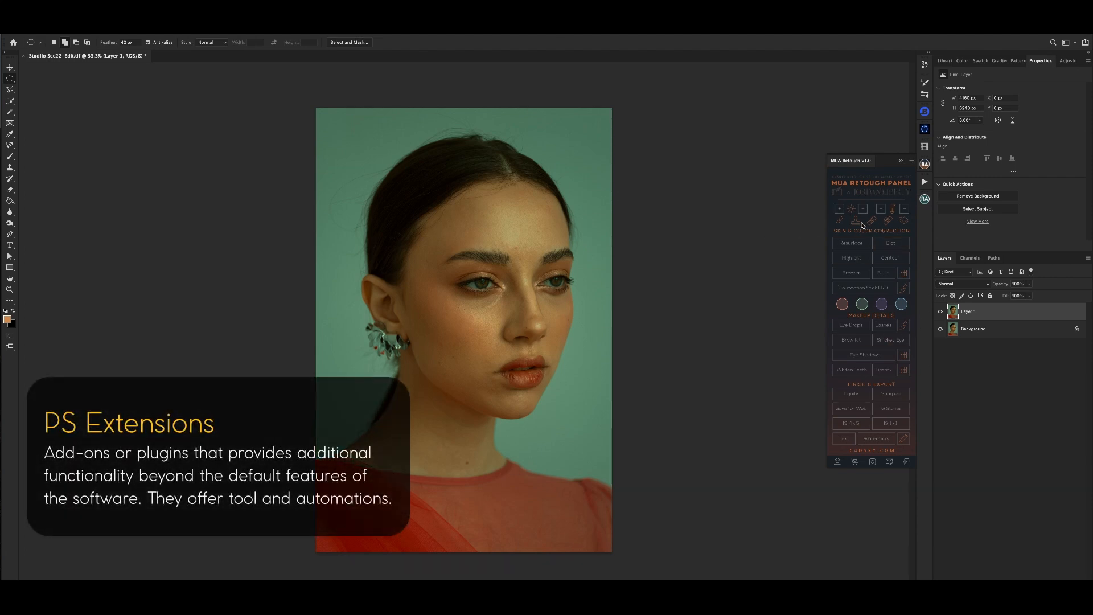
- Run the Resurface action from the MUA Retouch panel, collapse the panel and move the Median dialog clear of the face
{"action": "left_click", "coordinate": [859, 244]}
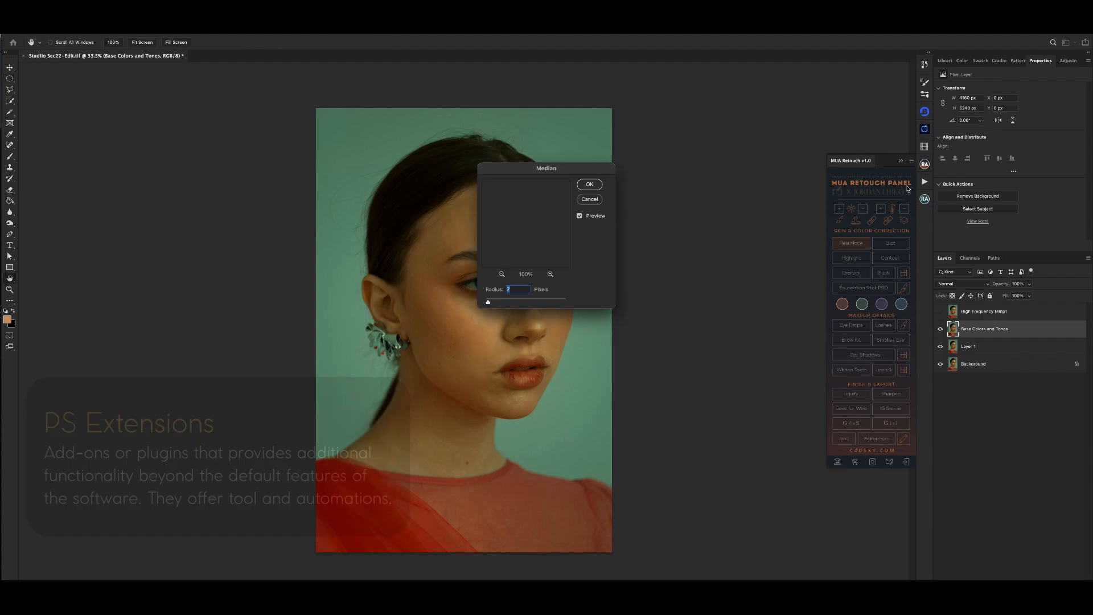
{"action": "left_click", "coordinate": [902, 162]}
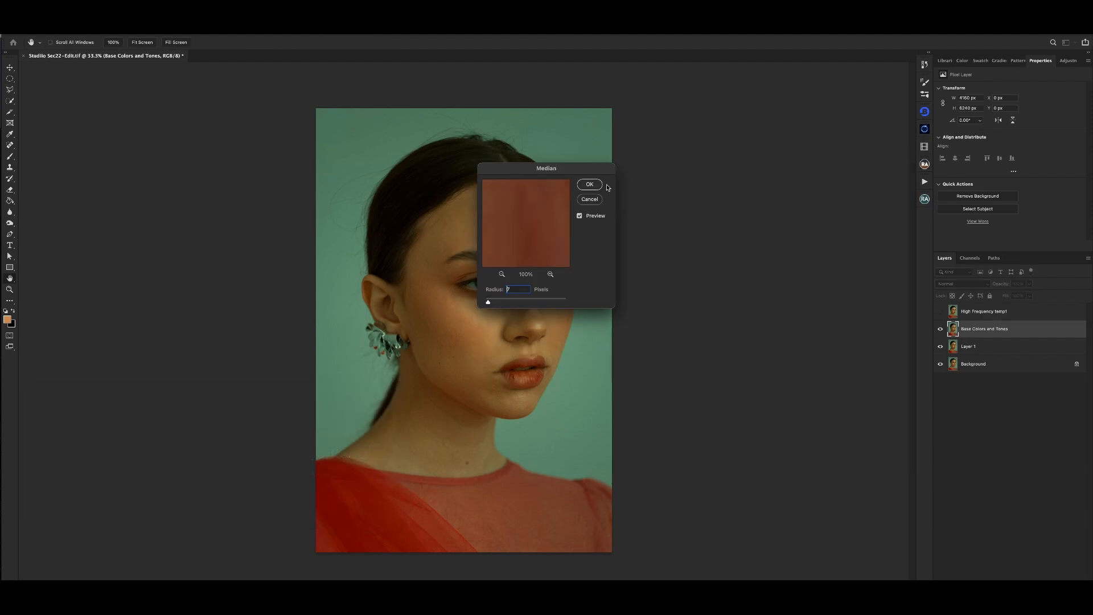
{"action": "left_click_drag", "start_coordinate": [547, 168], "coordinate": [698, 159]}
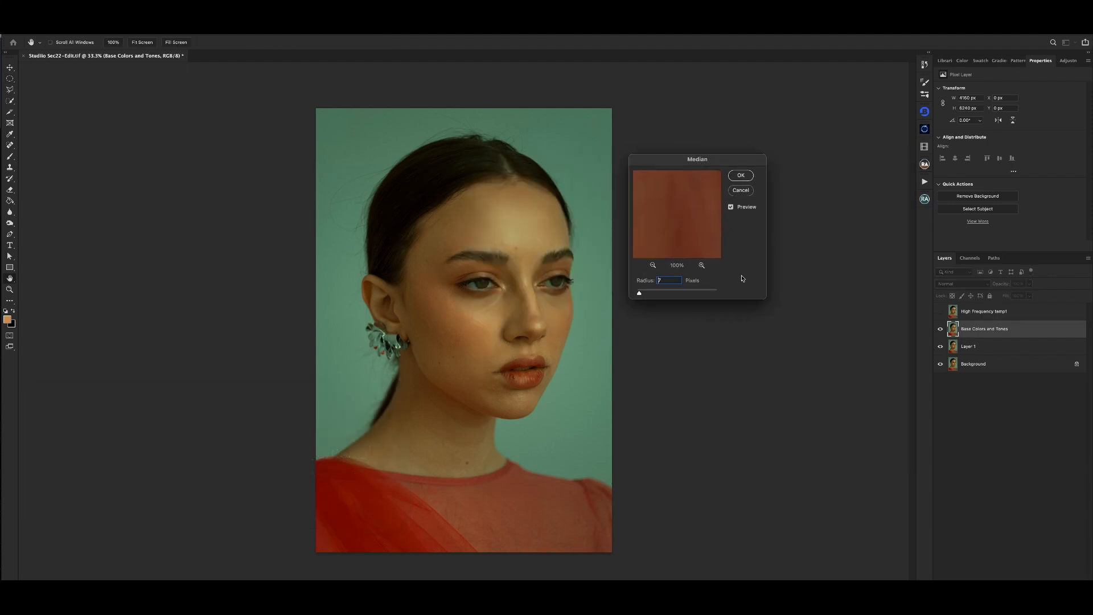
{"action": "left_click", "coordinate": [697, 326], "text": "ctrl"}
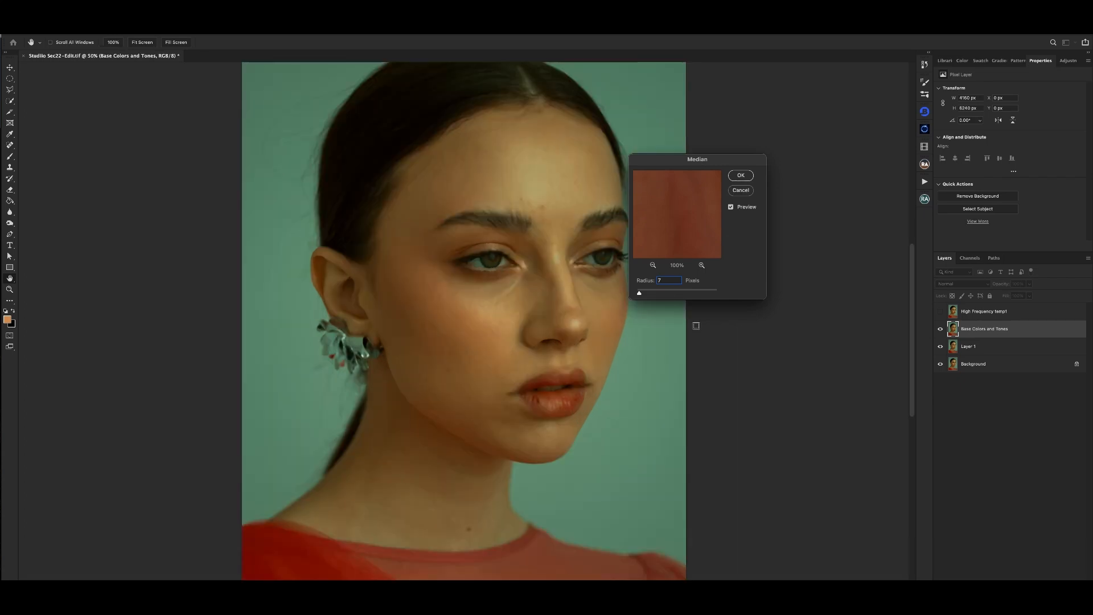
{"action": "left_click_drag", "start_coordinate": [718, 159], "coordinate": [751, 151]}
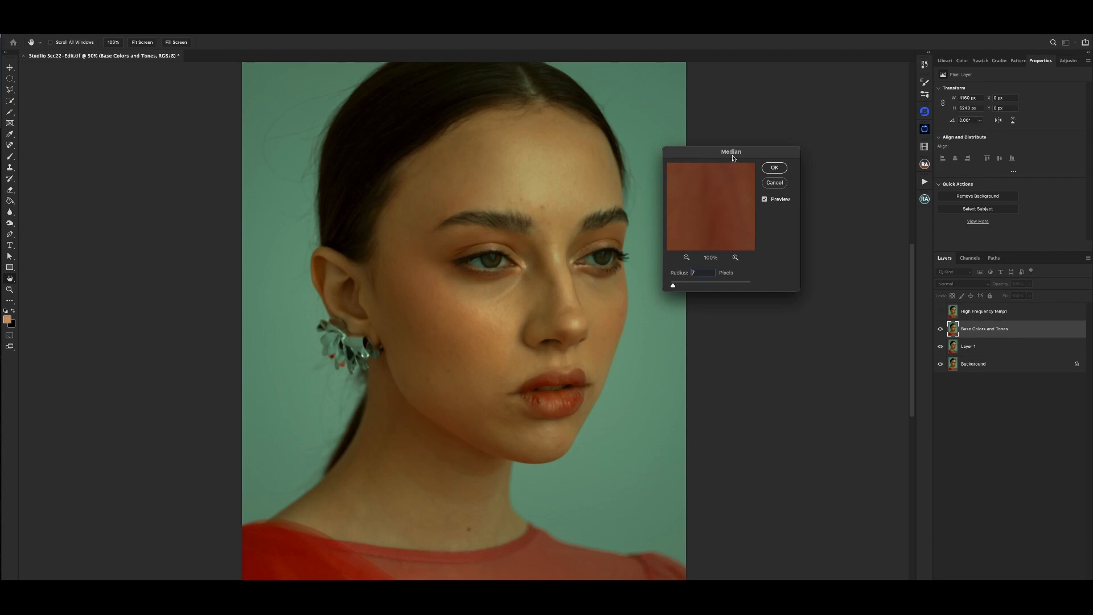
{"action": "left_click_drag", "start_coordinate": [732, 153], "coordinate": [736, 138]}
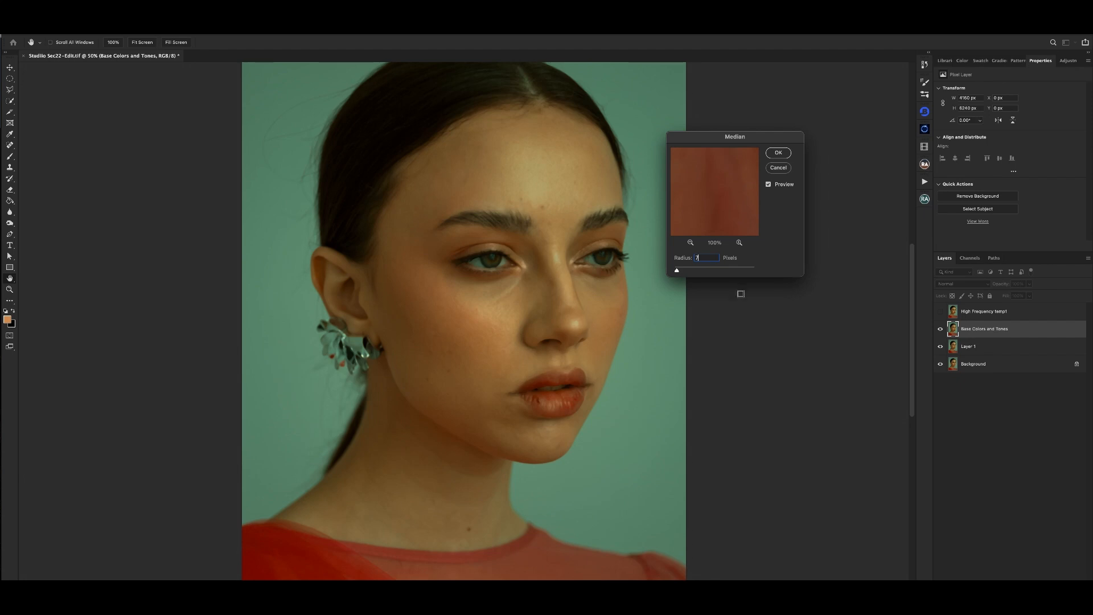
{"action": "left_click_drag", "start_coordinate": [734, 139], "coordinate": [756, 133]}
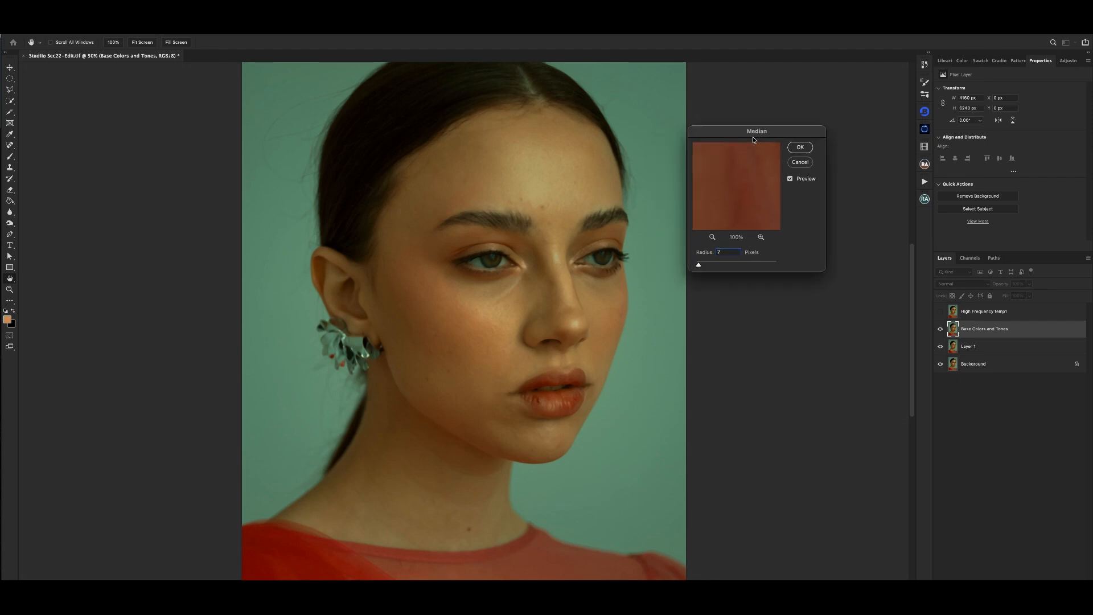
- Examine the Median blur preview on the eyes, forehead, cheeks, lips and neck to judge how much skin texture is smoothed
{"action": "left_click", "coordinate": [480, 305], "text": "ctrl"}
{"action": "left_click", "coordinate": [480, 306], "text": "ctrl"}
{"action": "left_click", "coordinate": [483, 291], "text": "ctrl"}
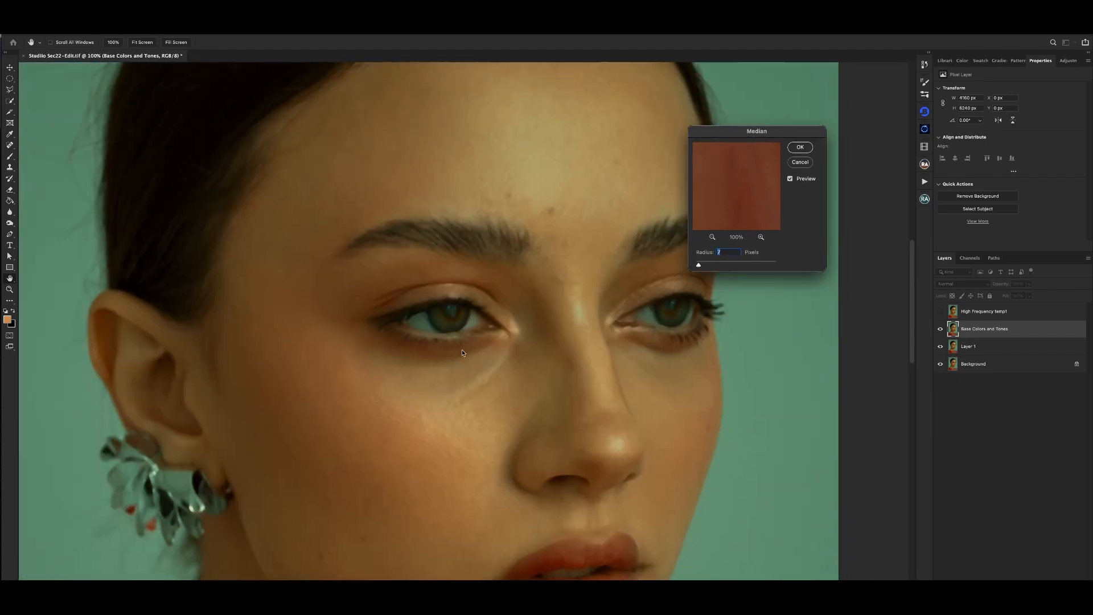
{"action": "left_click_drag", "start_coordinate": [541, 335], "coordinate": [478, 372]}
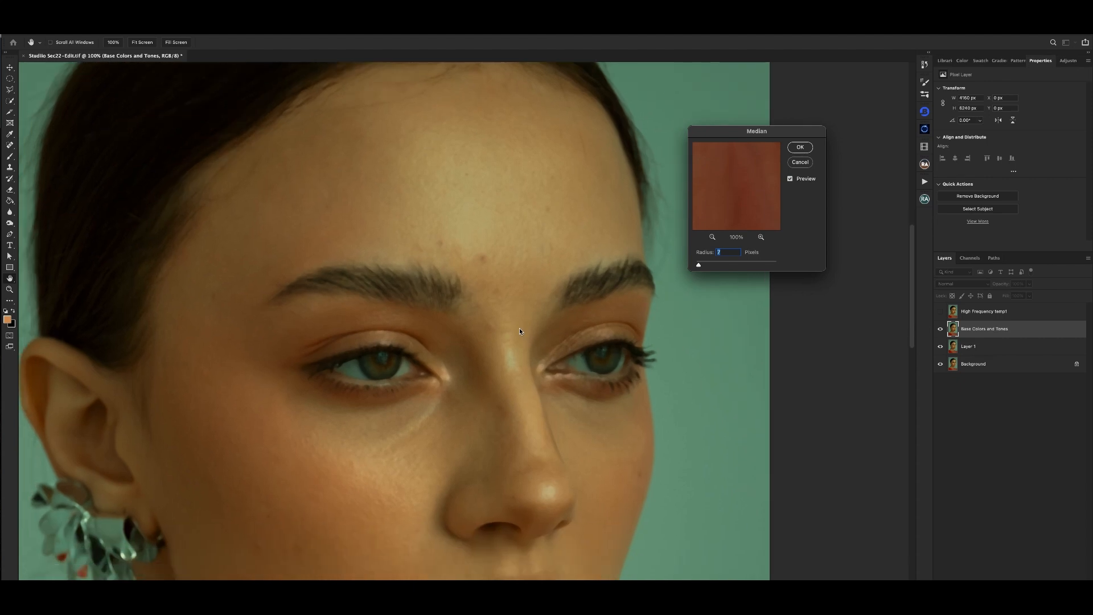
{"action": "left_click", "coordinate": [477, 341], "text": "alt"}
{"action": "scroll", "coordinate": [523, 268], "scroll_direction": "down", "scroll_amount": 2}
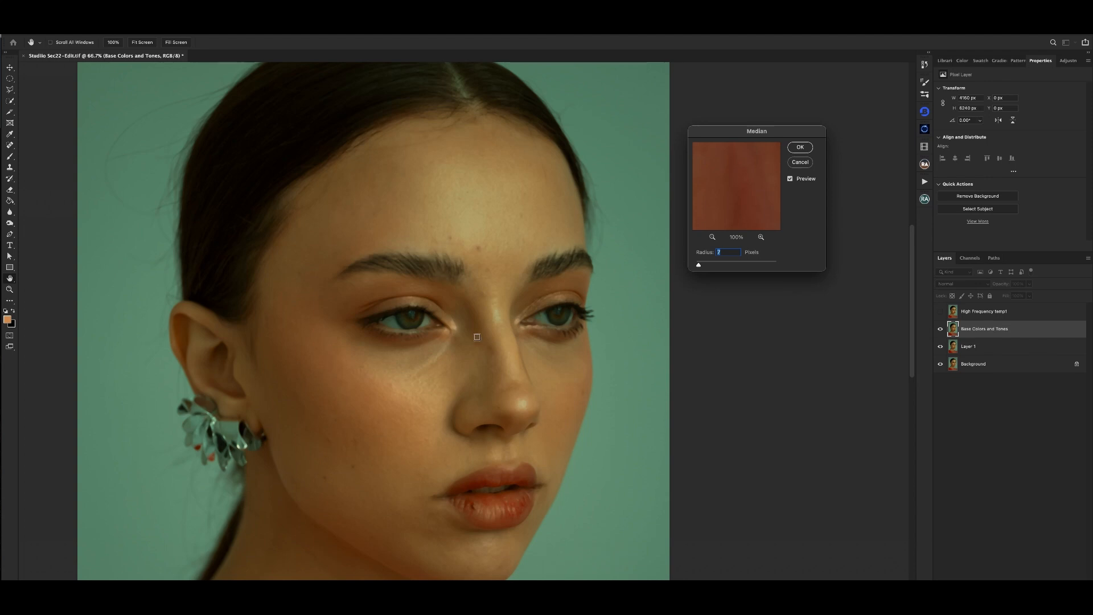
{"action": "left_click_drag", "start_coordinate": [477, 336], "coordinate": [480, 310]}
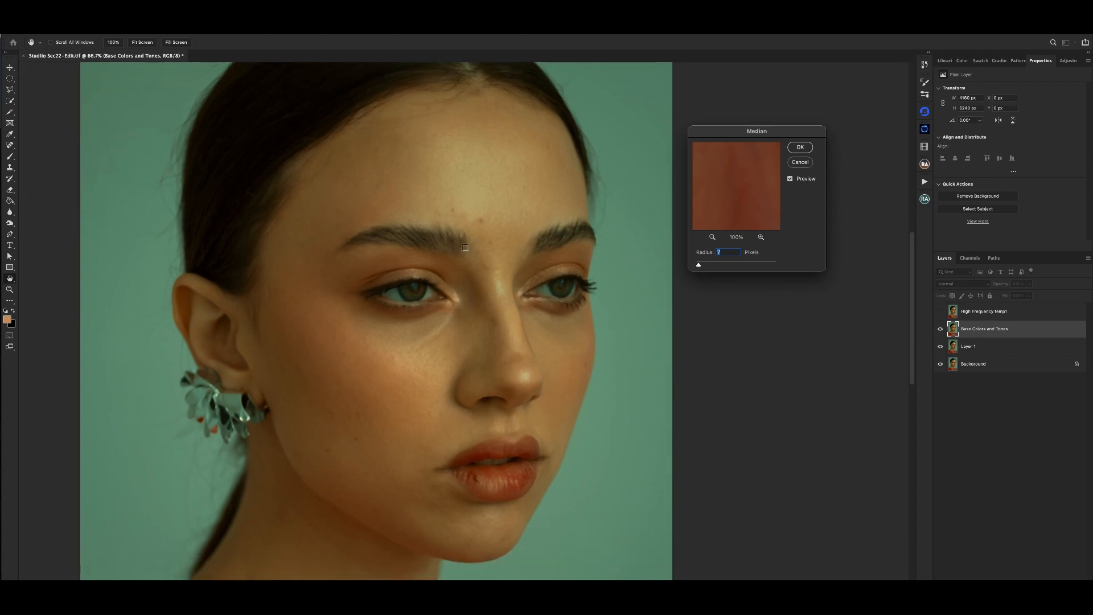
{"action": "scroll", "coordinate": [450, 298], "scroll_direction": "down", "scroll_amount": 4}
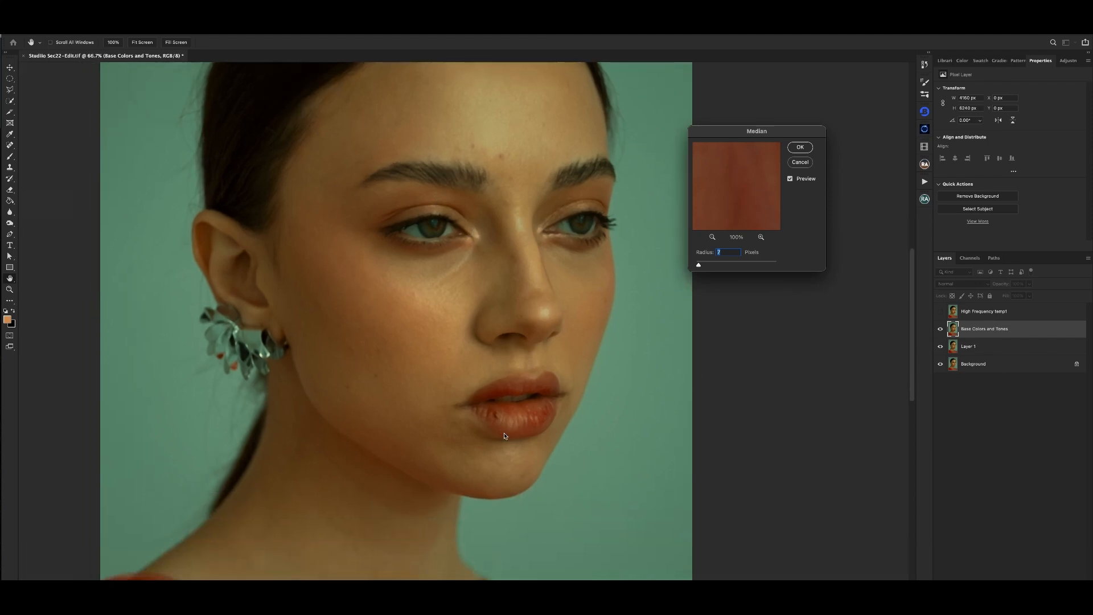
{"action": "left_click_drag", "start_coordinate": [488, 426], "coordinate": [488, 316]}
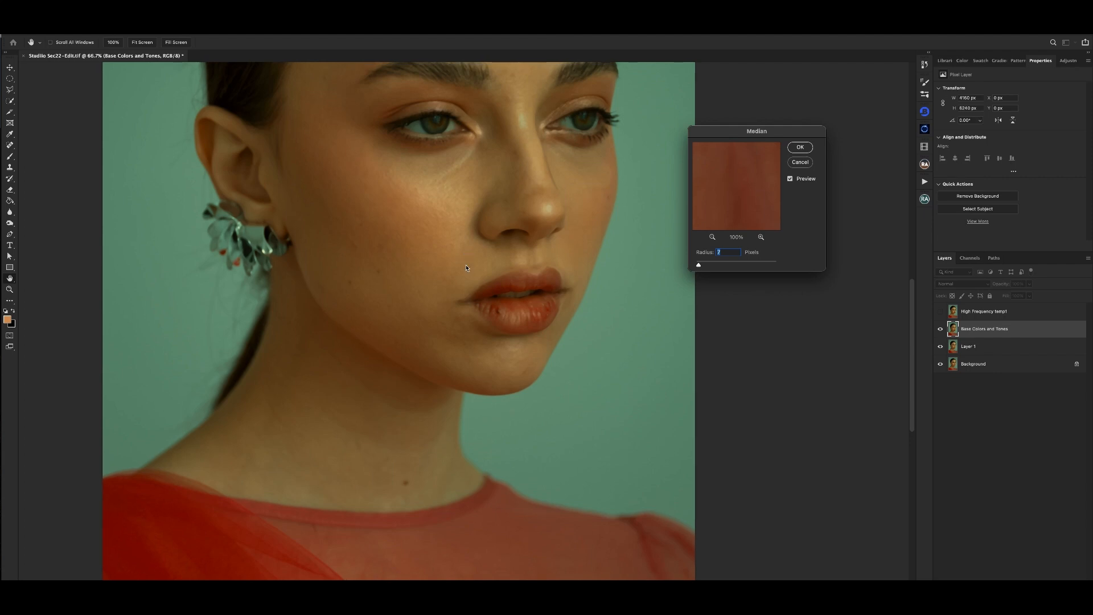
{"action": "left_click_drag", "start_coordinate": [467, 265], "coordinate": [470, 353]}
{"action": "scroll", "coordinate": [677, 259], "scroll_direction": "up", "scroll_amount": 3}
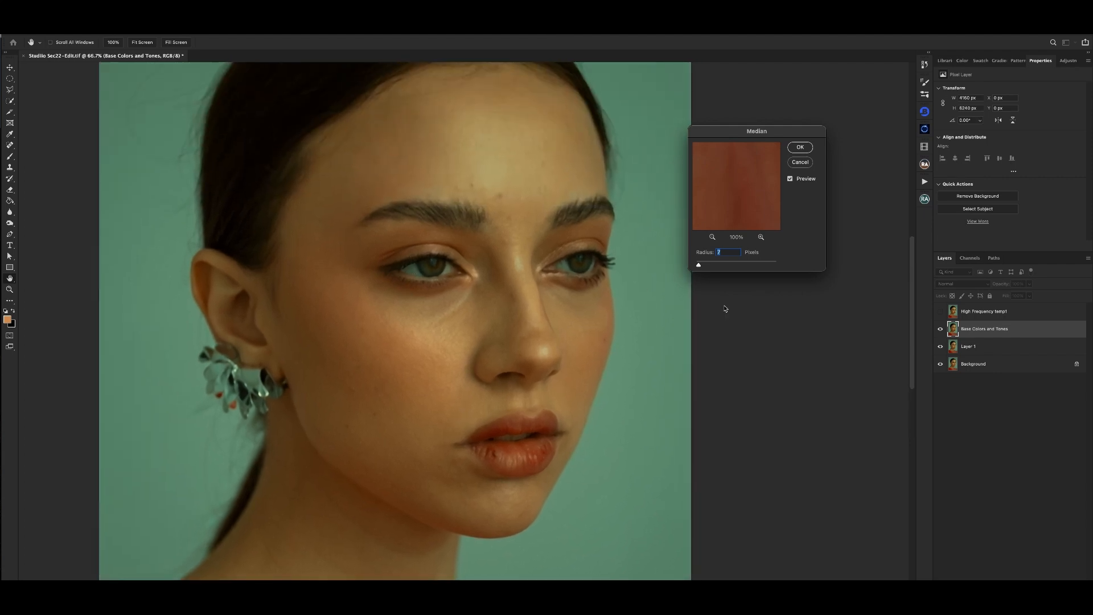
- Apply the Median filter with a radius of 7 pixels and expand the Resurface group
{"action": "left_click", "coordinate": [801, 148]}
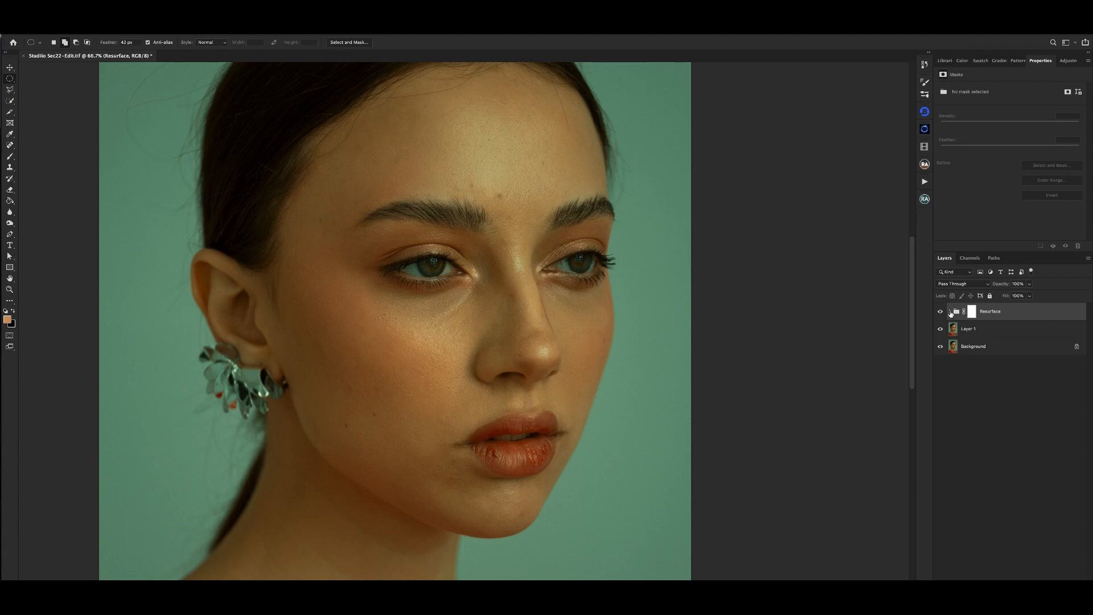
{"action": "left_click", "coordinate": [950, 312]}
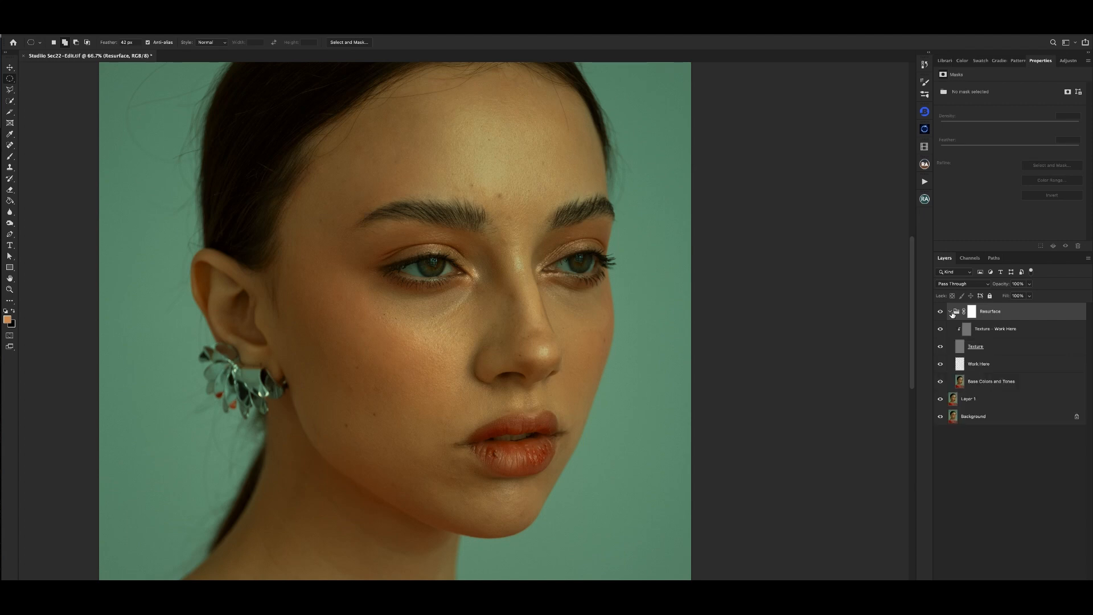
- View the Base Colors and Tones layer on its own and bring all the other layers back into view
{"action": "left_click", "coordinate": [980, 366]}
{"action": "left_click", "coordinate": [994, 383]}
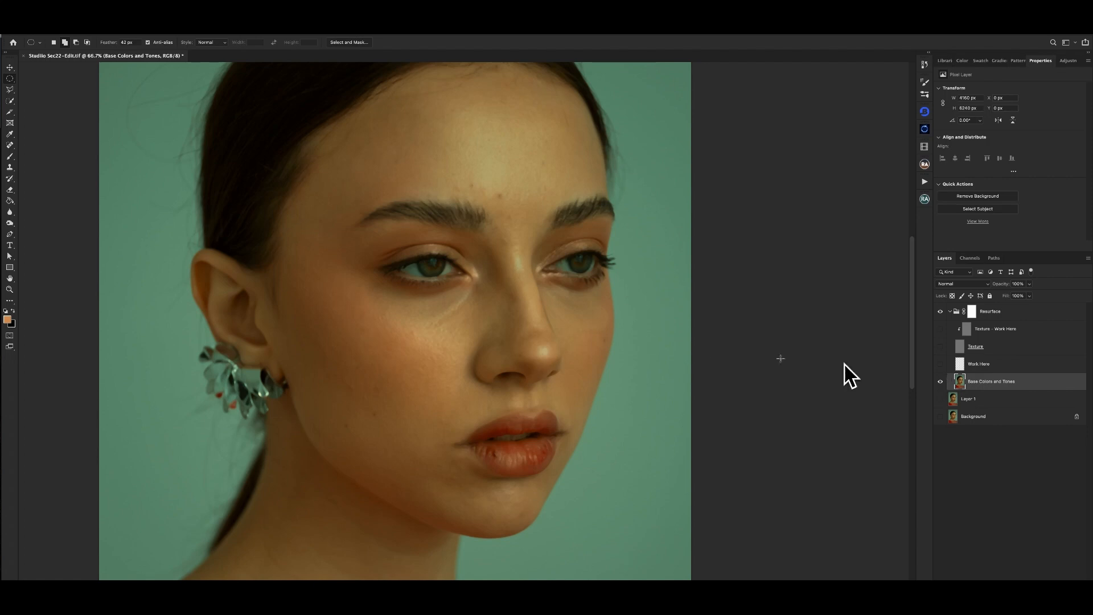
{"action": "left_click", "coordinate": [940, 382], "text": "alt"}
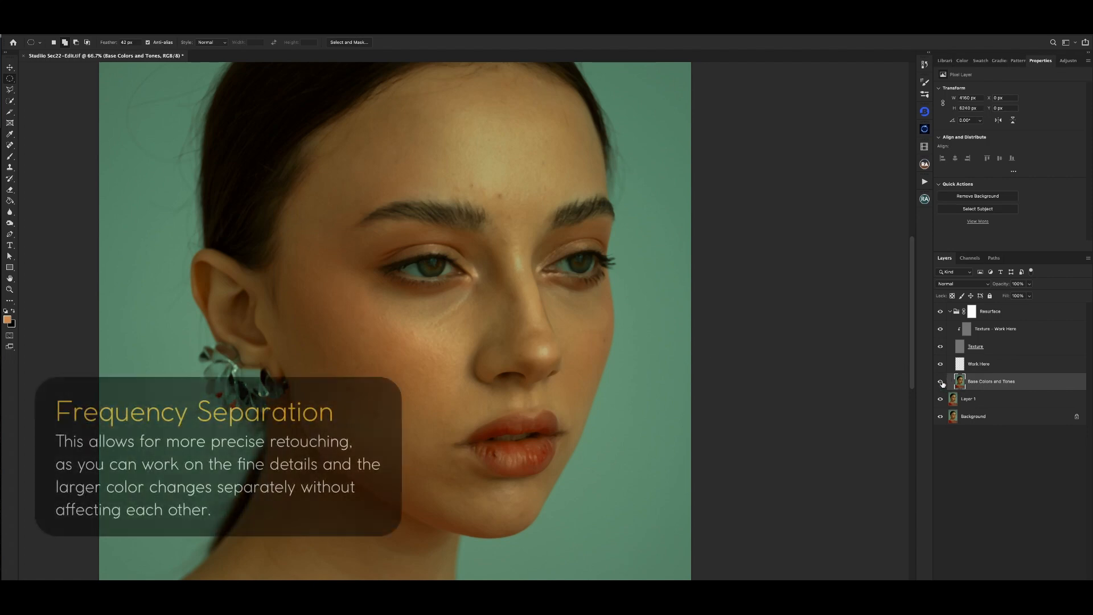
- View the Texture layer on its own to inspect the fine skin detail it holds
{"action": "left_click", "coordinate": [998, 348]}
{"action": "left_click", "coordinate": [940, 347], "text": "alt"}
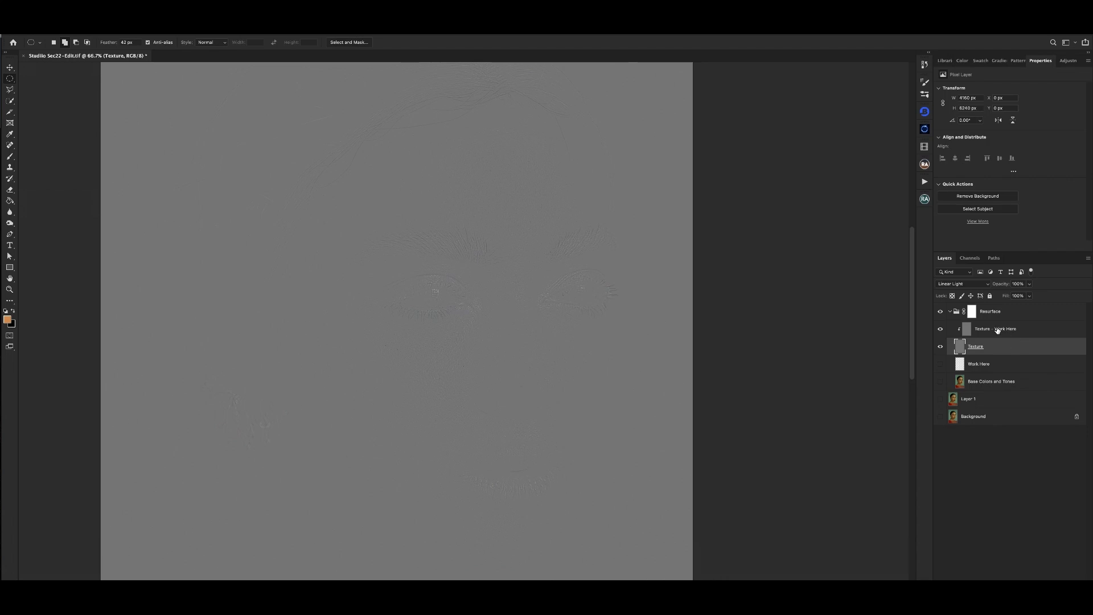
{"action": "left_click", "coordinate": [998, 329]}
{"action": "left_click", "coordinate": [995, 355]}
{"action": "left_click", "coordinate": [1005, 335]}
{"action": "left_click", "coordinate": [1003, 350]}
- Show the Base Colors and Tones layer and the other hidden layers again, and select the Work Here layer
{"action": "left_click", "coordinate": [941, 384]}
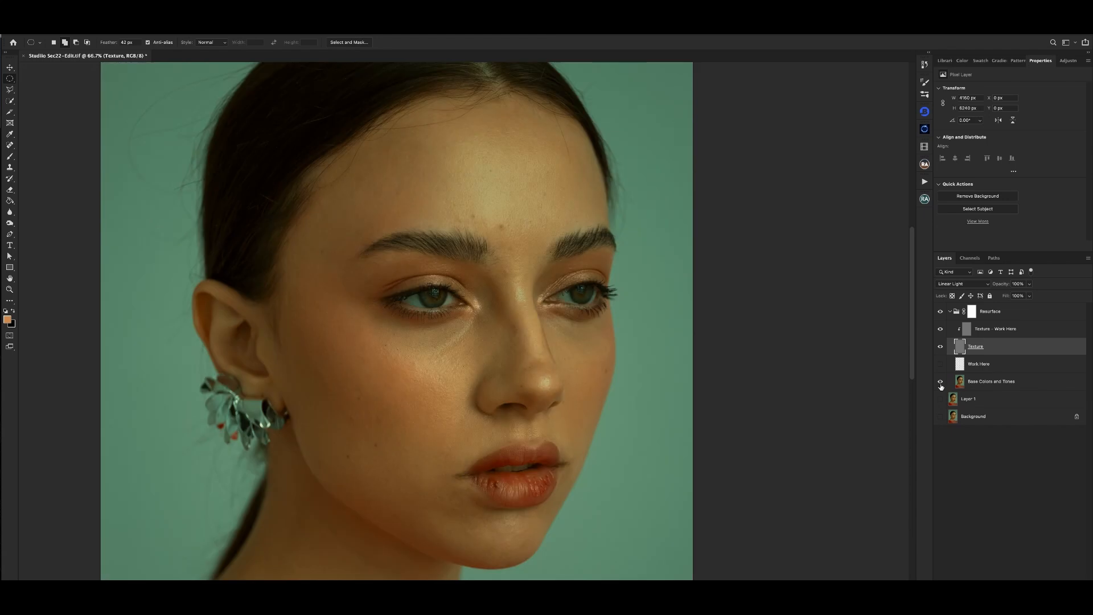
{"action": "left_click", "coordinate": [941, 398]}
{"action": "left_click", "coordinate": [979, 365]}
{"action": "left_click", "coordinate": [941, 364]}
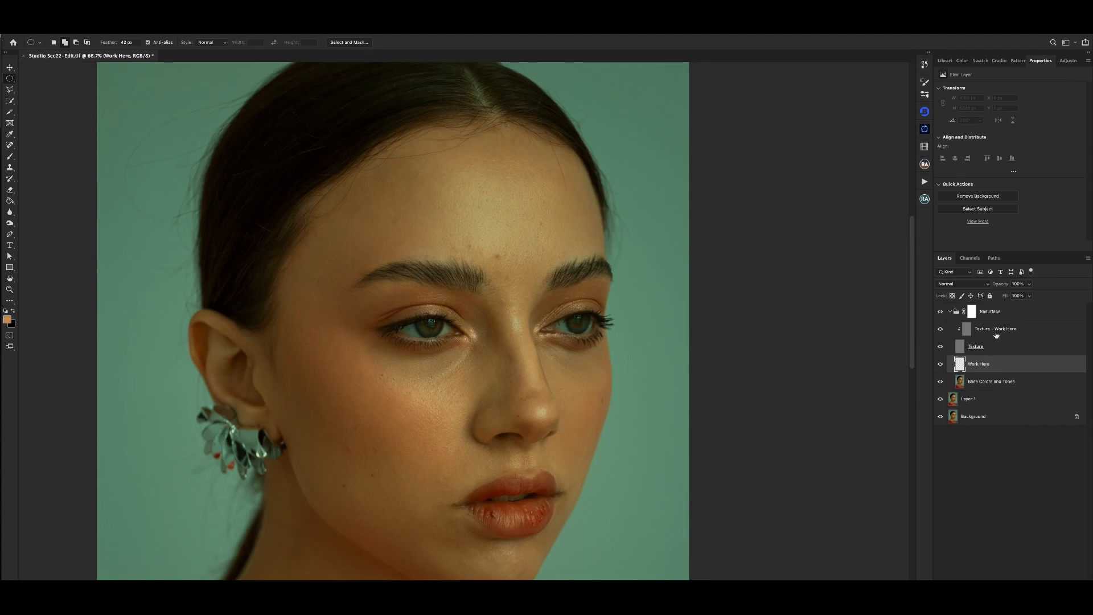
- Examine the portrait both close up and as a whole with all the frequency separation layers shown
{"action": "key", "text": "ctrl+1"}
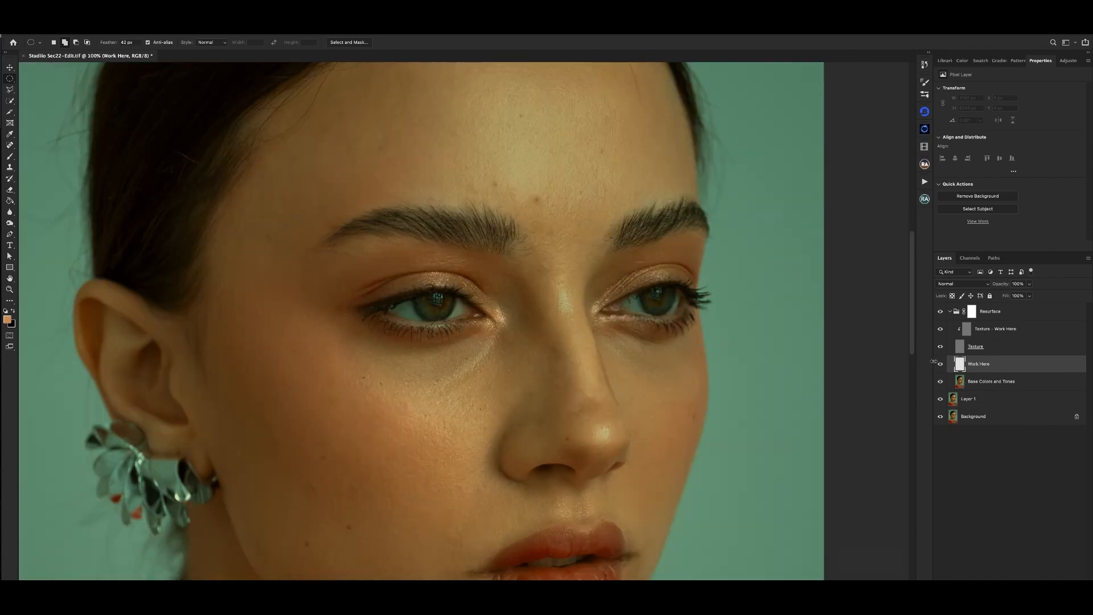
{"action": "key", "text": "ctrl+minus"}
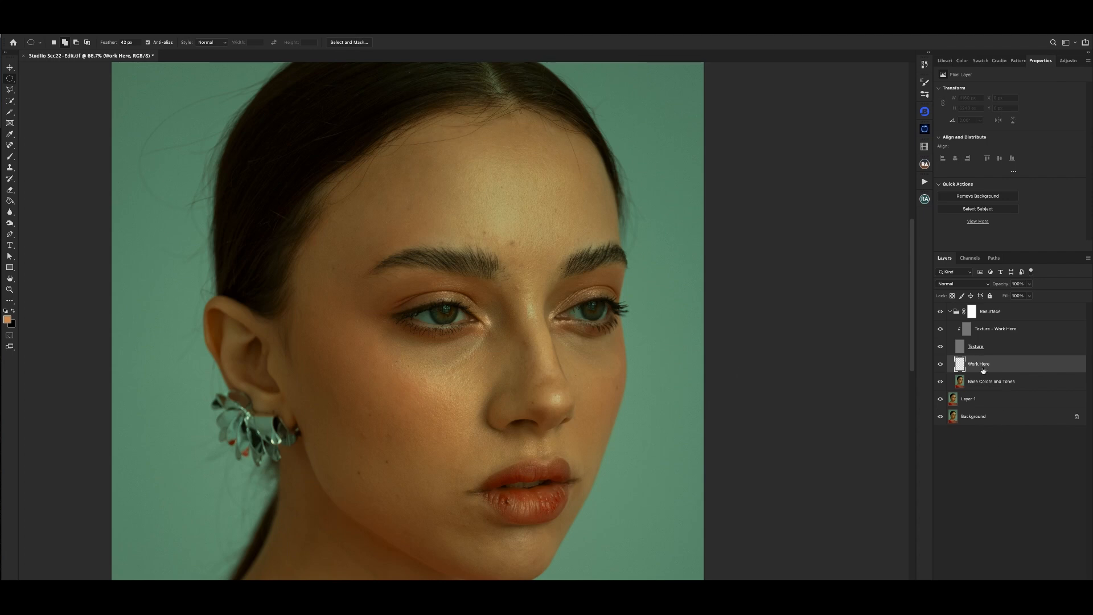
{"action": "key", "text": "ctrl+minus"}
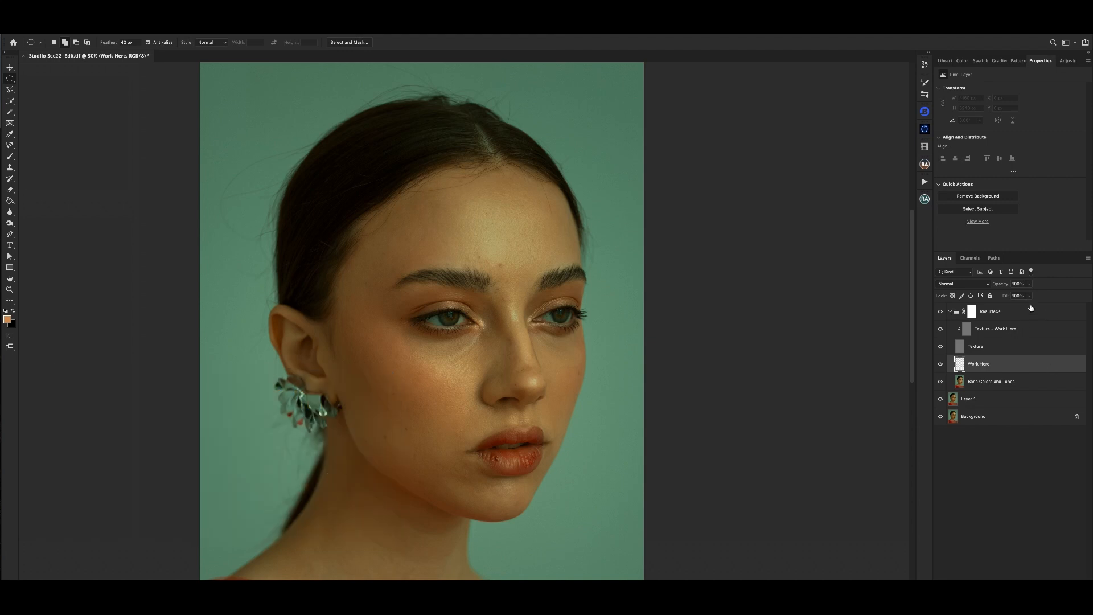
{"action": "key", "text": "ctrl+minus"}
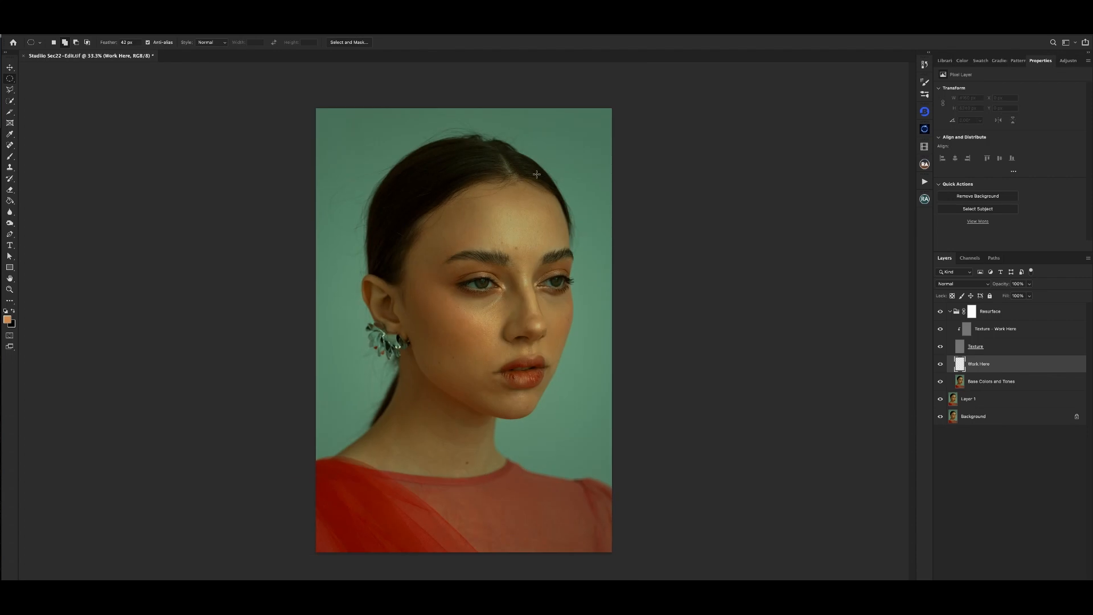
{"action": "key", "text": "ctrl+plus"}
{"action": "key", "text": "ctrl+minus"}
{"action": "key", "text": "ctrl+minus"}
{"action": "key", "text": "ctrl+plus"}
{"action": "scroll", "coordinate": [461, 349], "scroll_direction": "up", "scroll_amount": 1}
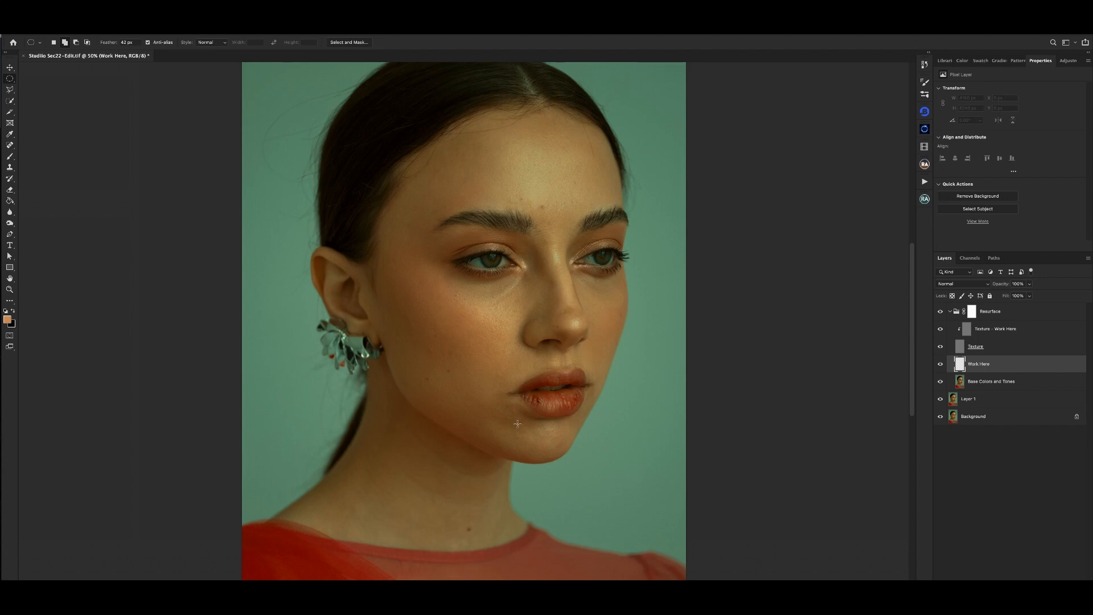
- Inspect the skin on the lips, cheeks, forehead, hairline and neck for blemishes and stray hairs
{"action": "scroll", "coordinate": [517, 424], "scroll_direction": "up", "scroll_amount": 2}
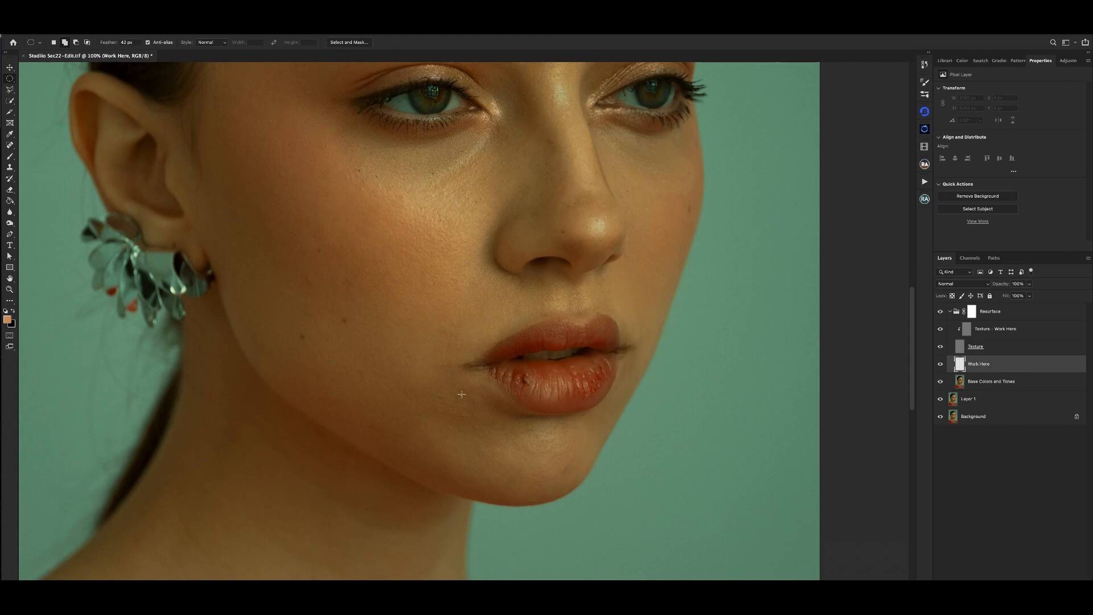
{"action": "scroll", "coordinate": [462, 393], "scroll_direction": "down", "scroll_amount": 2}
{"action": "left_click_drag", "start_coordinate": [453, 178], "coordinate": [446, 301]}
{"action": "key", "text": "super+plus"}
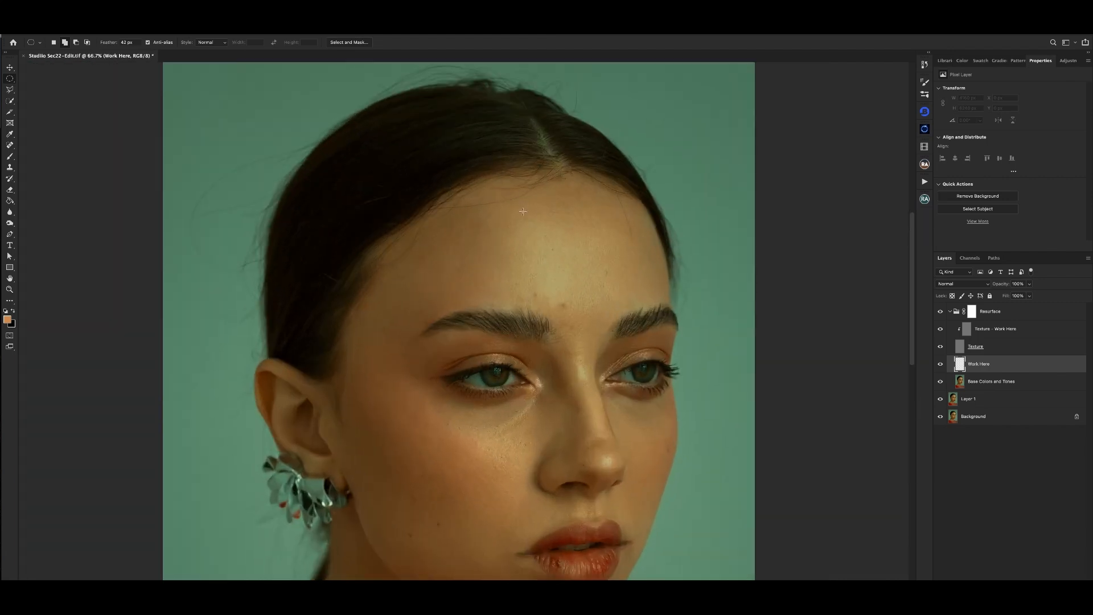
{"action": "left_click_drag", "start_coordinate": [520, 219], "coordinate": [532, 267]}
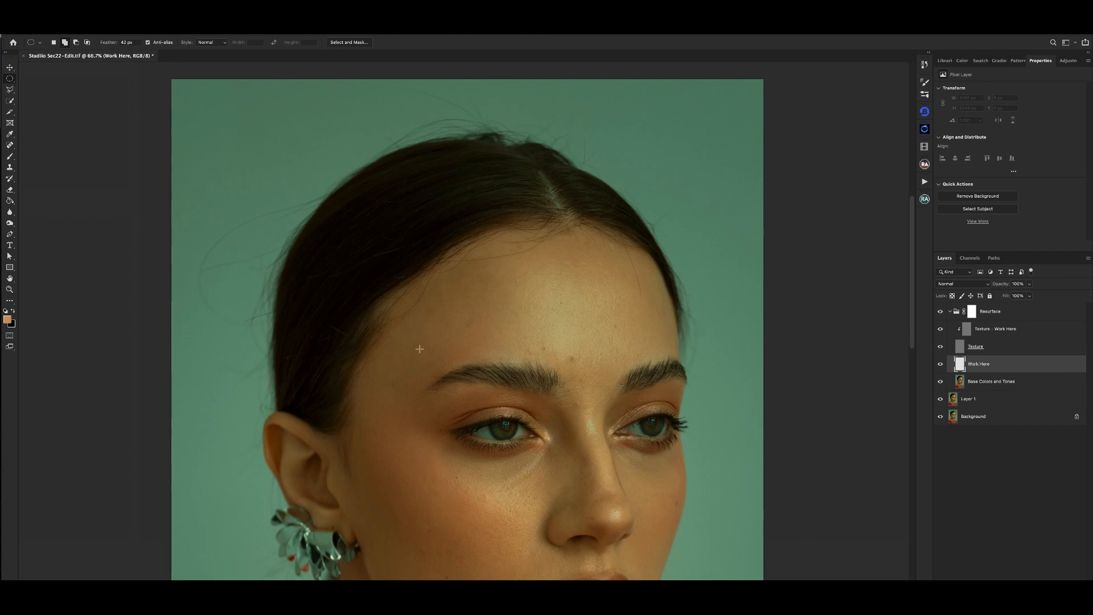
{"action": "left_click_drag", "start_coordinate": [389, 388], "coordinate": [364, 325]}
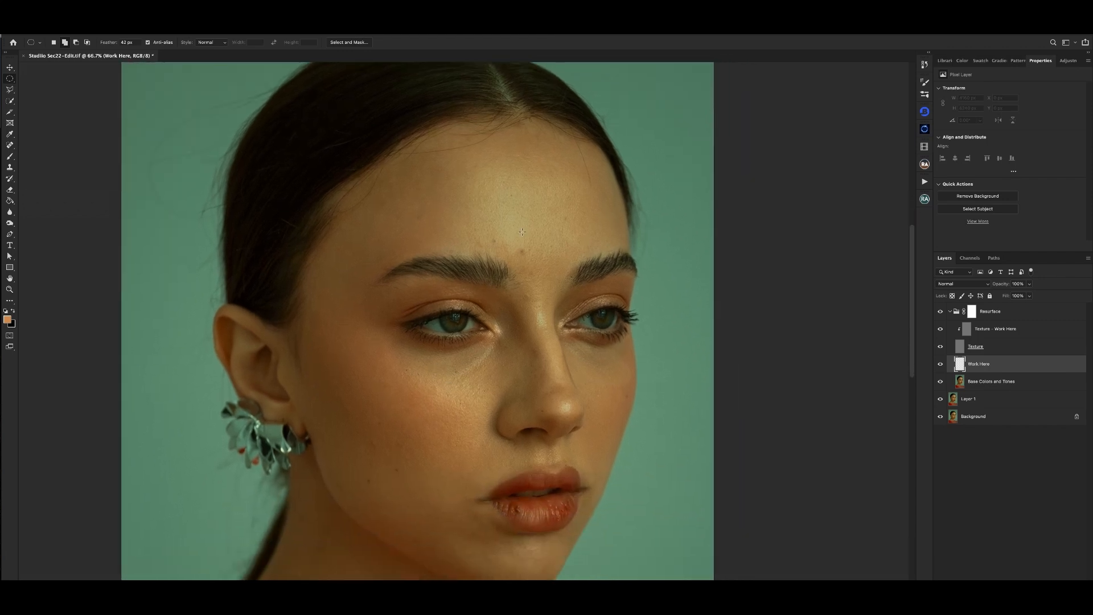
{"action": "scroll", "coordinate": [498, 285], "scroll_direction": "up", "scroll_amount": 3}
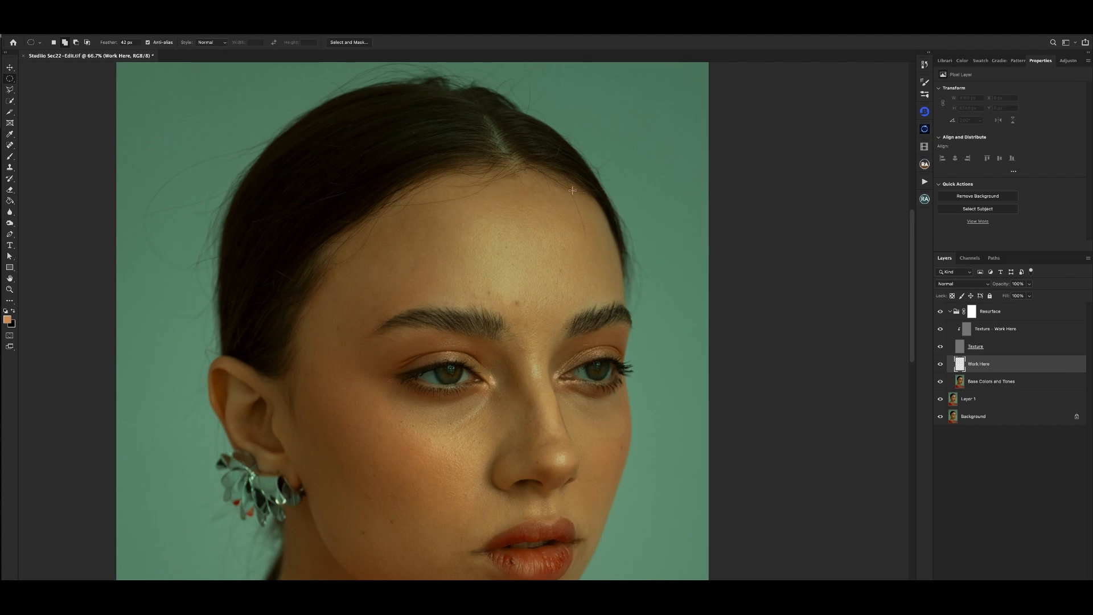
{"action": "left_click_drag", "start_coordinate": [434, 473], "coordinate": [434, 442]}
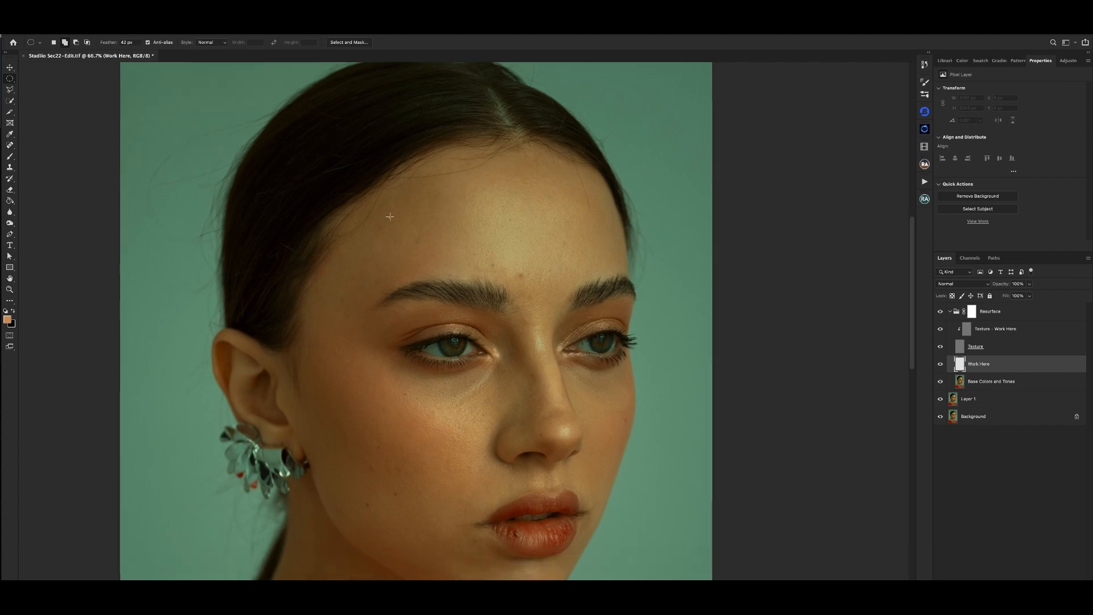
{"action": "scroll", "coordinate": [398, 390], "scroll_direction": "down", "scroll_amount": 10}
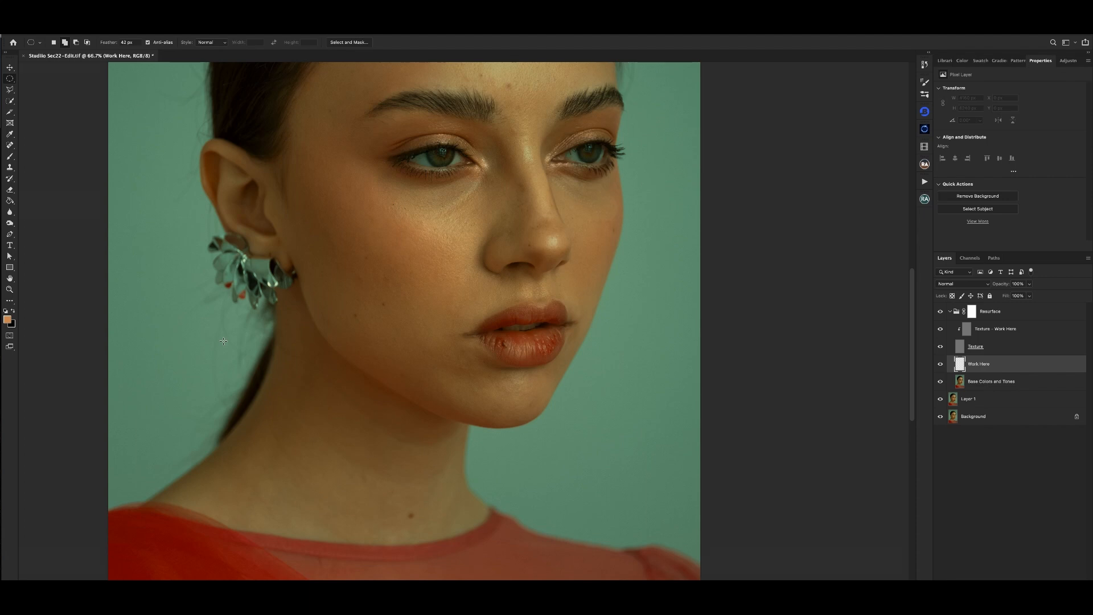
{"action": "key", "text": "ctrl+minus"}
{"action": "key", "text": "ctrl+minus"}
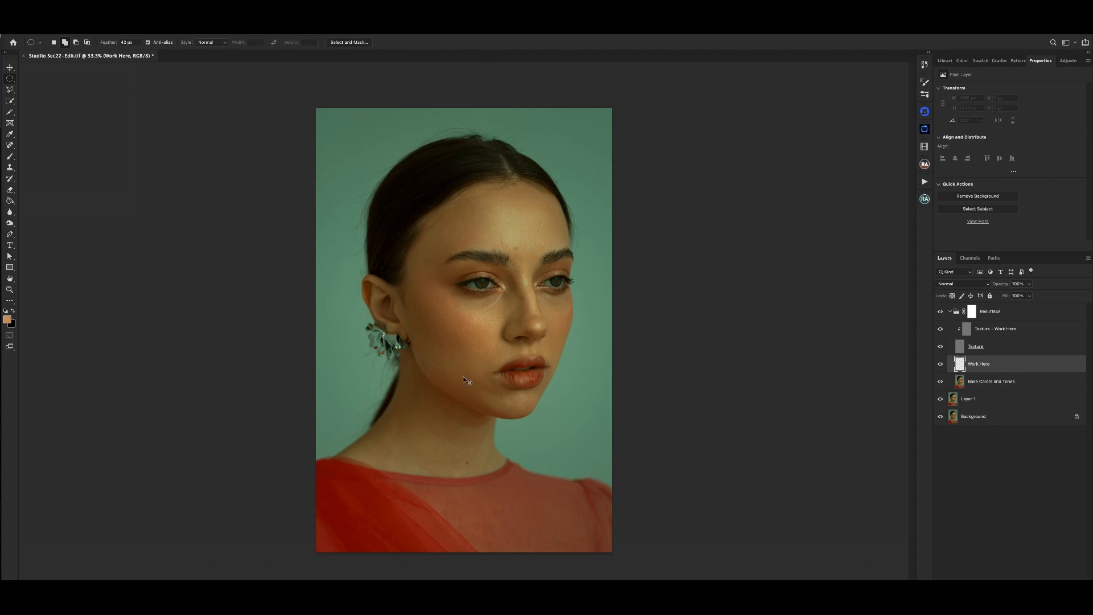
- Select the Texture - Work Here layer and switch to the Healing Brush for close-up work on the face
{"action": "key", "text": "ctrl+plus"}
{"action": "left_click", "coordinate": [997, 338]}
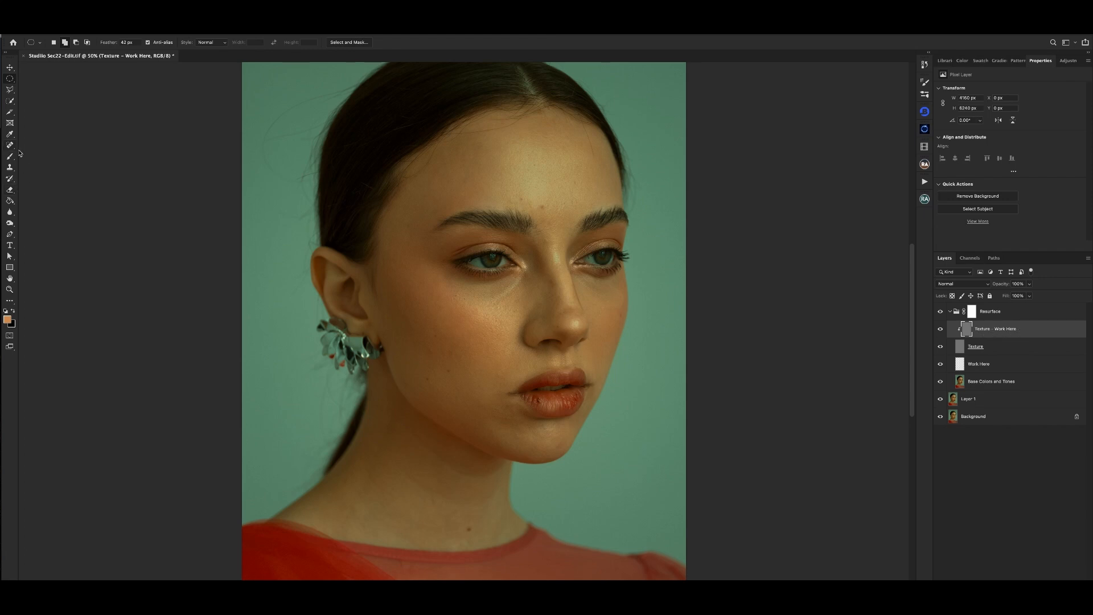
{"action": "left_click_drag", "start_coordinate": [552, 220], "coordinate": [545, 248]}
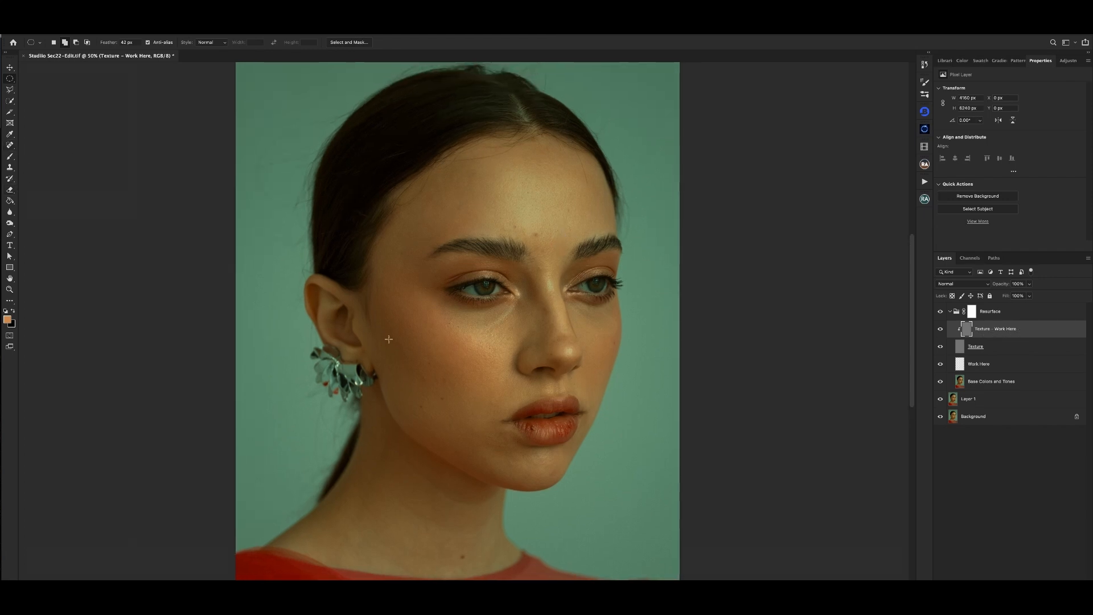
{"action": "left_click", "coordinate": [11, 146]}
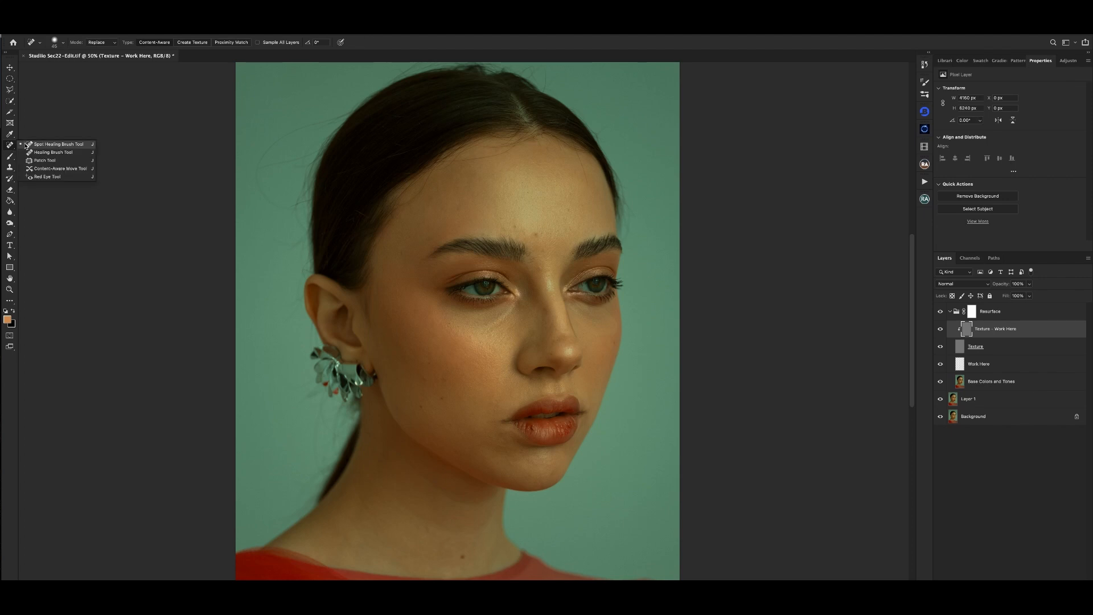
{"action": "left_click", "coordinate": [45, 152]}
{"action": "key", "text": "super+plus"}
{"action": "key", "text": "super+plus"}
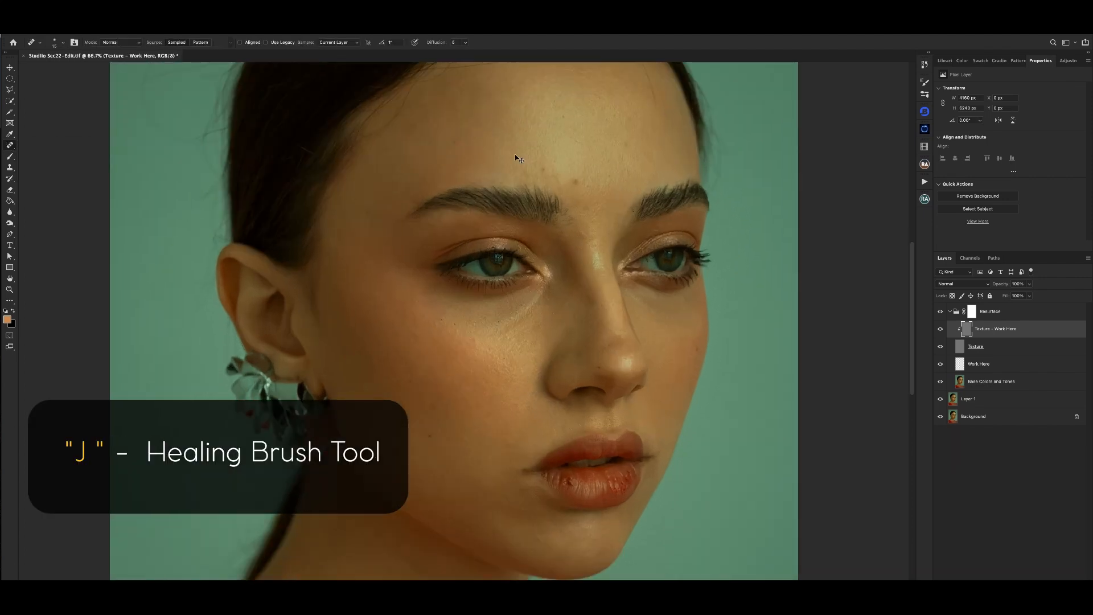
- Enlarge the Healing Brush and heal the texture of the blemish just above and between the eyebrows
{"action": "left_click_drag", "start_coordinate": [551, 104], "coordinate": [520, 161]}
{"action": "key", "text": "bracketright"}
{"action": "key", "text": "bracketright"}
{"action": "key", "text": "bracketright"}
{"action": "key", "text": "bracketright"}
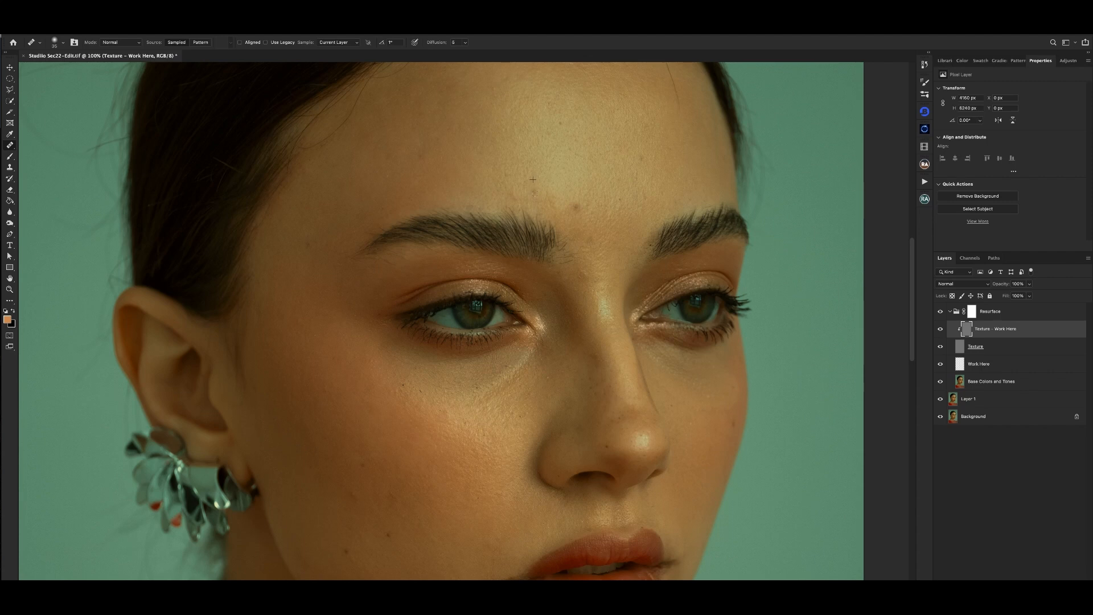
{"action": "left_click", "coordinate": [580, 217], "text": "alt"}
{"action": "left_click", "coordinate": [577, 208]}
- Use the Clone Stamp on the Texture - Work Here layer to cover the forehead blemishes with clean skin texture
{"action": "left_click", "coordinate": [1000, 383]}
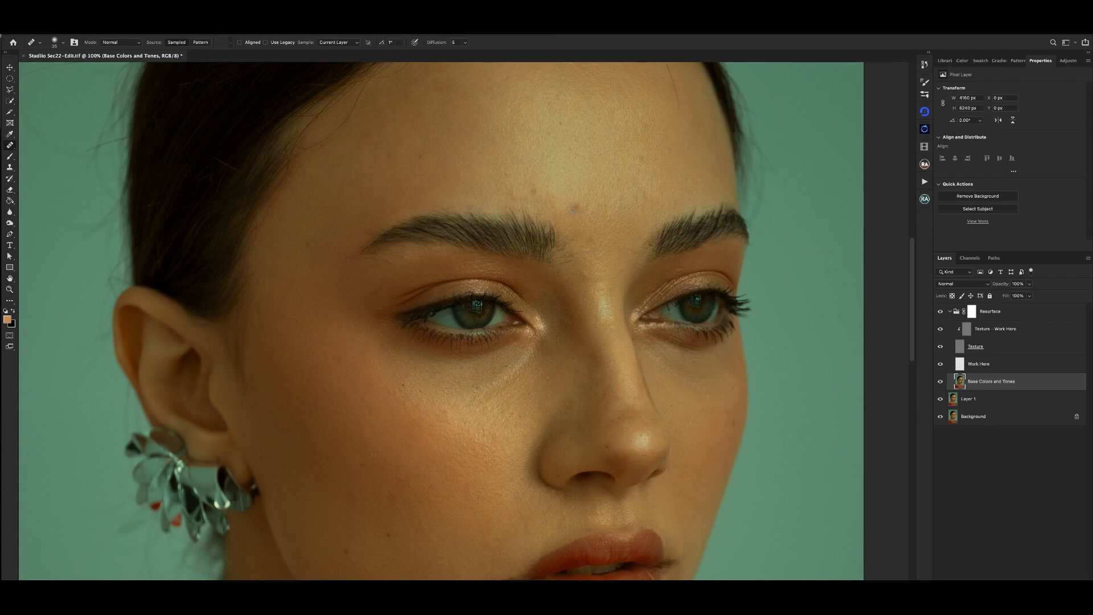
{"action": "left_click", "coordinate": [1004, 322]}
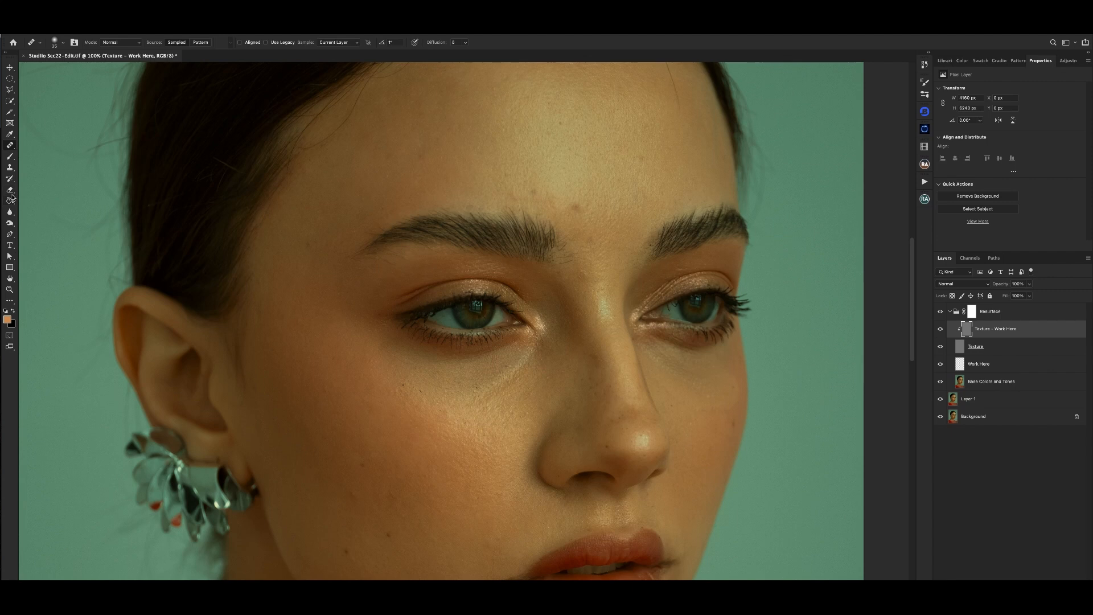
{"action": "left_click", "coordinate": [10, 166]}
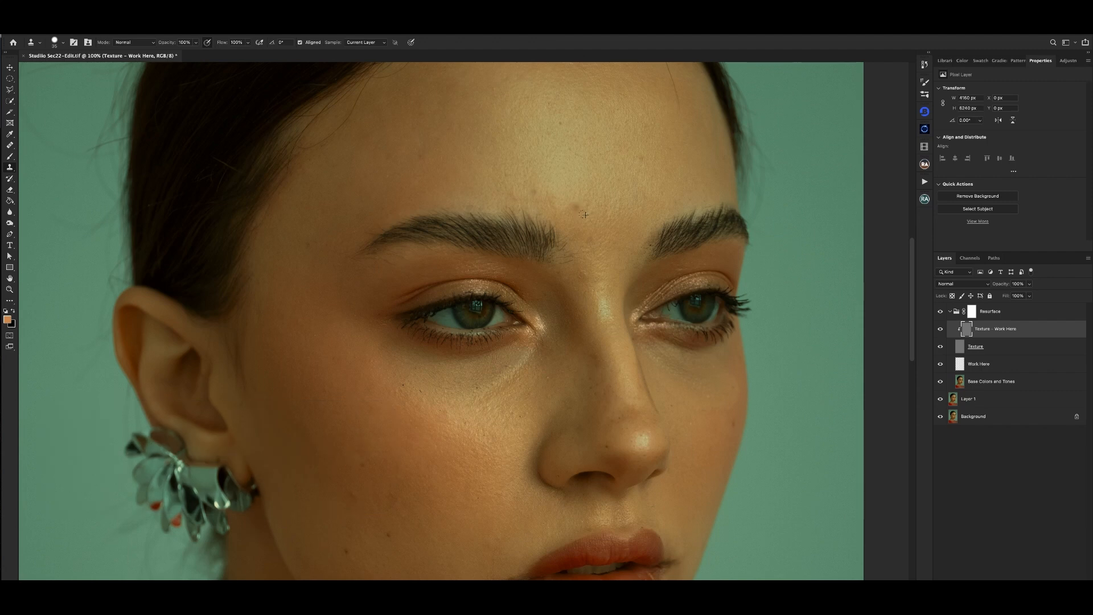
{"action": "scroll", "coordinate": [608, 209], "scroll_direction": "up", "scroll_amount": 2}
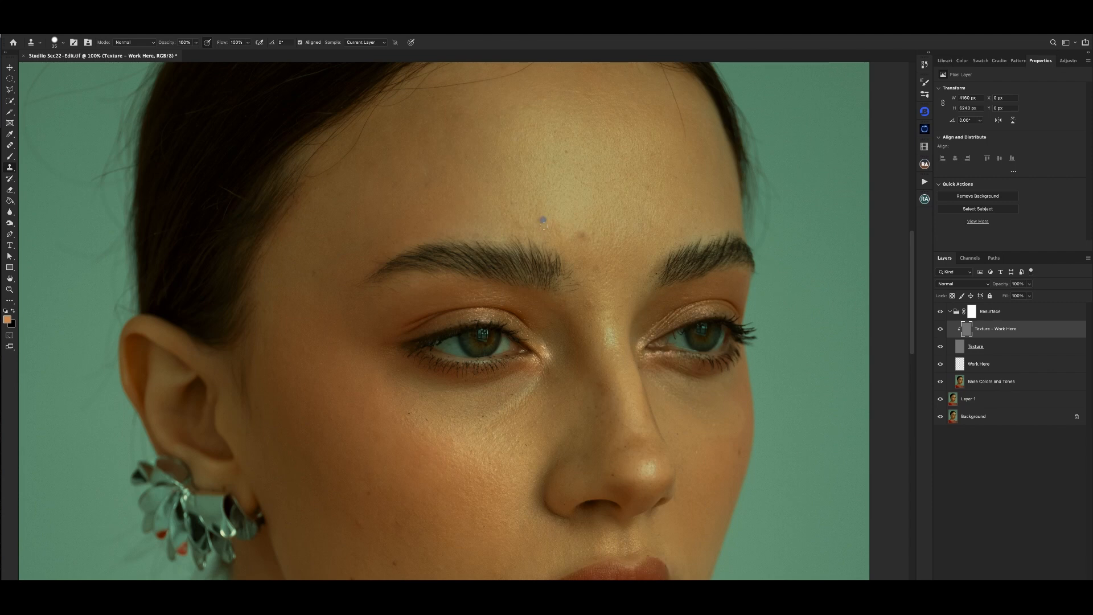
- Heal the dark spots above the eyebrows on the Base Colors and Tones layer with a larger Healing Brush
{"action": "left_click", "coordinate": [990, 387]}
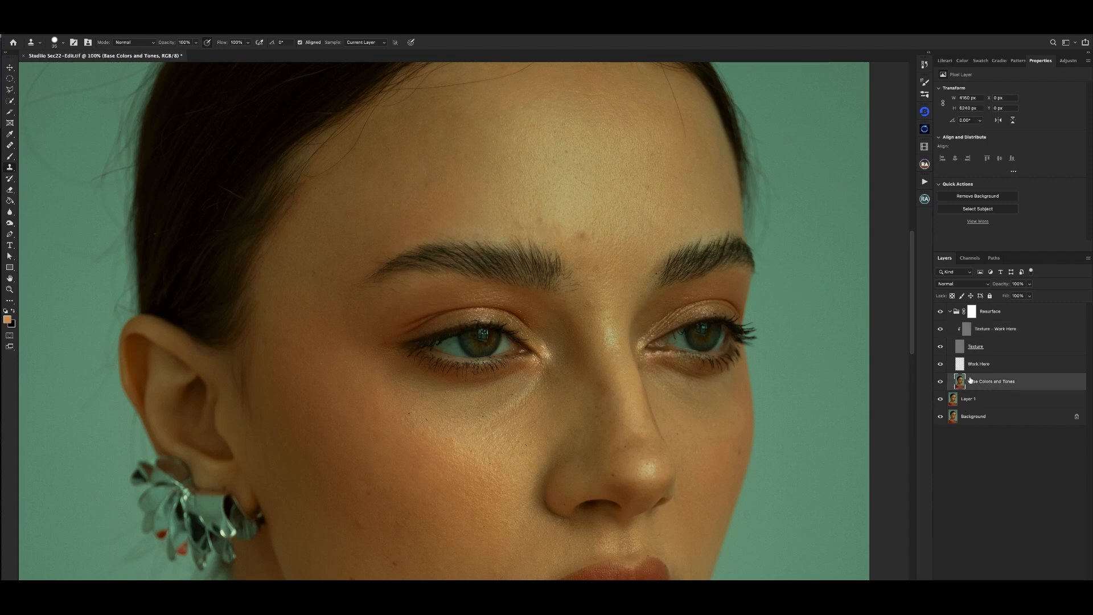
{"action": "key", "text": "j"}
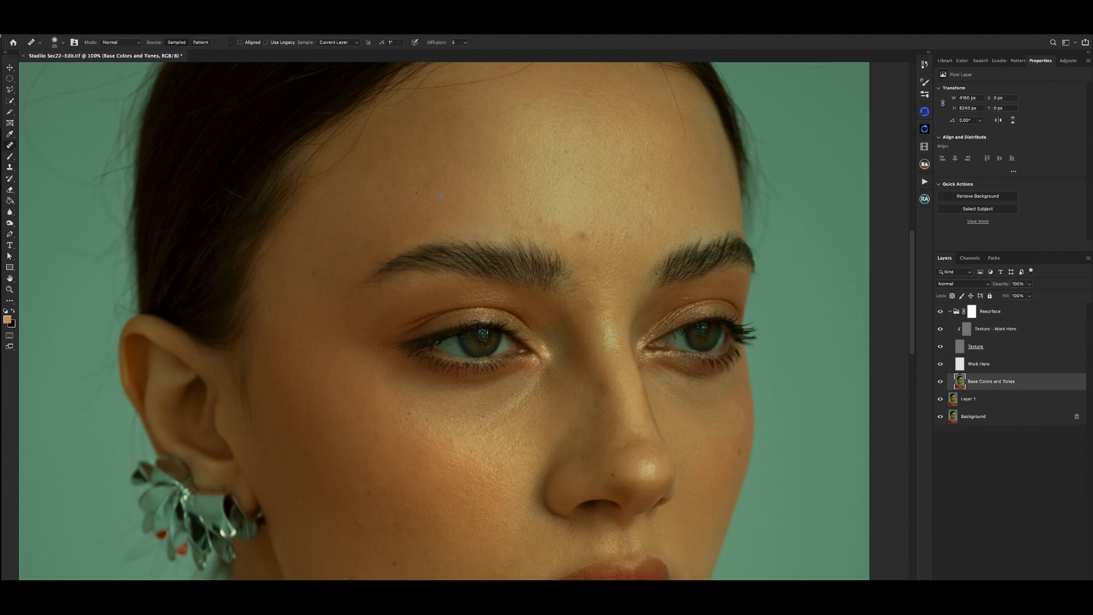
{"action": "key", "text": "bracketright"}
{"action": "key", "text": "bracketright"}
{"action": "key", "text": "super+minus"}
{"action": "key", "text": "super+plus"}
{"action": "left_click_drag", "start_coordinate": [587, 227], "coordinate": [581, 188]}
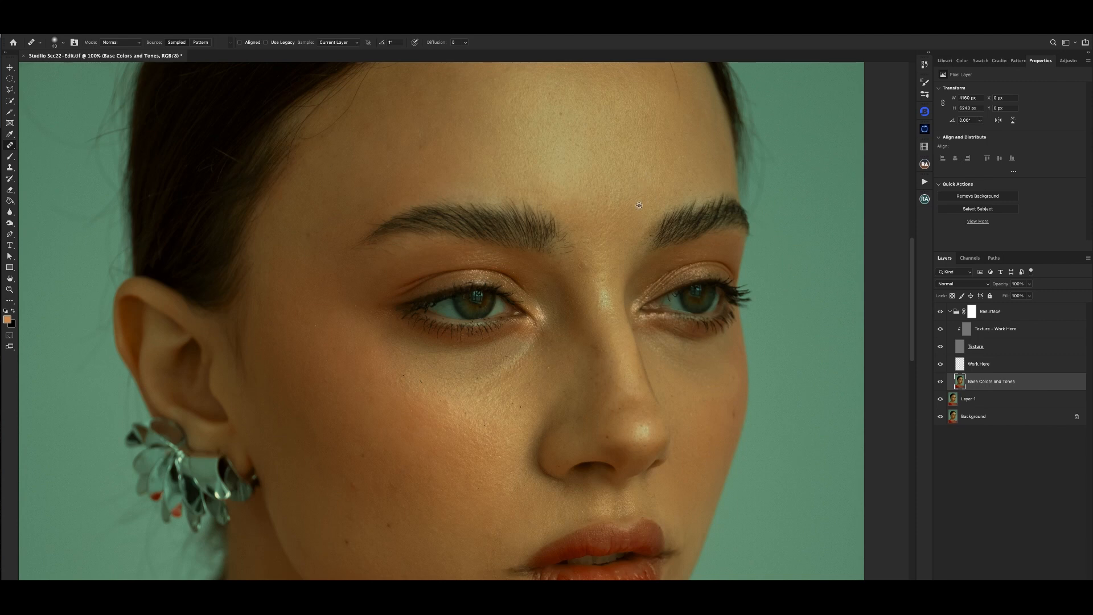
- Even out the skin tone between the eyebrows and at the bridge of the nose with the Healing Brush
{"action": "left_click", "coordinate": [590, 275], "text": "alt"}
{"action": "left_click_drag", "start_coordinate": [585, 264], "coordinate": [580, 260]}
{"action": "key", "text": "super+minus"}
{"action": "key", "text": "super+plus"}
{"action": "left_click_drag", "start_coordinate": [496, 153], "coordinate": [544, 199]}
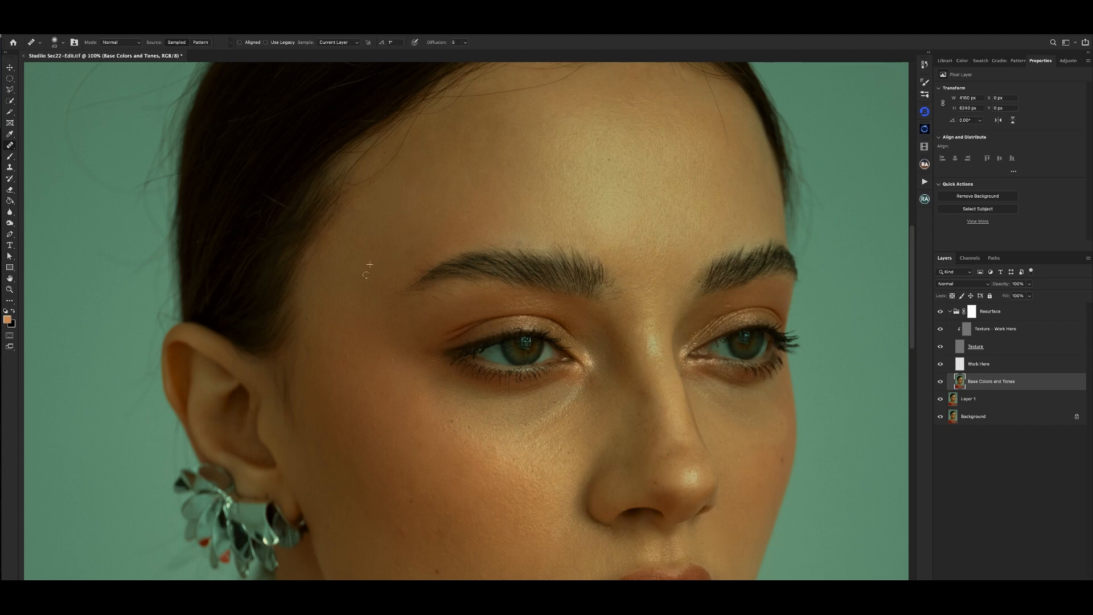
- Examine the retouched forehead and the rest of the face from a distance and close up
{"action": "key", "text": "ctrl+minus"}
{"action": "key", "text": "ctrl+minus"}
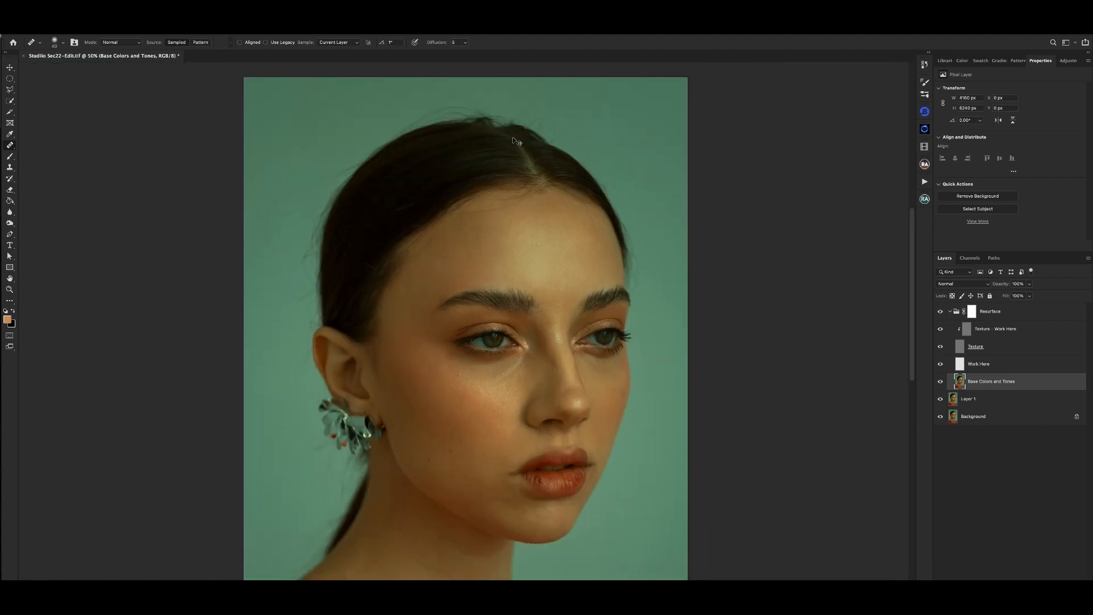
{"action": "key", "text": "ctrl+plus"}
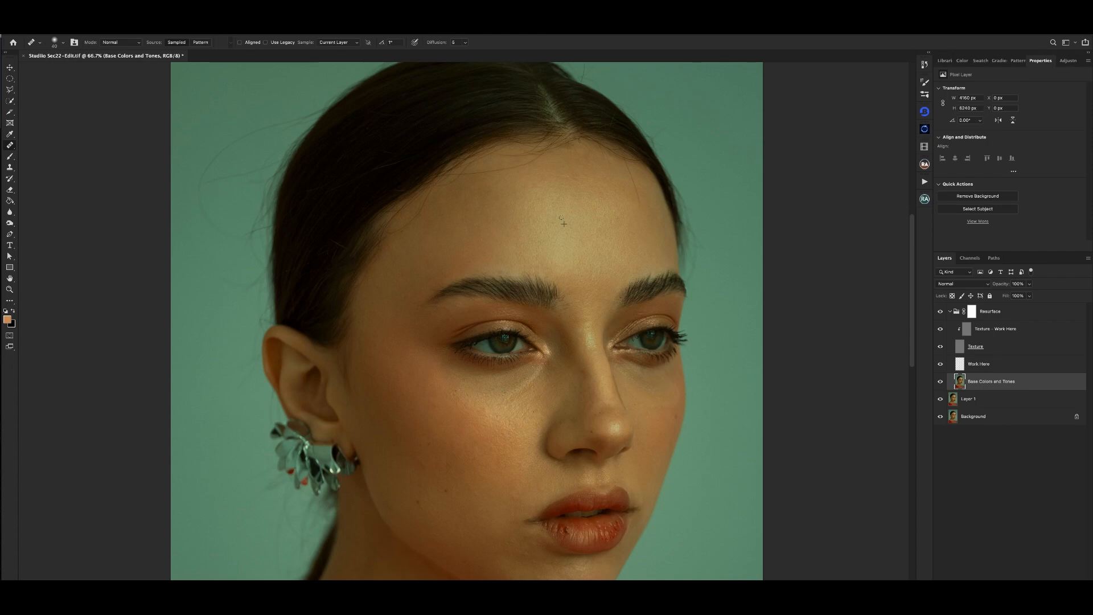
{"action": "key", "text": "ctrl+plus"}
{"action": "mouse_move", "coordinate": [598, 166]}
{"action": "left_mouse_down"}
{"action": "mouse_move", "coordinate": [561, 215]}
{"action": "mouse_move", "coordinate": [586, 174]}
{"action": "left_mouse_up"}
{"action": "left_click_drag", "start_coordinate": [584, 237], "coordinate": [580, 188]}
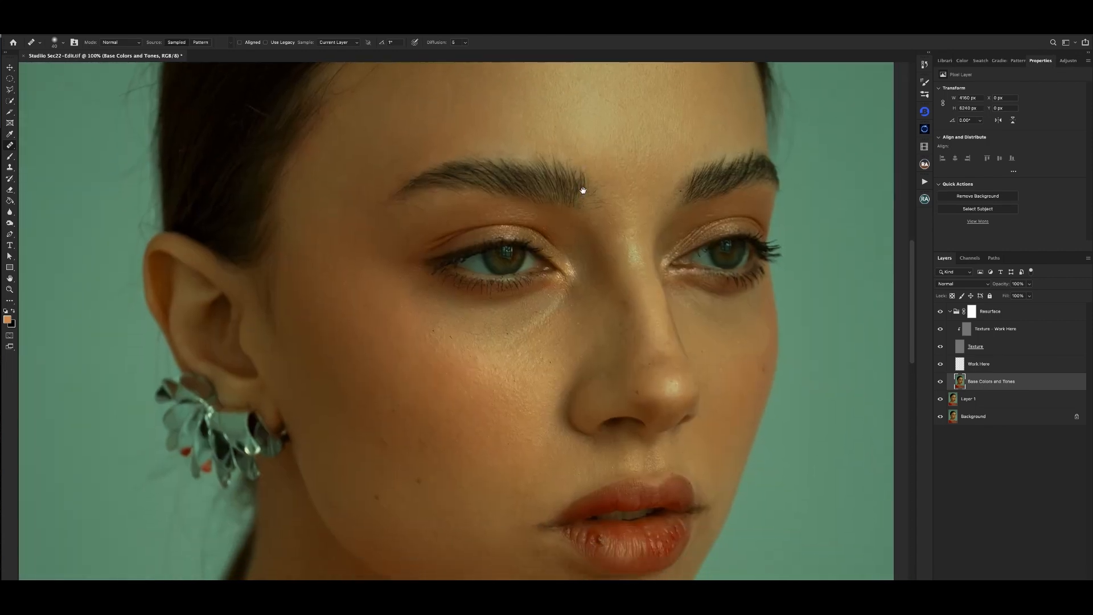
{"action": "left_click_drag", "start_coordinate": [580, 285], "coordinate": [578, 203]}
{"action": "key", "text": "ctrl+minus"}
{"action": "key", "text": "ctrl+plus"}
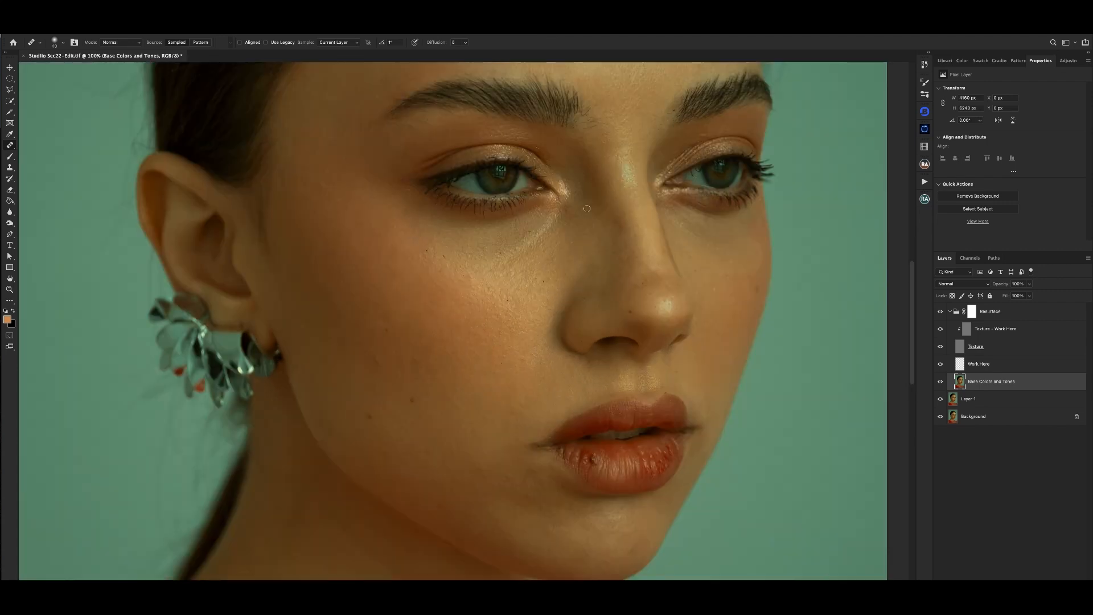
- Select the Texture - Work Here layer and increase the hardness of the Clone Stamp brush
{"action": "left_click", "coordinate": [1009, 332]}
{"action": "key", "text": "s"}
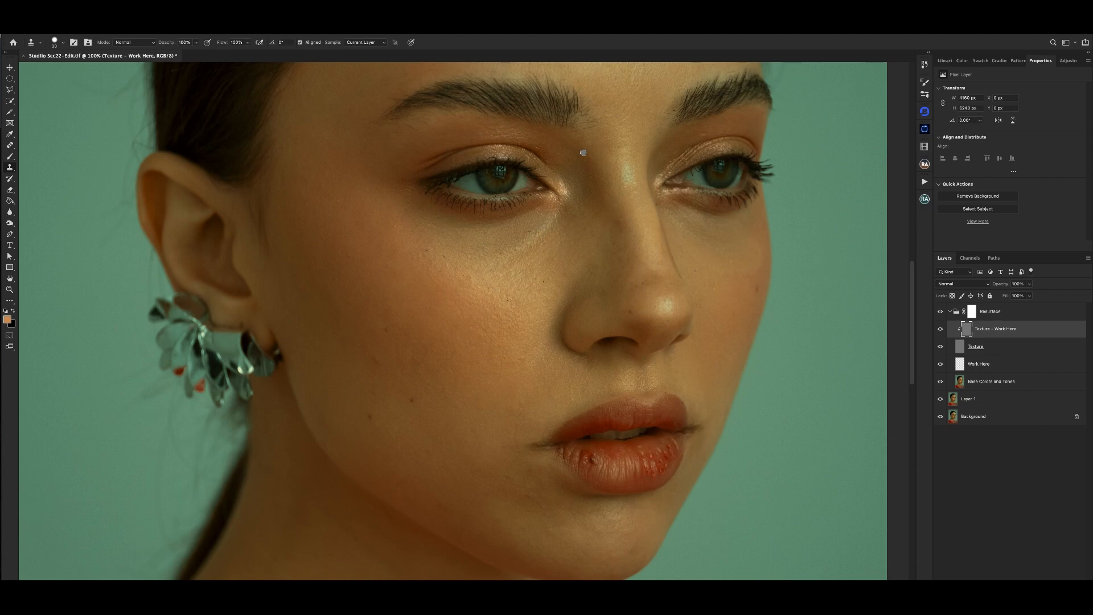
{"action": "right_click", "coordinate": [620, 153]}
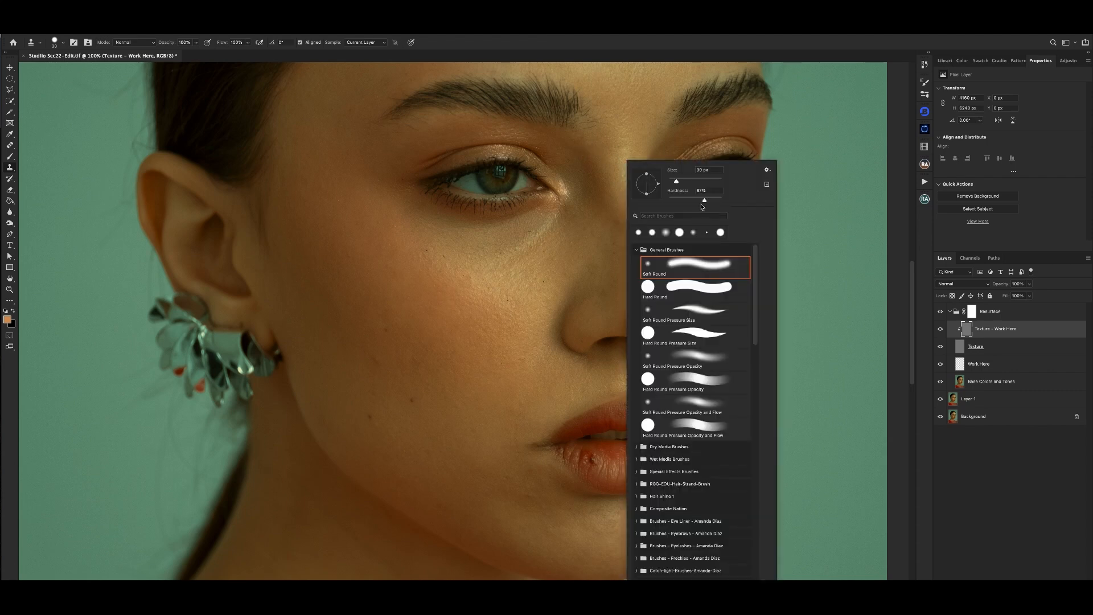
{"action": "left_click", "coordinate": [707, 201]}
{"action": "left_click_drag", "start_coordinate": [708, 200], "coordinate": [714, 204]}
{"action": "left_click", "coordinate": [810, 146]}
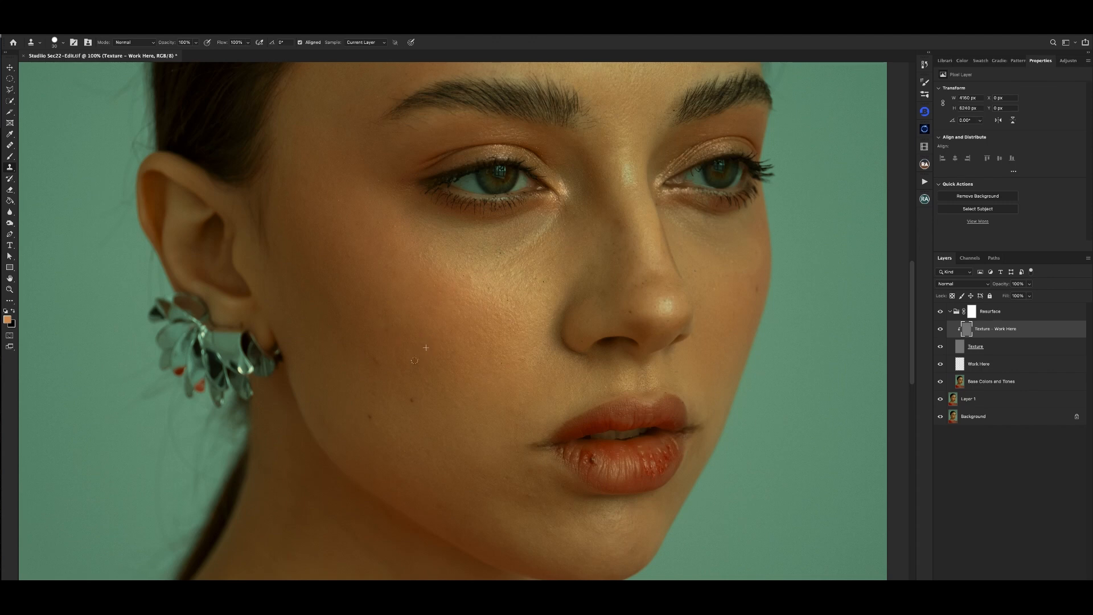
- Clone clean skin texture over the small blemishes on the near cheek
{"action": "left_click", "coordinate": [424, 375], "text": "alt"}
{"action": "left_click", "coordinate": [389, 386]}
{"action": "left_click", "coordinate": [382, 380], "text": "alt"}
{"action": "left_click", "coordinate": [377, 364]}
{"action": "scroll", "coordinate": [462, 276], "scroll_direction": "down", "scroll_amount": 3}
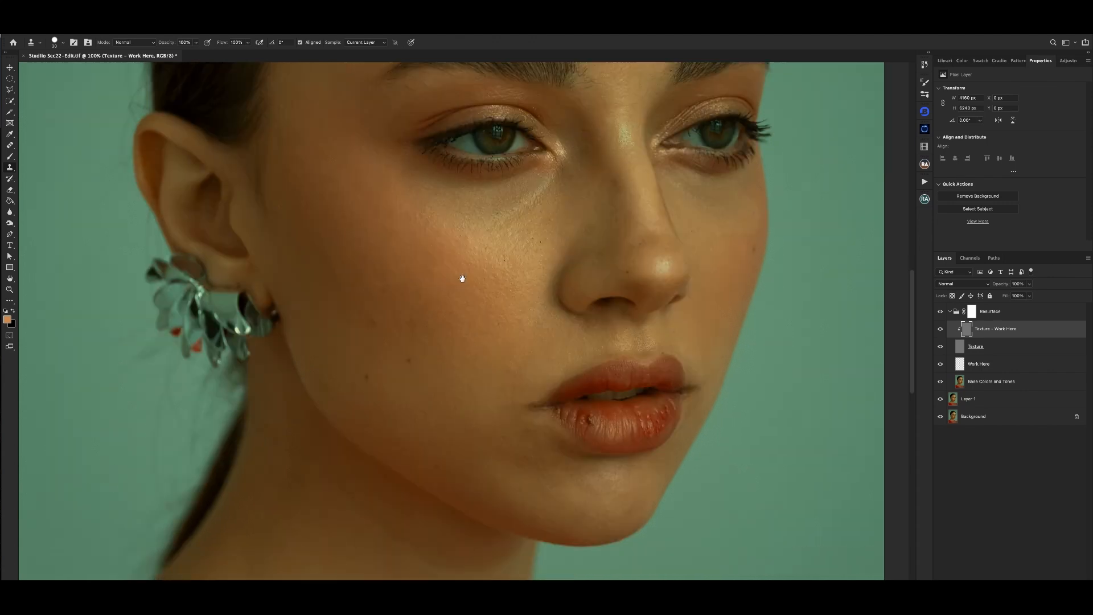
{"action": "scroll", "coordinate": [461, 221], "scroll_direction": "down", "scroll_amount": 1}
{"action": "scroll", "coordinate": [496, 179], "scroll_direction": "down", "scroll_amount": 1}
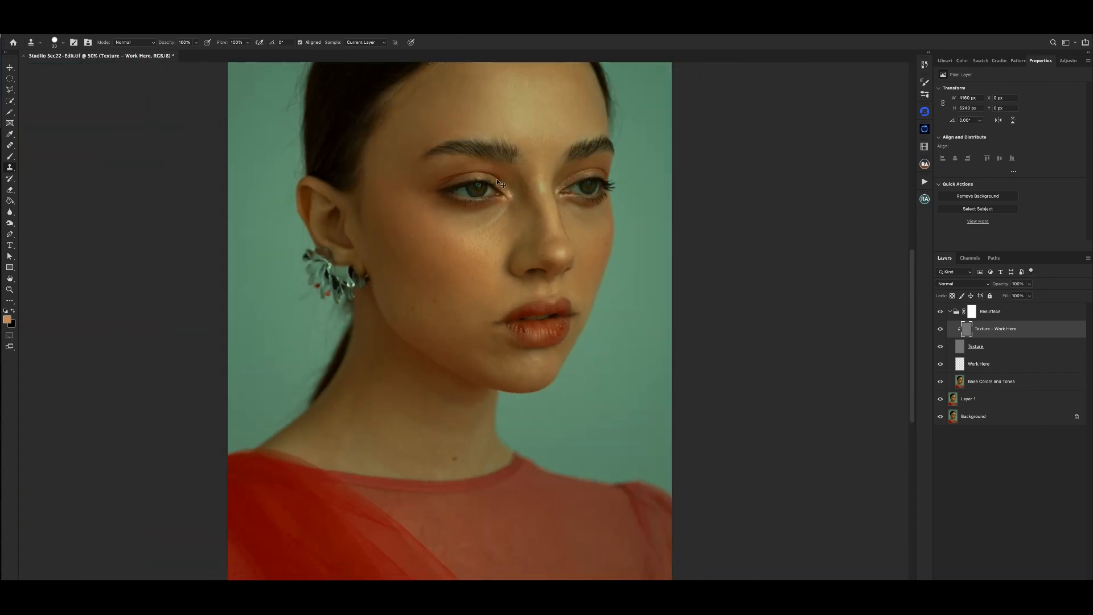
- Clone out the remaining texture flaws around the mouth and jawline, reducing the brush size for finer areas
{"action": "scroll", "coordinate": [492, 190], "scroll_direction": "up", "scroll_amount": 2}
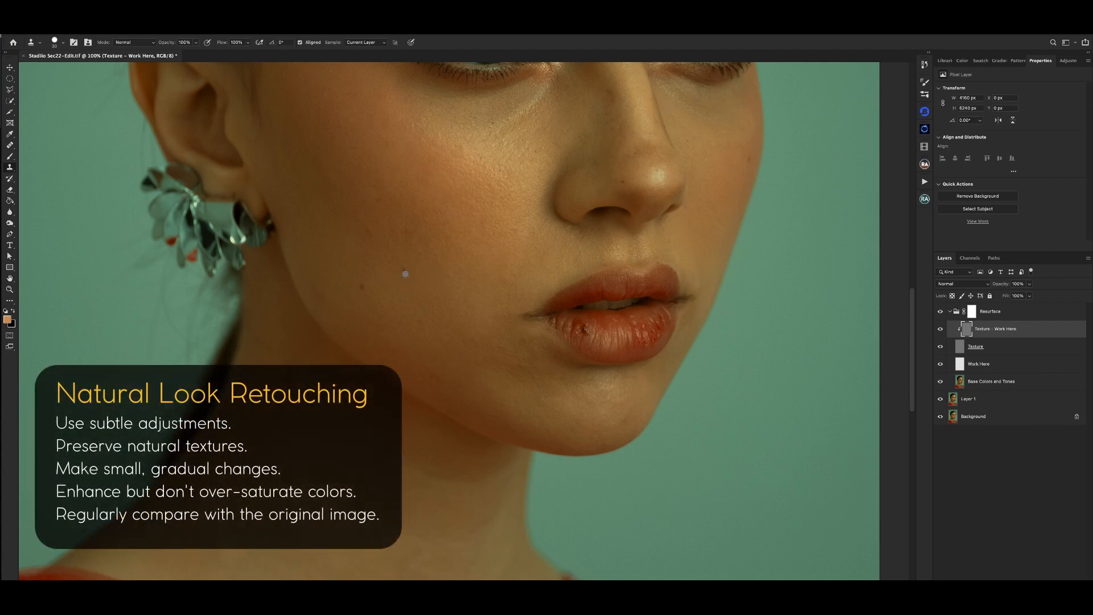
{"action": "left_click_drag", "start_coordinate": [450, 229], "coordinate": [442, 256]}
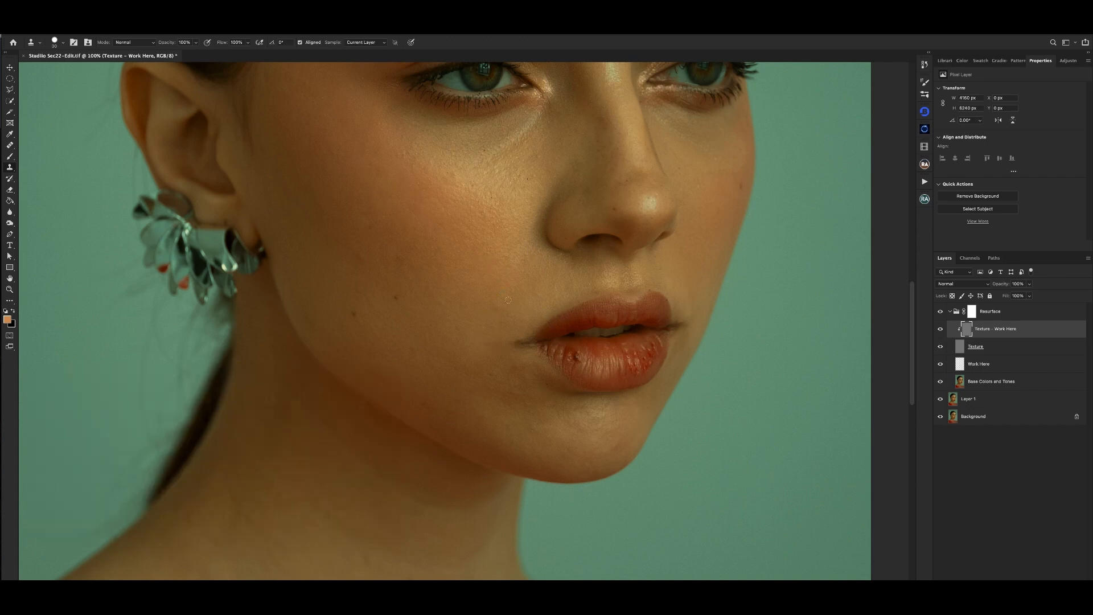
{"action": "left_click_drag", "start_coordinate": [521, 309], "coordinate": [529, 215]}
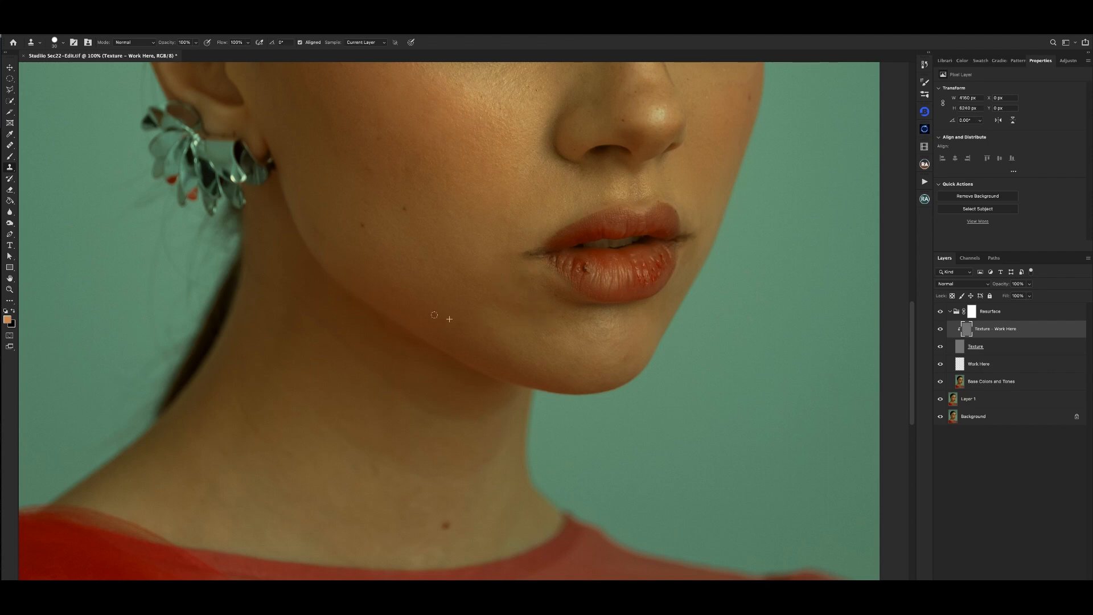
{"action": "mouse_move", "coordinate": [656, 216]}
{"action": "left_mouse_down"}
{"action": "mouse_move", "coordinate": [629, 148]}
{"action": "mouse_move", "coordinate": [576, 240]}
{"action": "left_mouse_up"}
{"action": "key", "text": "["}
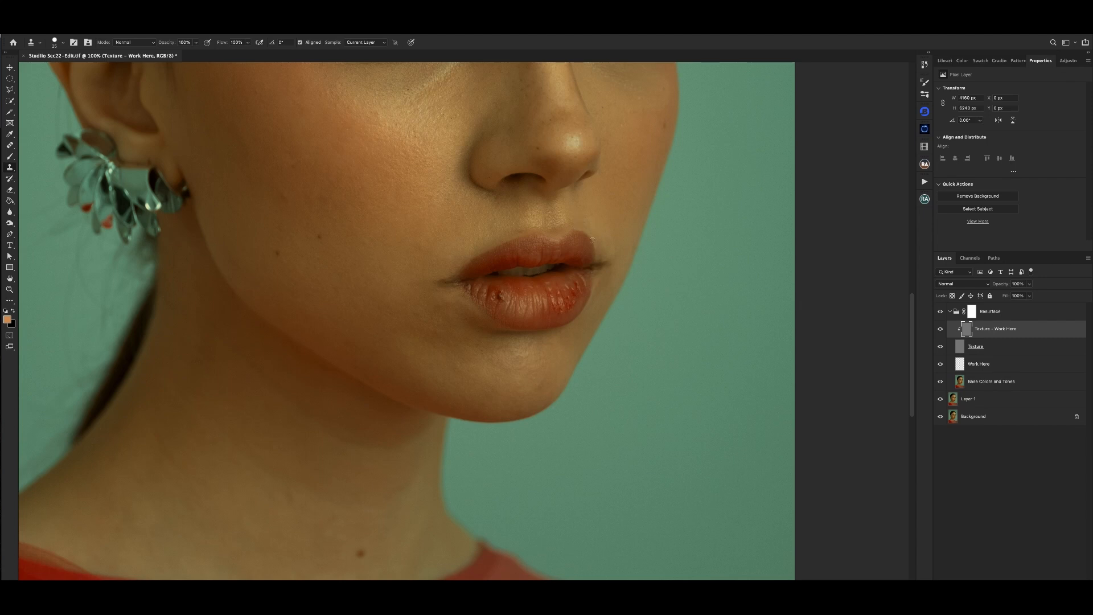
{"action": "left_click_drag", "start_coordinate": [609, 188], "coordinate": [597, 231]}
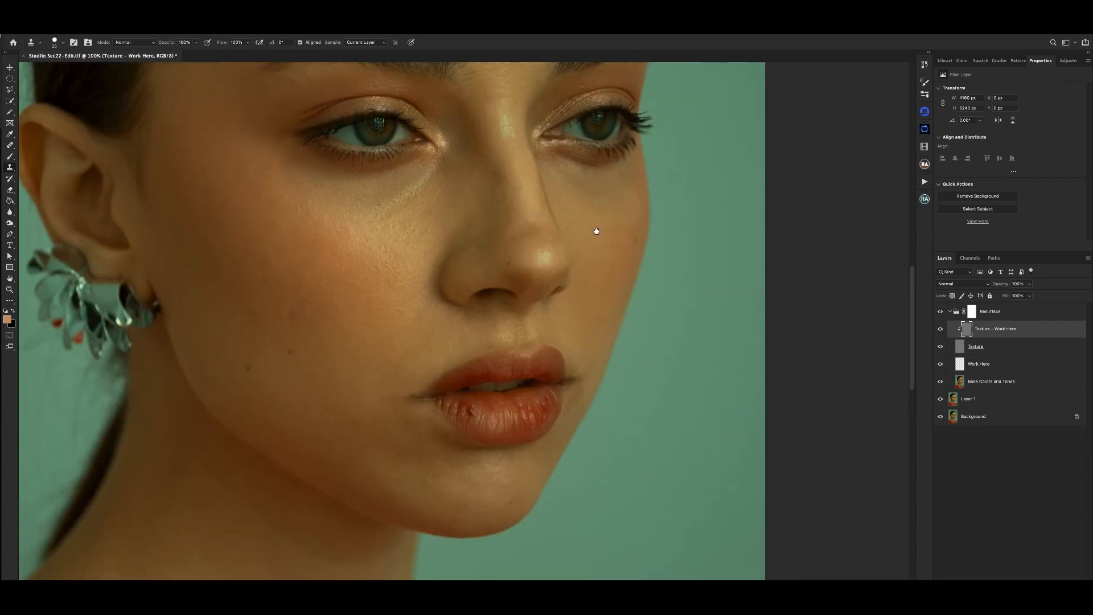
{"action": "scroll", "coordinate": [597, 230], "scroll_direction": "up", "scroll_amount": 5}
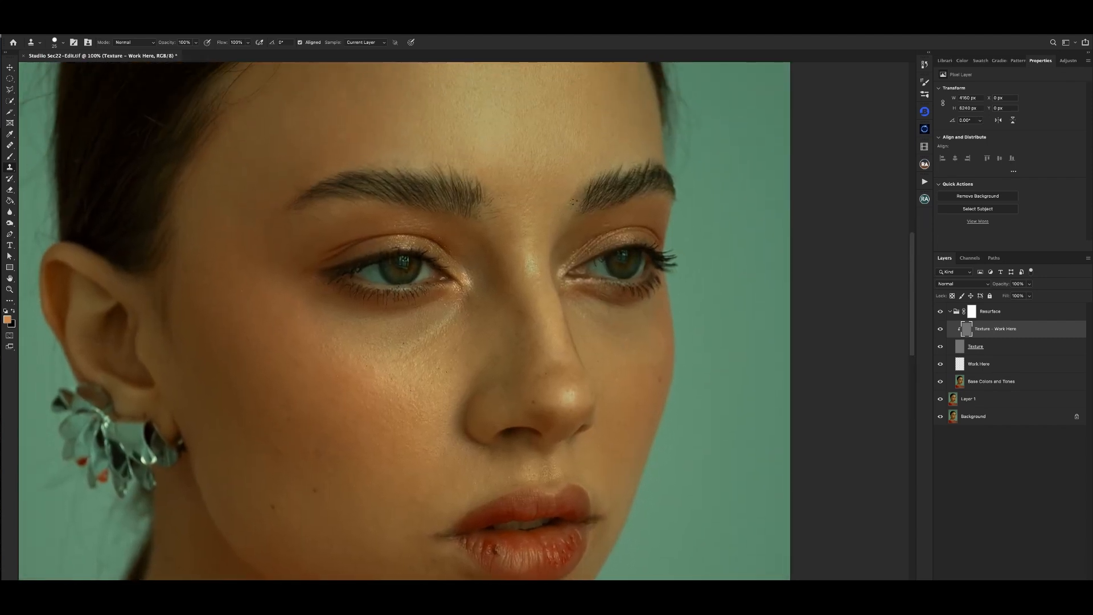
{"action": "scroll", "coordinate": [573, 201], "scroll_direction": "up", "scroll_amount": 4}
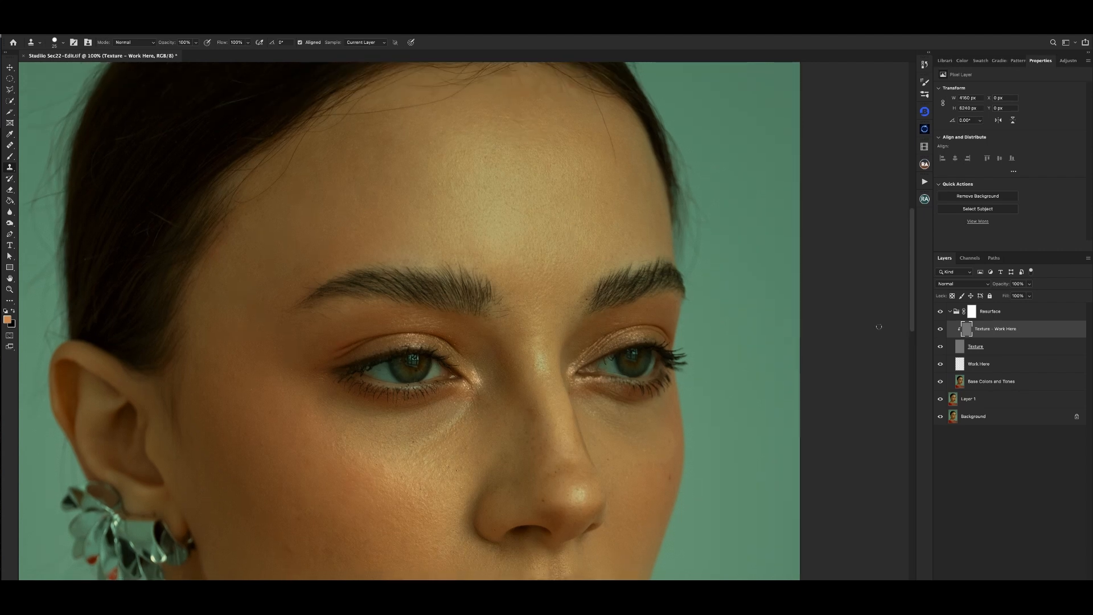
- Smooth the uneven tones on the near cheek on the Base Colors and Tones layer with an enlarged Healing Brush
{"action": "left_click", "coordinate": [991, 382]}
{"action": "key", "text": "ctrl+minus"}
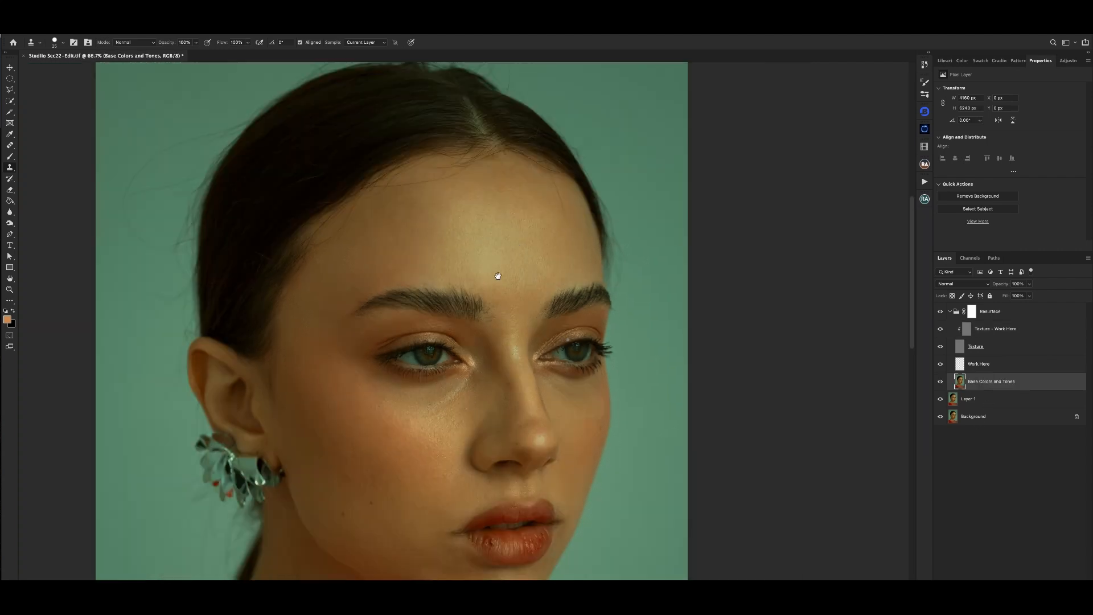
{"action": "left_click_drag", "start_coordinate": [498, 275], "coordinate": [472, 179]}
{"action": "key", "text": "bracketright"}
{"action": "key", "text": "bracketright"}
{"action": "key", "text": "bracketright"}
{"action": "key", "text": "bracketright"}
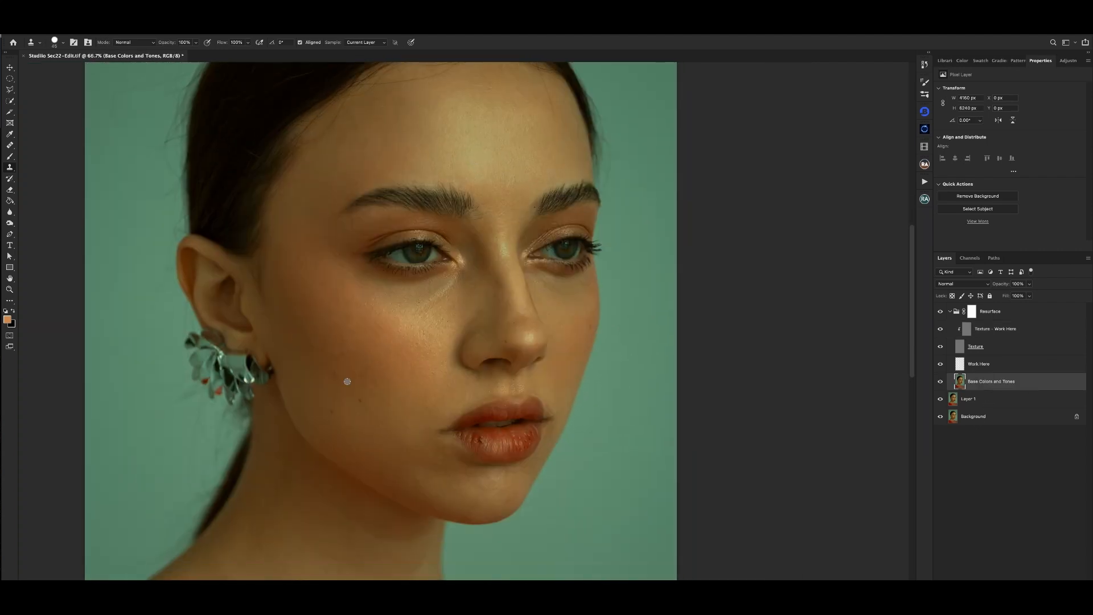
{"action": "left_click", "coordinate": [347, 382], "text": "alt"}
{"action": "key", "text": "j"}
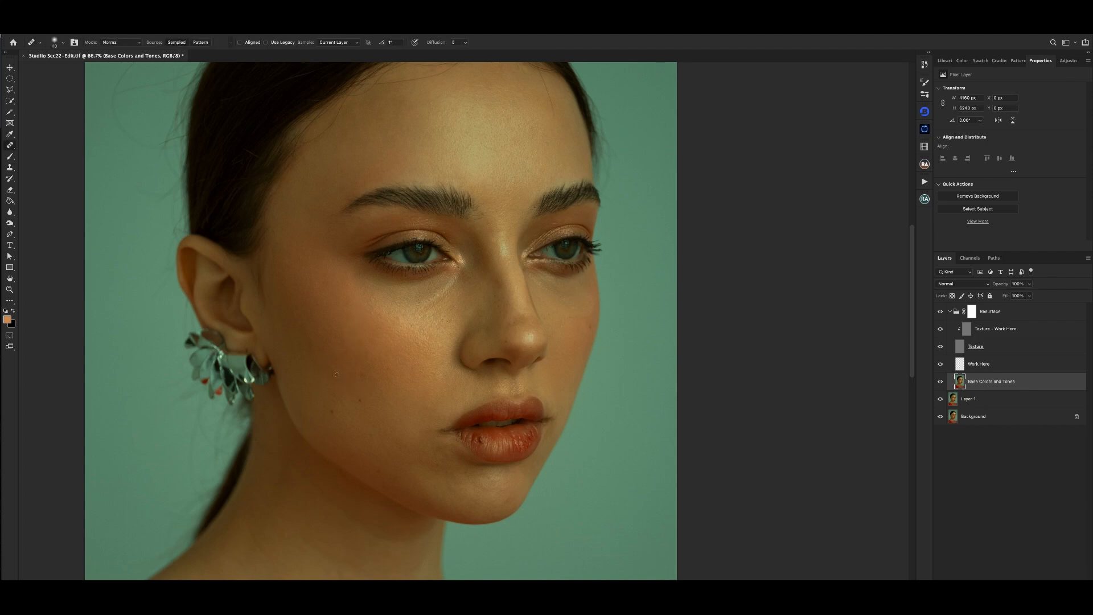
{"action": "left_click", "coordinate": [347, 361], "text": "alt"}
{"action": "left_click_drag", "start_coordinate": [349, 352], "coordinate": [347, 357]}
{"action": "left_click", "coordinate": [403, 333], "text": "alt"}
- Heal the tonal unevenness along the nose and on the far cheek on the Base Colors and Tones layer
{"action": "left_click", "coordinate": [494, 275], "text": "alt"}
{"action": "left_click", "coordinate": [499, 287]}
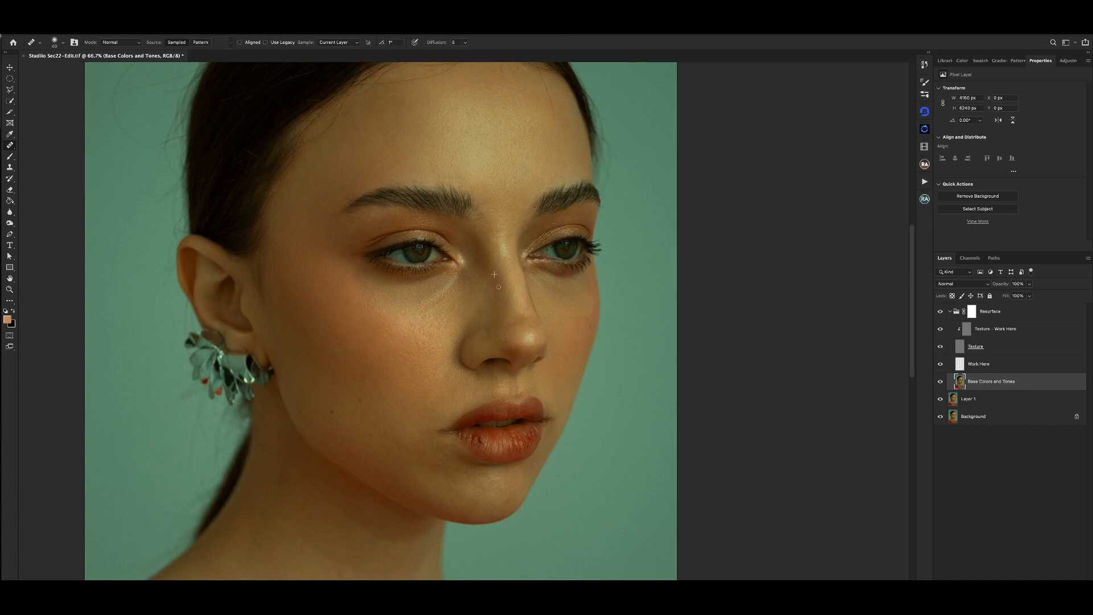
{"action": "left_click", "coordinate": [515, 315], "text": "alt"}
{"action": "left_click", "coordinate": [503, 317]}
{"action": "left_click_drag", "start_coordinate": [585, 315], "coordinate": [556, 245]}
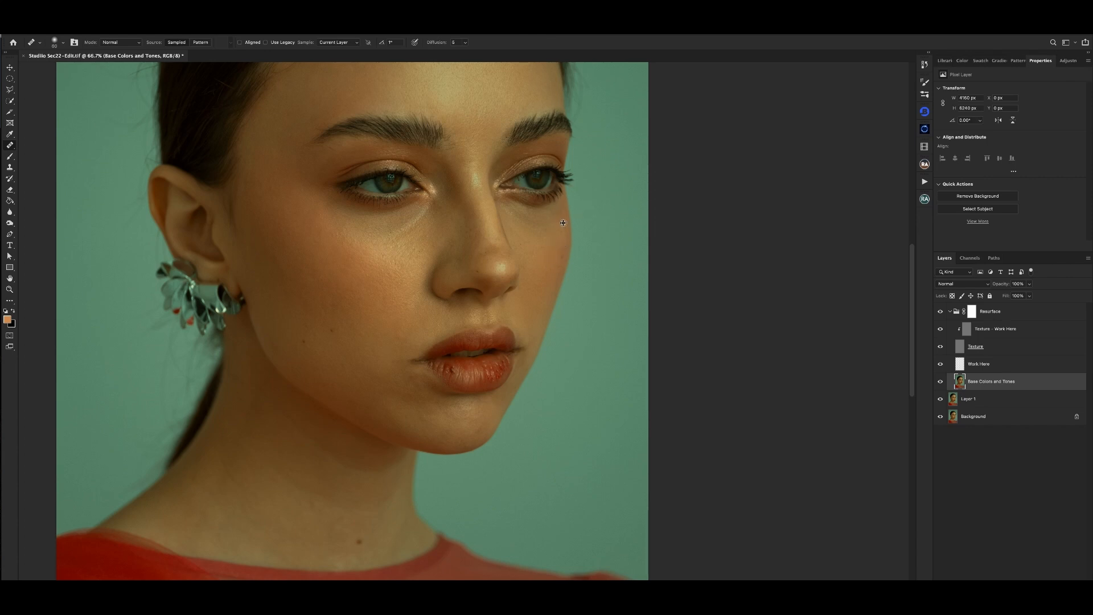
{"action": "left_click", "coordinate": [551, 255], "text": "alt"}
{"action": "key", "text": "super+minus"}
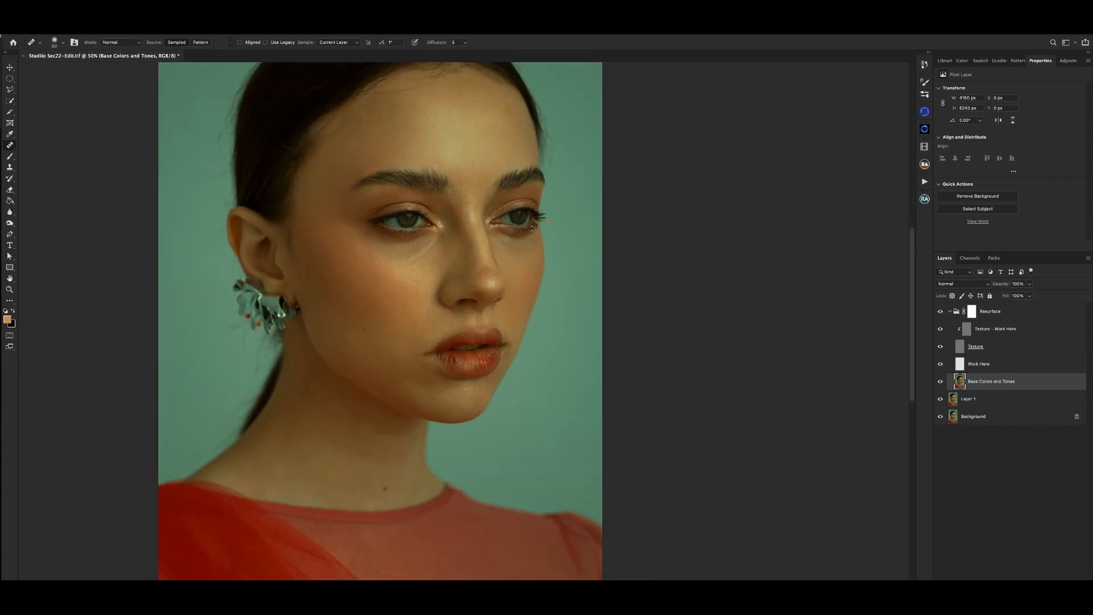
{"action": "scroll", "coordinate": [479, 287], "scroll_direction": "down", "scroll_amount": 3}
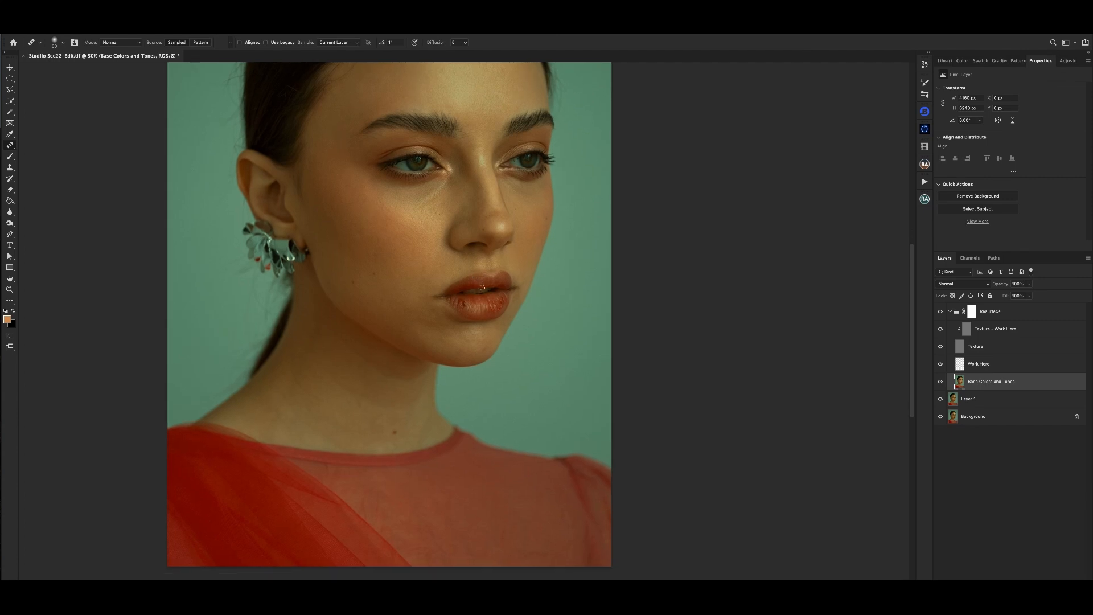
- Heal the remaining tonal unevenness around the mouth and chin on the Base Colors and Tones layer with a smaller Healing Brush
{"action": "scroll", "coordinate": [487, 288], "scroll_direction": "down", "scroll_amount": 4}
{"action": "key", "text": "super+plus"}
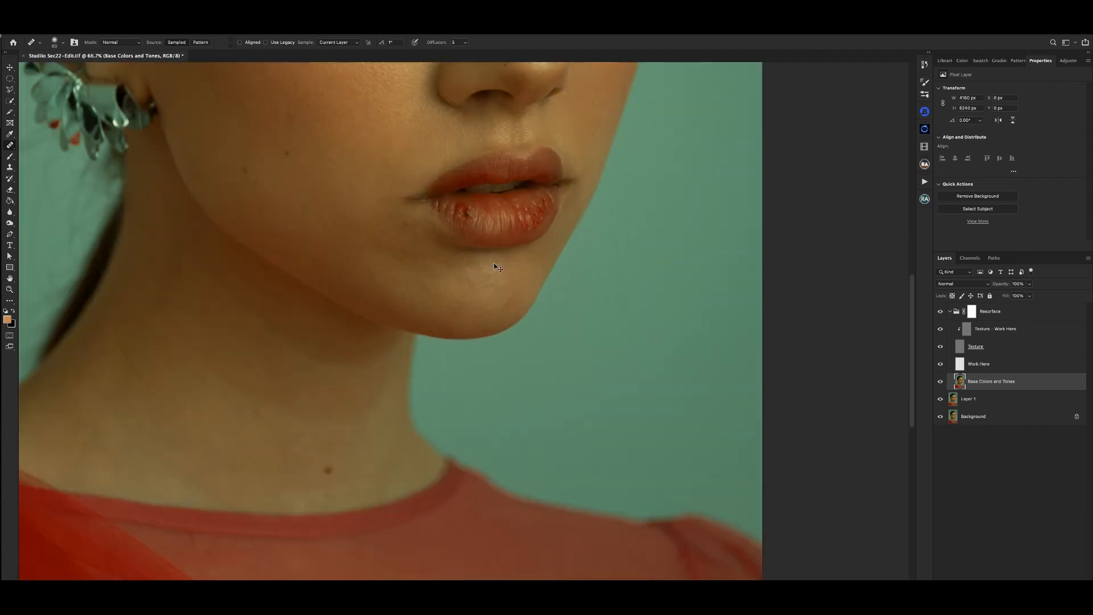
{"action": "key", "text": "super+plus"}
{"action": "key", "text": "bracketleft"}
{"action": "key", "text": "bracketleft"}
{"action": "key", "text": "super+minus"}
{"action": "key", "text": "super+minus"}
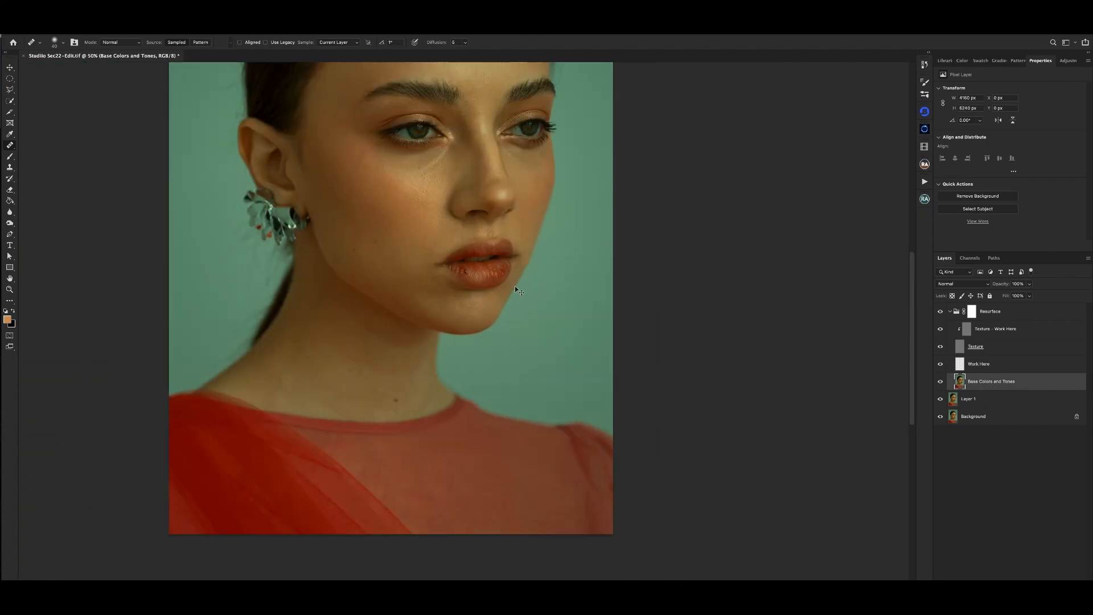
- Heal the small uneven patch on the near cheek beside the nose
{"action": "key", "text": "super+minus"}
{"action": "key", "text": "super+plus"}
{"action": "key", "text": "super+plus"}
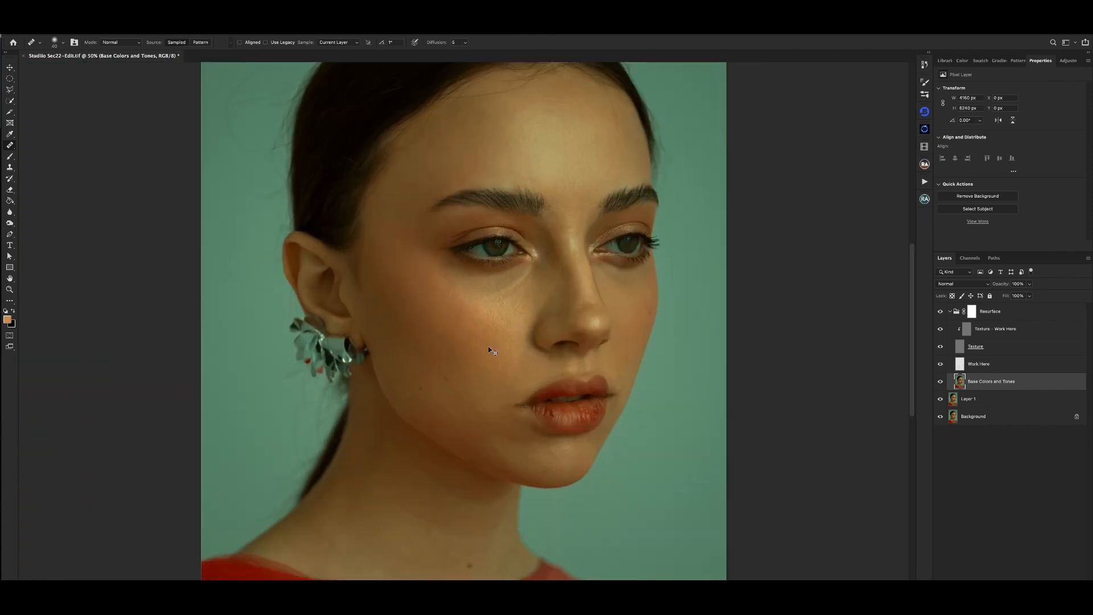
{"action": "left_click_drag", "start_coordinate": [496, 313], "coordinate": [498, 306]}
{"action": "key", "text": "super+minus"}
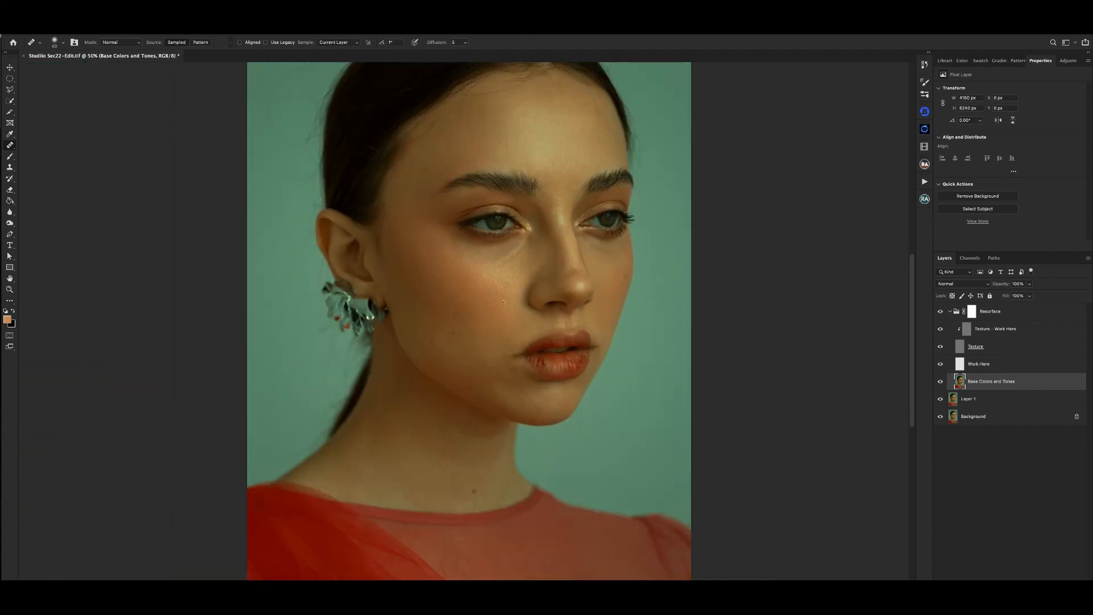
{"action": "key", "text": "super+minus"}
{"action": "key", "text": "super+plus"}
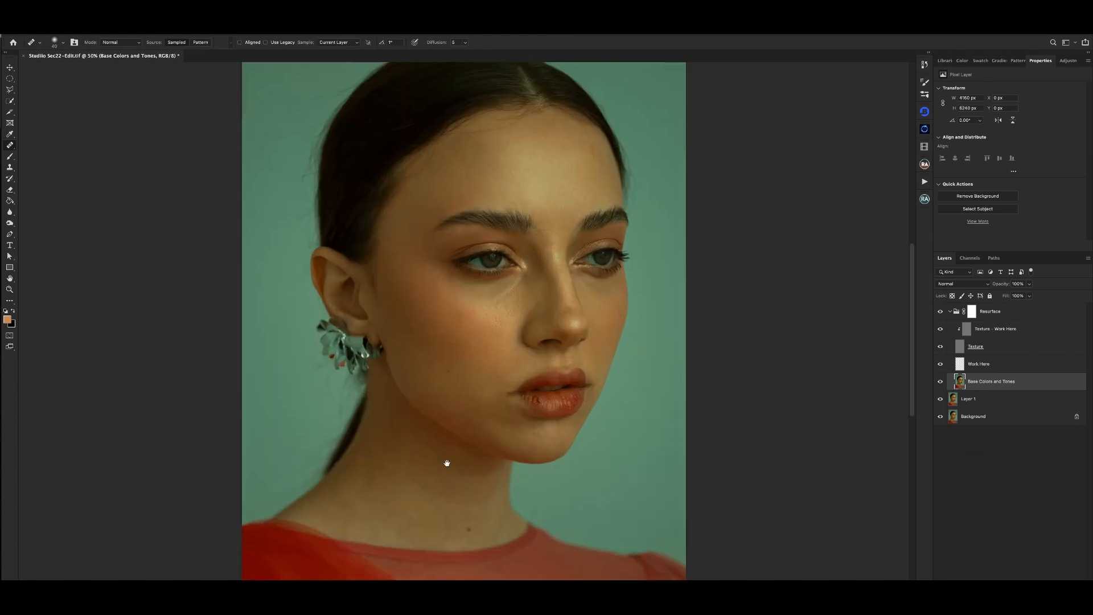
- Even out the skin tones on the neck below the jaw with the Healing Brush
{"action": "left_click_drag", "start_coordinate": [447, 461], "coordinate": [456, 353]}
{"action": "key", "text": "super+minus"}
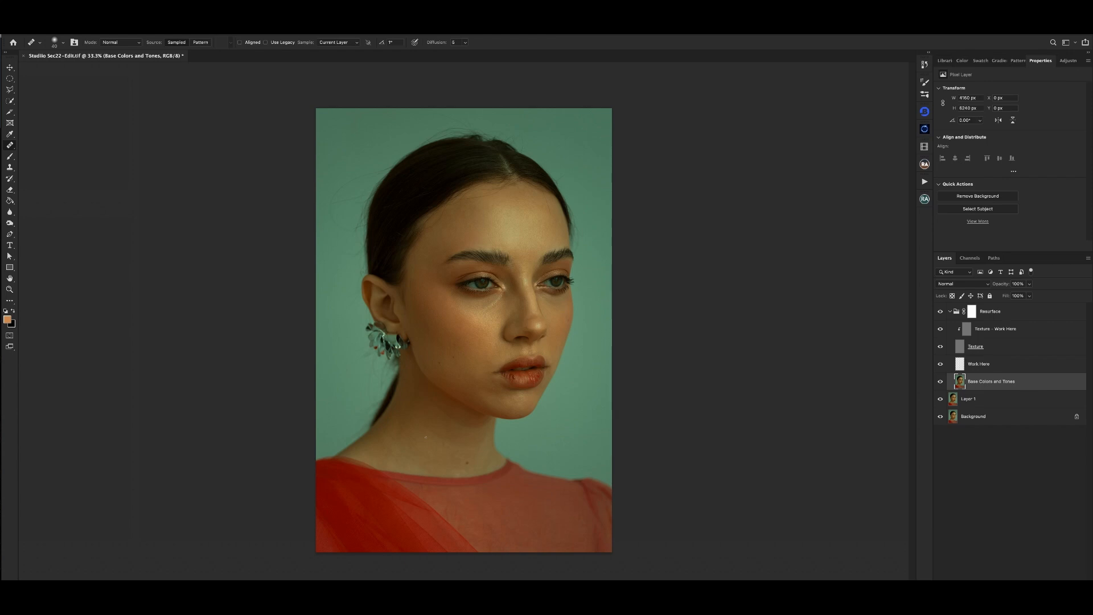
{"action": "key", "text": "ctrl+plus"}
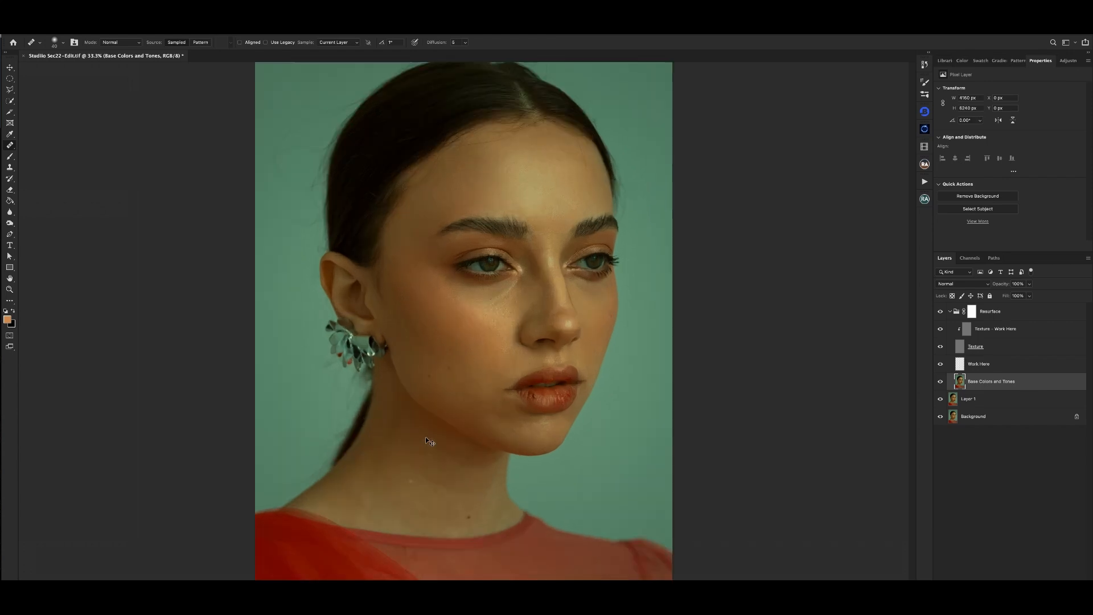
{"action": "key", "text": "ctrl+minus"}
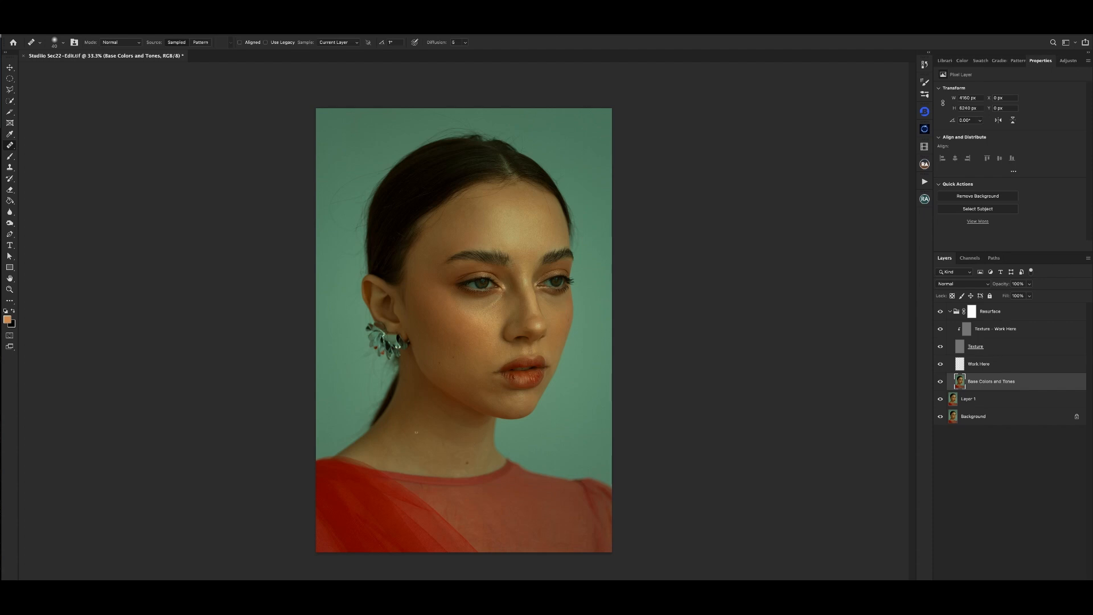
- Clone clean skin texture over the small flaws on the forehead on the Texture - Work Here layer with the Clone Stamp
{"action": "key", "text": "super+plus"}
{"action": "left_click_drag", "start_coordinate": [510, 283], "coordinate": [505, 359]}
{"action": "left_click_drag", "start_coordinate": [522, 254], "coordinate": [515, 283]}
{"action": "left_click", "coordinate": [1008, 330]}
{"action": "key", "text": "s"}
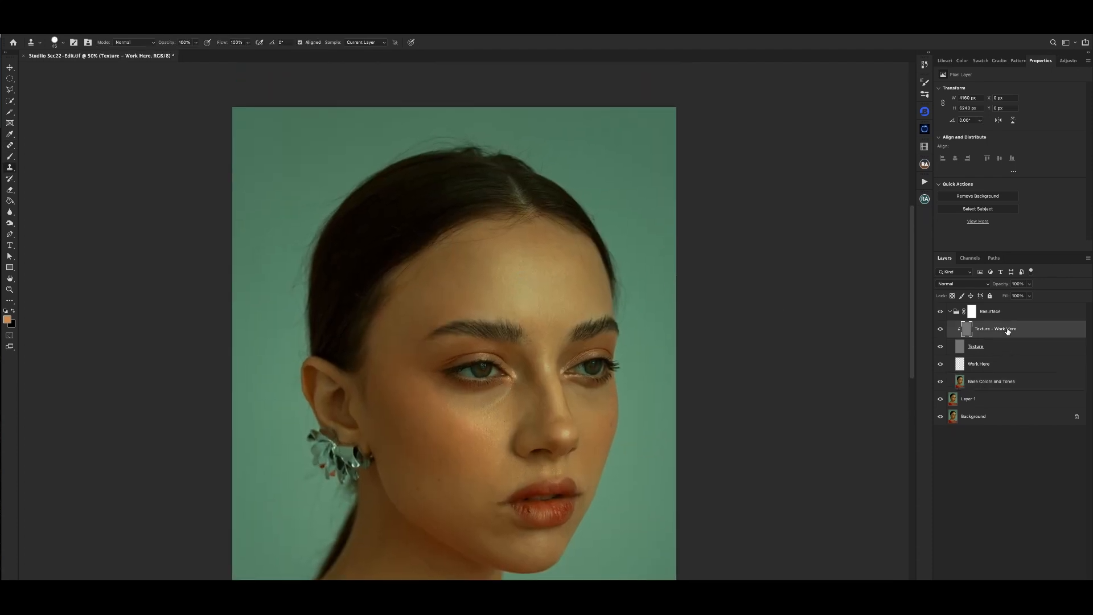
{"action": "key", "text": "super+plus"}
{"action": "mouse_move", "coordinate": [537, 182]}
{"action": "left_mouse_down"}
{"action": "mouse_move", "coordinate": [476, 195]}
{"action": "mouse_move", "coordinate": [471, 185]}
{"action": "left_mouse_up"}
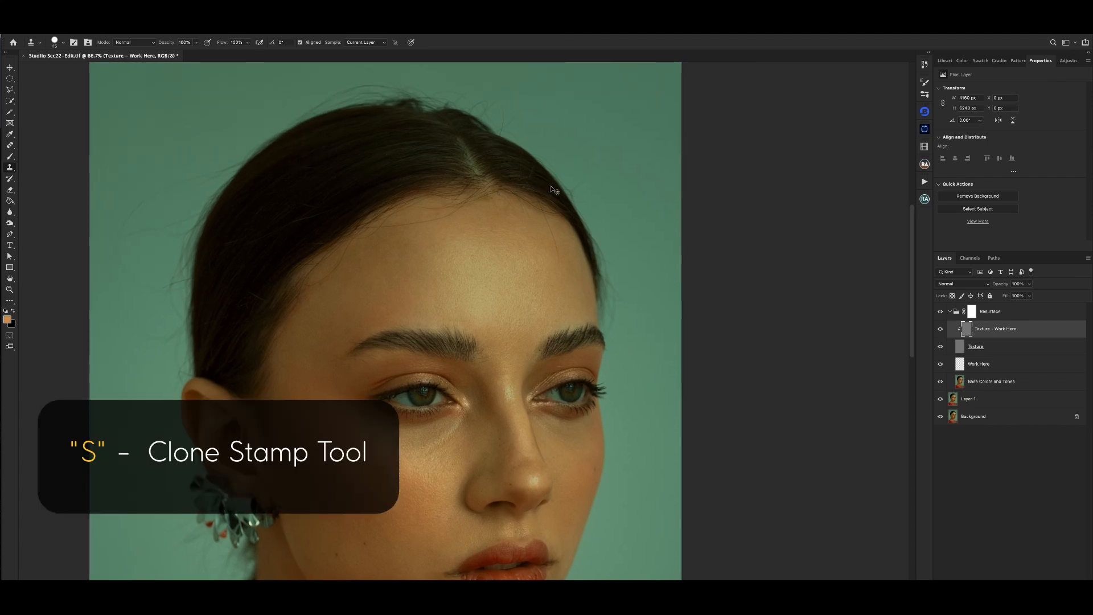
{"action": "key", "text": "super+plus"}
{"action": "left_click_drag", "start_coordinate": [563, 173], "coordinate": [537, 195]}
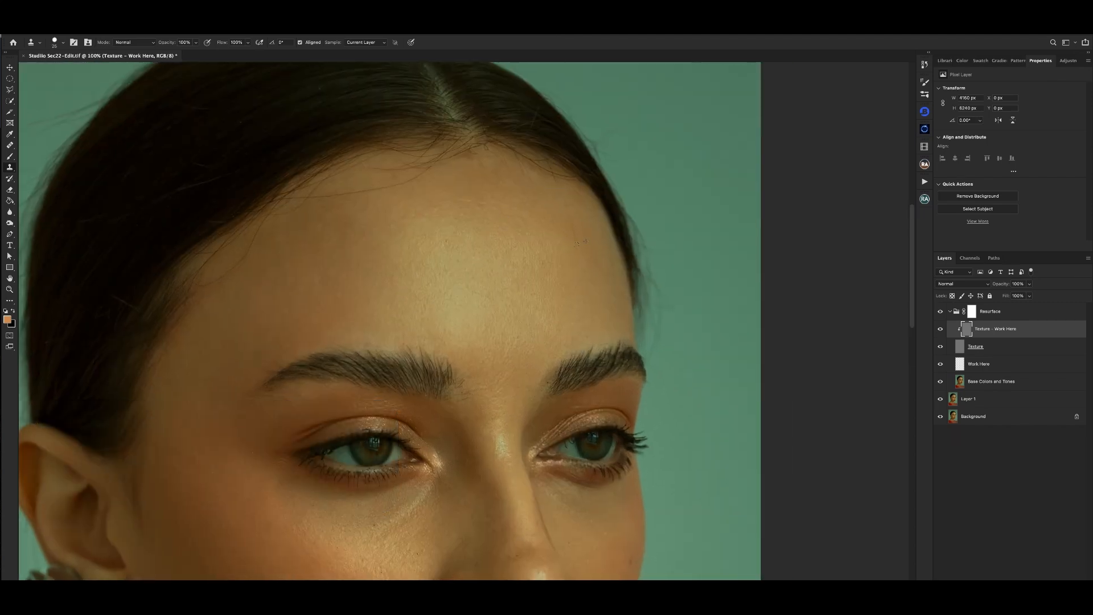
- Even out the forehead tones on the Base Colors and Tones layer with the Healing Brush
{"action": "left_click", "coordinate": [996, 386]}
{"action": "key", "text": "j"}
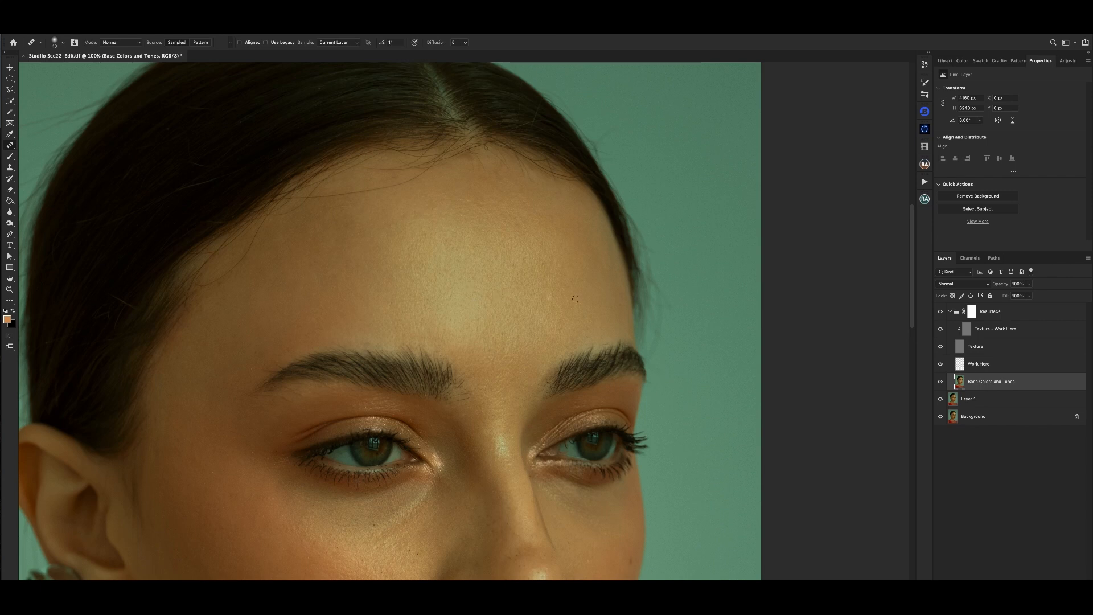
{"action": "left_click_drag", "start_coordinate": [341, 258], "coordinate": [366, 237]}
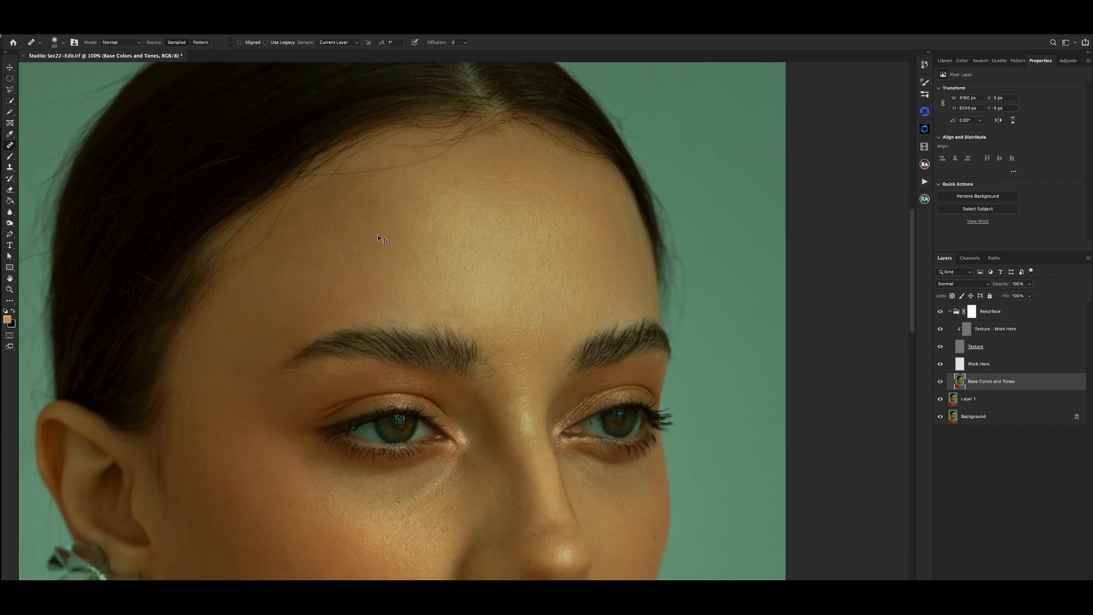
{"action": "key", "text": "super+minus"}
{"action": "key", "text": "super+plus"}
{"action": "left_click_drag", "start_coordinate": [492, 177], "coordinate": [433, 319]}
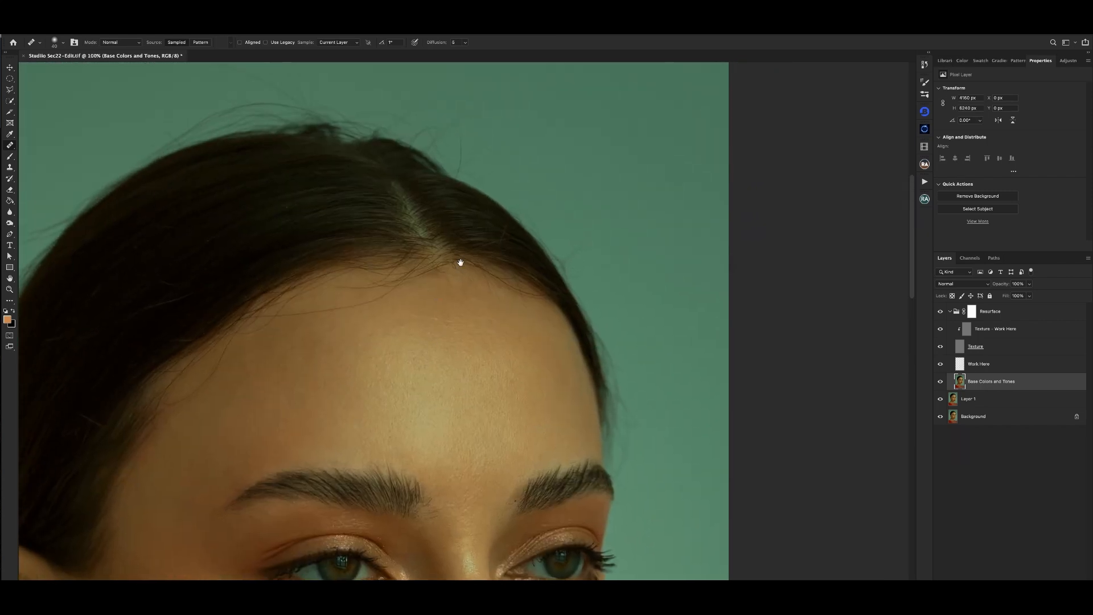
- Remove the long stray hair crossing the hair beside the parting on the Texture - Work Here layer with a small Spot Healing Brush
{"action": "key", "text": "super+plus"}
{"action": "left_click_drag", "start_coordinate": [514, 152], "coordinate": [534, 204]}
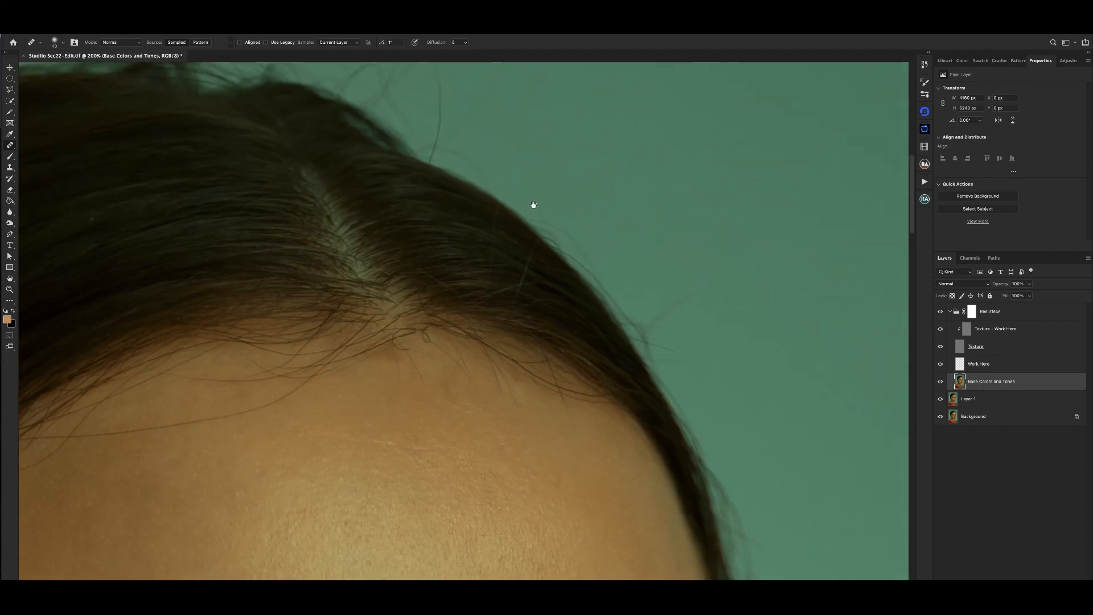
{"action": "left_click", "coordinate": [987, 332]}
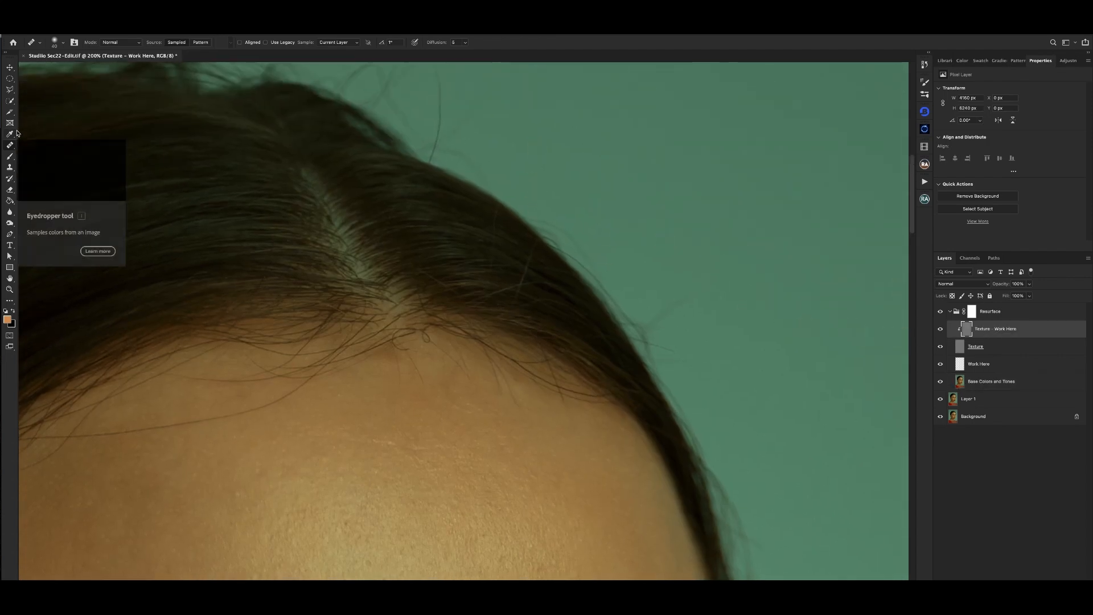
{"action": "key", "text": "s"}
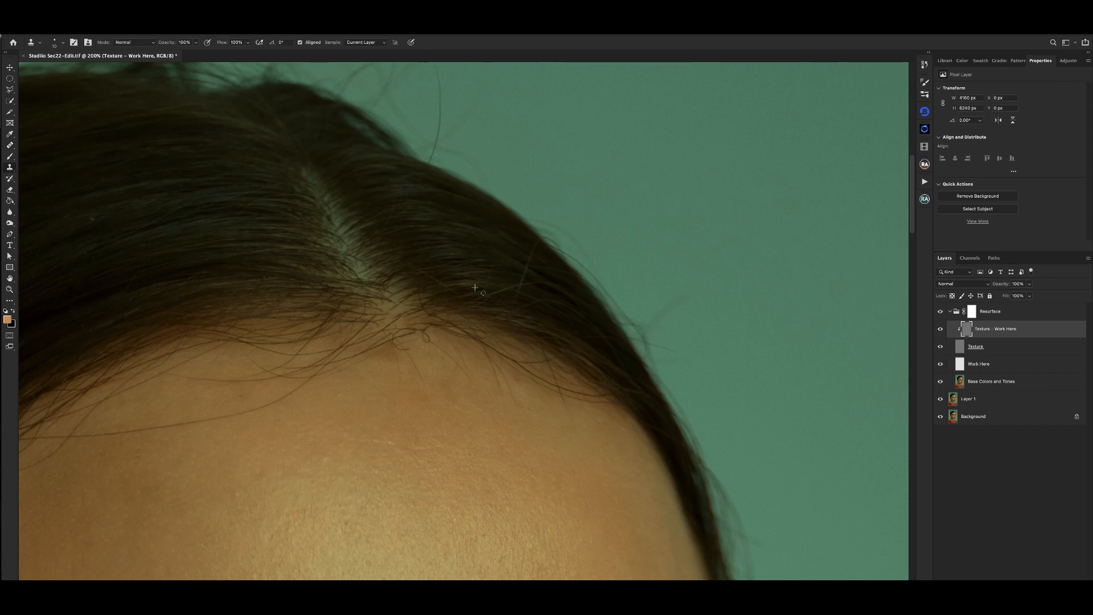
{"action": "key", "text": "ctrl+plus"}
{"action": "key", "text": "ctrl+plus"}
{"action": "left_click_drag", "start_coordinate": [560, 175], "coordinate": [513, 220]}
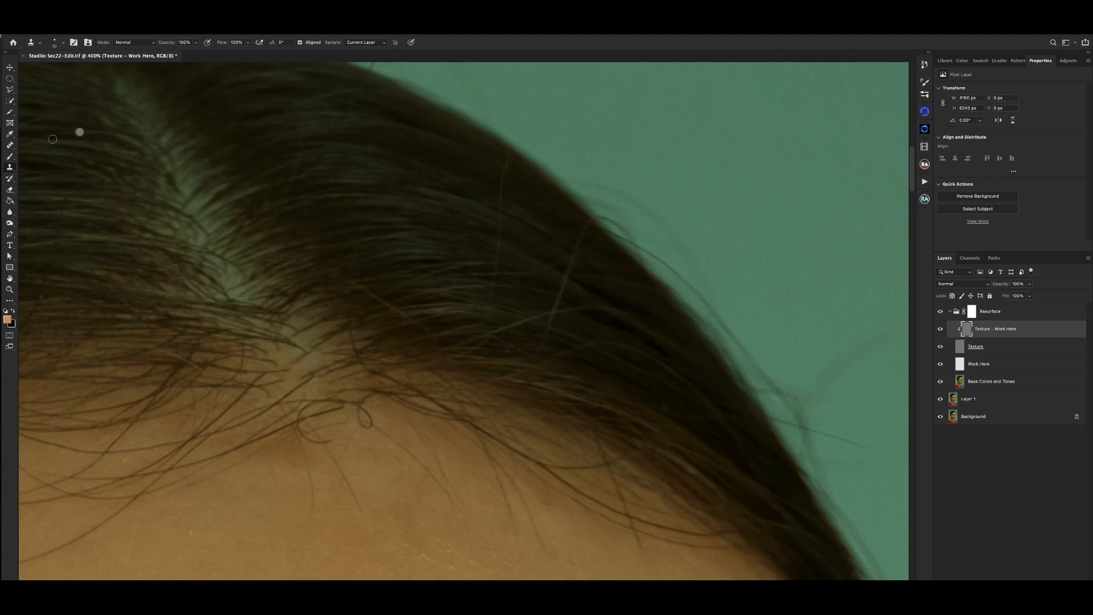
{"action": "left_click", "coordinate": [9, 144]}
{"action": "left_click", "coordinate": [38, 147]}
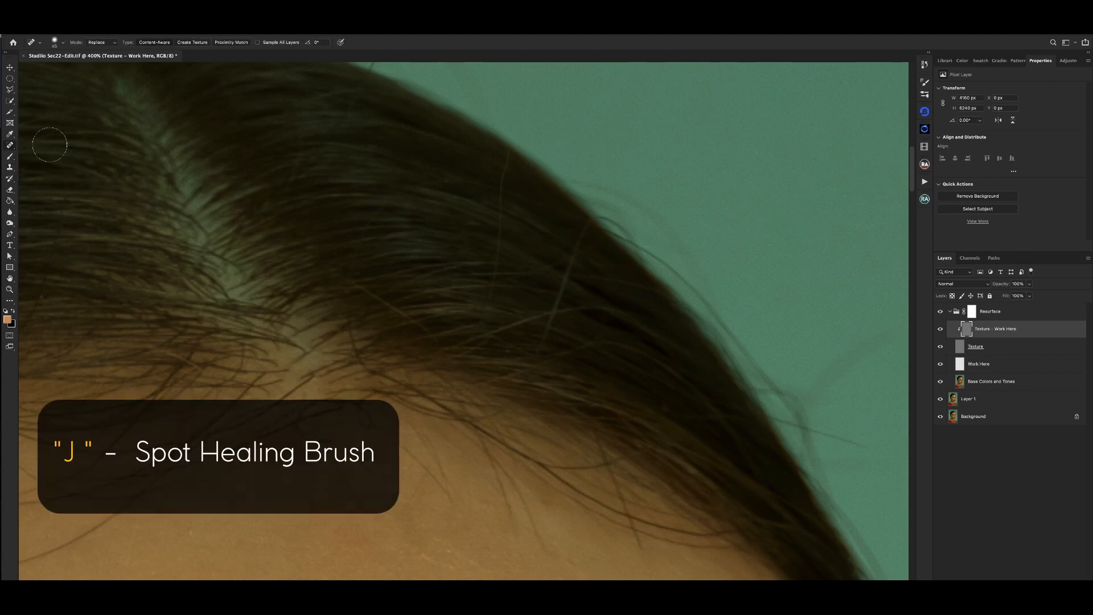
{"action": "key", "text": "bracketleft"}
{"action": "key", "text": "bracketleft"}
{"action": "key", "text": "bracketleft"}
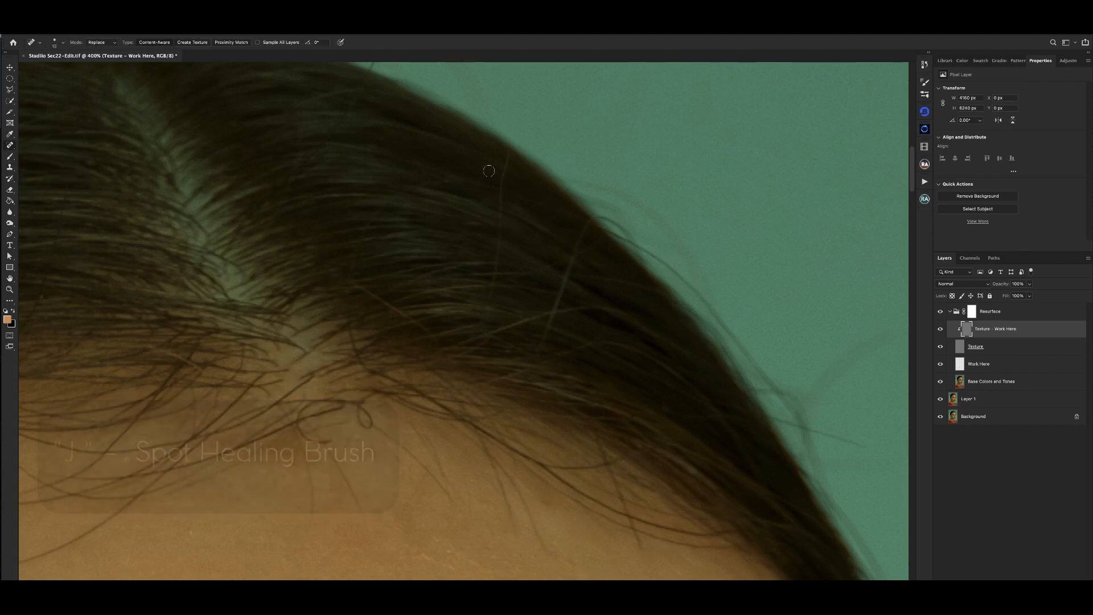
{"action": "key", "text": "bracketleft"}
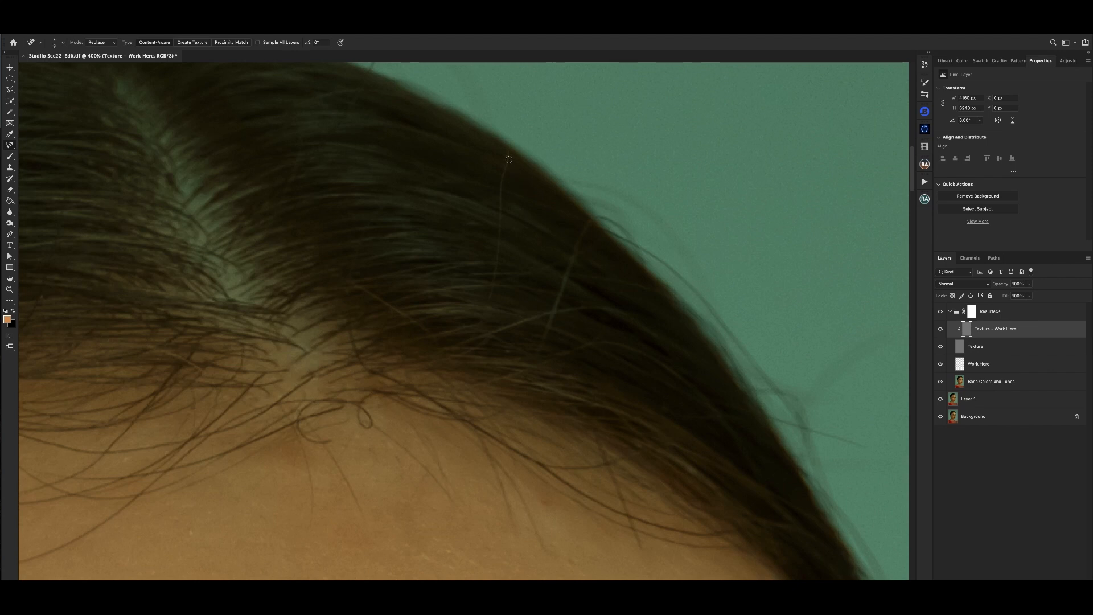
{"action": "mouse_move", "coordinate": [509, 150]}
{"action": "left_mouse_down"}
{"action": "mouse_move", "coordinate": [496, 274]}
{"action": "mouse_move", "coordinate": [474, 329]}
{"action": "left_mouse_up"}
{"action": "key", "text": "super+minus"}
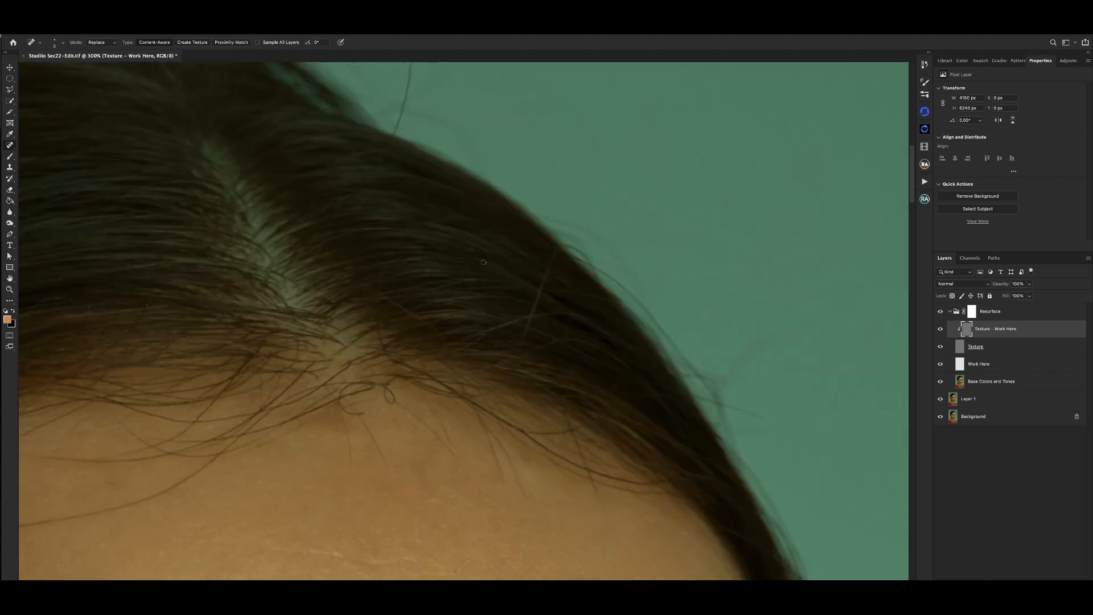
- Heal the leftover color of that long stray hair on the Base Colors and Tones layer
{"action": "left_click", "coordinate": [1001, 381]}
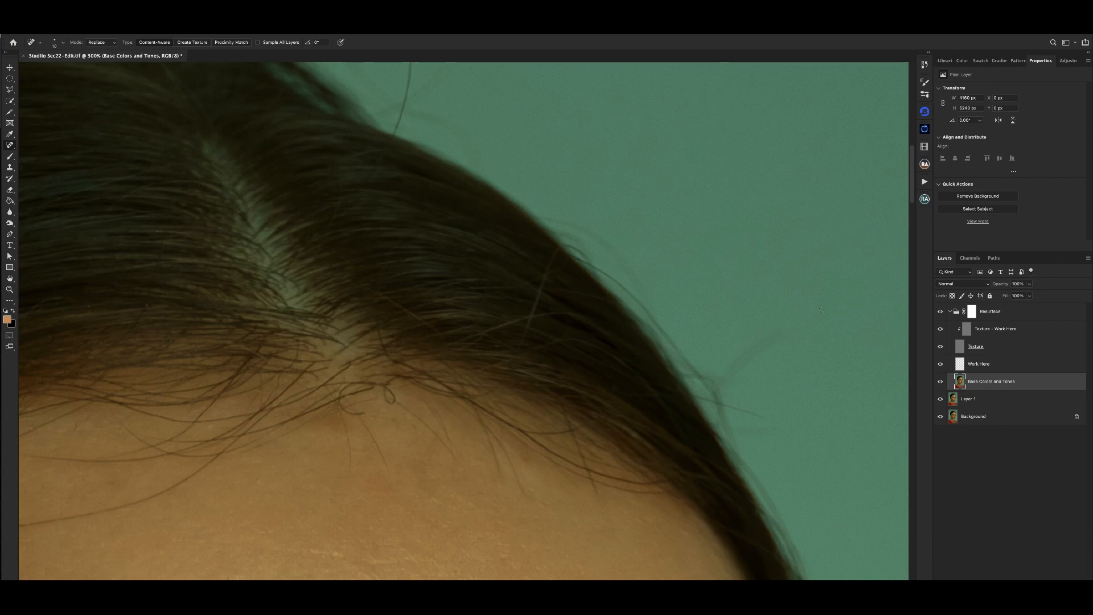
{"action": "key", "text": "bracketleft"}
{"action": "left_click_drag", "start_coordinate": [496, 195], "coordinate": [490, 308]}
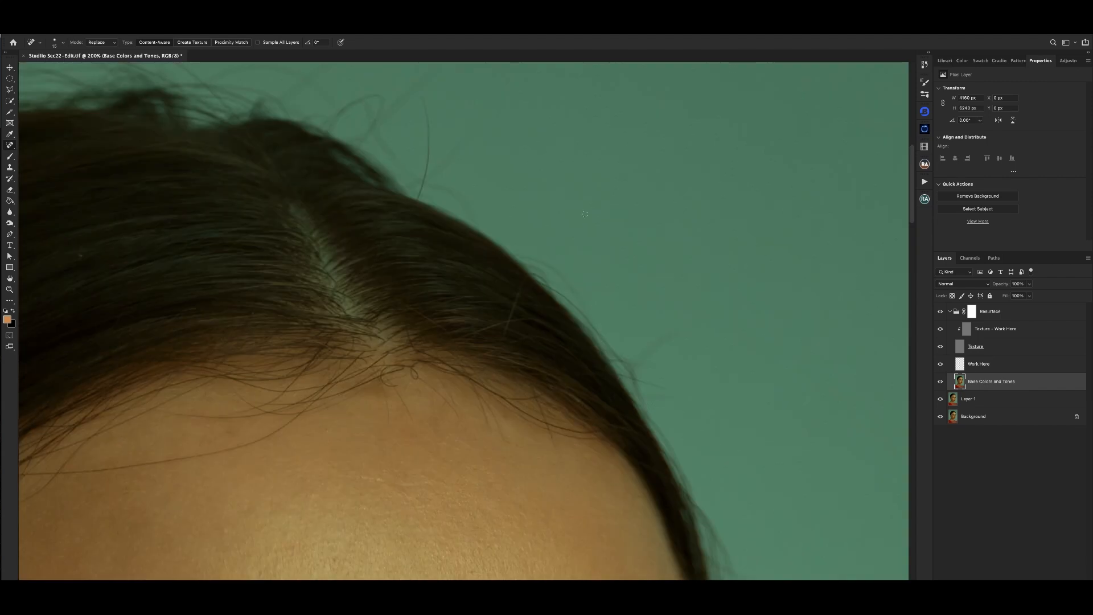
- Remove the light stray hair near the outer edge of the hair on both the Texture - Work Here and Base Colors and Tones layers
{"action": "left_click", "coordinate": [1011, 332]}
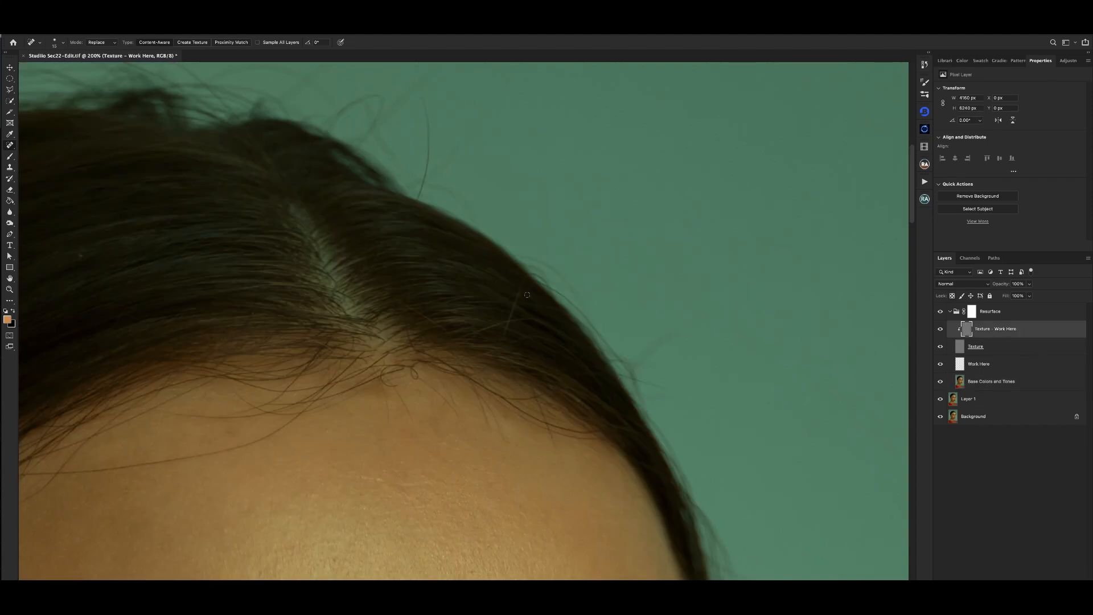
{"action": "left_click_drag", "start_coordinate": [525, 279], "coordinate": [498, 343]}
{"action": "left_click_drag", "start_coordinate": [520, 291], "coordinate": [506, 322]}
{"action": "left_click", "coordinate": [996, 382]}
{"action": "left_click_drag", "start_coordinate": [521, 278], "coordinate": [505, 341]}
{"action": "key", "text": "super+minus"}
{"action": "key", "text": "super+minus"}
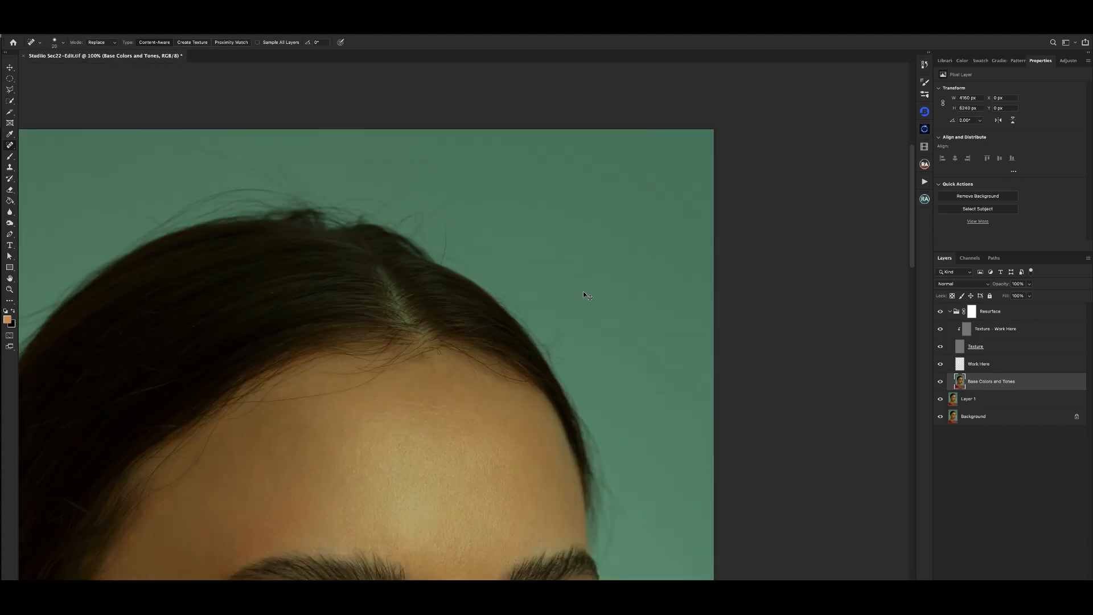
- Spot-heal the fine stray hair running from the parting across the hair, first its texture and then its base color
{"action": "key", "text": "super+equal"}
{"action": "key", "text": "super+equal"}
{"action": "key", "text": "super+equal"}
{"action": "left_click_drag", "start_coordinate": [491, 307], "coordinate": [539, 278]}
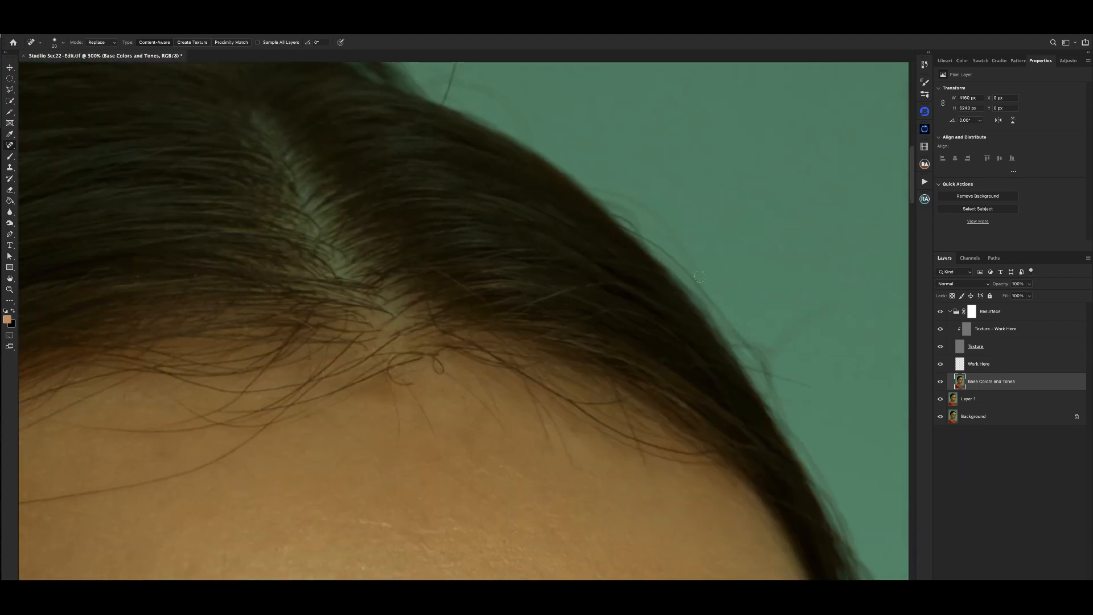
{"action": "left_click", "coordinate": [1001, 333]}
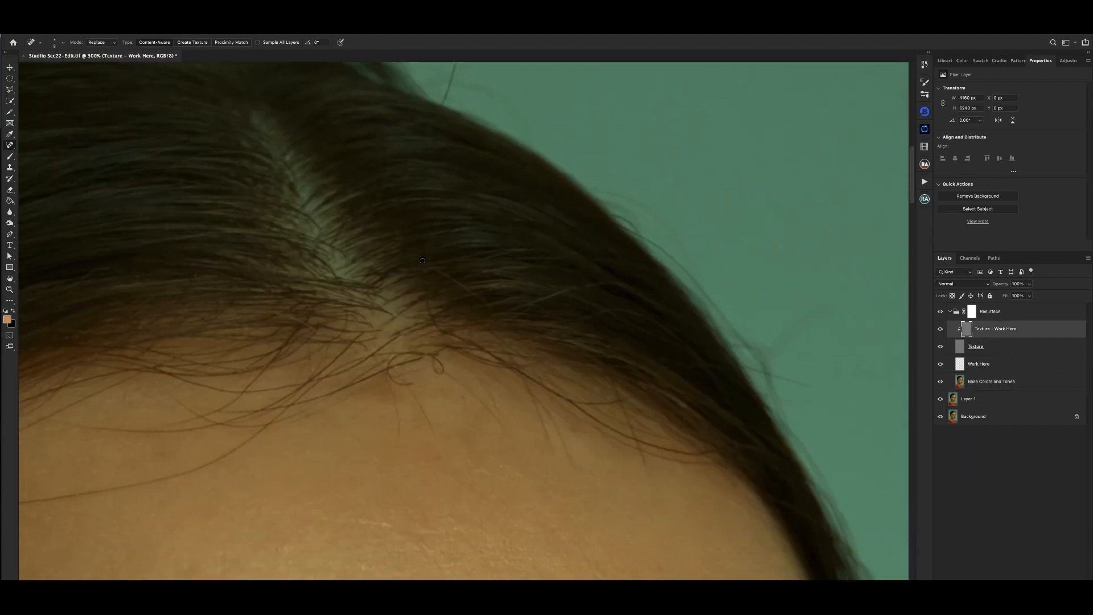
{"action": "left_click_drag", "start_coordinate": [422, 261], "coordinate": [494, 313]}
{"action": "key", "text": "ctrl+minus"}
{"action": "left_click", "coordinate": [994, 381]}
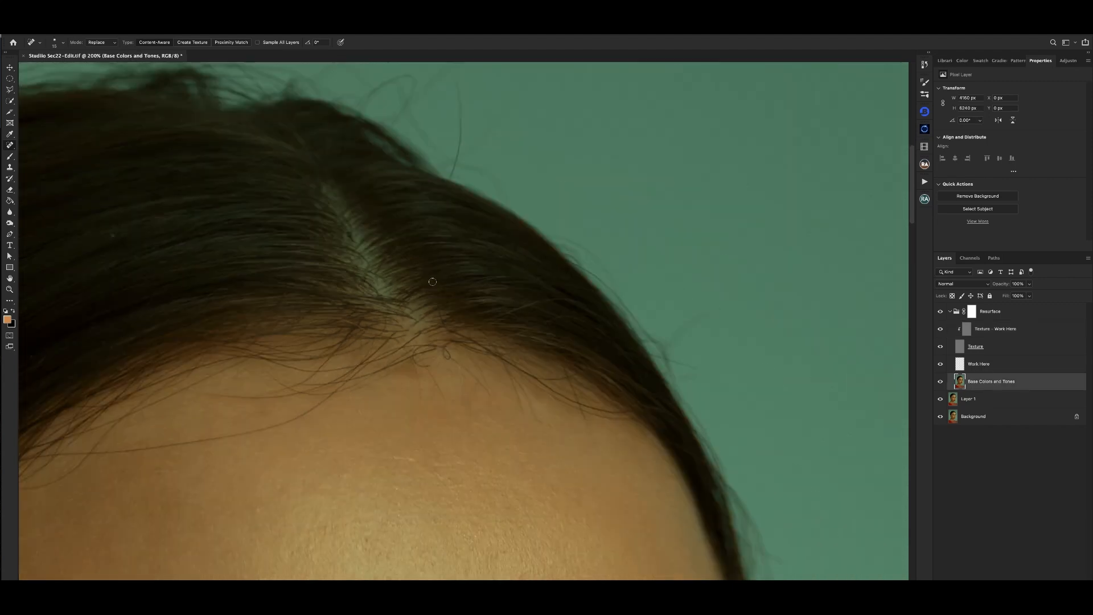
{"action": "key", "text": "ctrl+minus"}
{"action": "key", "text": "ctrl+minus"}
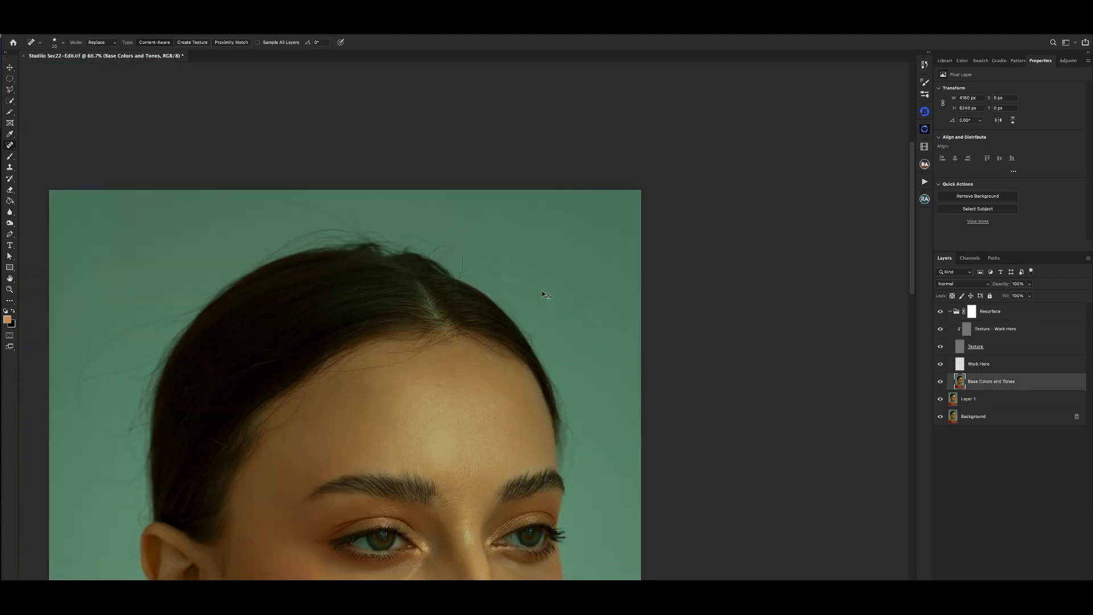
- Spot-heal the light specks and stray hairs in the dark hair above the ear on the Texture - Work Here layer
{"action": "key", "text": "ctrl+plus"}
{"action": "key", "text": "ctrl+plus"}
{"action": "key", "text": "alt+bracketright"}
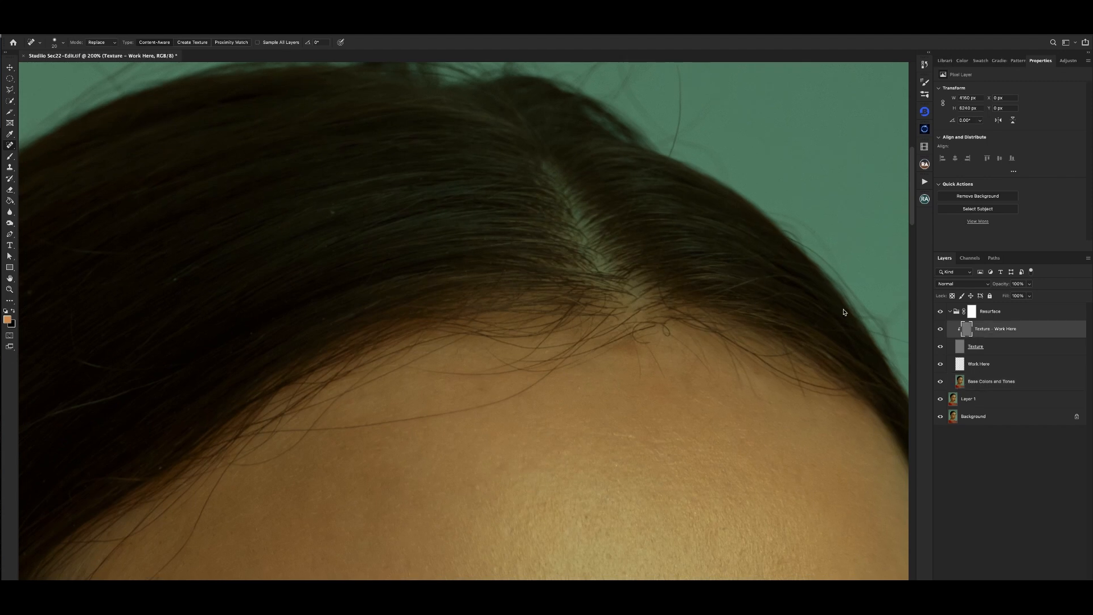
{"action": "key", "text": "bracketright"}
{"action": "key", "text": "ctrl+minus"}
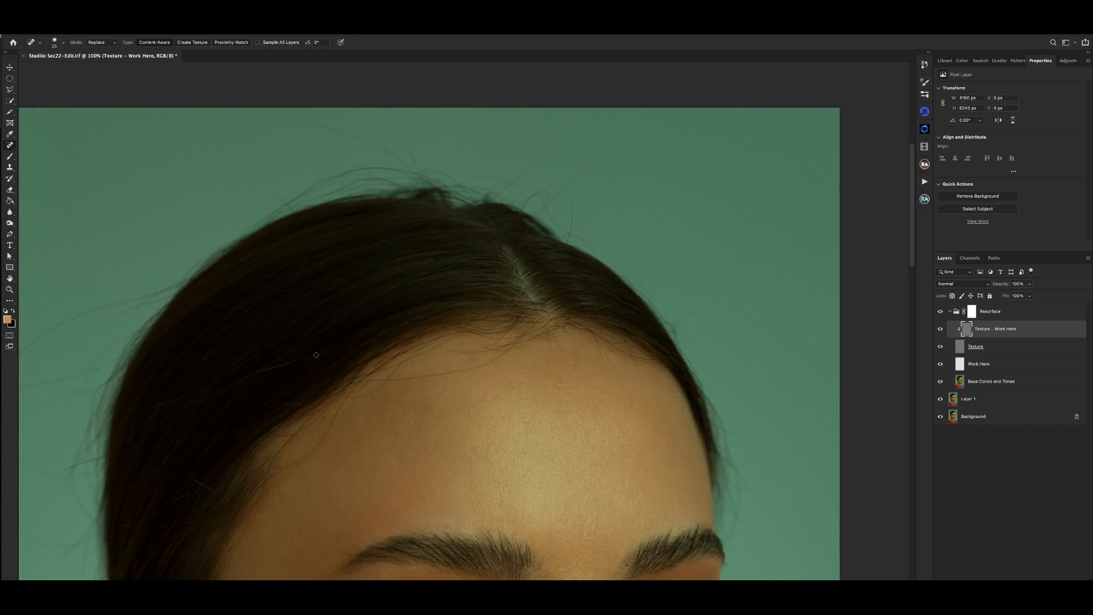
{"action": "left_click_drag", "start_coordinate": [293, 362], "coordinate": [258, 371]}
{"action": "key", "text": "ctrl+minus"}
{"action": "key", "text": "ctrl+plus"}
{"action": "left_click_drag", "start_coordinate": [323, 327], "coordinate": [462, 271]}
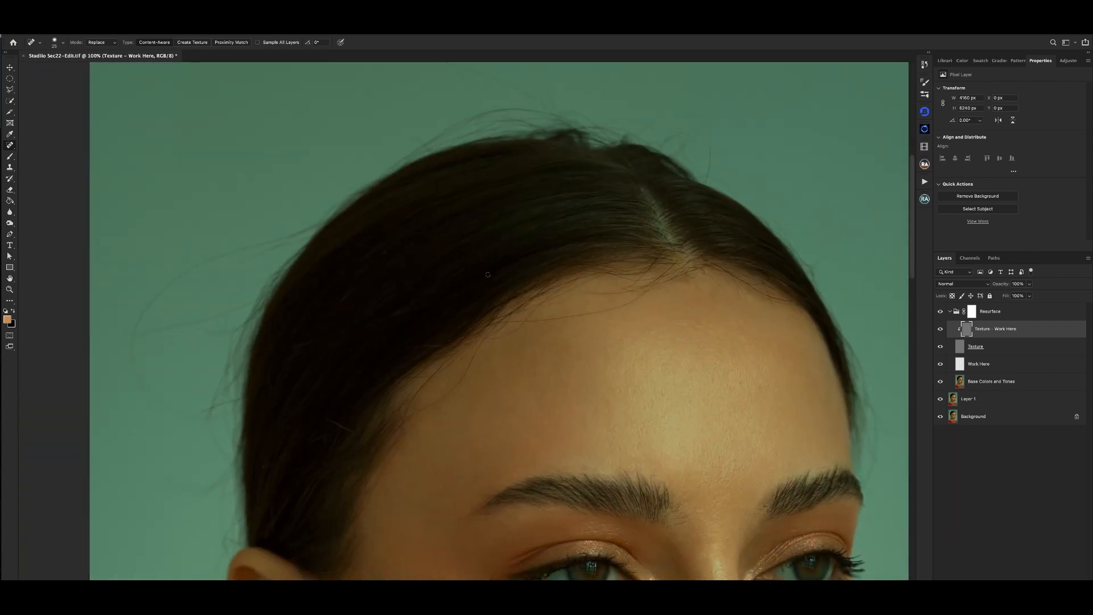
- Clean up the matching spots in the dark hair on the Base Colors and Tones layer with a larger Spot Healing Brush
{"action": "left_click", "coordinate": [977, 382]}
{"action": "key", "text": "bracketright"}
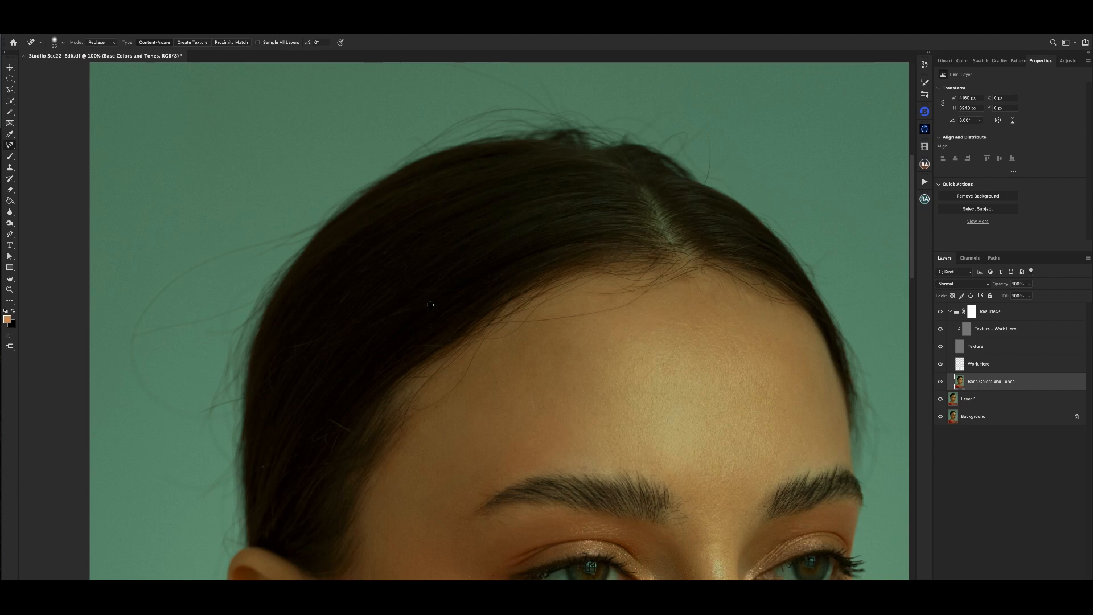
{"action": "key", "text": "ctrl+minus"}
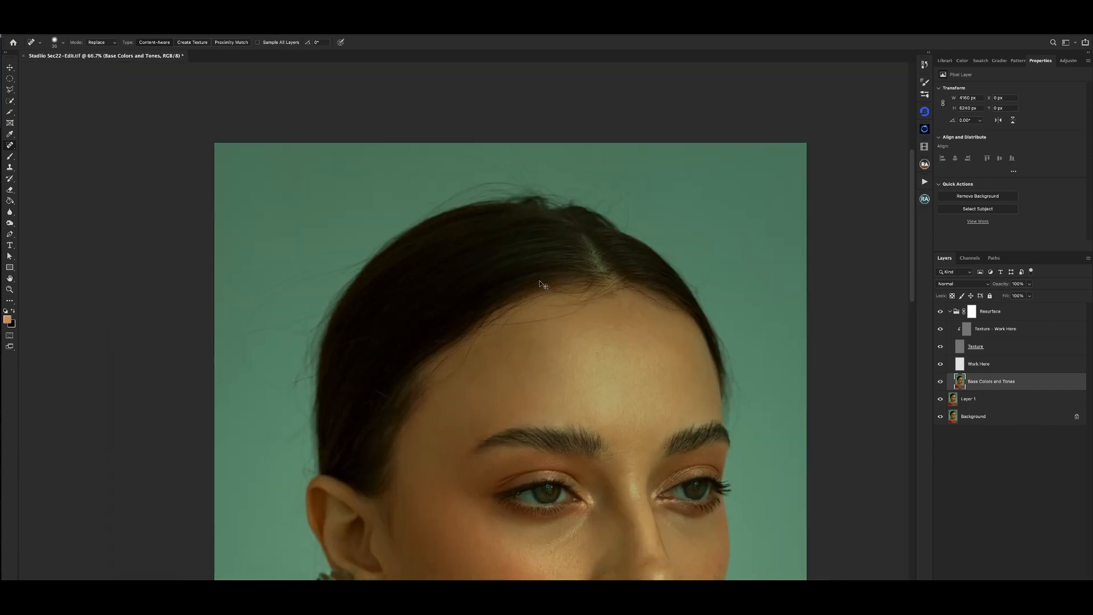
- Spot-heal the light stray hair in the dark hair near the temple on both the texture and base color layers
{"action": "key", "text": "ctrl+plus"}
{"action": "left_click", "coordinate": [1006, 333]}
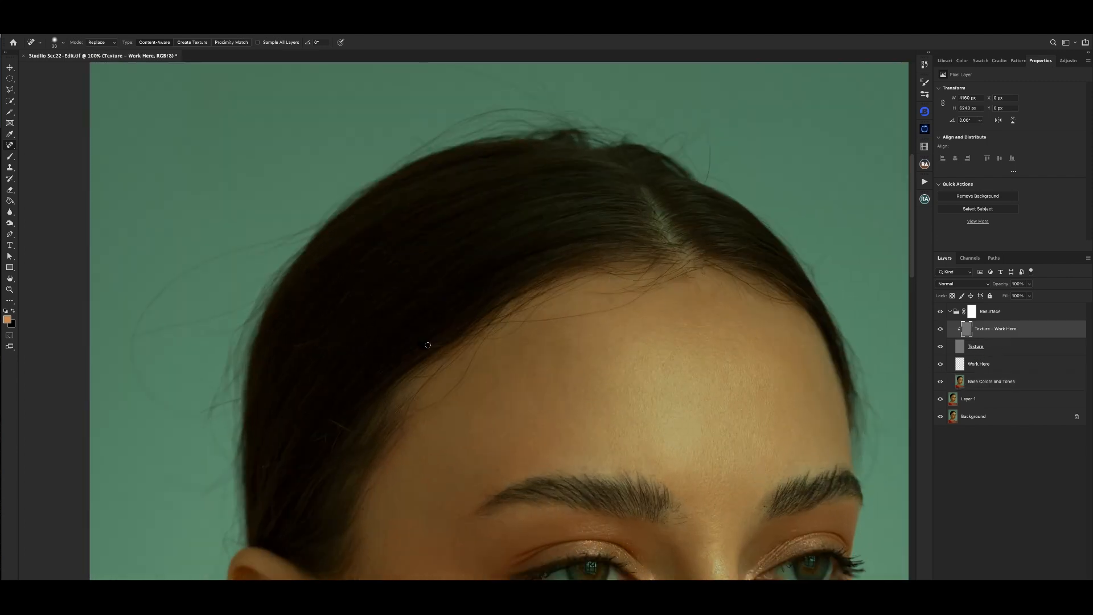
{"action": "key", "text": "ctrl+minus"}
{"action": "key", "text": "ctrl+minus"}
{"action": "key", "text": "ctrl+minus"}
{"action": "key", "text": "ctrl+minus"}
{"action": "key", "text": "ctrl+plus"}
{"action": "key", "text": "ctrl+plus"}
{"action": "key", "text": "ctrl+plus"}
{"action": "key", "text": "ctrl+plus"}
{"action": "scroll", "coordinate": [740, 365], "scroll_direction": "down", "scroll_amount": 1}
{"action": "scroll", "coordinate": [813, 354], "scroll_direction": "up", "scroll_amount": 1}
{"action": "left_click", "coordinate": [962, 383]}
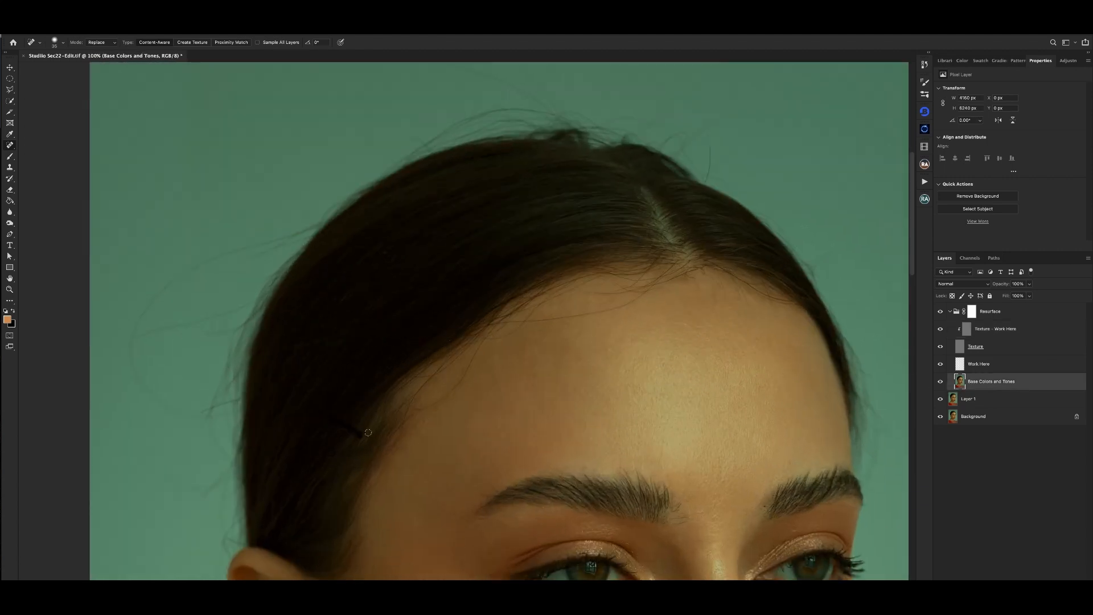
- Examine the hair, parting and forehead hairline up close and from a distance for remaining stray hairs
{"action": "key", "text": "super+minus"}
{"action": "key", "text": "super+plus"}
{"action": "left_click_drag", "start_coordinate": [431, 282], "coordinate": [452, 256]}
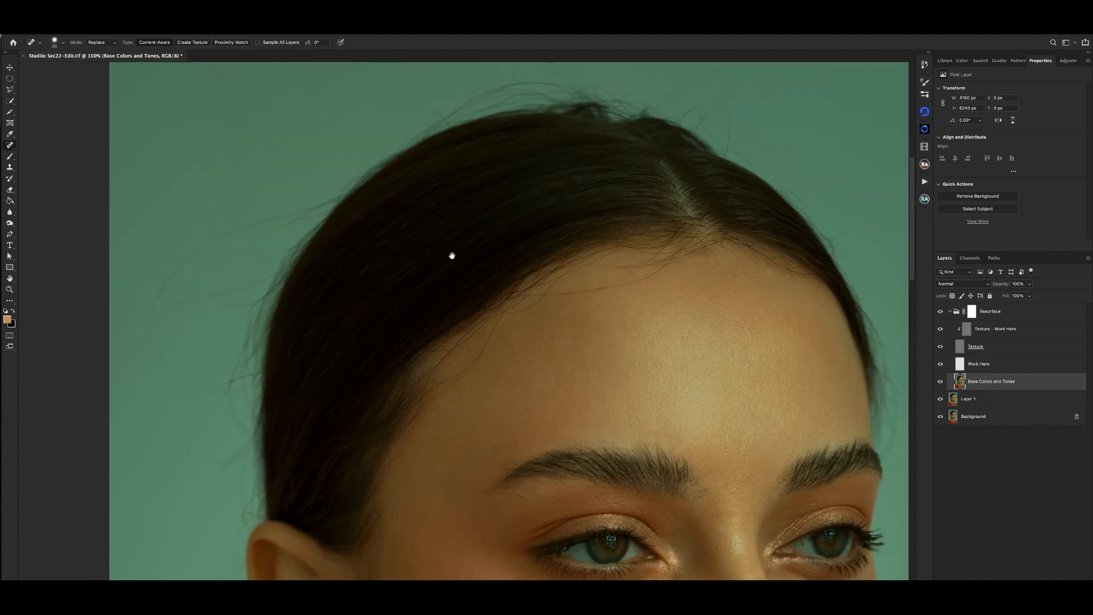
{"action": "key", "text": "super+minus"}
{"action": "key", "text": "super+plus"}
{"action": "key", "text": "super+plus"}
{"action": "left_click_drag", "start_coordinate": [708, 232], "coordinate": [370, 354]}
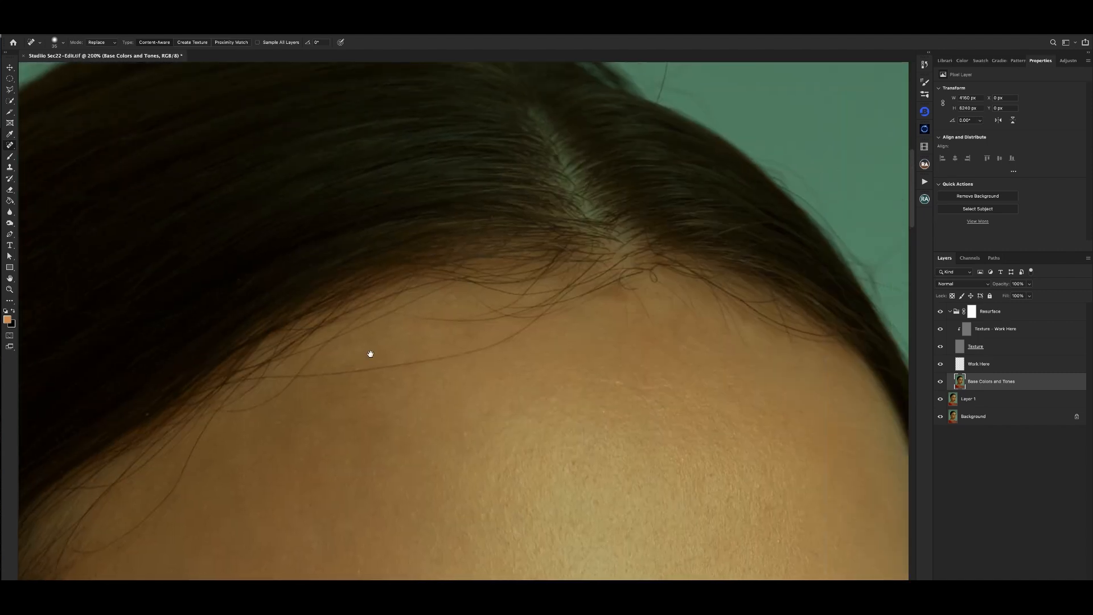
{"action": "key", "text": "super+minus"}
{"action": "key", "text": "super+minus"}
{"action": "key", "text": "super+minus"}
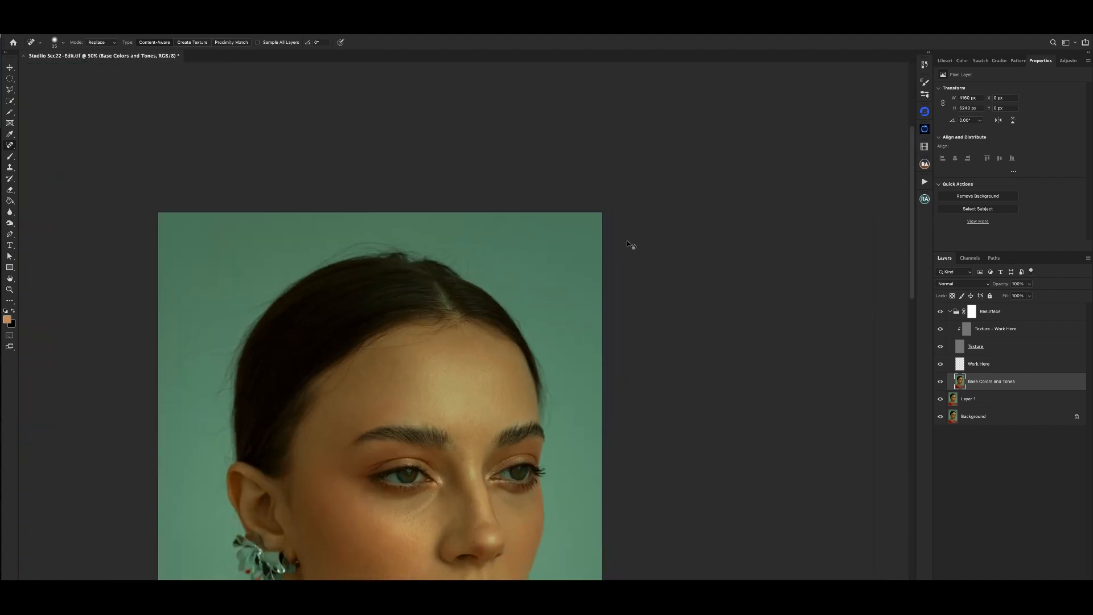
{"action": "key", "text": "super+plus"}
{"action": "key", "text": "super+plus"}
- Spot-heal the stray hair beside the parting with a smaller brush on Texture - Work Here, and fix its color on Base Colors and Tones
{"action": "left_click", "coordinate": [996, 330]}
{"action": "key", "text": "super+plus"}
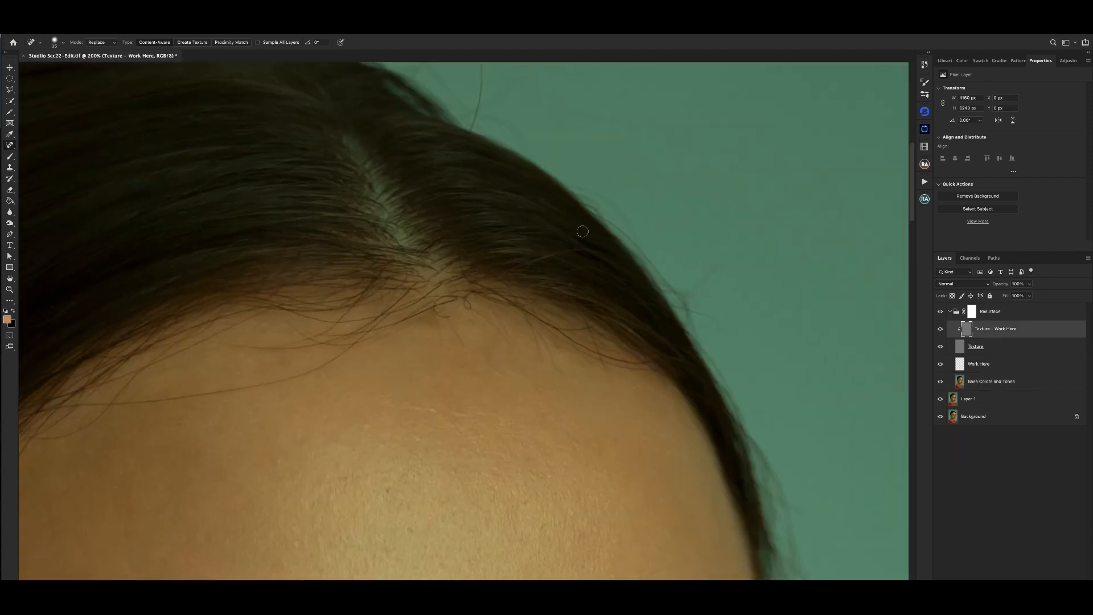
{"action": "key", "text": "bracketleft"}
{"action": "key", "text": "bracketleft"}
{"action": "key", "text": "bracketleft"}
{"action": "left_click_drag", "start_coordinate": [515, 269], "coordinate": [583, 253]}
{"action": "key", "text": "super+minus"}
{"action": "left_click", "coordinate": [972, 385]}
{"action": "key", "text": "super+plus"}
{"action": "key", "text": "super+minus"}
{"action": "key", "text": "super+minus"}
{"action": "key", "text": "super+minus"}
{"action": "key", "text": "super+minus"}
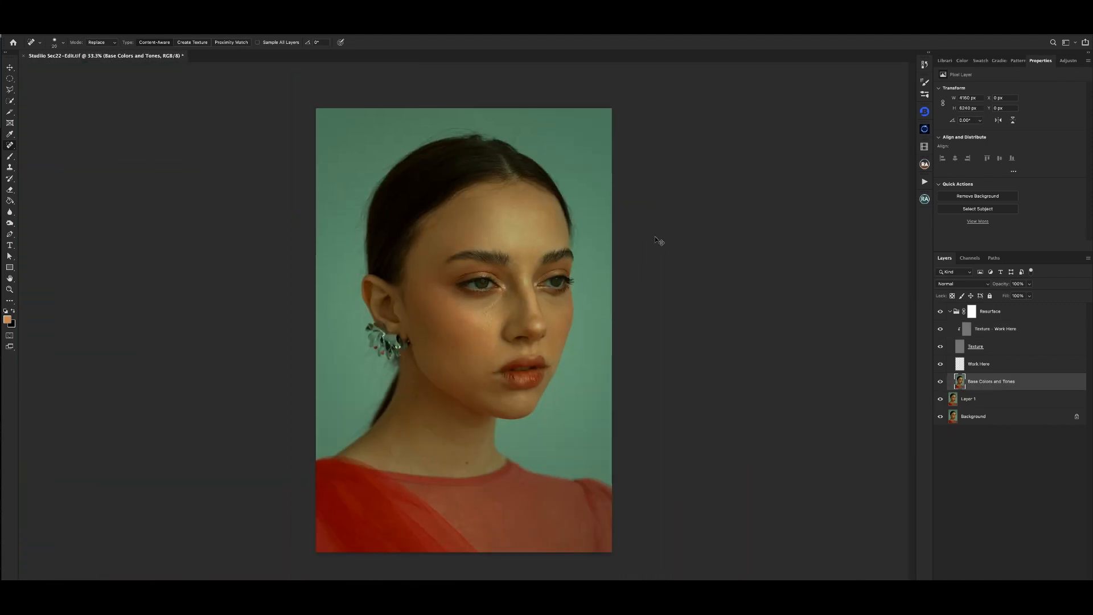
- Clone clean background texture over the long flyaway hairs behind the head on the Texture - Work Here layer
{"action": "key", "text": "super+plus"}
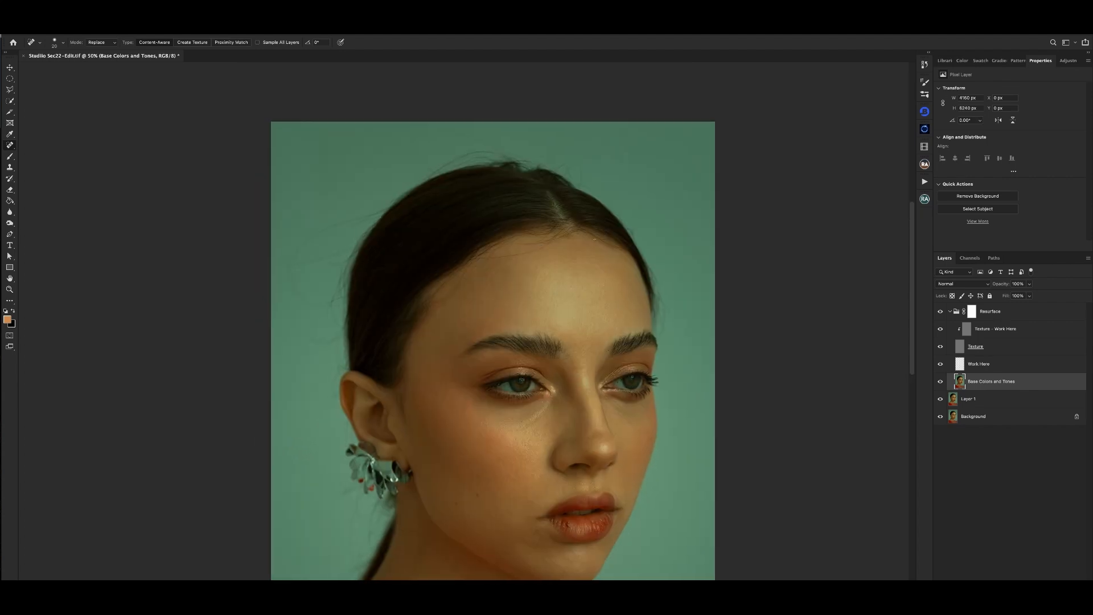
{"action": "left_click", "coordinate": [1004, 331]}
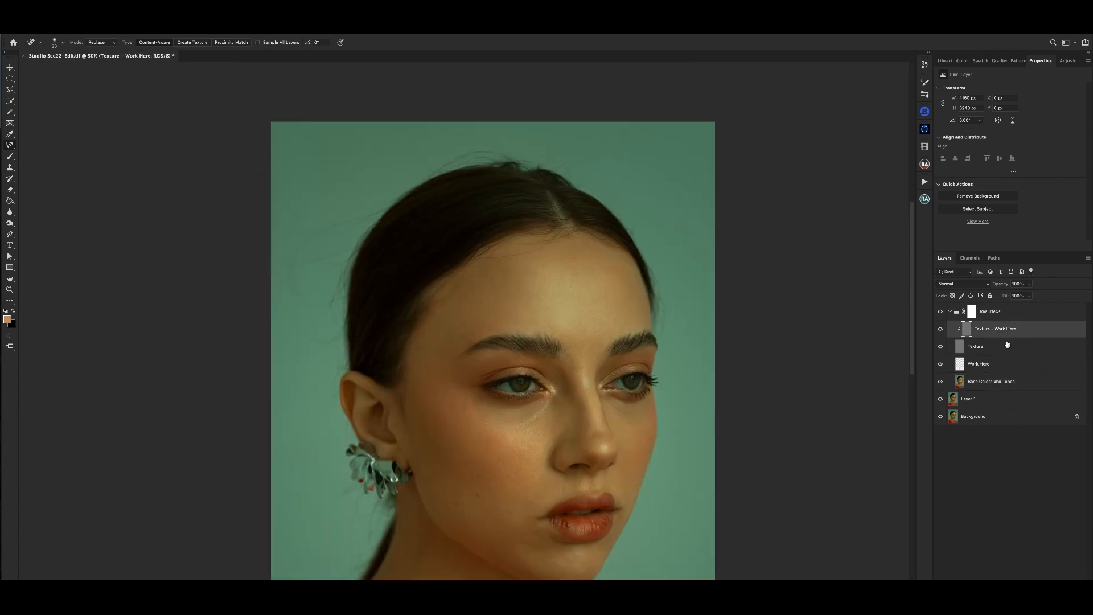
{"action": "key", "text": "s"}
{"action": "key", "text": "super+plus"}
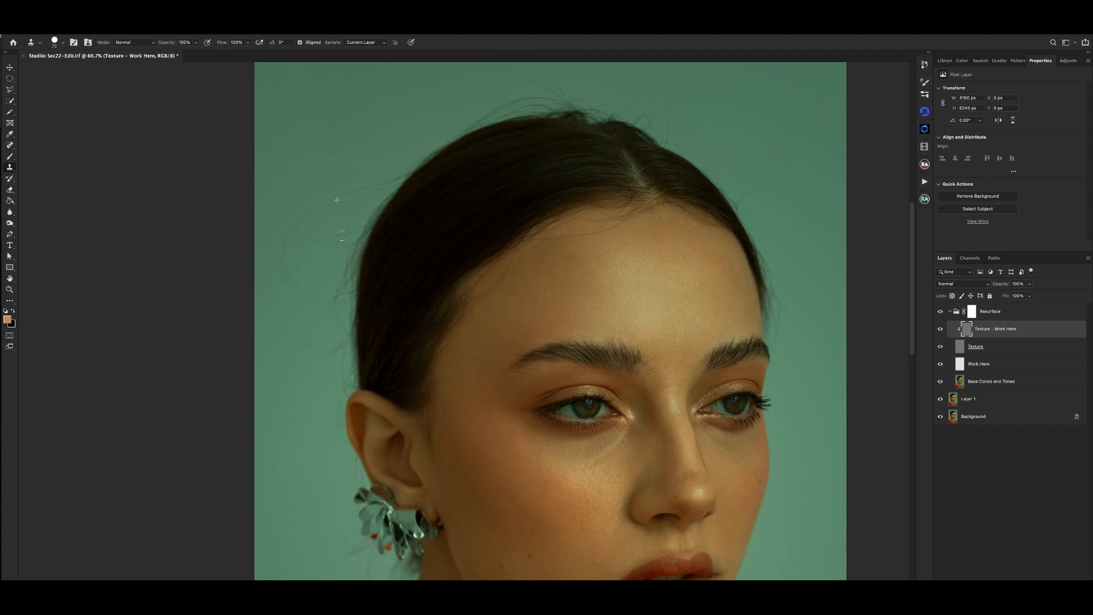
- Use the Healing Brush on Base Colors and Tones to remove the flyaway hairs' color traces from the green background behind the head
{"action": "left_click", "coordinate": [974, 382]}
{"action": "key", "text": "j"}
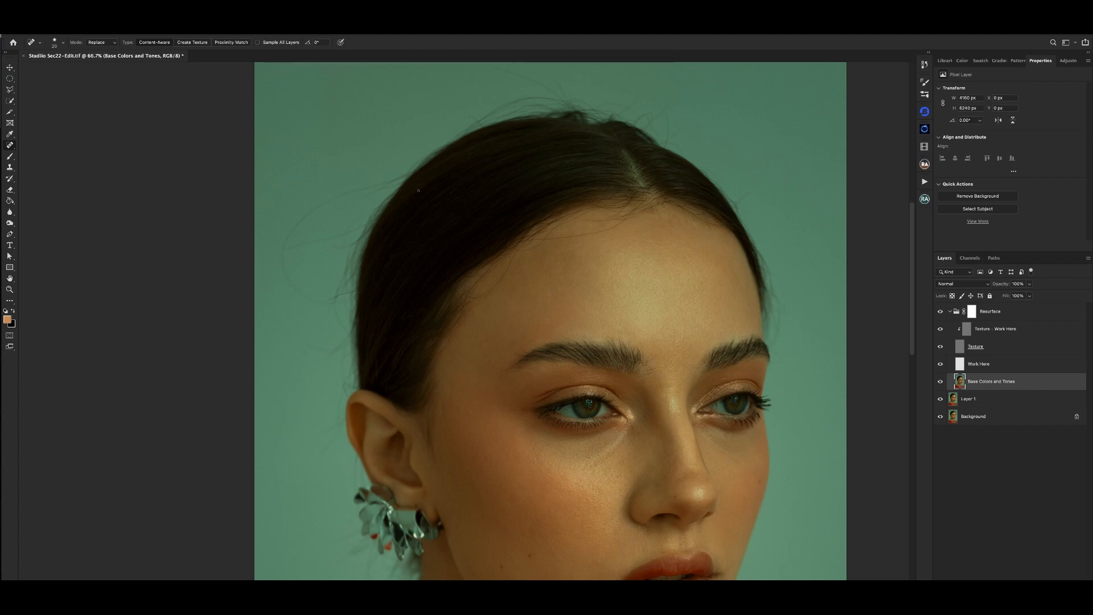
{"action": "right_click", "coordinate": [10, 146]}
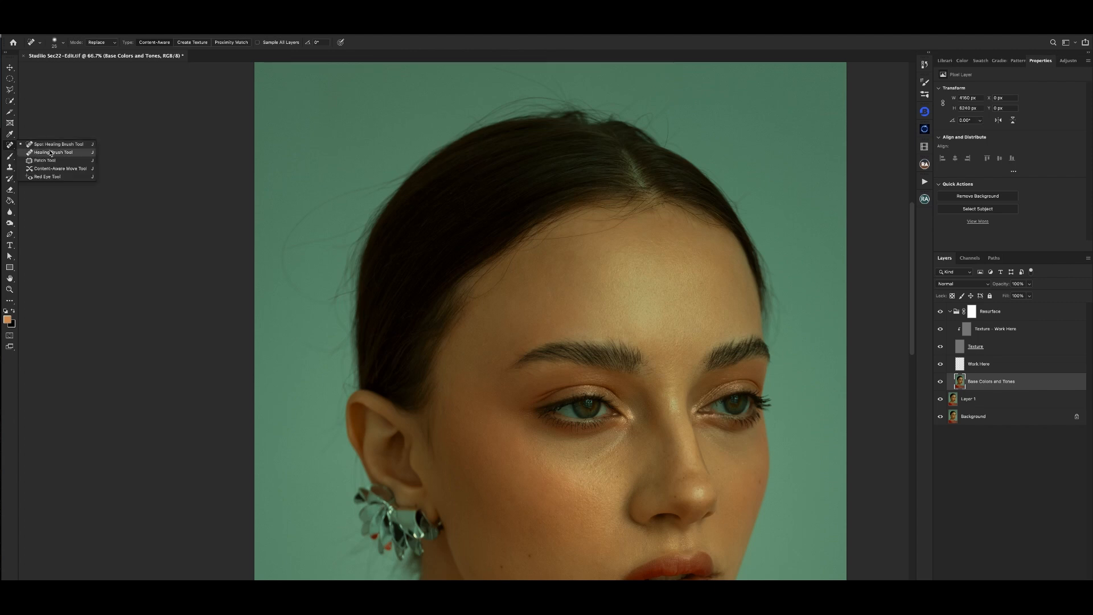
{"action": "left_click", "coordinate": [46, 156]}
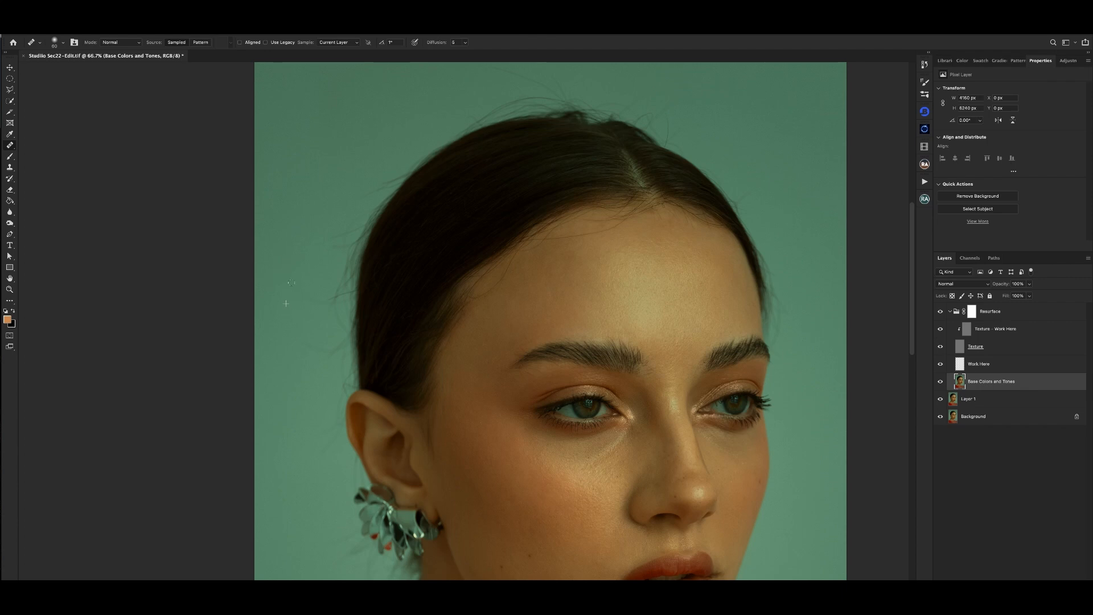
{"action": "key", "text": "super+minus"}
{"action": "key", "text": "super+minus"}
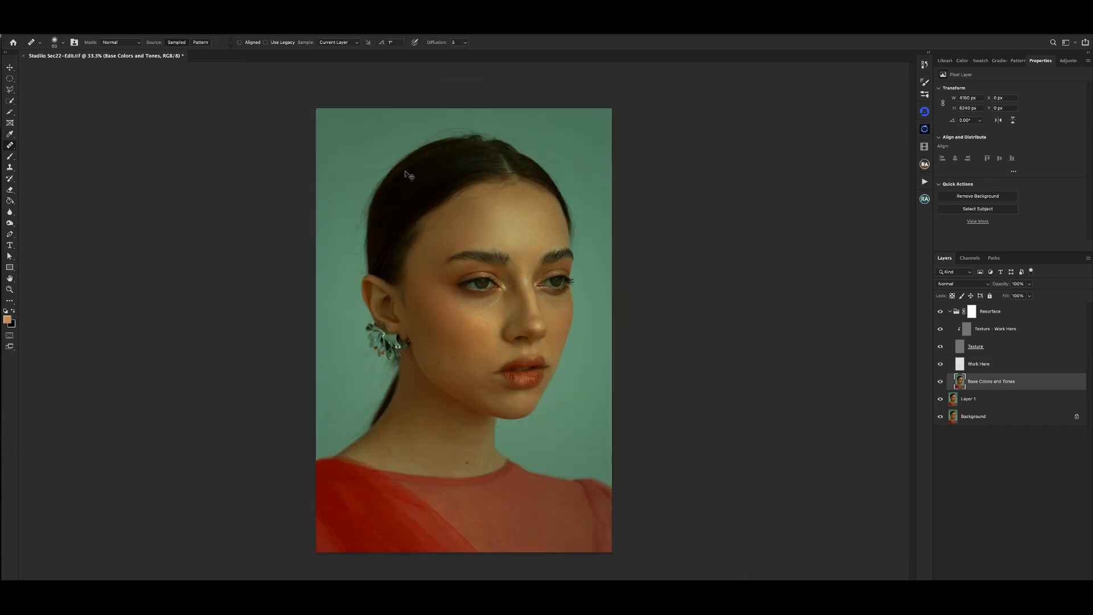
{"action": "key", "text": "super+plus"}
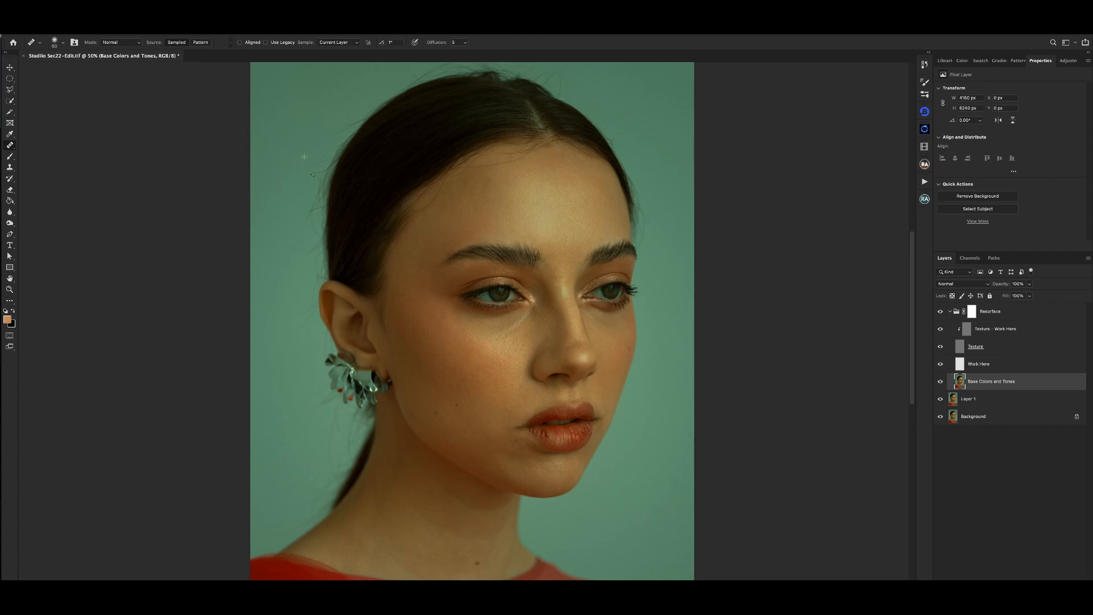
- Even out the remaining tonal marks in the background behind the hair with a larger Healing Brush
{"action": "key", "text": "super+minus"}
{"action": "key", "text": "super+minus"}
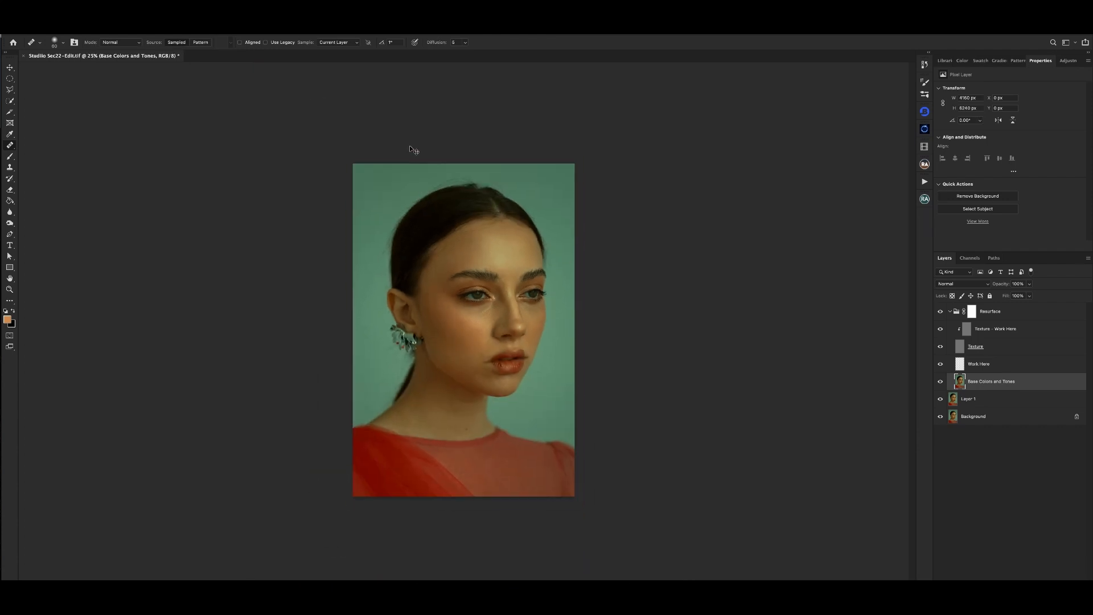
{"action": "key", "text": "super+plus"}
{"action": "key", "text": "super+plus"}
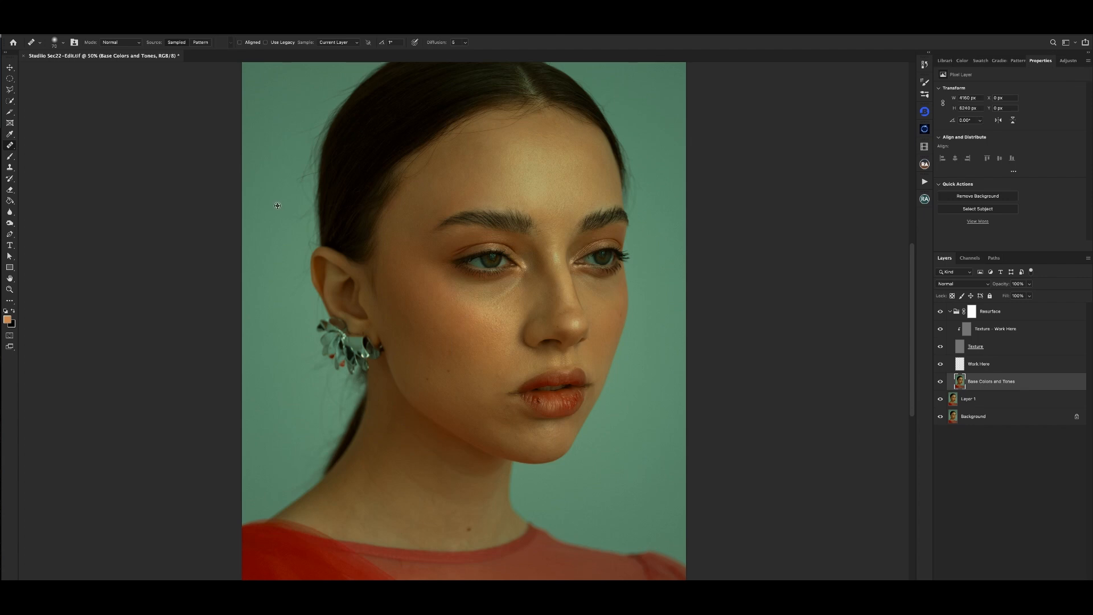
{"action": "key", "text": "super+minus"}
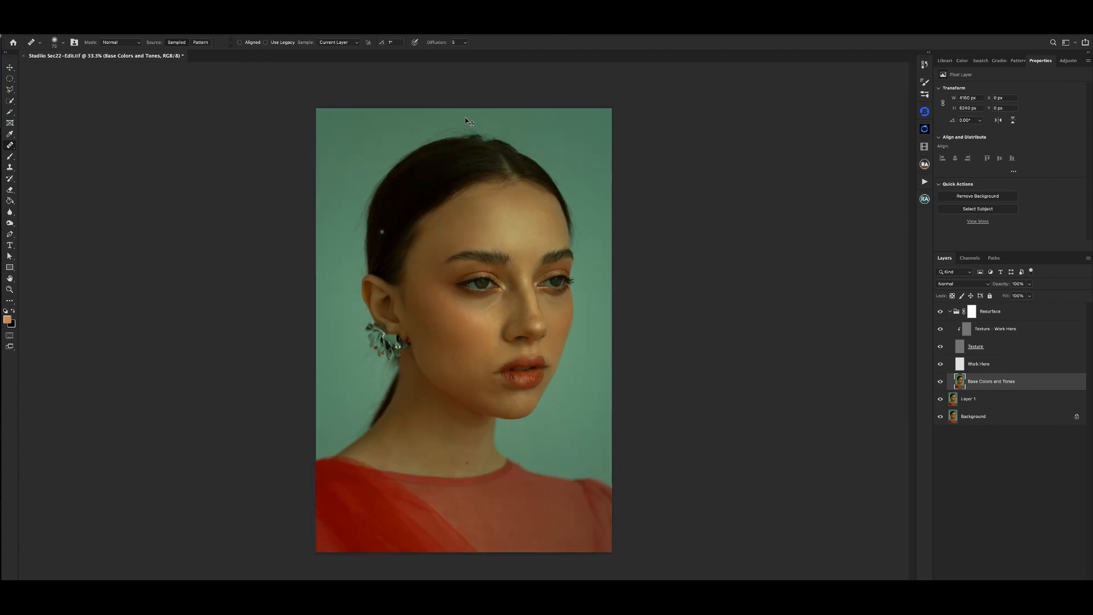
{"action": "key", "text": "super+equal"}
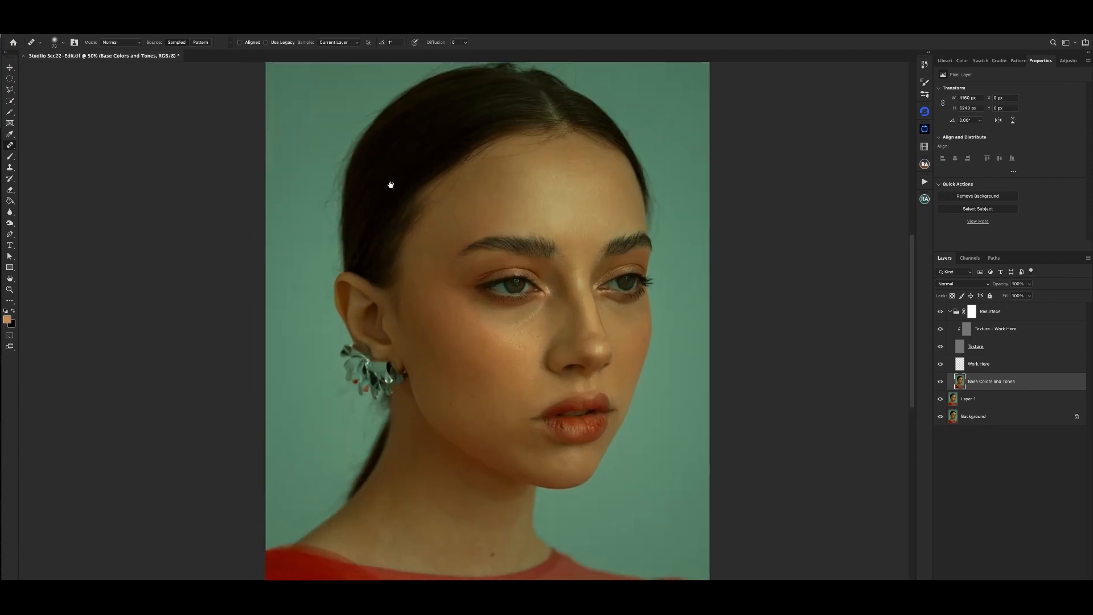
- Remove the leftover flyaways behind the head with the Clone Stamp on Texture - Work Here and the Healing Brush on Base Colors and Tones
{"action": "left_click", "coordinate": [996, 336]}
{"action": "key", "text": "s"}
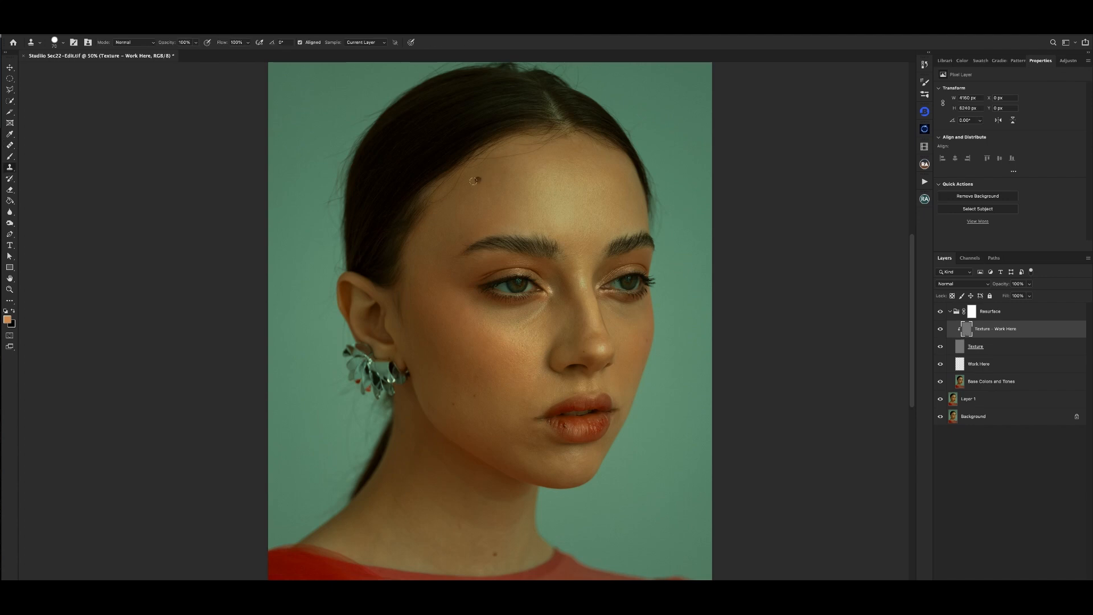
{"action": "left_click", "coordinate": [312, 201], "text": "alt"}
{"action": "left_click_drag", "start_coordinate": [327, 202], "coordinate": [328, 194]}
{"action": "left_click", "coordinate": [978, 385]}
{"action": "key", "text": "j"}
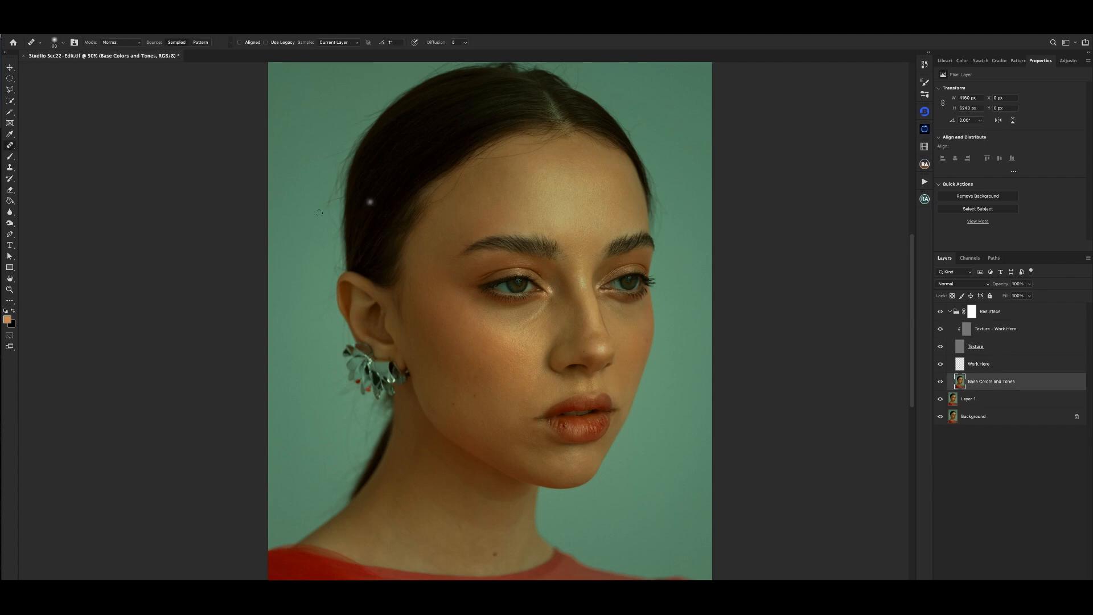
{"action": "left_click", "coordinate": [310, 201], "text": "alt"}
{"action": "key", "text": "ctrl+minus"}
{"action": "key", "text": "ctrl+minus"}
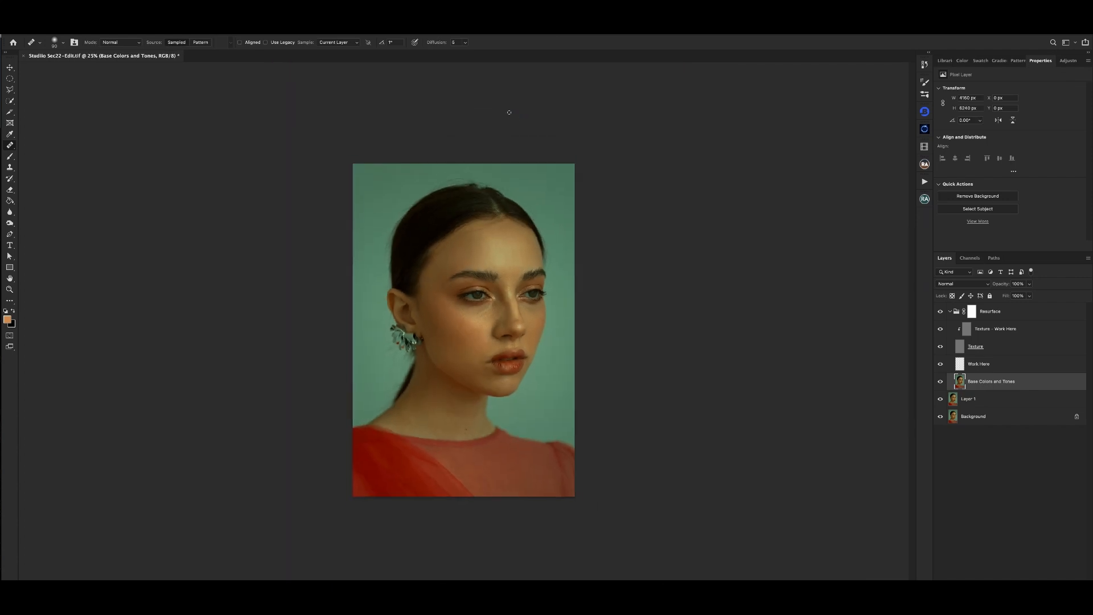
- Heal the background tones along the upper back of the hair on Base Colors and Tones with a resized Healing Brush
{"action": "key", "text": "ctrl+plus"}
{"action": "key", "text": "ctrl+plus"}
{"action": "left_click_drag", "start_coordinate": [385, 154], "coordinate": [407, 197]}
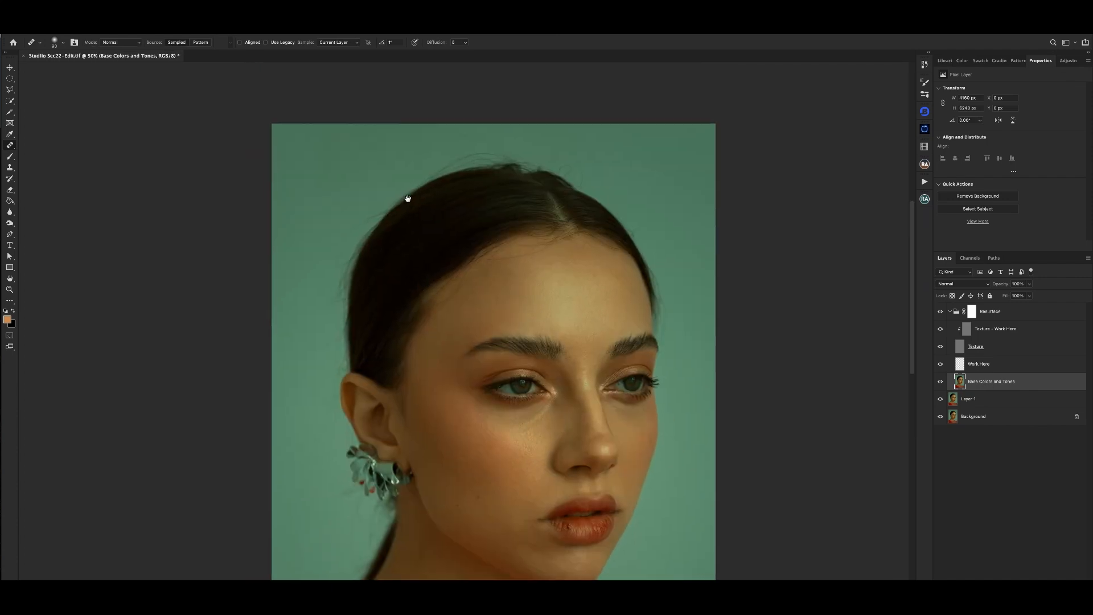
{"action": "key", "text": "bracketleft"}
{"action": "key", "text": "bracketleft"}
{"action": "left_click", "coordinate": [355, 216], "text": "alt"}
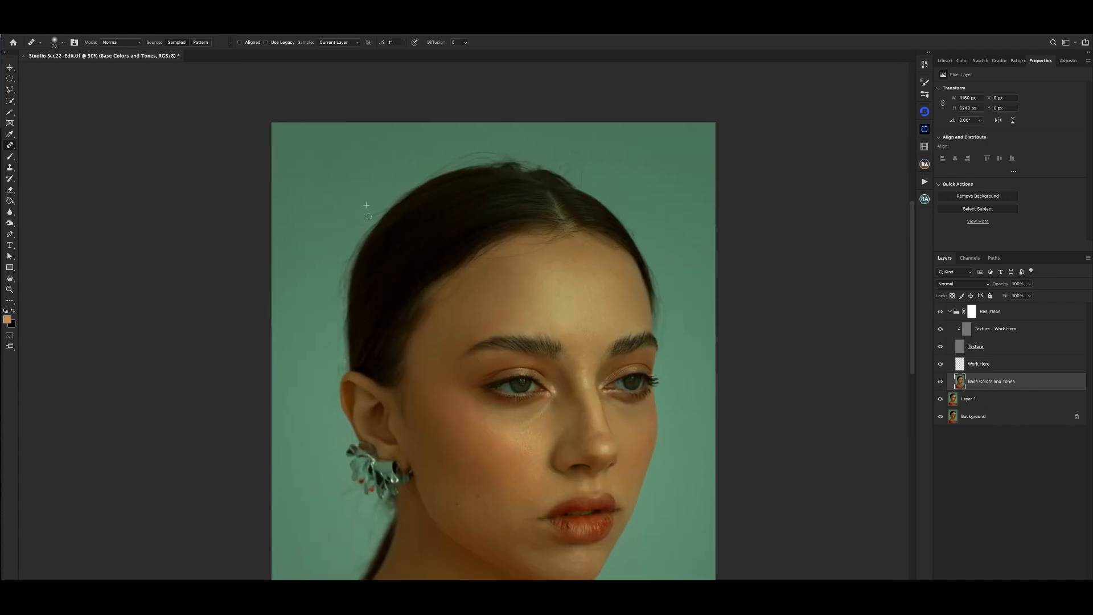
{"action": "key", "text": "ctrl+minus"}
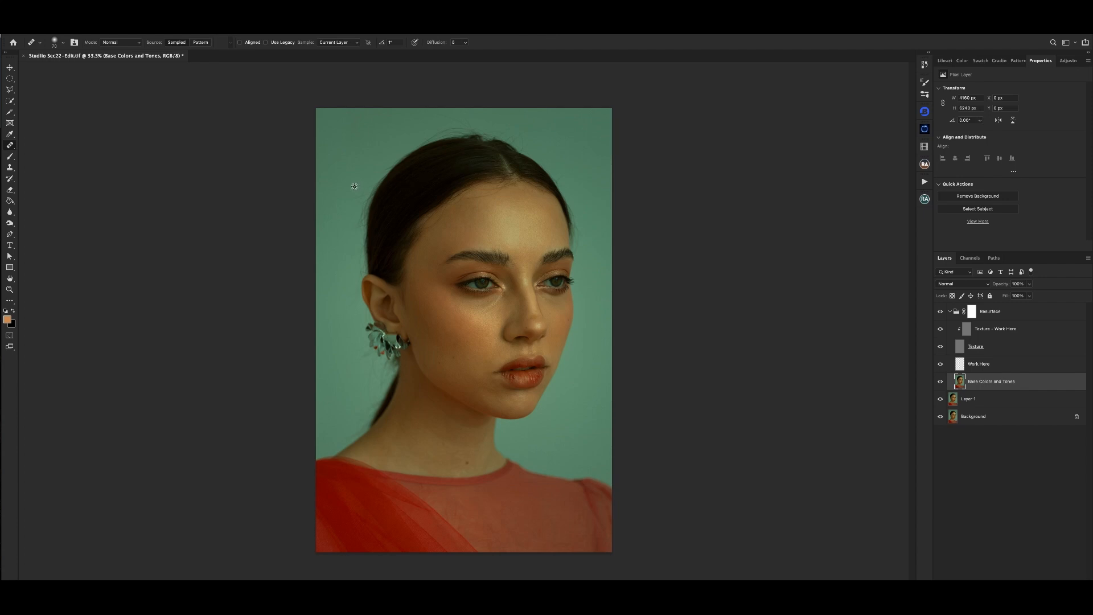
{"action": "key", "text": "ctrl+minus"}
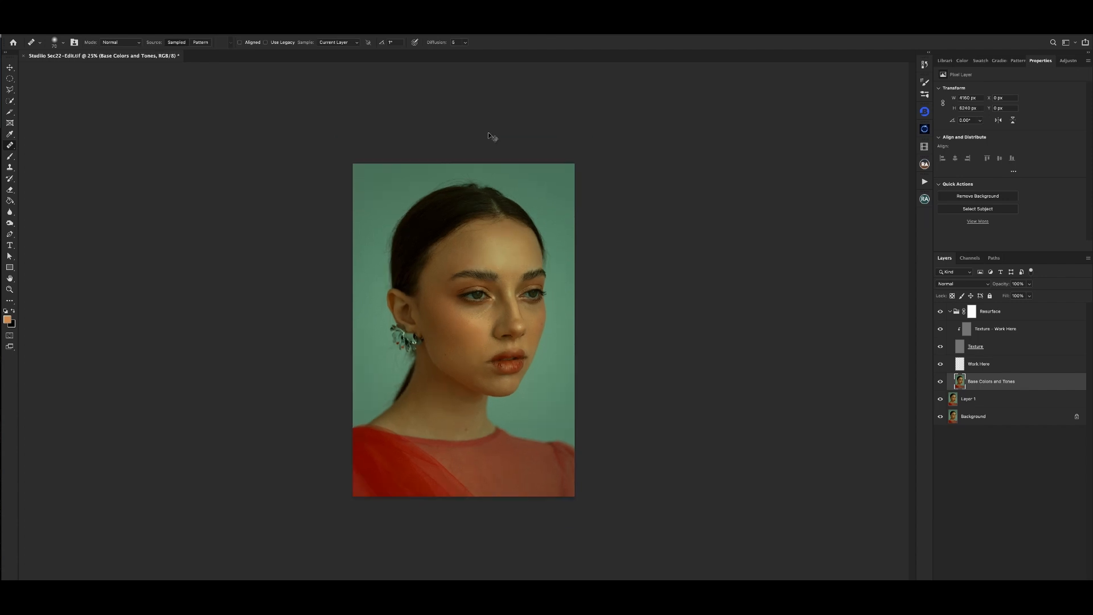
- Enlarge the Healing Brush and smooth the uneven background tones just above the crown of the hair
{"action": "key", "text": "ctrl+plus"}
{"action": "key", "text": "ctrl+plus"}
{"action": "left_click_drag", "start_coordinate": [419, 86], "coordinate": [408, 241]}
{"action": "key", "text": "bracketright"}
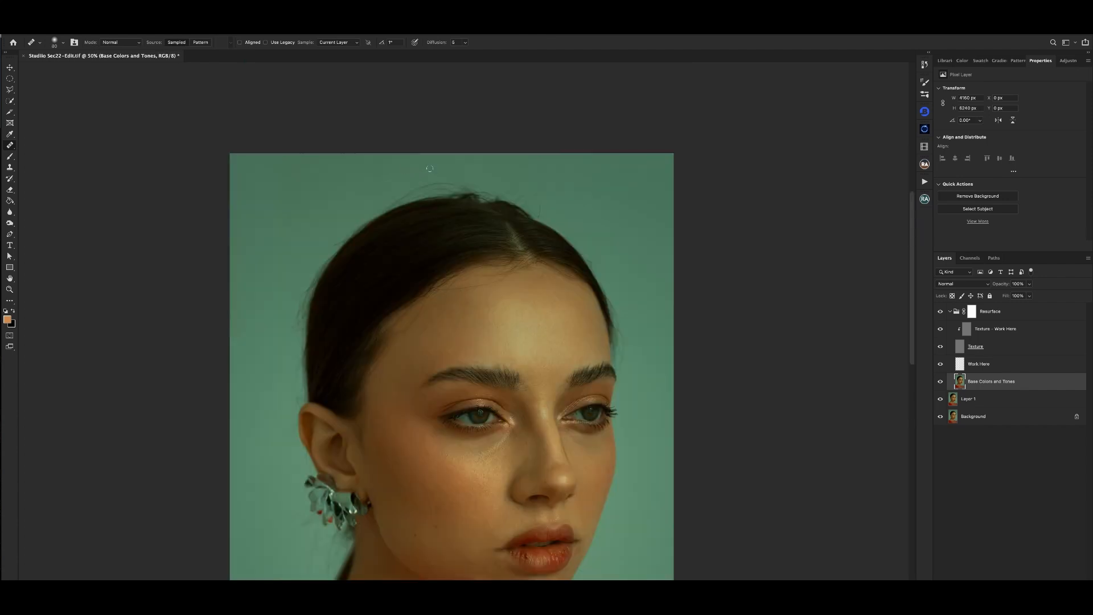
{"action": "left_click", "coordinate": [424, 168], "text": "alt"}
{"action": "left_click", "coordinate": [452, 176]}
{"action": "left_click", "coordinate": [450, 177], "text": "alt"}
{"action": "key", "text": "super+minus"}
- Examine the flyaway hairs around the crown and along the far edge of the hair
{"action": "key", "text": "super+plus"}
{"action": "key", "text": "super+plus"}
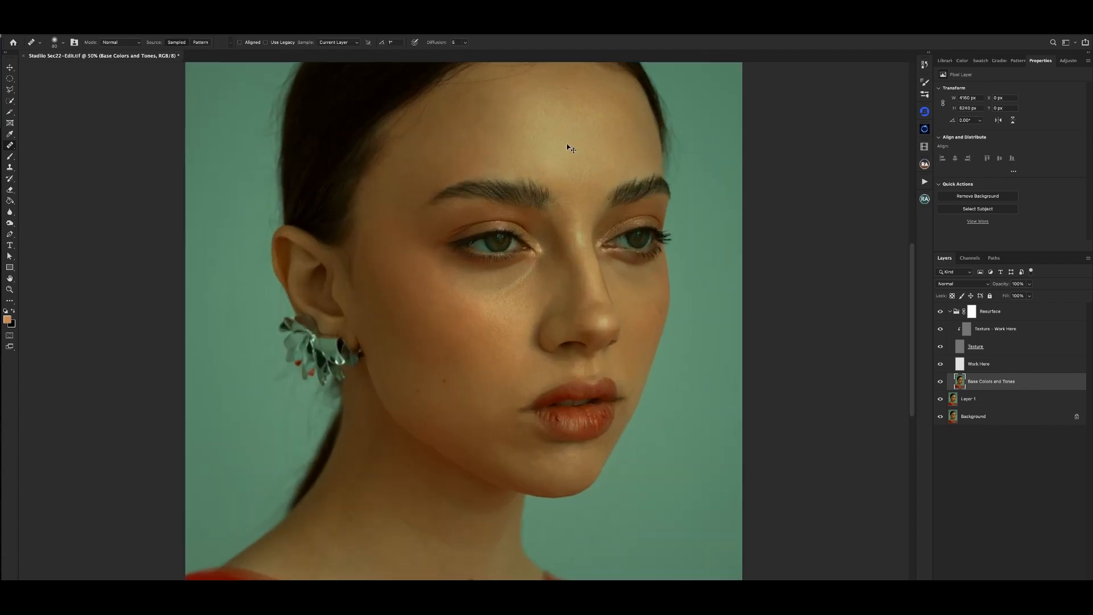
{"action": "left_click_drag", "start_coordinate": [571, 83], "coordinate": [552, 251]}
{"action": "scroll", "coordinate": [561, 134], "scroll_direction": "up", "scroll_amount": 3}
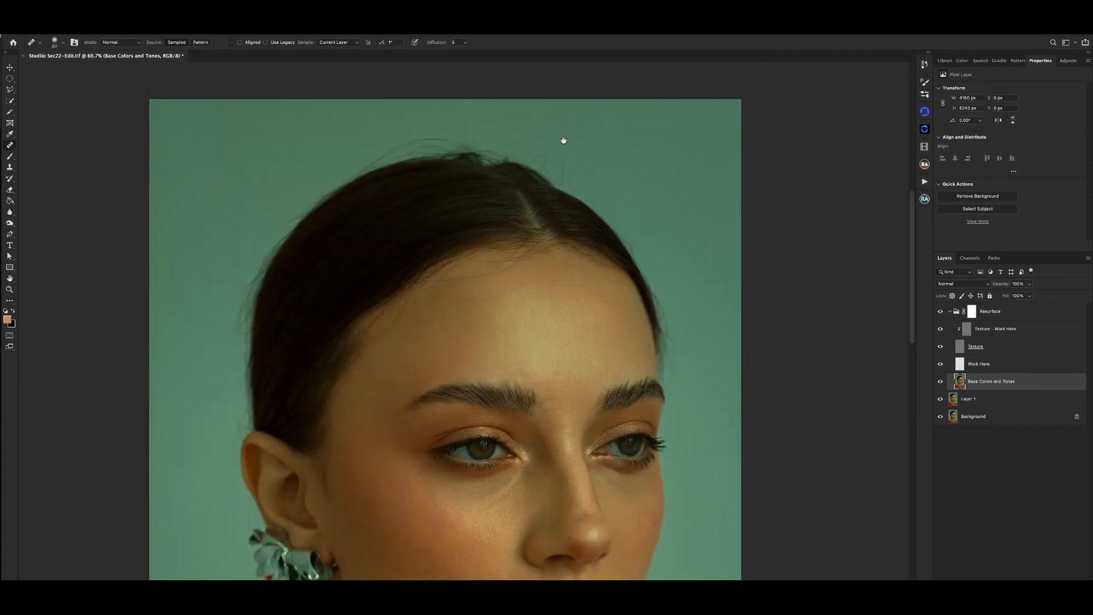
{"action": "key", "text": "super+plus"}
{"action": "scroll", "coordinate": [585, 148], "scroll_direction": "up", "scroll_amount": 3}
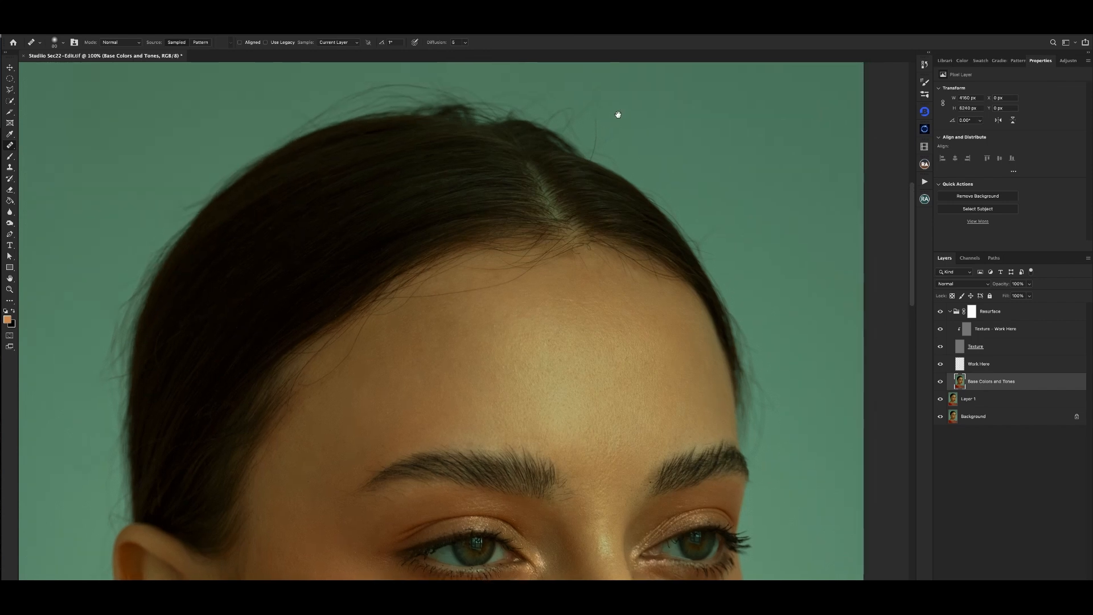
{"action": "key", "text": "super+minus"}
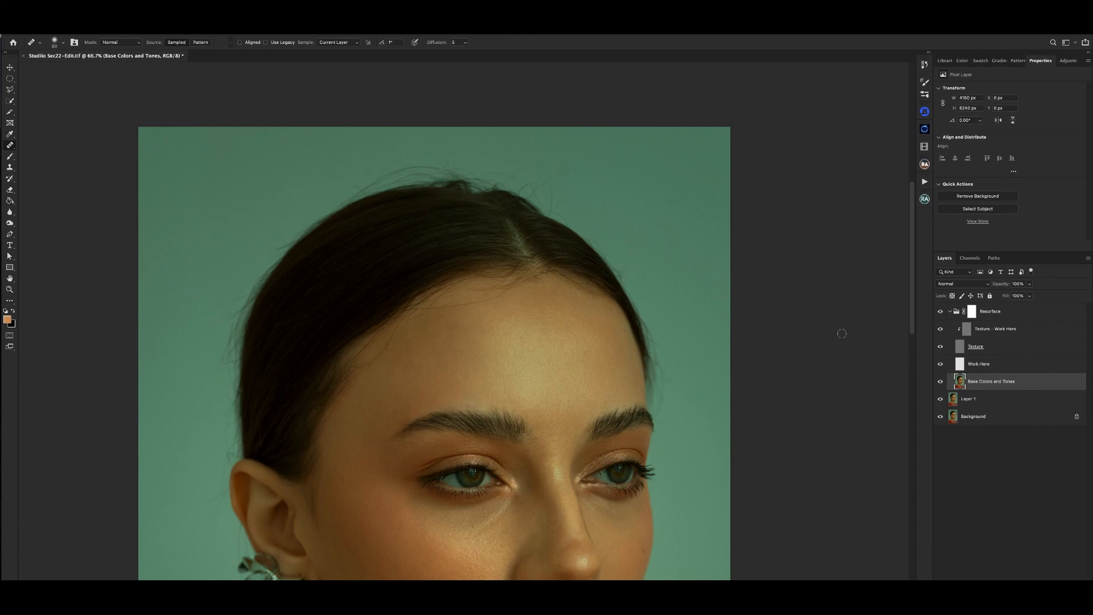
{"action": "key", "text": "super+equal"}
{"action": "left_click_drag", "start_coordinate": [711, 253], "coordinate": [537, 210]}
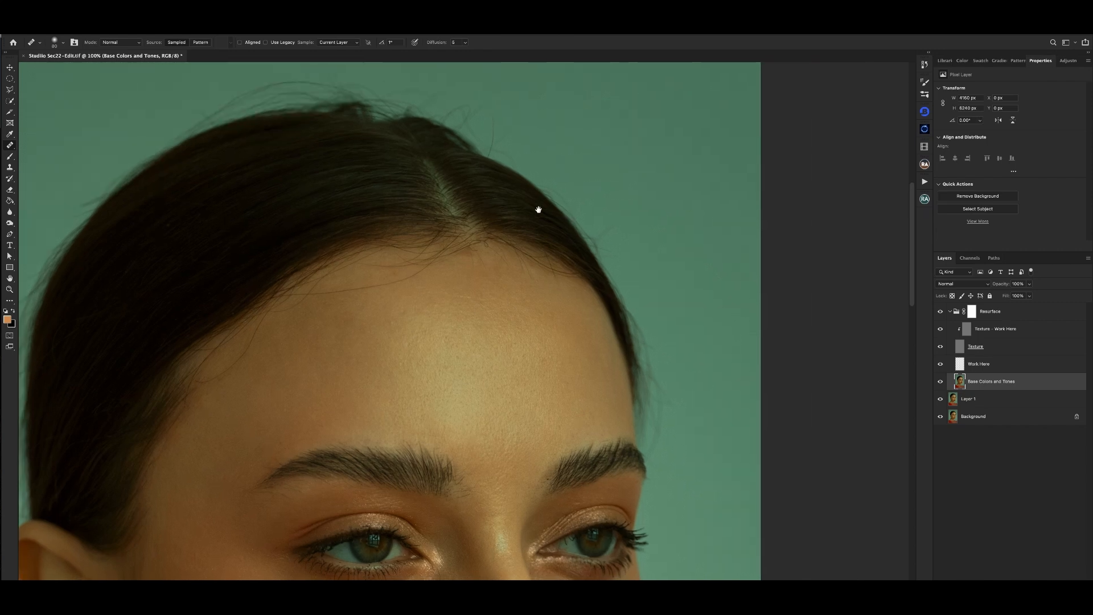
- Soften the Clone Stamp brush and clone over the background tones beside the hair's far edge on Base Colors and Tones
{"action": "left_click", "coordinate": [10, 168]}
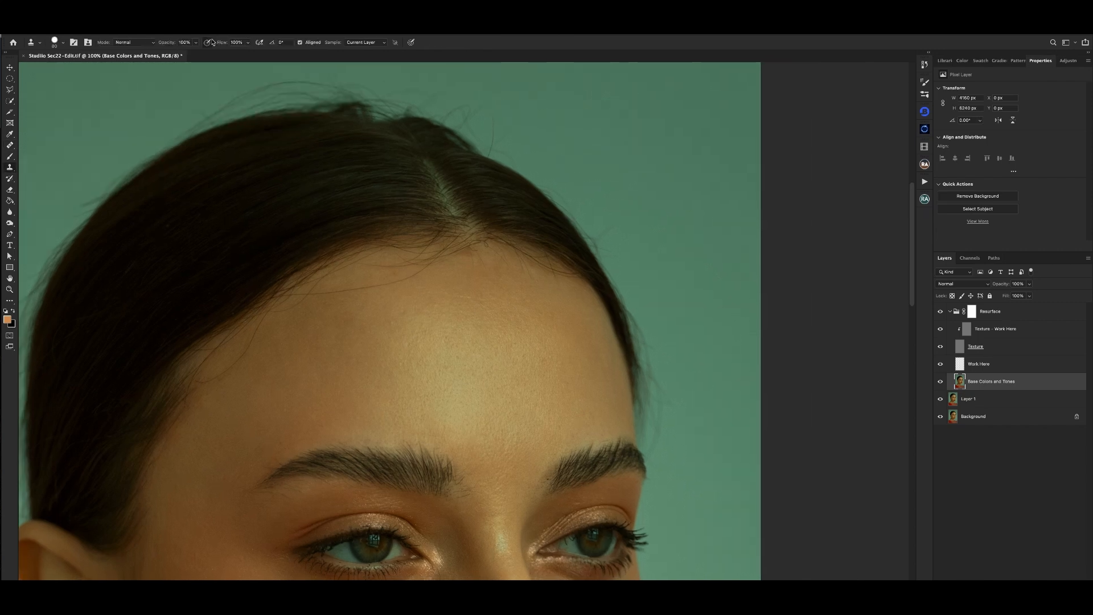
{"action": "right_click", "coordinate": [702, 215]}
{"action": "left_click_drag", "start_coordinate": [795, 202], "coordinate": [742, 202]}
{"action": "left_click", "coordinate": [605, 183]}
{"action": "left_click", "coordinate": [602, 206], "text": "alt"}
{"action": "left_click_drag", "start_coordinate": [603, 225], "coordinate": [611, 218]}
{"action": "left_click", "coordinate": [607, 214], "text": "alt"}
{"action": "key", "text": "super+minus"}
{"action": "key", "text": "super+minus"}
- On Texture - Work Here, set the Clone Stamp hardness to 83%, disable pen pressure for opacity, and remove the flyaway beside the crown
{"action": "key", "text": "super+plus"}
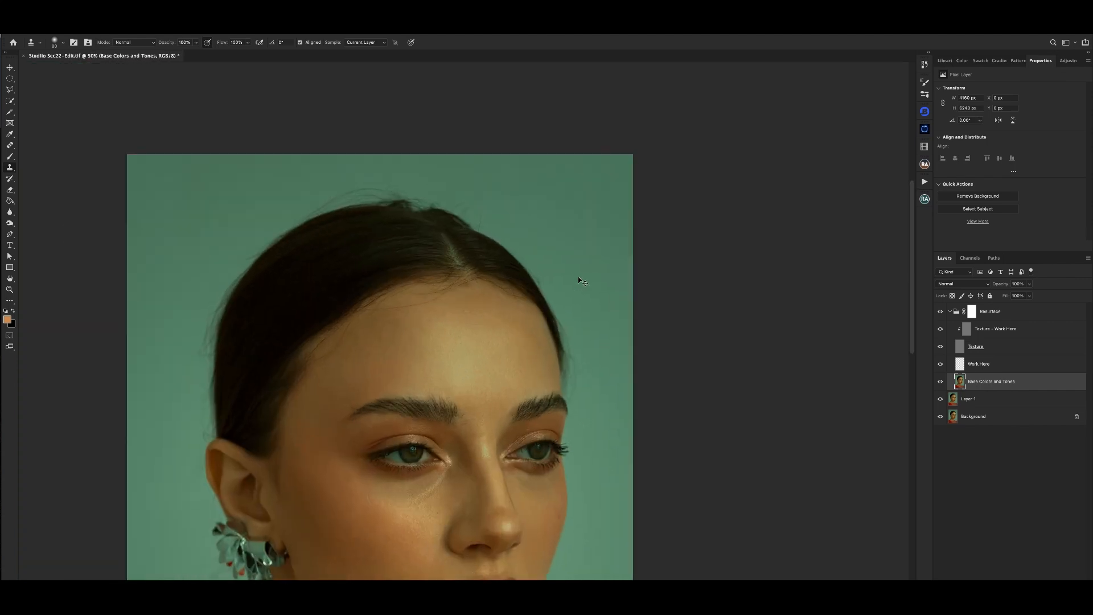
{"action": "key", "text": "super+plus"}
{"action": "left_click_drag", "start_coordinate": [599, 210], "coordinate": [605, 250]}
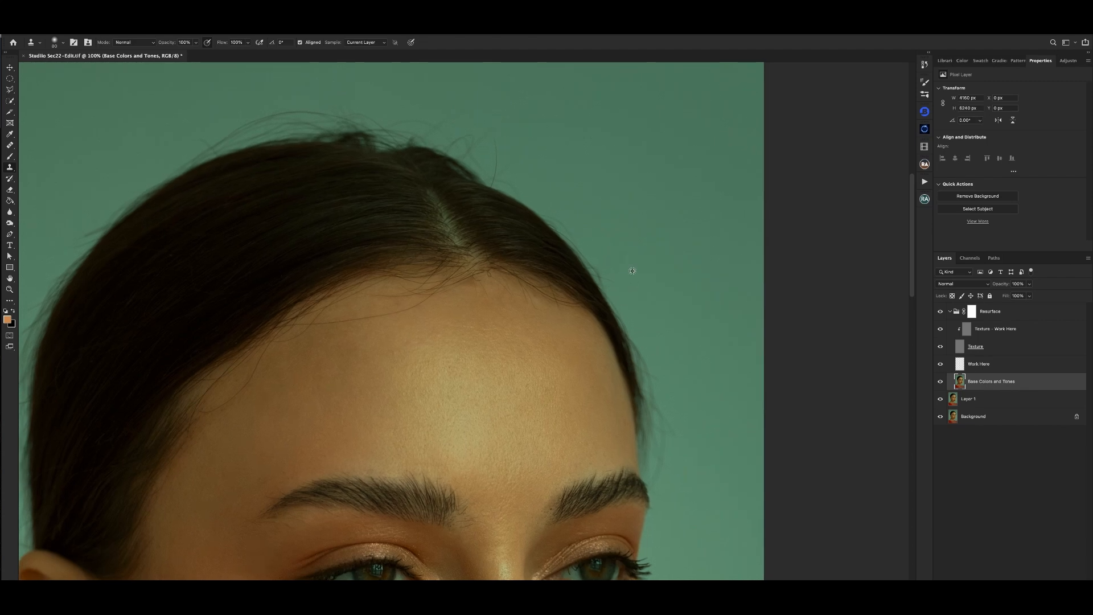
{"action": "key", "text": "super+minus"}
{"action": "key", "text": "super+plus"}
{"action": "scroll", "coordinate": [564, 173], "scroll_direction": "up", "scroll_amount": 2}
{"action": "left_click", "coordinate": [992, 324]}
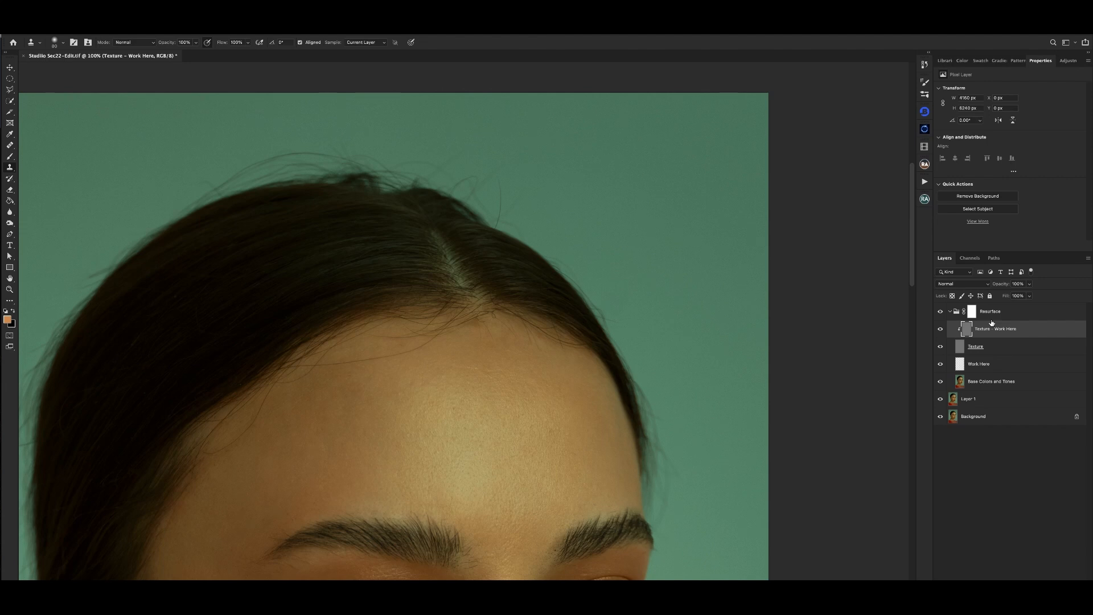
{"action": "right_click", "coordinate": [498, 162]}
{"action": "left_click", "coordinate": [588, 196]}
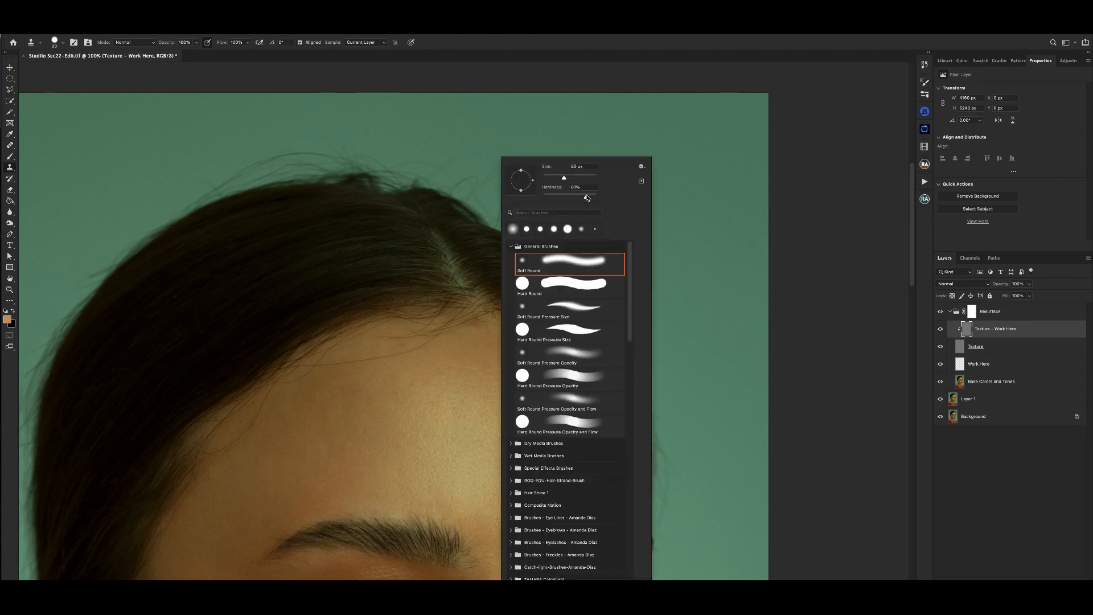
{"action": "left_click", "coordinate": [210, 45]}
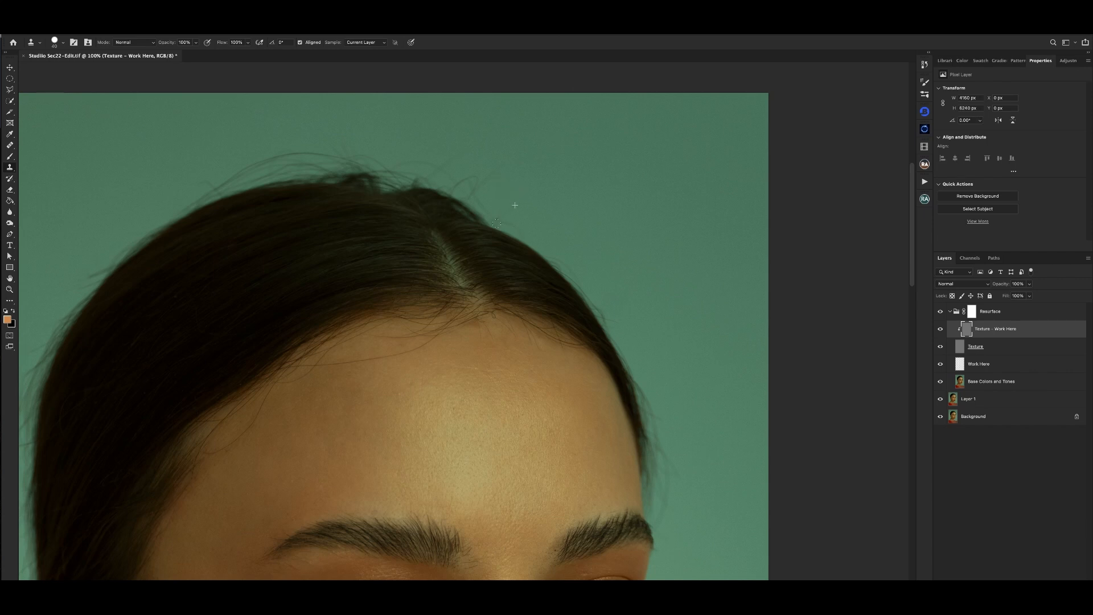
- Heal the leftover flyaway tones beside the crown on Base Colors and Tones with a smaller Healing Brush
{"action": "left_click", "coordinate": [1002, 387]}
{"action": "key", "text": "ctrl+minus"}
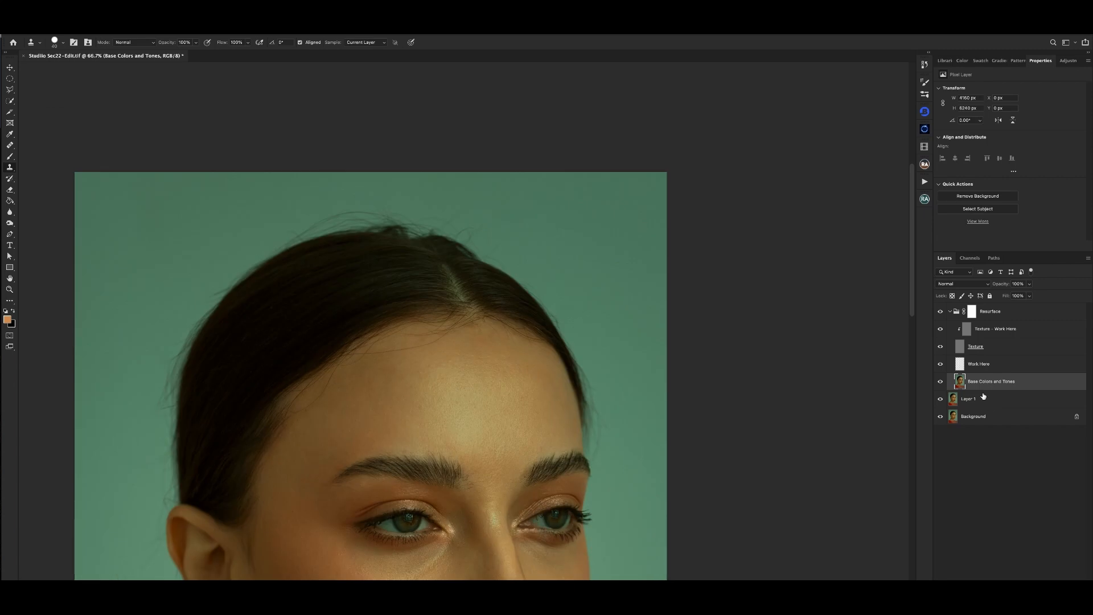
{"action": "key", "text": "ctrl+minus"}
{"action": "key", "text": "ctrl+plus"}
{"action": "key", "text": "ctrl+plus"}
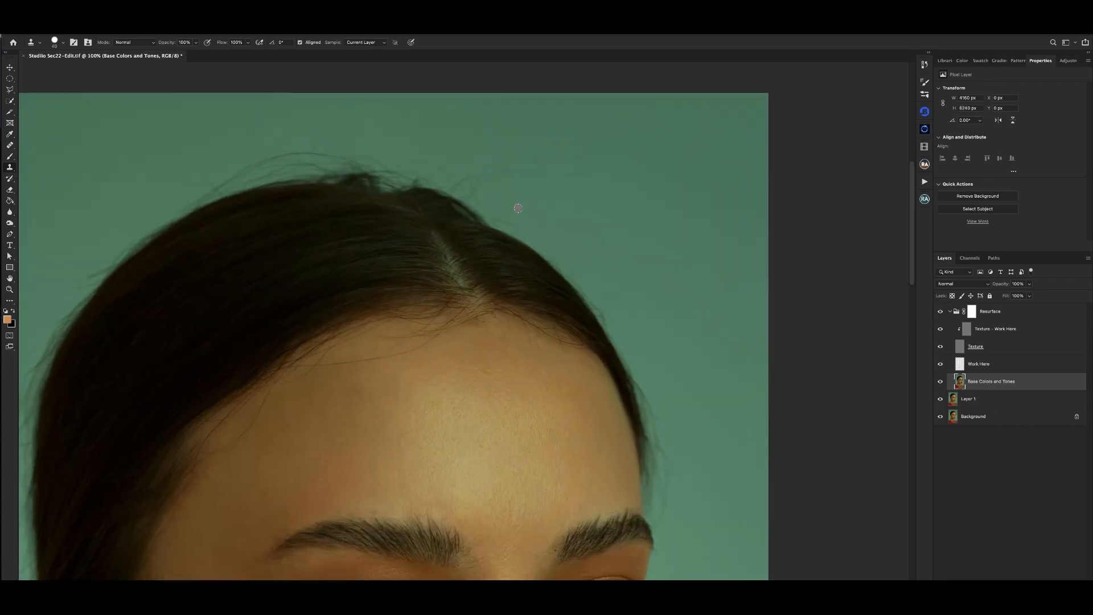
{"action": "key", "text": "j"}
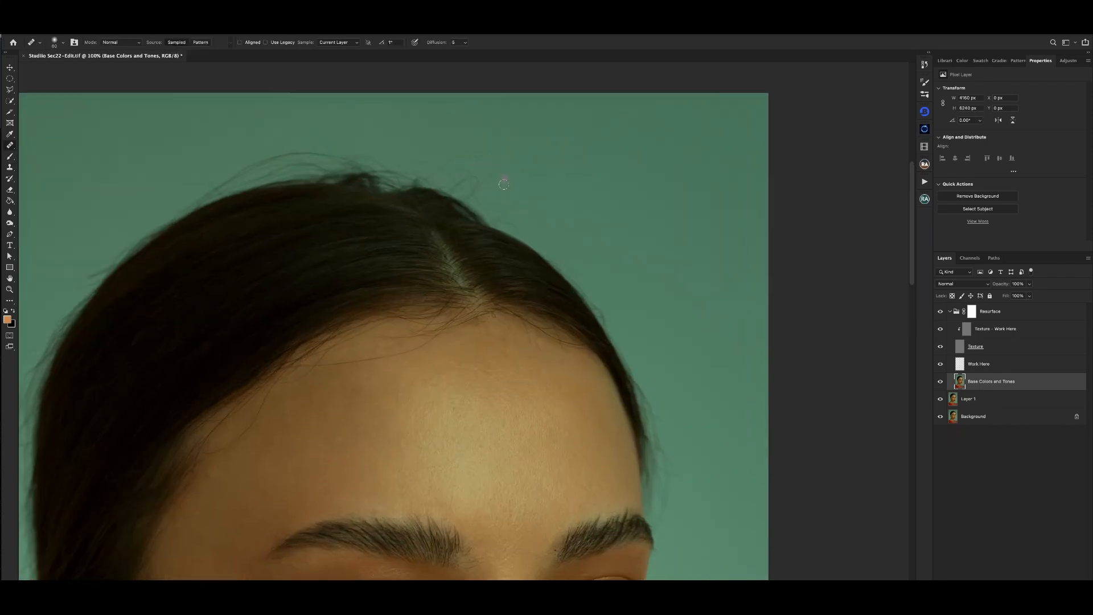
{"action": "key", "text": "bracketleft"}
{"action": "key", "text": "bracketleft"}
{"action": "key", "text": "ctrl+minus"}
{"action": "key", "text": "ctrl+minus"}
{"action": "key", "text": "ctrl+minus"}
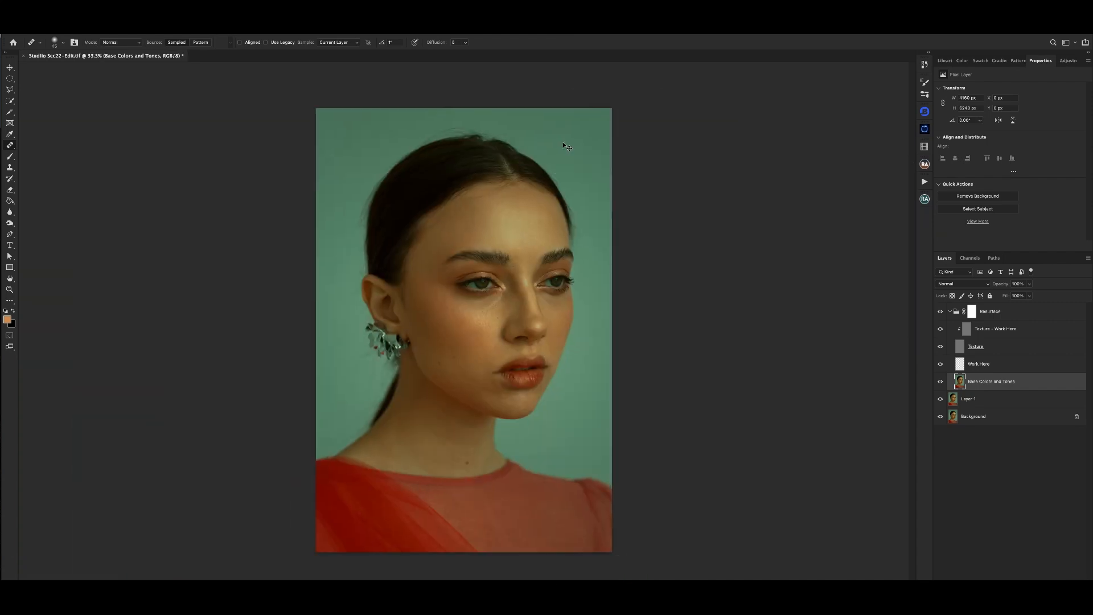
- Clone out the fine stray hairs just above the crown on Texture - Work Here with a smaller Clone Stamp brush
{"action": "key", "text": "ctrl+plus"}
{"action": "key", "text": "ctrl+plus"}
{"action": "left_click_drag", "start_coordinate": [539, 105], "coordinate": [549, 180]}
{"action": "key", "text": "ctrl+plus"}
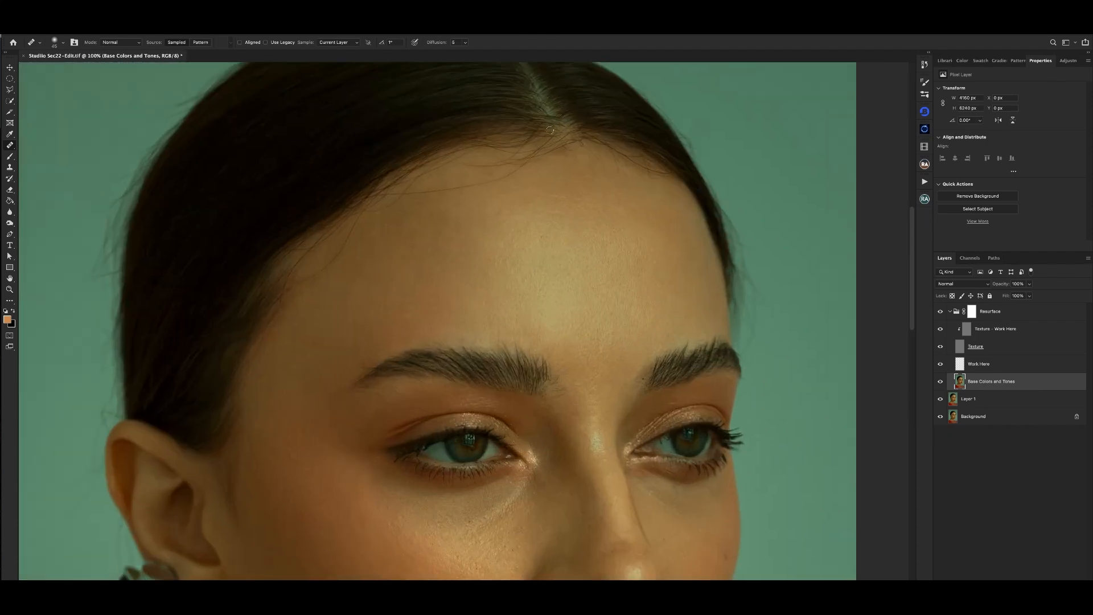
{"action": "left_click_drag", "start_coordinate": [547, 131], "coordinate": [508, 237]}
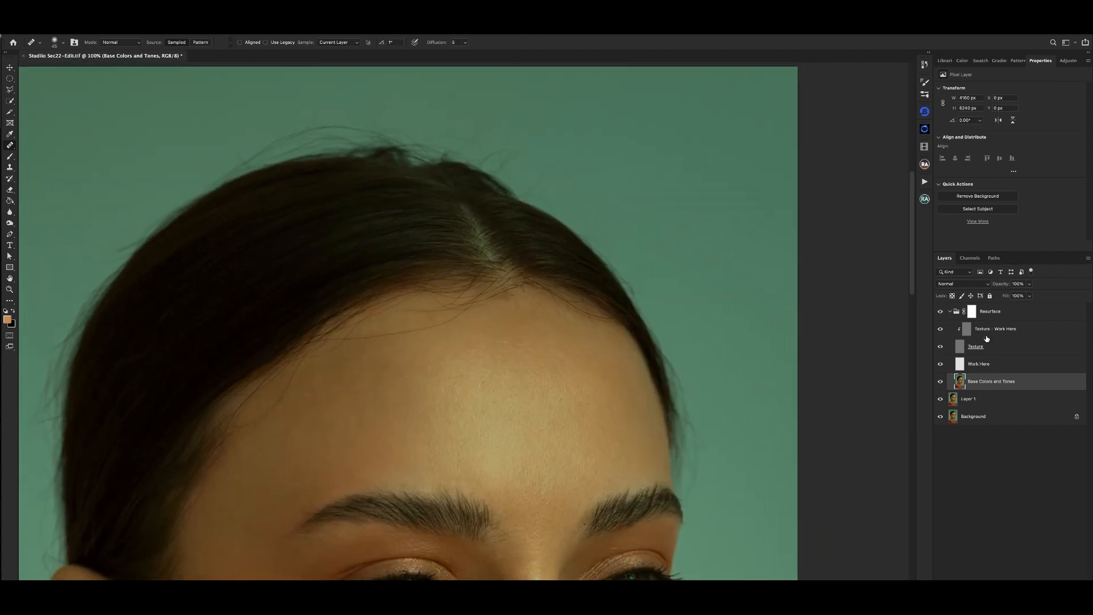
{"action": "left_click", "coordinate": [991, 336]}
{"action": "key", "text": "s"}
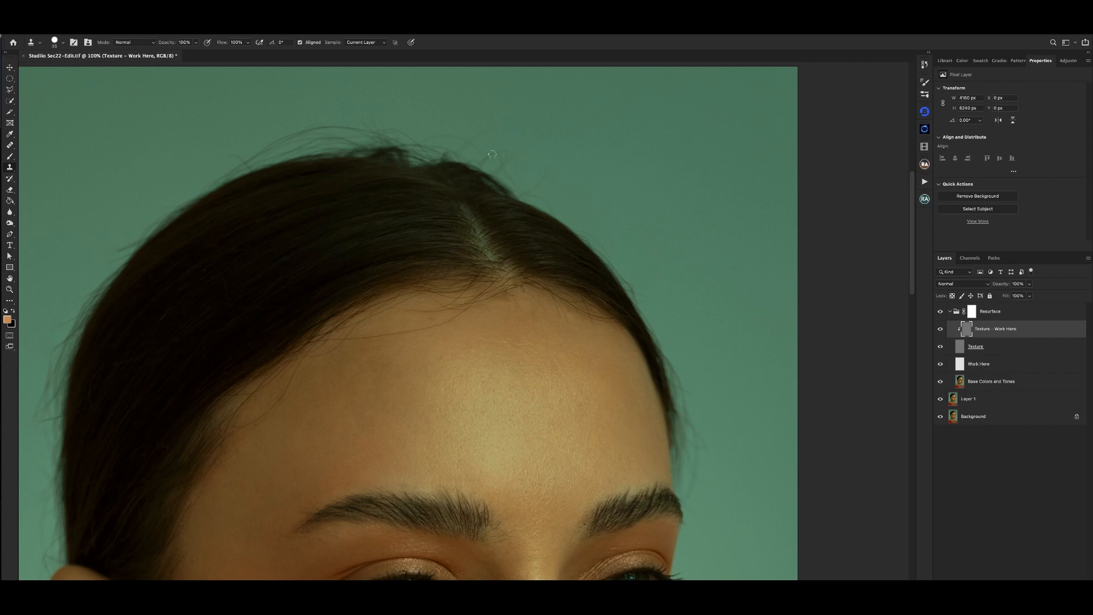
{"action": "key", "text": "bracketleft"}
{"action": "key", "text": "ctrl+minus"}
{"action": "key", "text": "ctrl+minus"}
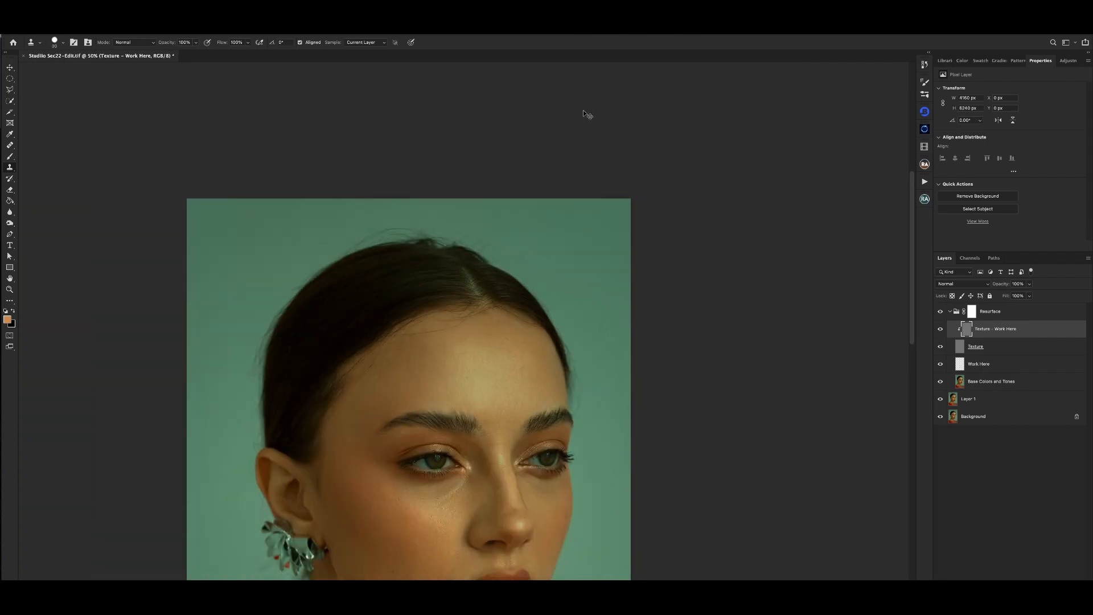
{"action": "key", "text": "ctrl+minus"}
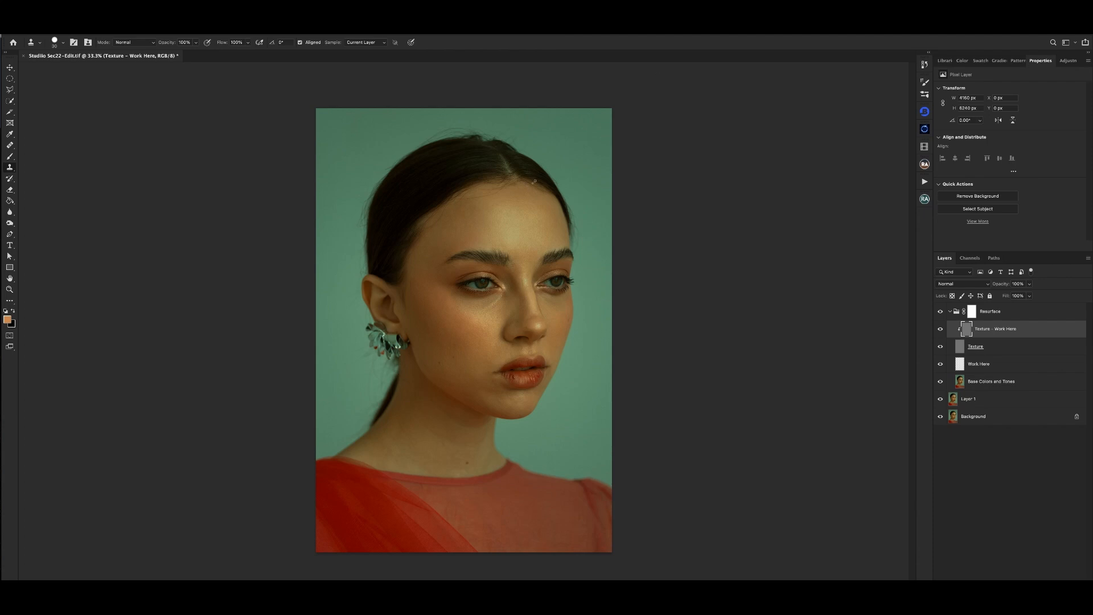
- Heal the uneven tones on the lower neck and along its back edge on Base Colors and Tones with the Healing Brush
{"action": "key", "text": "ctrl+plus"}
{"action": "left_click_drag", "start_coordinate": [560, 296], "coordinate": [557, 232]}
{"action": "left_click", "coordinate": [1008, 382]}
{"action": "key", "text": "j"}
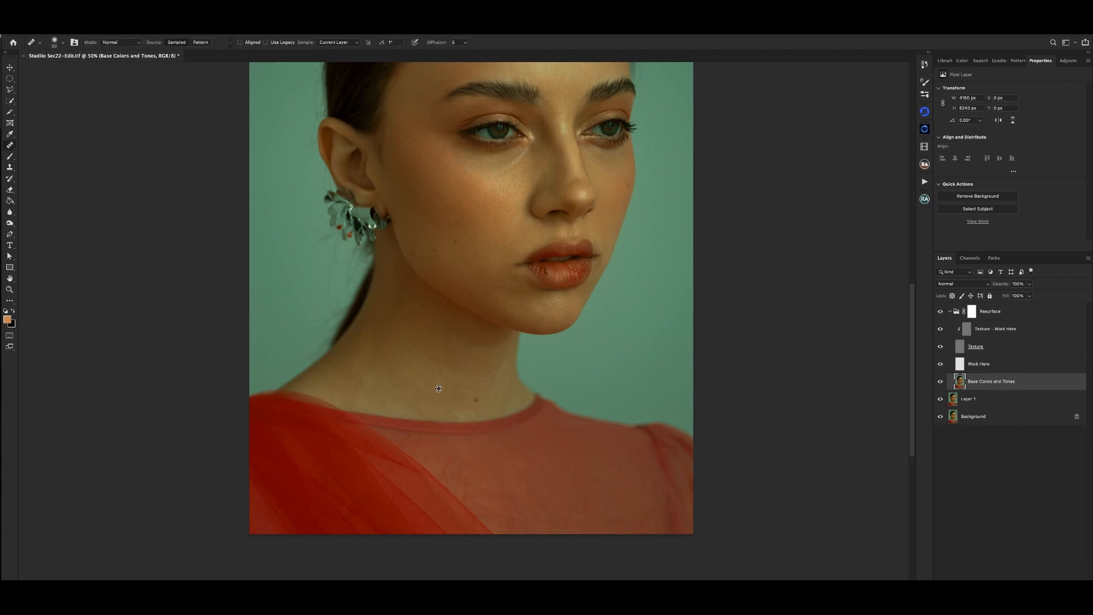
{"action": "left_click_drag", "start_coordinate": [440, 370], "coordinate": [437, 374]}
{"action": "left_click", "coordinate": [377, 348], "text": "alt"}
{"action": "left_click_drag", "start_coordinate": [373, 365], "coordinate": [377, 349]}
{"action": "key", "text": "ctrl+minus"}
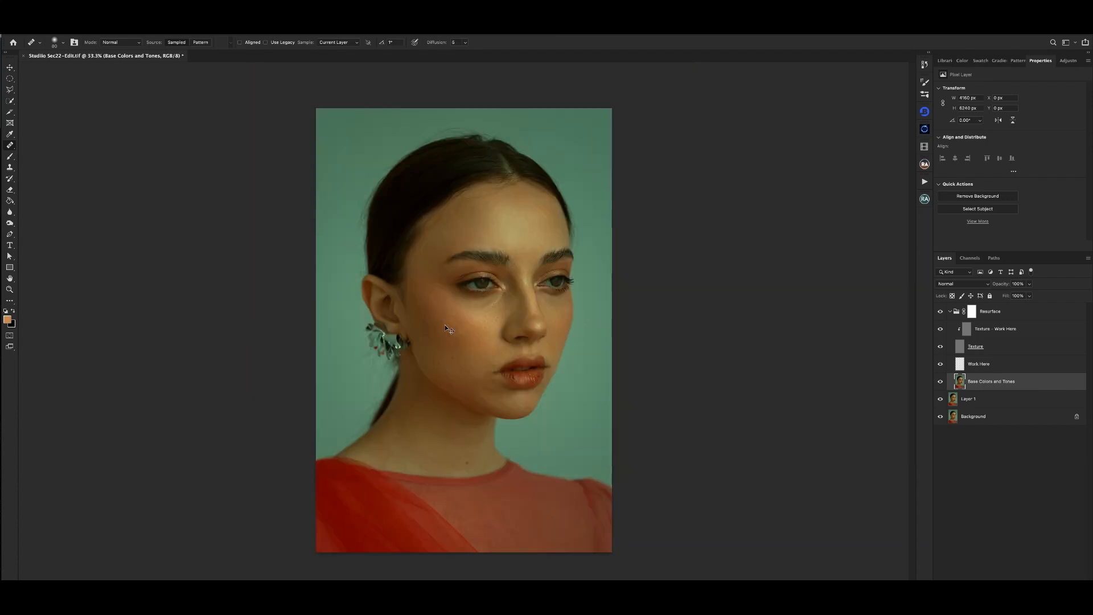
- Enlarge the Healing Brush and even out the skin tones at the back of the neck near the ponytail
{"action": "key", "text": "ctrl+plus"}
{"action": "left_click_drag", "start_coordinate": [443, 401], "coordinate": [454, 247]}
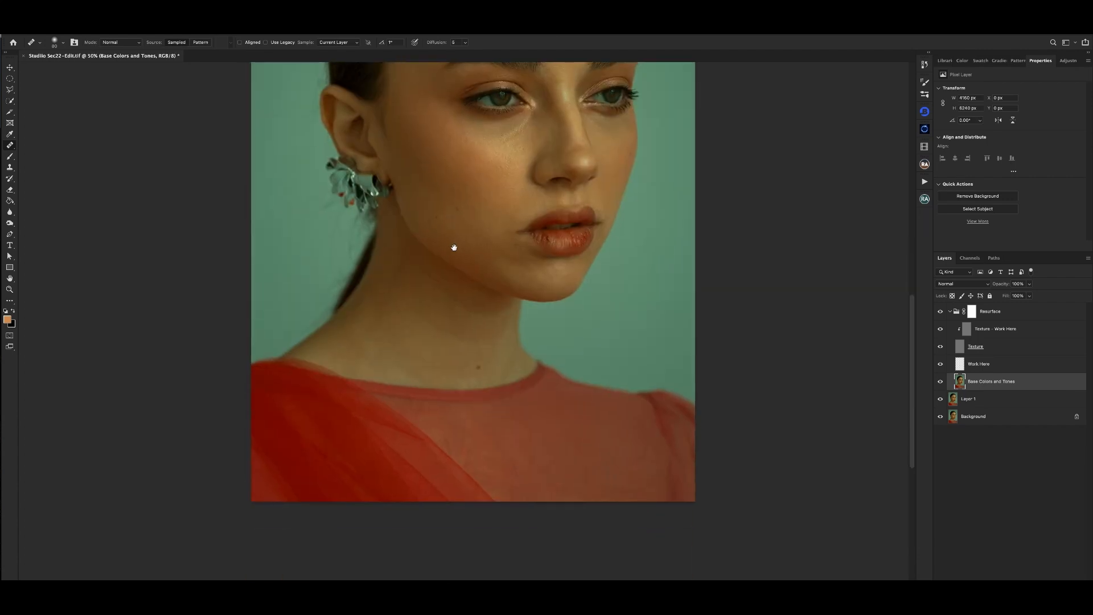
{"action": "key", "text": "ctrl+minus"}
{"action": "key", "text": "ctrl+plus"}
{"action": "left_click_drag", "start_coordinate": [392, 440], "coordinate": [392, 320]}
{"action": "key", "text": "]"}
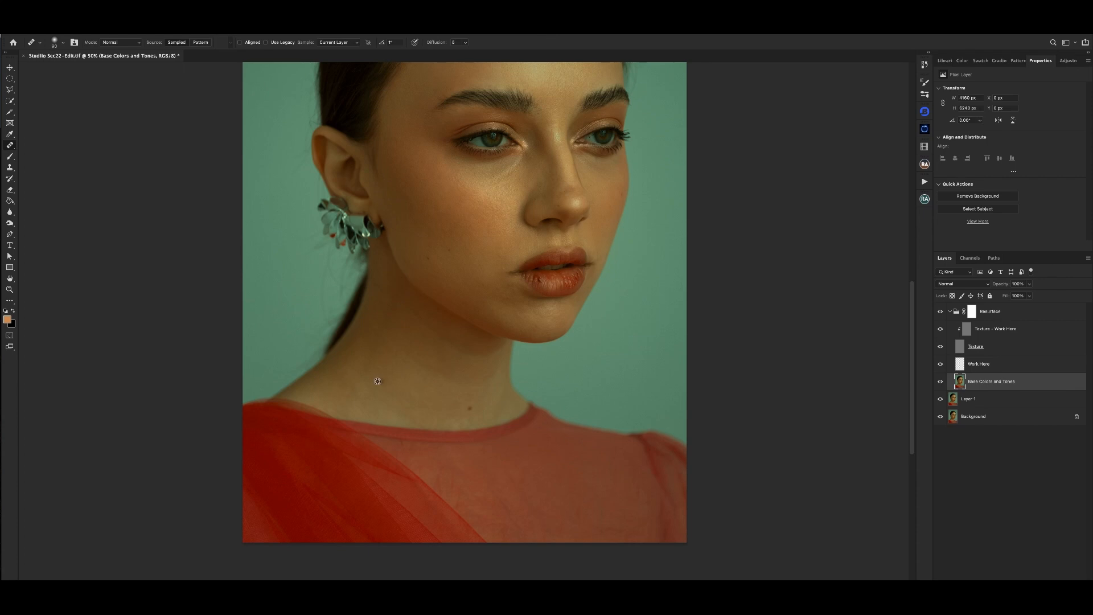
{"action": "left_click", "coordinate": [361, 355], "text": "alt"}
{"action": "left_click_drag", "start_coordinate": [359, 371], "coordinate": [365, 382]}
{"action": "key", "text": "ctrl+minus"}
- Heal the patchy tones at the base of the neck just above the dress neckline
{"action": "key", "text": "ctrl+plus"}
{"action": "left_click_drag", "start_coordinate": [436, 386], "coordinate": [495, 209]}
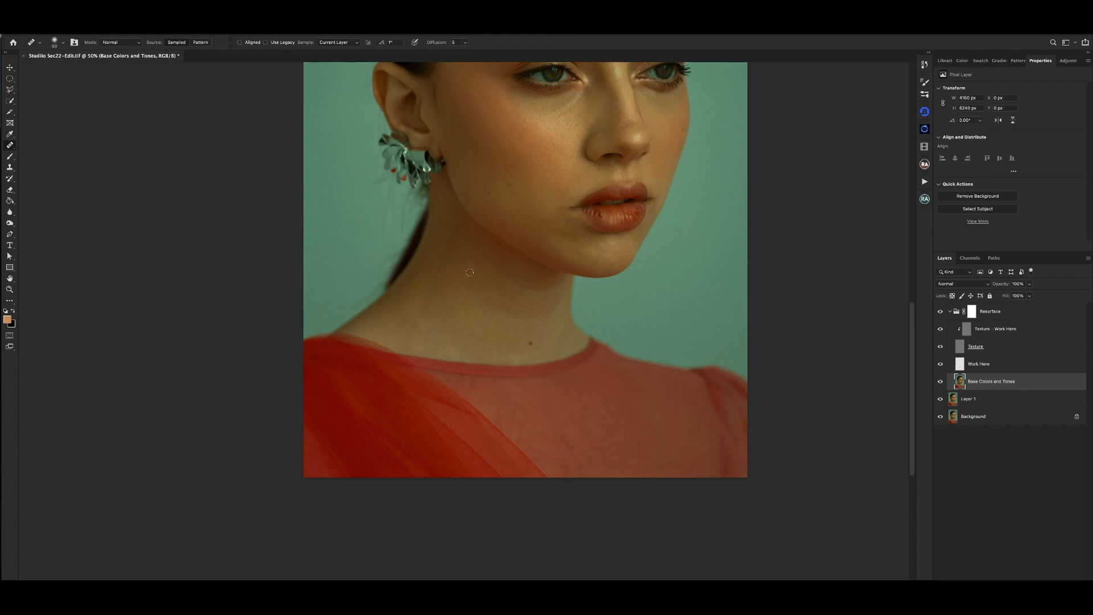
{"action": "key", "text": "ctrl+minus"}
{"action": "key", "text": "ctrl+plus"}
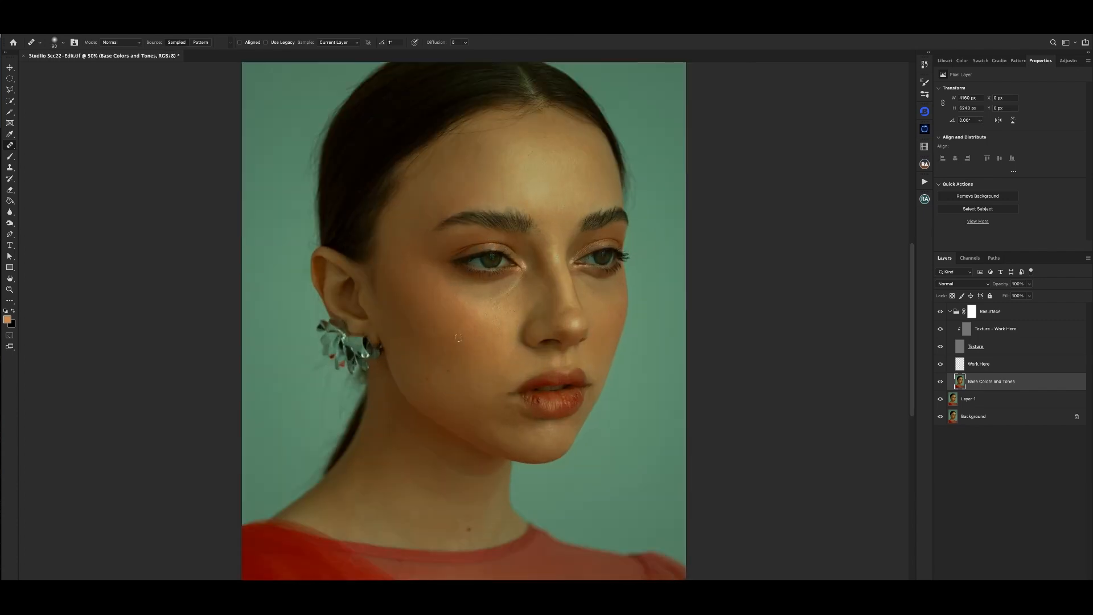
{"action": "left_click_drag", "start_coordinate": [454, 427], "coordinate": [518, 198]}
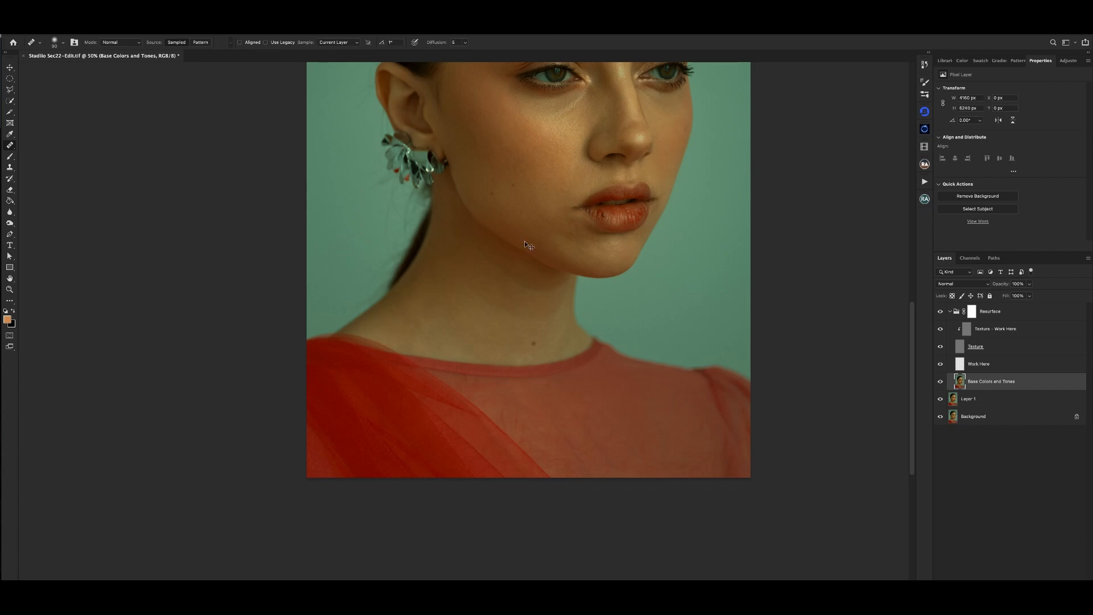
{"action": "key", "text": "ctrl+minus"}
{"action": "key", "text": "ctrl+plus"}
{"action": "left_click_drag", "start_coordinate": [432, 383], "coordinate": [479, 203]}
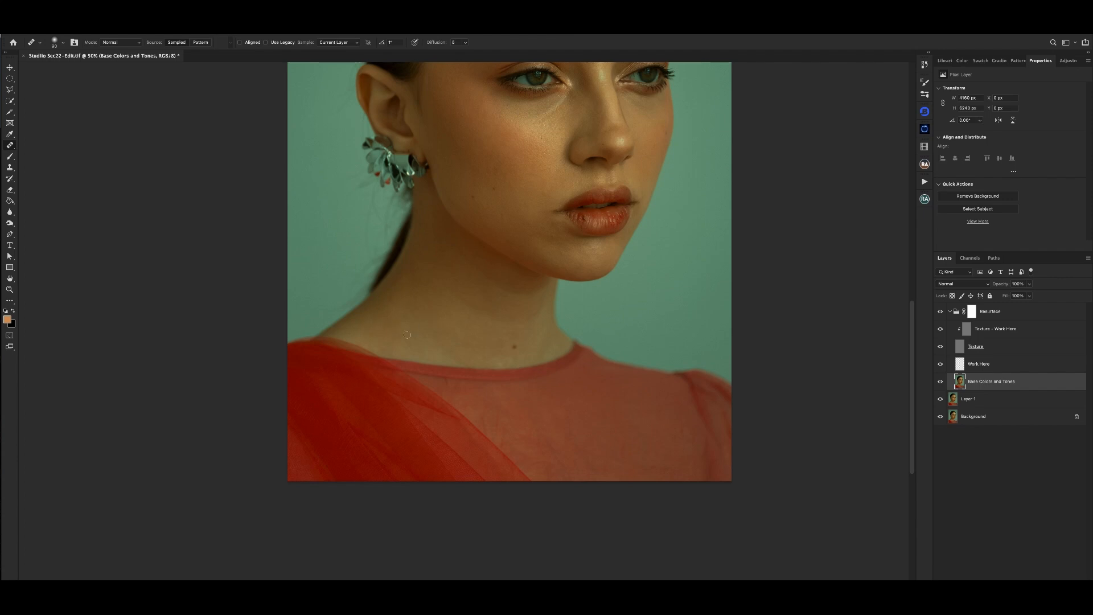
{"action": "left_click_drag", "start_coordinate": [397, 349], "coordinate": [413, 348]}
{"action": "key", "text": "ctrl+minus"}
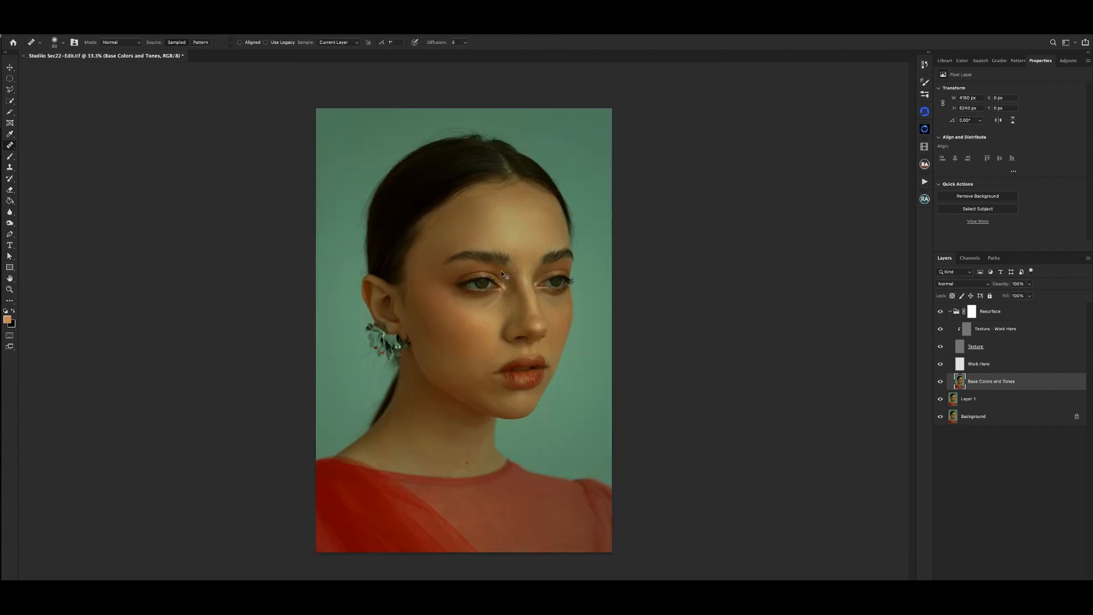
- Enlarge the Healing Brush to 100 px and smooth the skin tones on the side of the neck below the ear
{"action": "key", "text": "ctrl+minus"}
{"action": "key", "text": "ctrl+plus"}
{"action": "left_click", "coordinate": [403, 408], "text": "alt"}
{"action": "left_click_drag", "start_coordinate": [388, 434], "coordinate": [390, 436]}
{"action": "key", "text": "super+minus"}
{"action": "key", "text": "super+equal"}
{"action": "key", "text": "super+equal"}
{"action": "key", "text": "super+minus"}
{"action": "key", "text": "super+minus"}
{"action": "key", "text": "super+equal"}
{"action": "key", "text": "super+equal"}
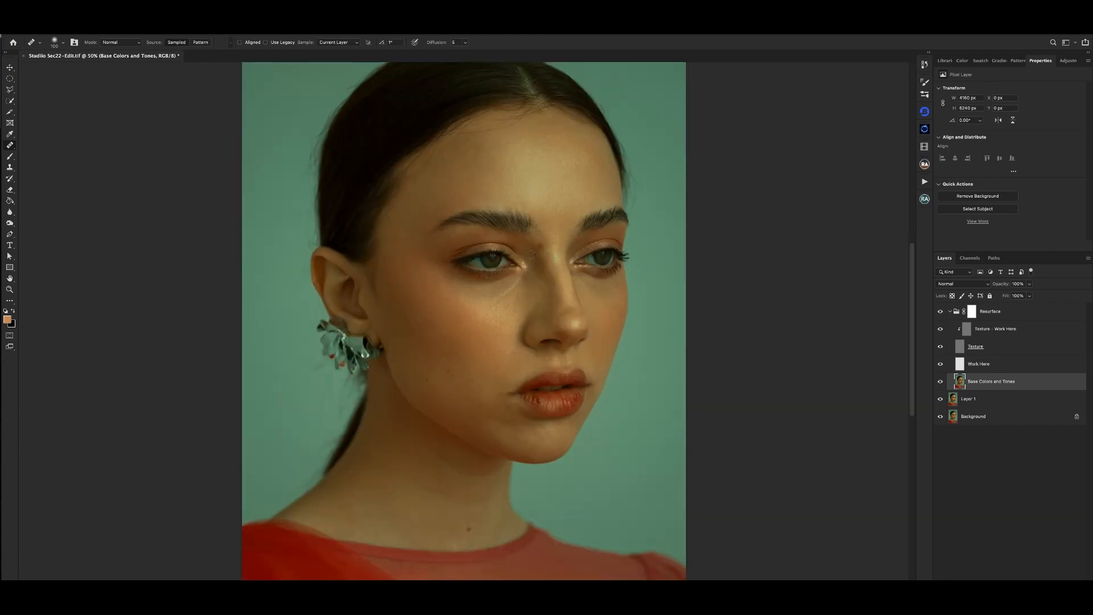
{"action": "key", "text": "super+minus"}
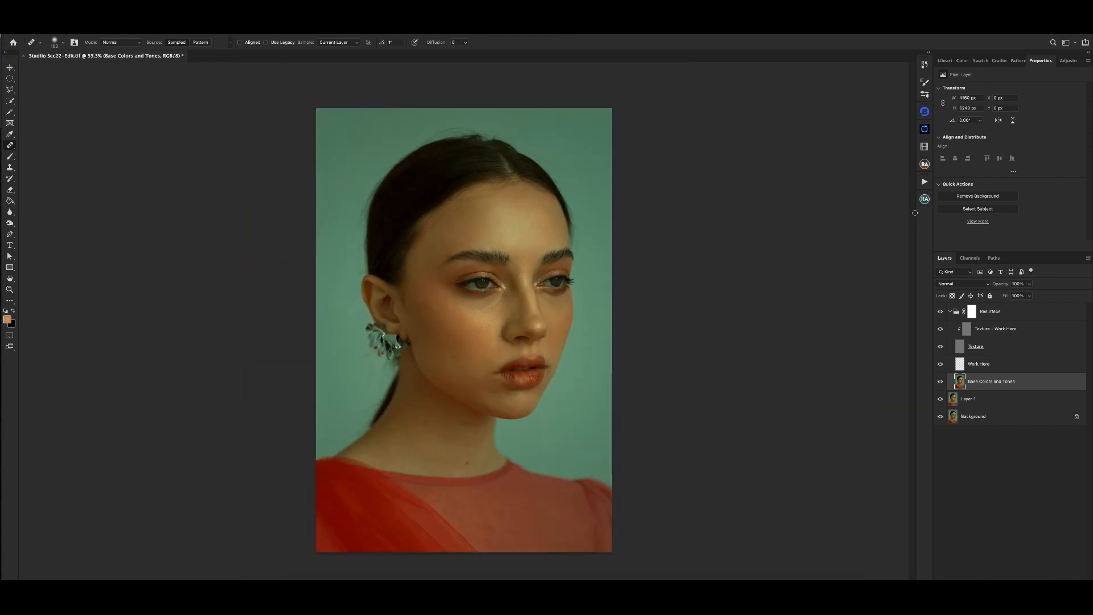
- Set up a Soft Round Brush at 0% hardness with pen pressure controlling opacity on the Work Here layer
{"action": "left_click", "coordinate": [986, 367]}
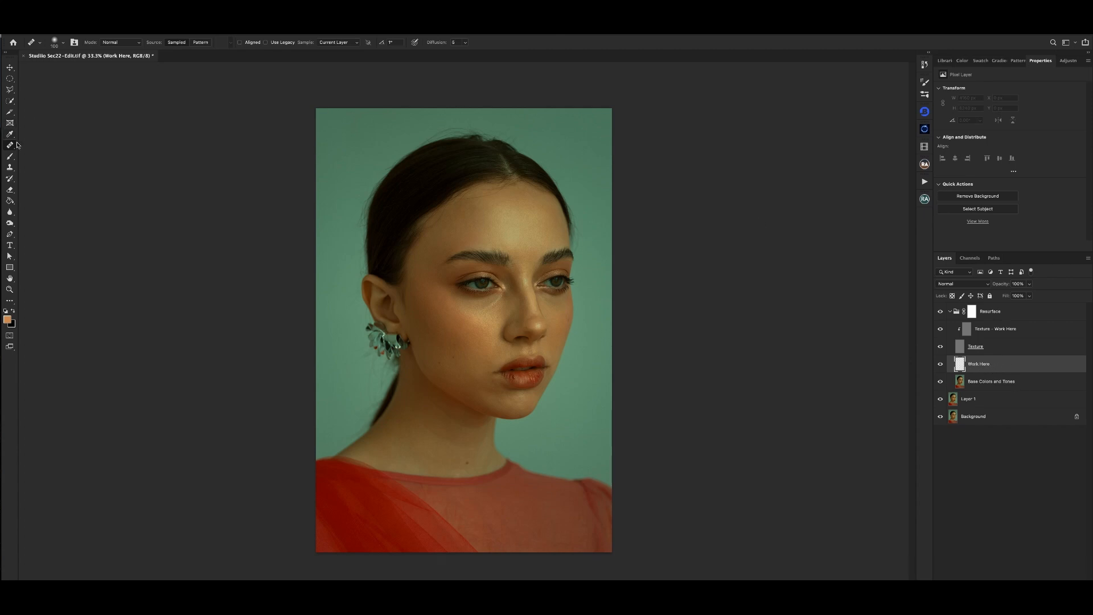
{"action": "key", "text": "b"}
{"action": "right_click", "coordinate": [551, 286]}
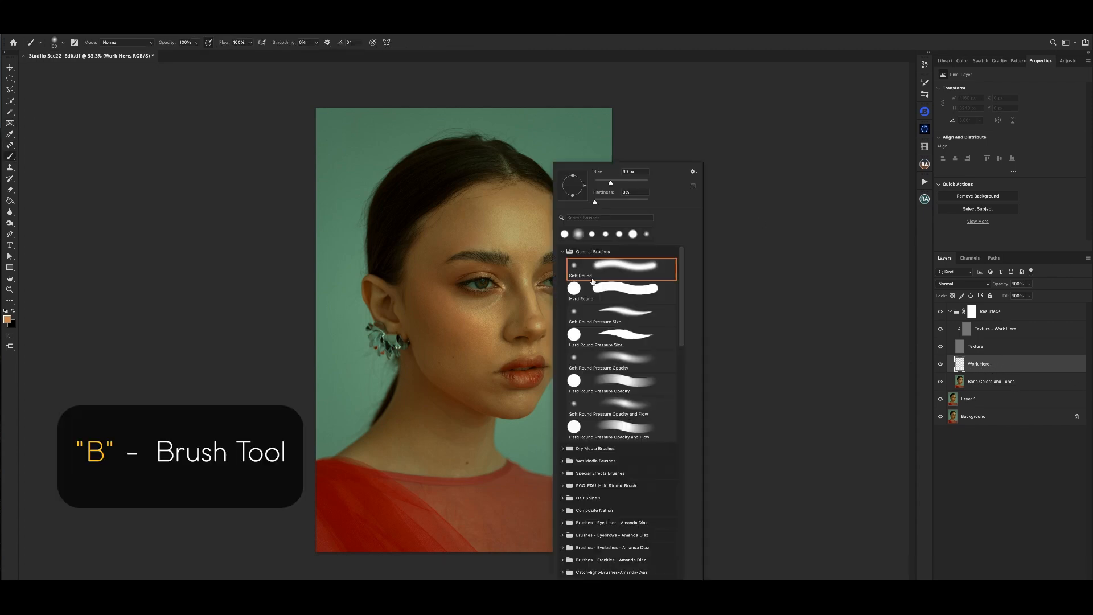
{"action": "left_click_drag", "start_coordinate": [609, 202], "coordinate": [580, 203]}
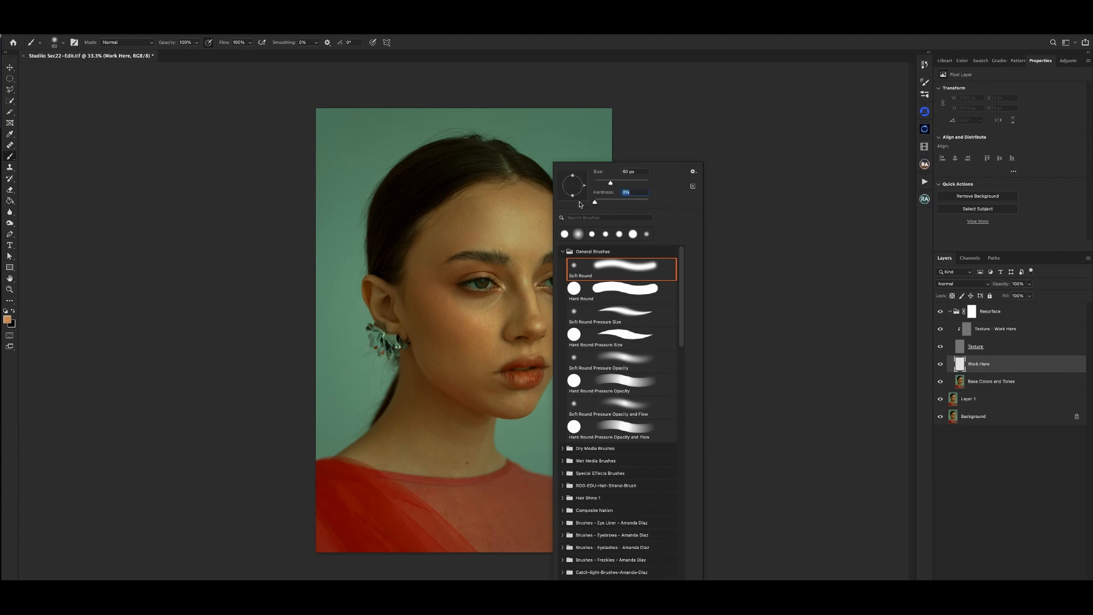
{"action": "left_click", "coordinate": [211, 44]}
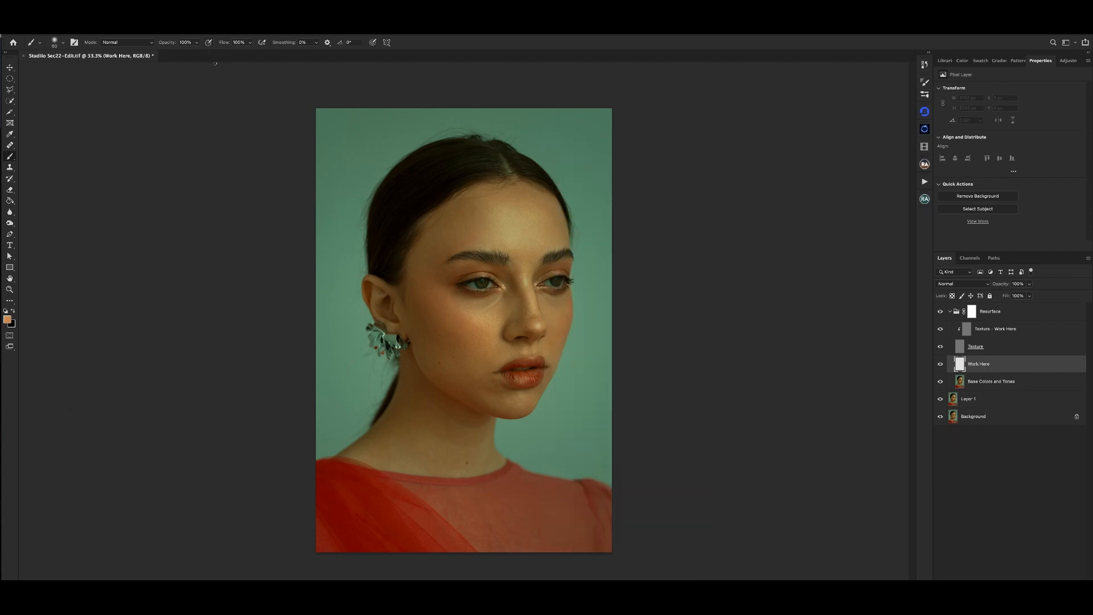
- Lower the Brush tool's opacity to 26% and its flow to 16%
{"action": "left_click", "coordinate": [250, 42]}
{"action": "left_click_drag", "start_coordinate": [230, 55], "coordinate": [167, 54]}
{"action": "left_click", "coordinate": [197, 43]}
{"action": "left_click_drag", "start_coordinate": [168, 55], "coordinate": [169, 55]}
{"action": "left_click_drag", "start_coordinate": [250, 42], "coordinate": [251, 55]}
{"action": "left_click", "coordinate": [190, 53]}
- Examine the color and tone transitions across the face, neck and hairline at several magnifications
{"action": "key", "text": "super+plus"}
{"action": "key", "text": "super+minus"}
{"action": "key", "text": "super+plus"}
{"action": "key", "text": "super+plus"}
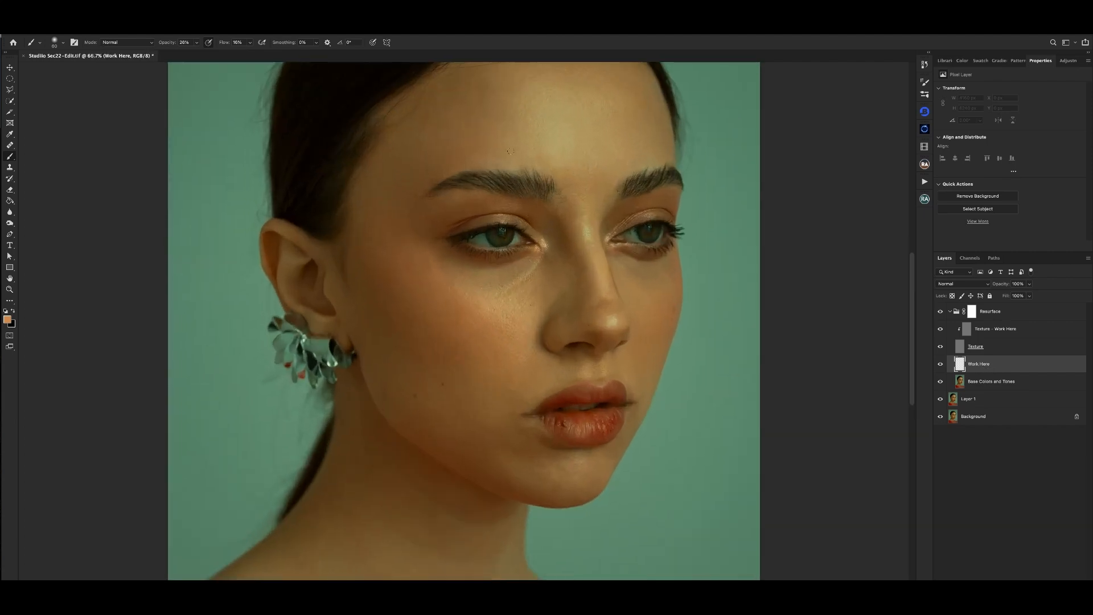
{"action": "key", "text": "super+minus"}
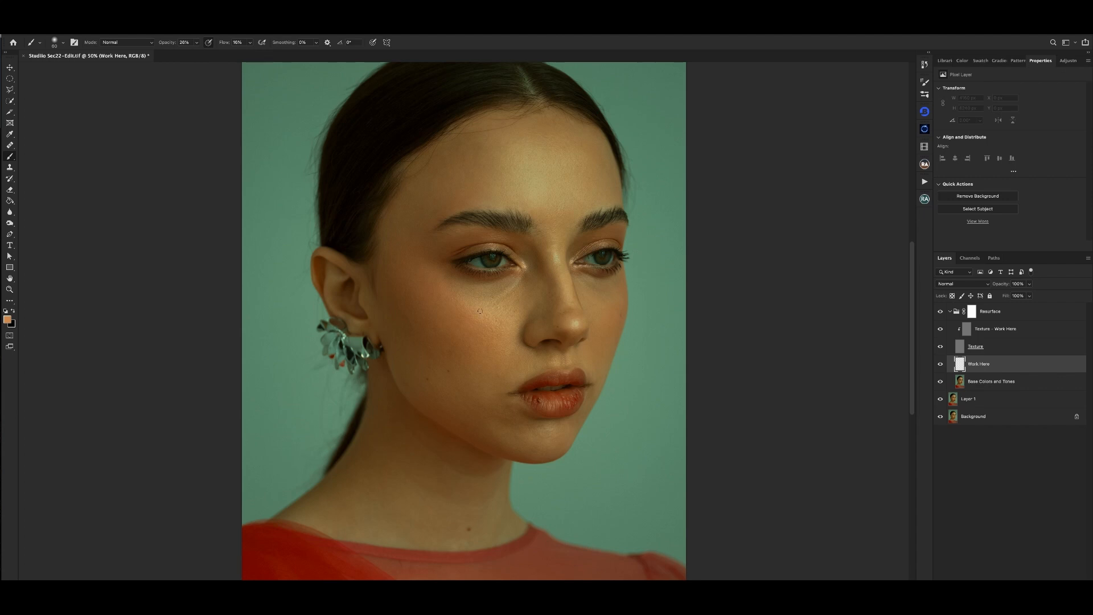
{"action": "key", "text": "super+minus"}
{"action": "key", "text": "super+plus"}
{"action": "key", "text": "super+minus"}
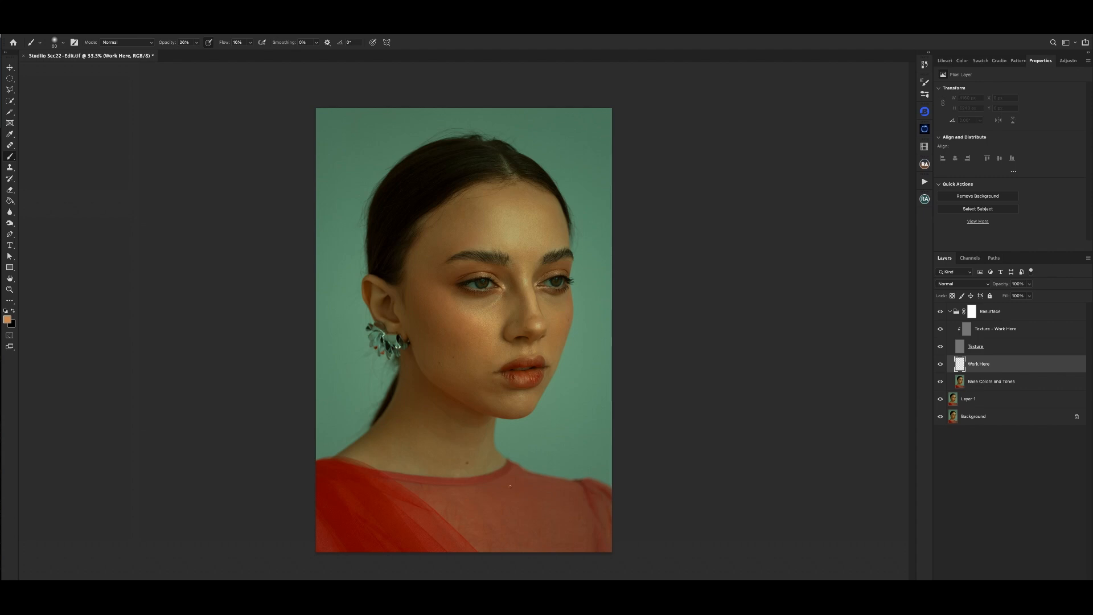
{"action": "key", "text": "super+plus"}
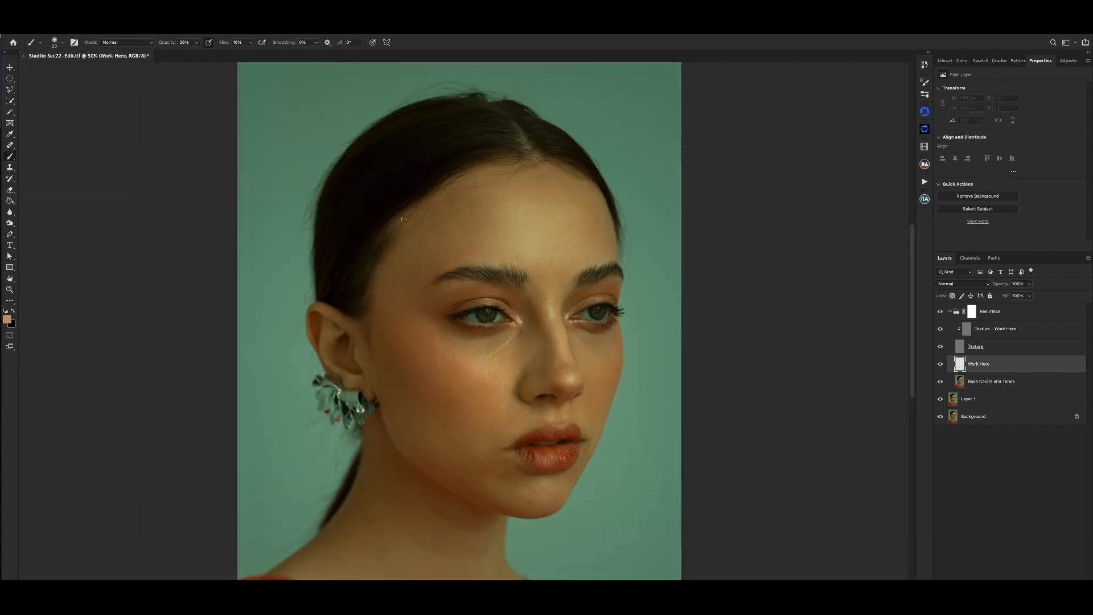
{"action": "key", "text": "super+minus"}
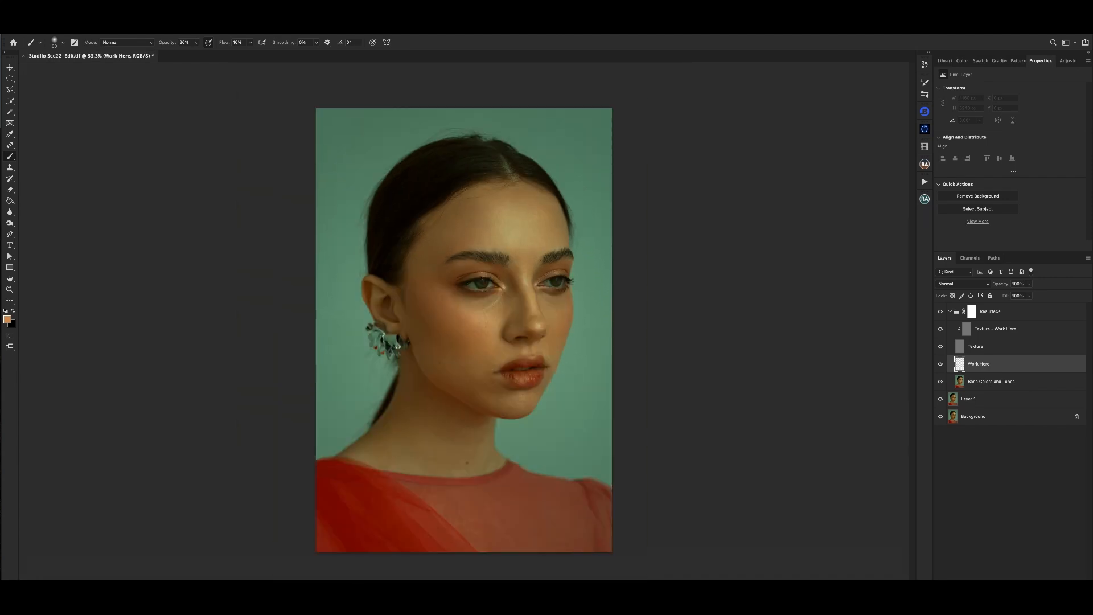
- Inspect the portrait as a whole and up close, comparing the tones around the forehead, eyes and nose
{"action": "key", "text": "super+plus"}
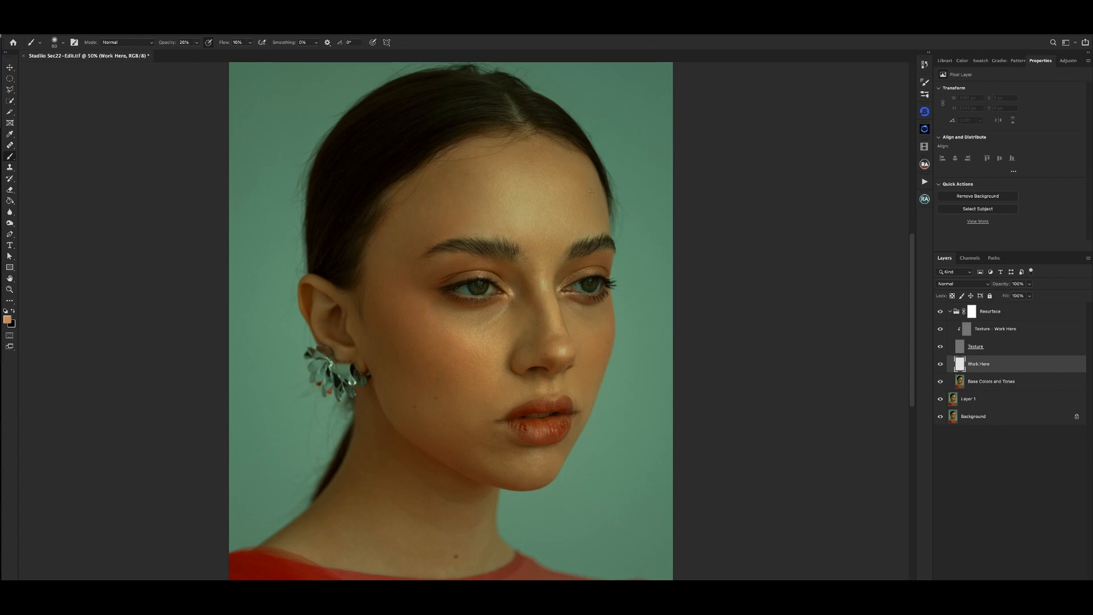
{"action": "key", "text": "super+minus"}
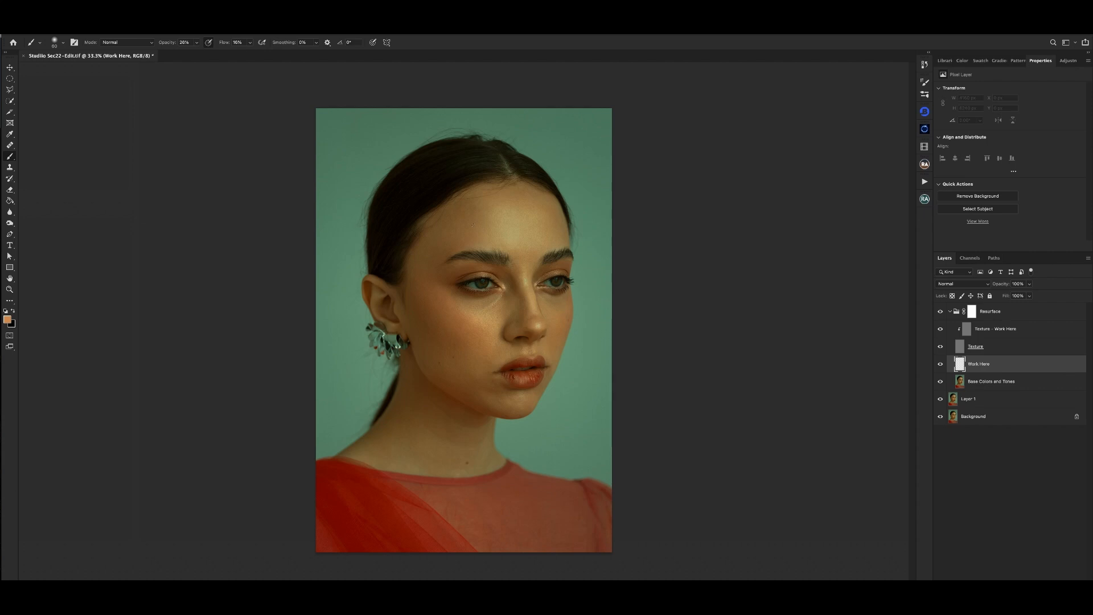
{"action": "key", "text": "super+plus"}
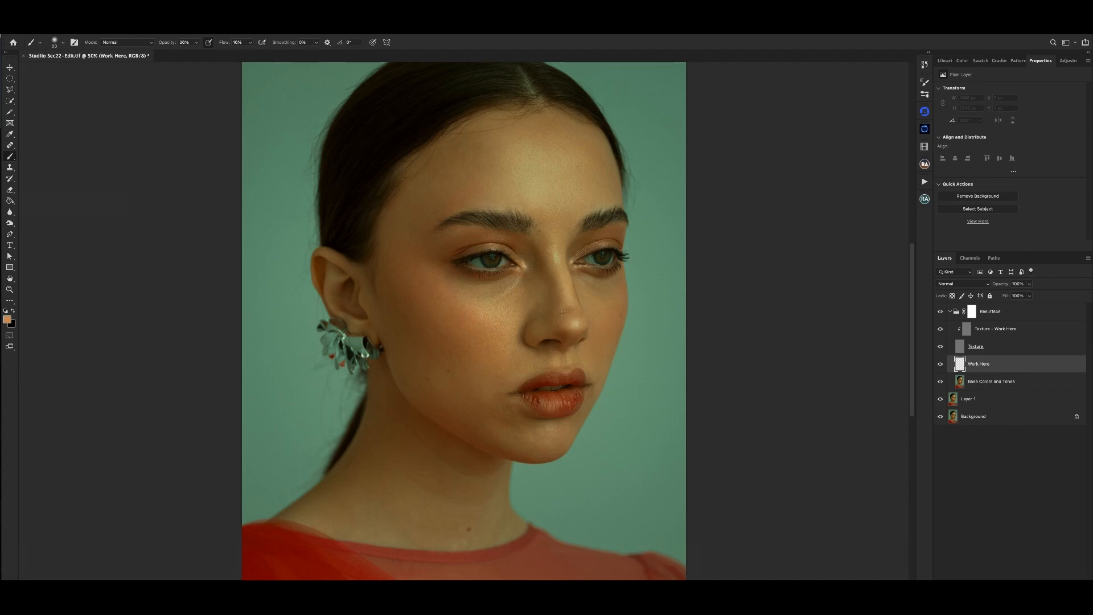
{"action": "key", "text": "ctrl+minus"}
{"action": "key", "text": "ctrl+minus"}
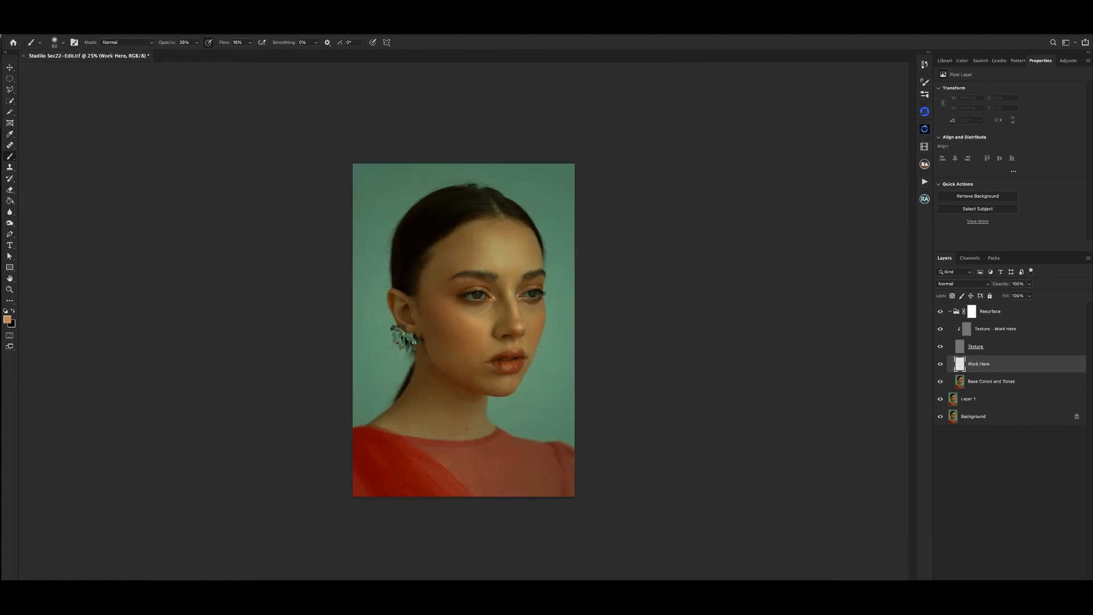
{"action": "key", "text": "ctrl+plus"}
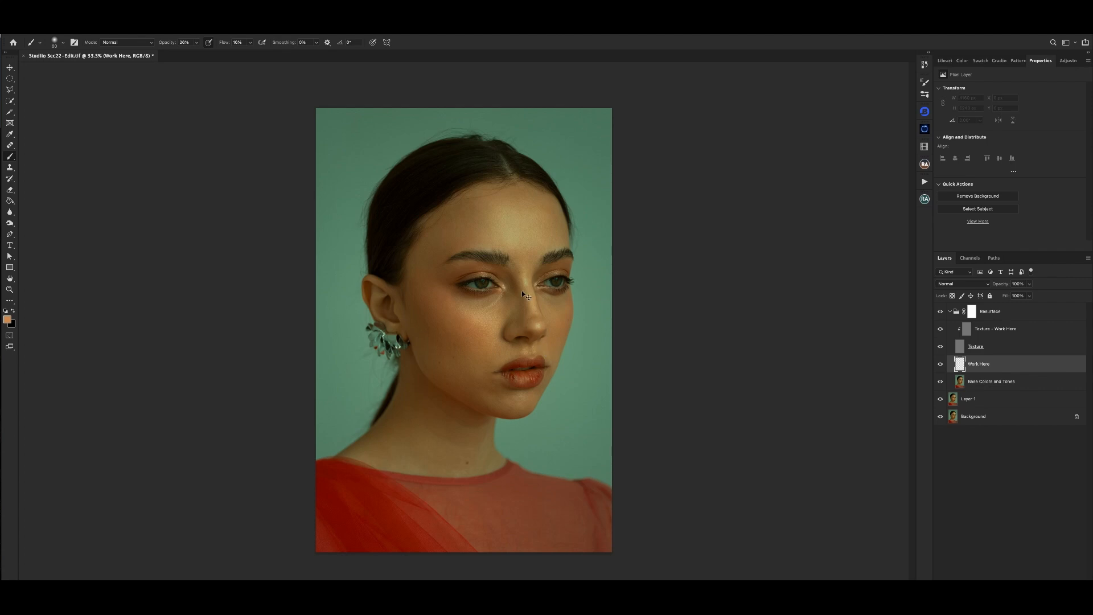
{"action": "key", "text": "ctrl+plus"}
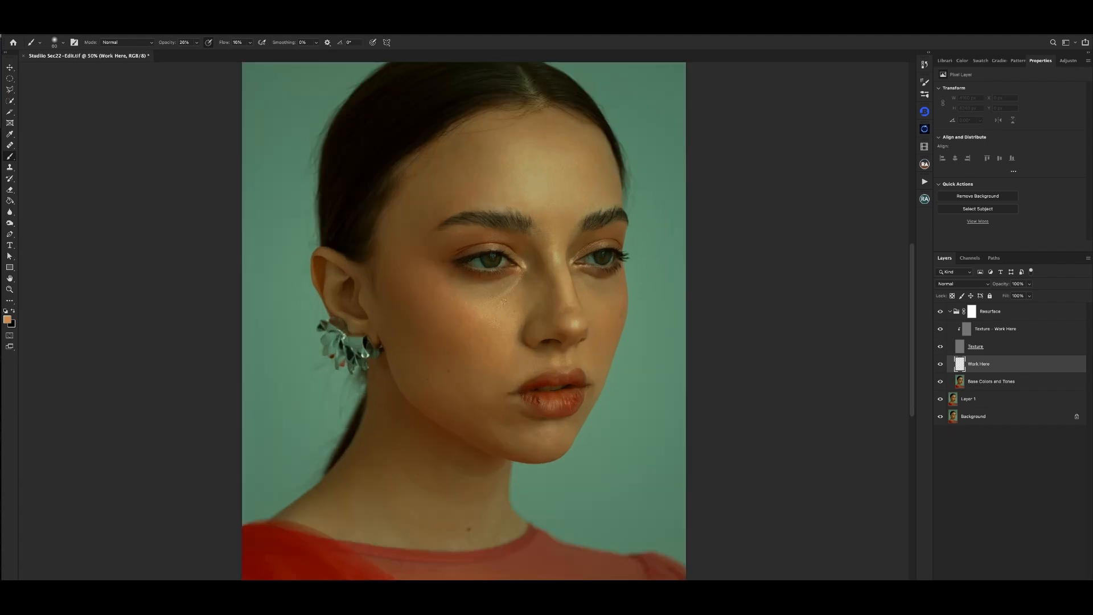
{"action": "key", "text": "ctrl+minus"}
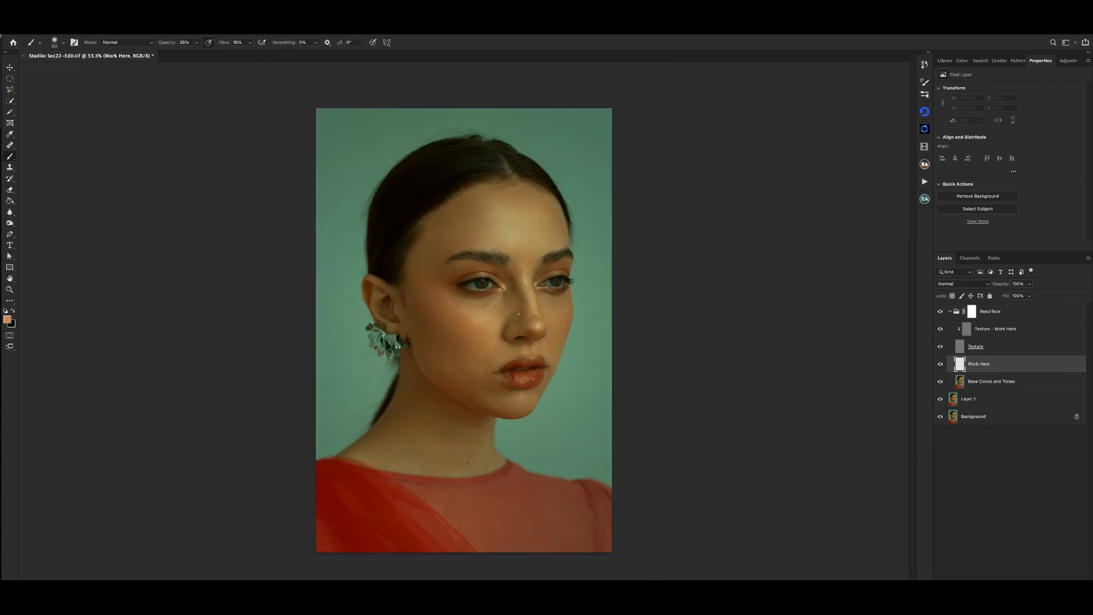
{"action": "key", "text": "ctrl+plus"}
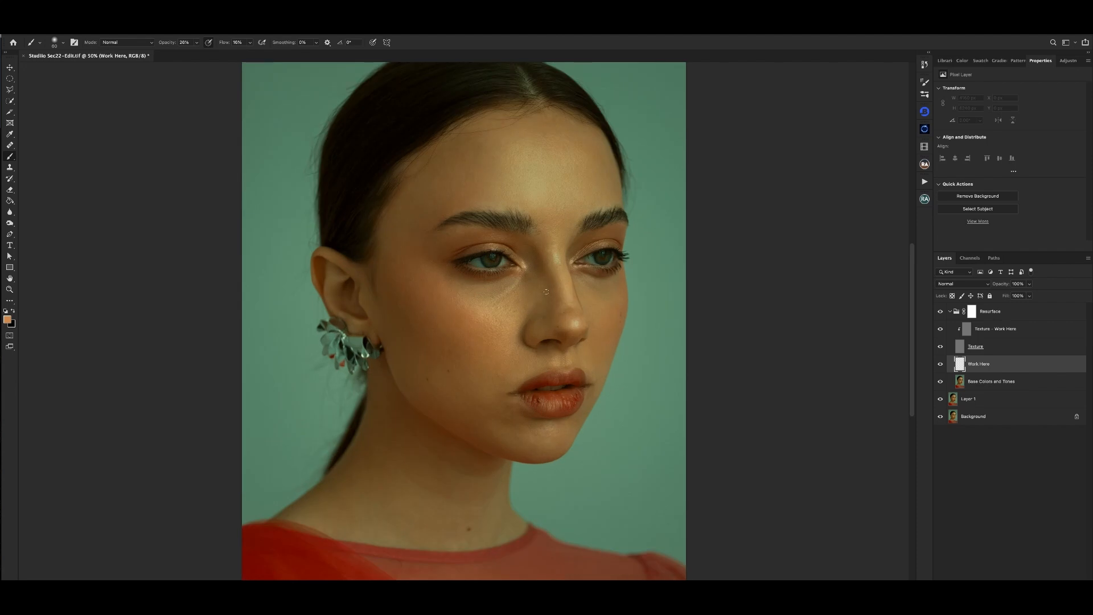
{"action": "key", "text": "ctrl+minus"}
{"action": "key", "text": "ctrl+plus"}
{"action": "key", "text": "ctrl+plus"}
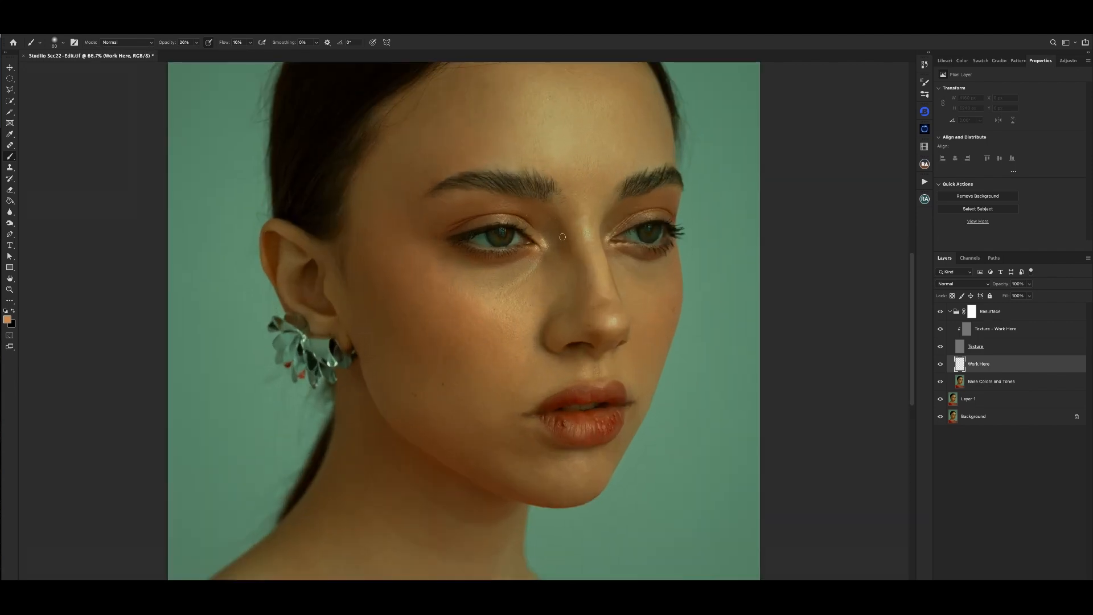
{"action": "key", "text": "ctrl+minus"}
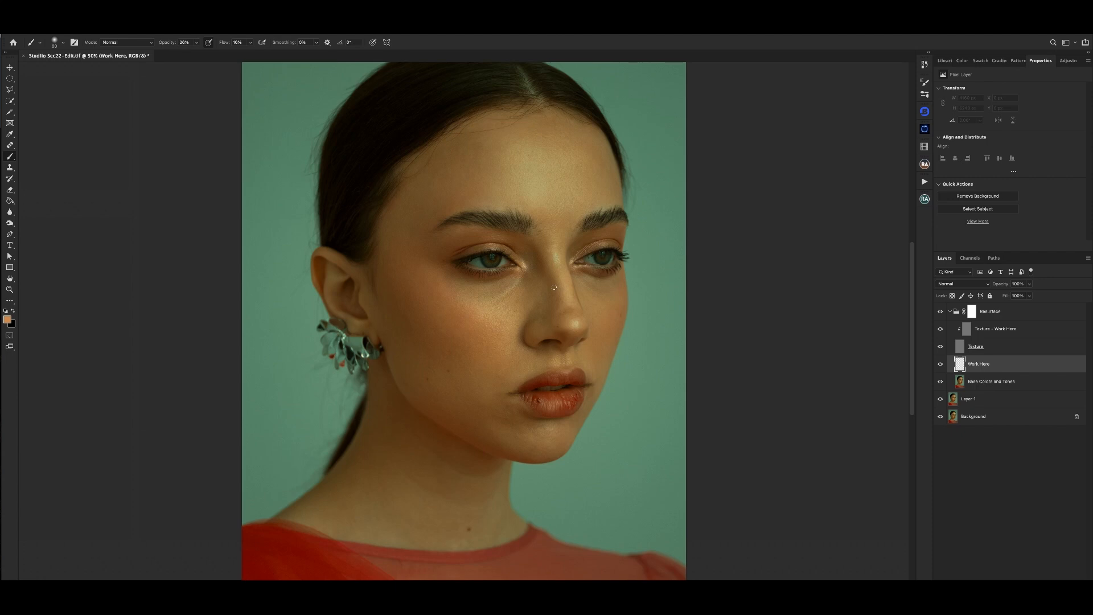
{"action": "key", "text": "ctrl+plus"}
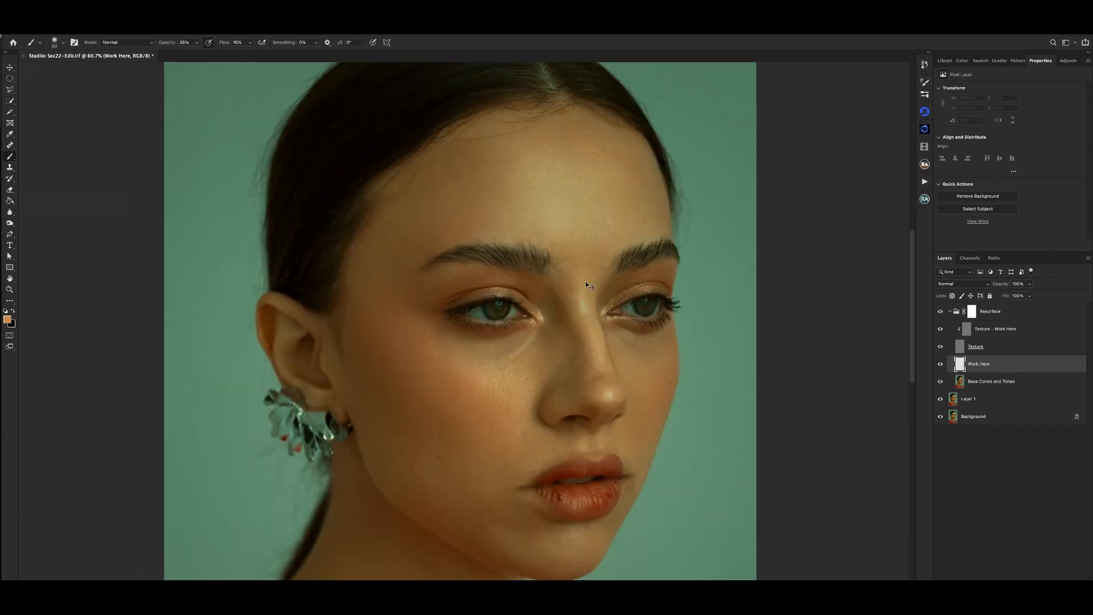
{"action": "key", "text": "ctrl+minus"}
{"action": "key", "text": "ctrl+minus"}
{"action": "key", "text": "ctrl+plus"}
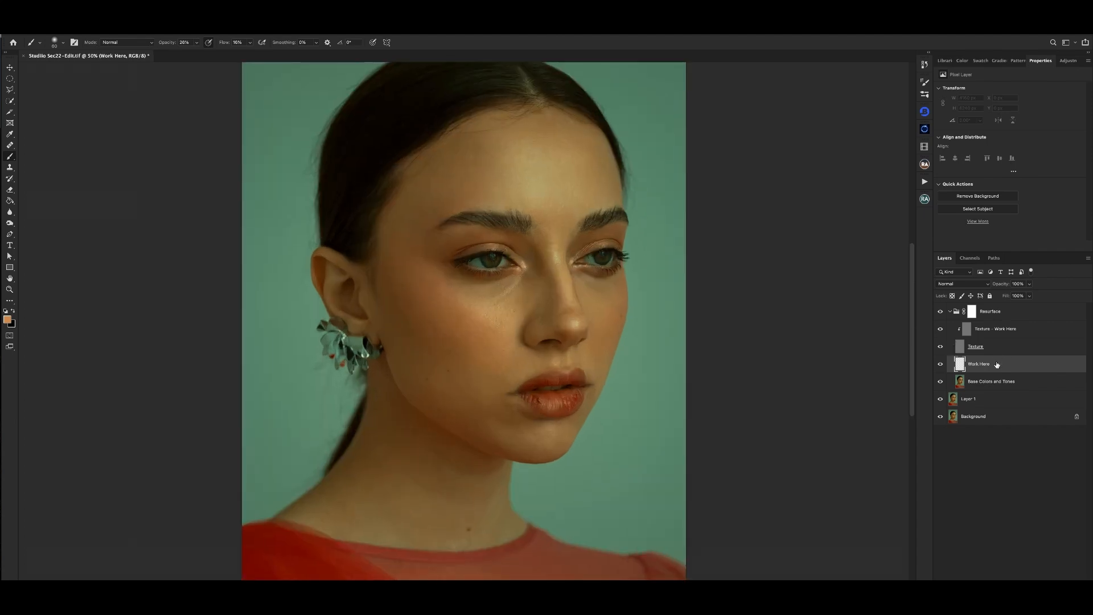
{"action": "key", "text": "ctrl+minus"}
{"action": "key", "text": "ctrl+plus"}
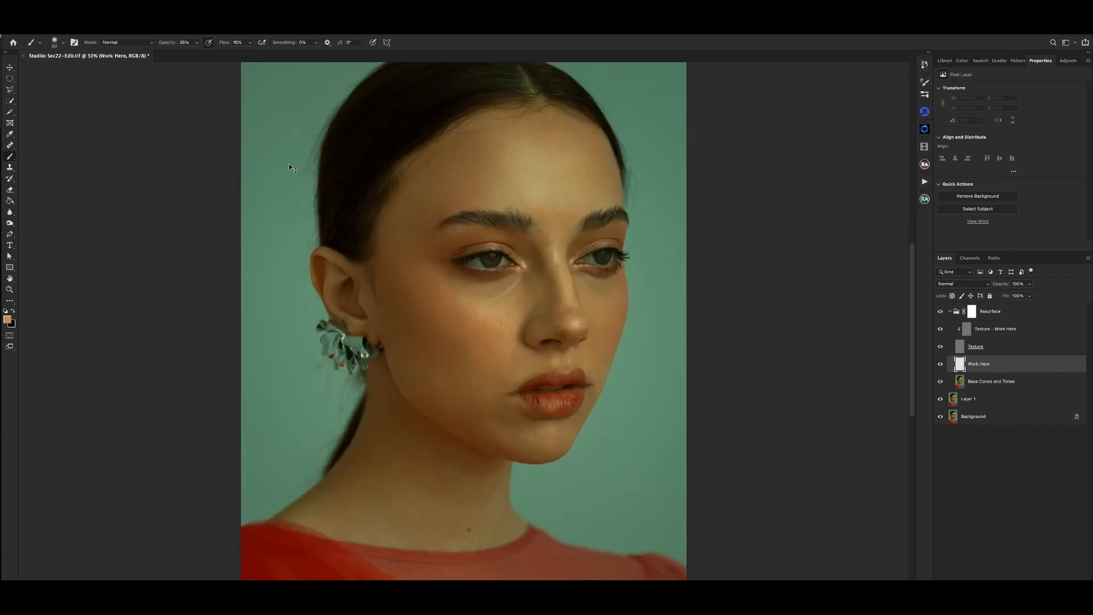
- Paint sampled brown and dark hair tones along the temple hairline on the Work Here layer to soften the skin-to-hair transition
{"action": "key", "text": "ctrl+plus"}
{"action": "left_click_drag", "start_coordinate": [427, 86], "coordinate": [444, 169]}
{"action": "left_click", "coordinate": [410, 215], "text": "alt"}
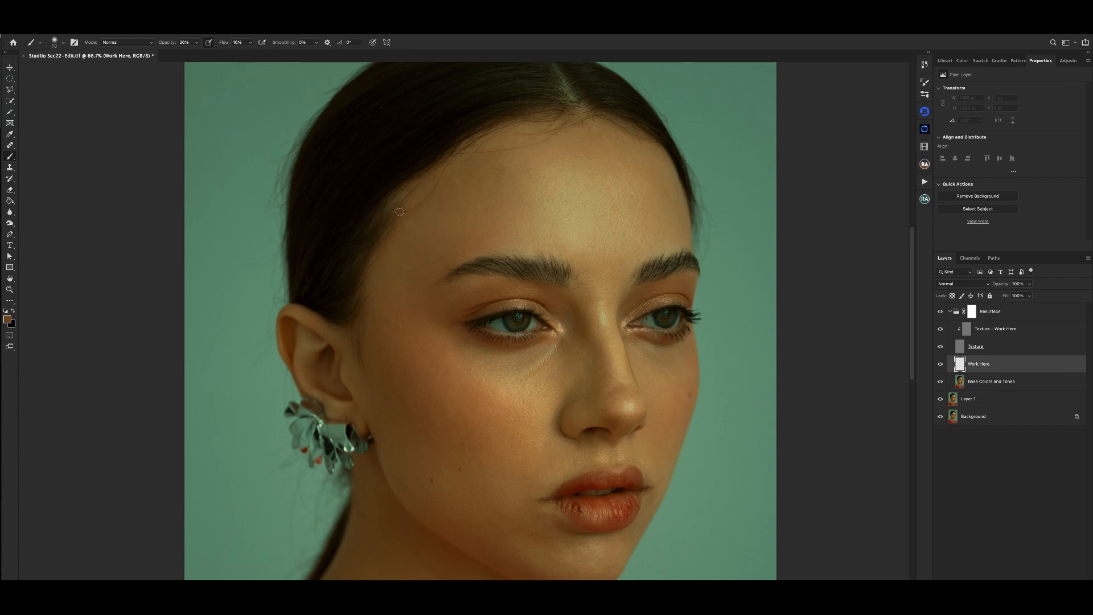
{"action": "left_click", "coordinate": [380, 221], "text": "alt"}
{"action": "key", "text": "["}
{"action": "mouse_move", "coordinate": [384, 213]}
{"action": "left_mouse_down"}
{"action": "mouse_move", "coordinate": [396, 198]}
{"action": "mouse_move", "coordinate": [370, 229]}
{"action": "left_mouse_up"}
{"action": "left_click", "coordinate": [372, 231], "text": "alt"}
{"action": "key", "text": "["}
{"action": "left_click", "coordinate": [366, 238], "text": "alt"}
{"action": "key", "text": "]"}
{"action": "left_click", "coordinate": [370, 231]}
{"action": "key", "text": "super+minus"}
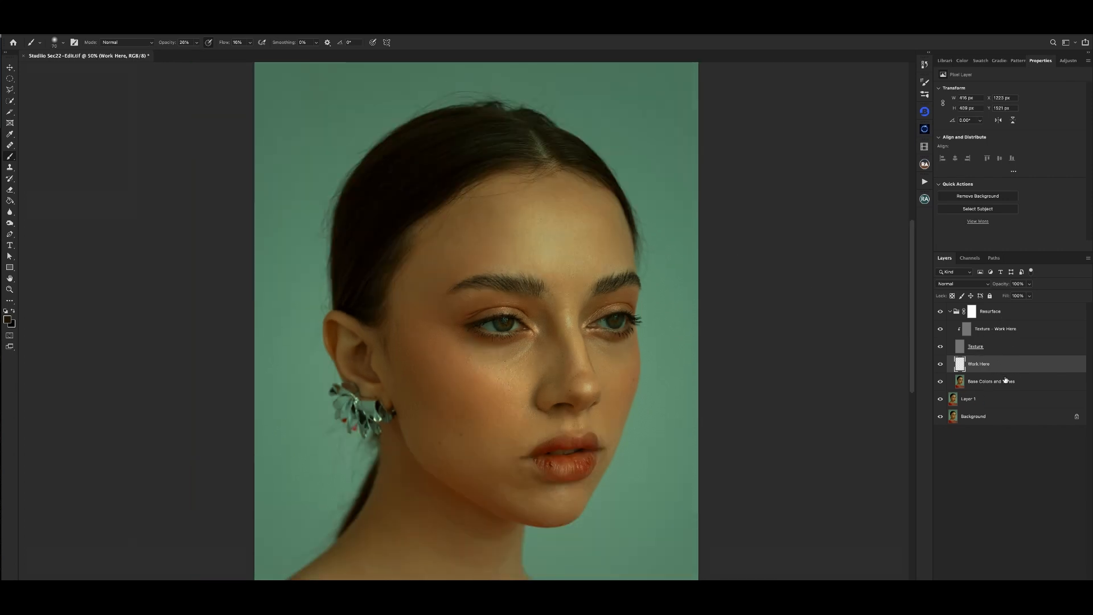
- Enlarge the brush and build up the blended tone along the temple hairline, checking the transition at different magnifications
{"action": "key", "text": "super+plus"}
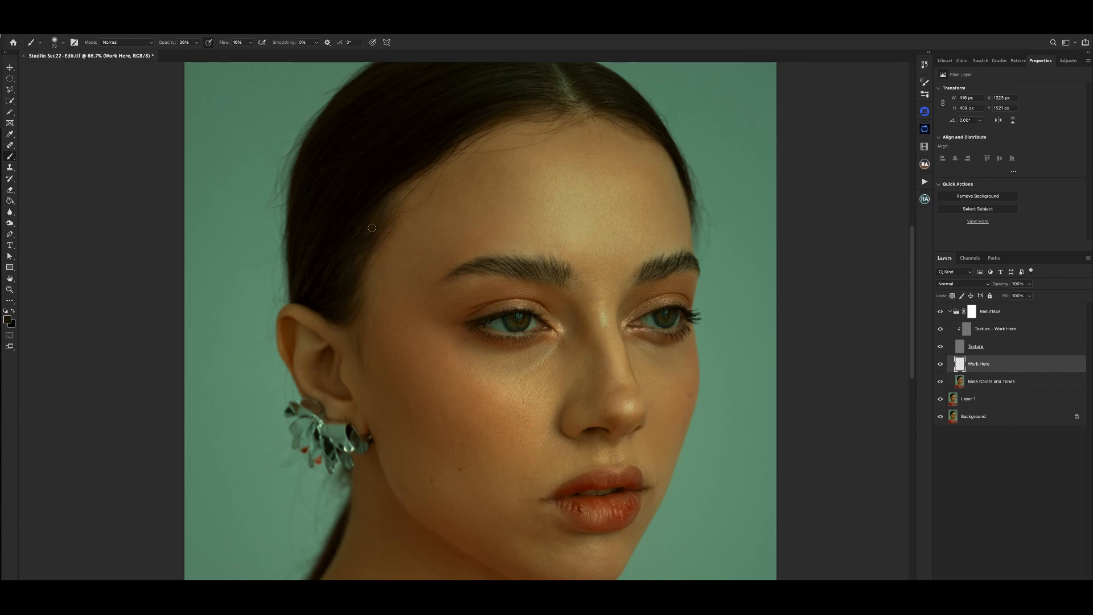
{"action": "key", "text": "]"}
{"action": "key", "text": "]"}
{"action": "left_click_drag", "start_coordinate": [380, 219], "coordinate": [370, 232]}
{"action": "key", "text": "super+minus"}
{"action": "key", "text": "super+plus"}
{"action": "left_click", "coordinate": [401, 209], "text": "alt"}
{"action": "key", "text": "bracketleft"}
{"action": "key", "text": "super+minus"}
{"action": "key", "text": "super+minus"}
{"action": "key", "text": "super+plus"}
{"action": "key", "text": "super+plus"}
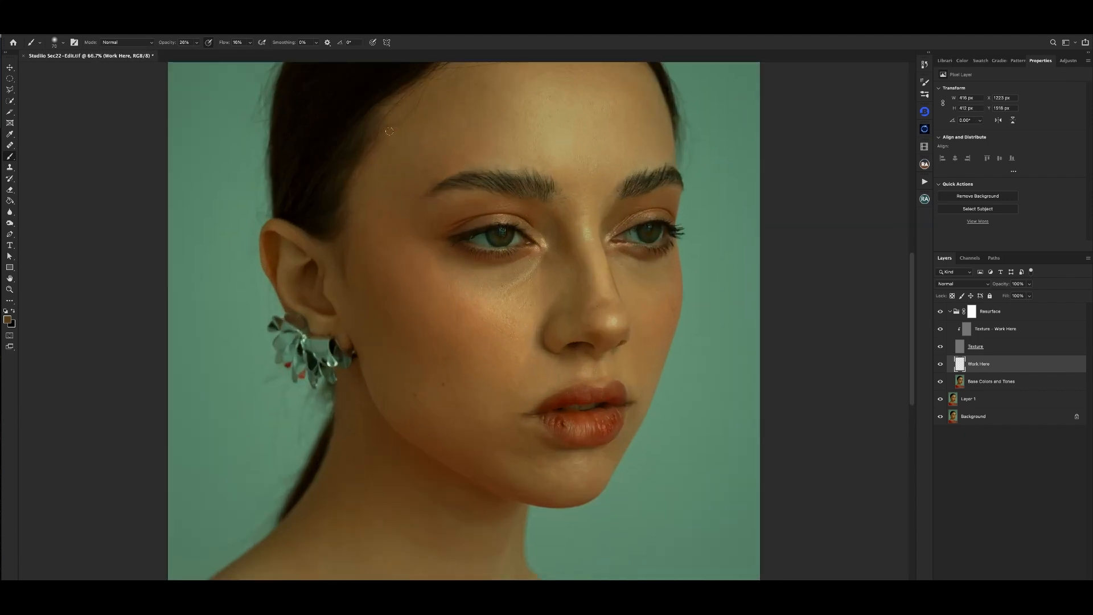
- Sample the dark hair color and fill in the lower temple hairline above the ear with a smaller soft brush
{"action": "left_click_drag", "start_coordinate": [393, 128], "coordinate": [410, 172]}
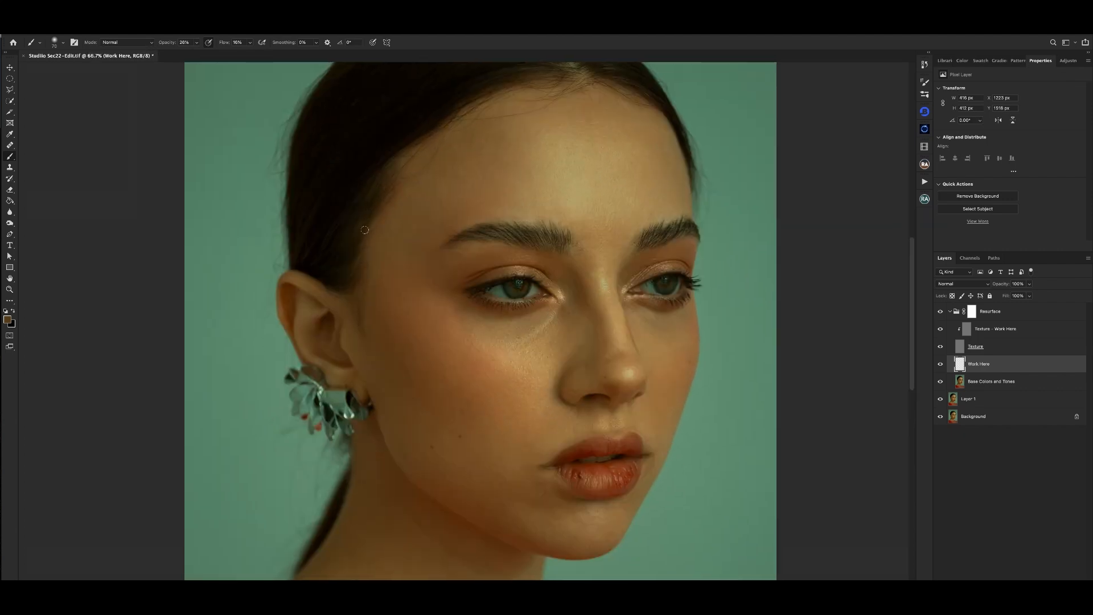
{"action": "left_click", "coordinate": [354, 242], "text": "alt"}
{"action": "key", "text": "bracketleft"}
{"action": "key", "text": "bracketleft"}
{"action": "key", "text": "bracketleft"}
{"action": "left_click_drag", "start_coordinate": [367, 227], "coordinate": [355, 228]}
{"action": "key", "text": "super+minus"}
{"action": "key", "text": "super+plus"}
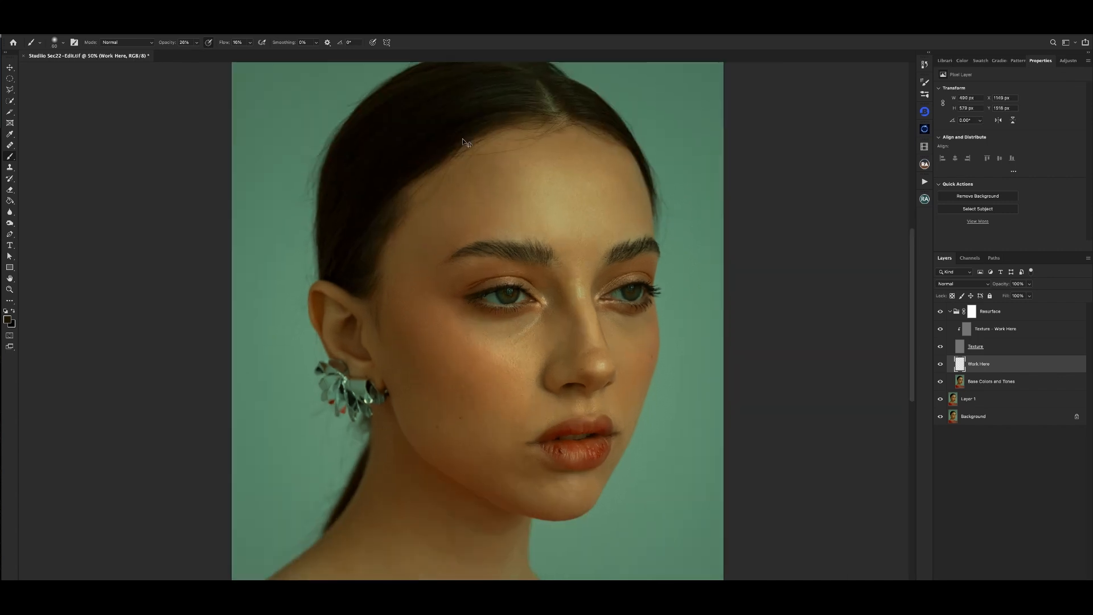
- Sample the forehead skin color and blend the tones along the upper hairline just below the hair parting
{"action": "left_click_drag", "start_coordinate": [438, 163], "coordinate": [430, 198]}
{"action": "key", "text": "super+minus"}
{"action": "key", "text": "super+plus"}
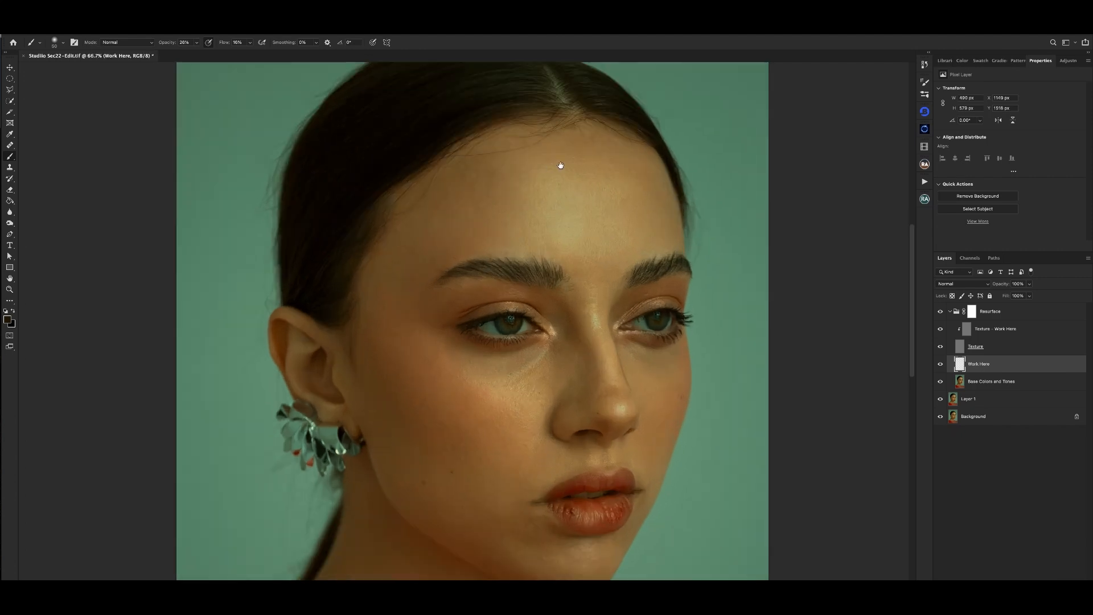
{"action": "left_click_drag", "start_coordinate": [558, 165], "coordinate": [526, 206]}
{"action": "left_click", "coordinate": [552, 172], "text": "alt"}
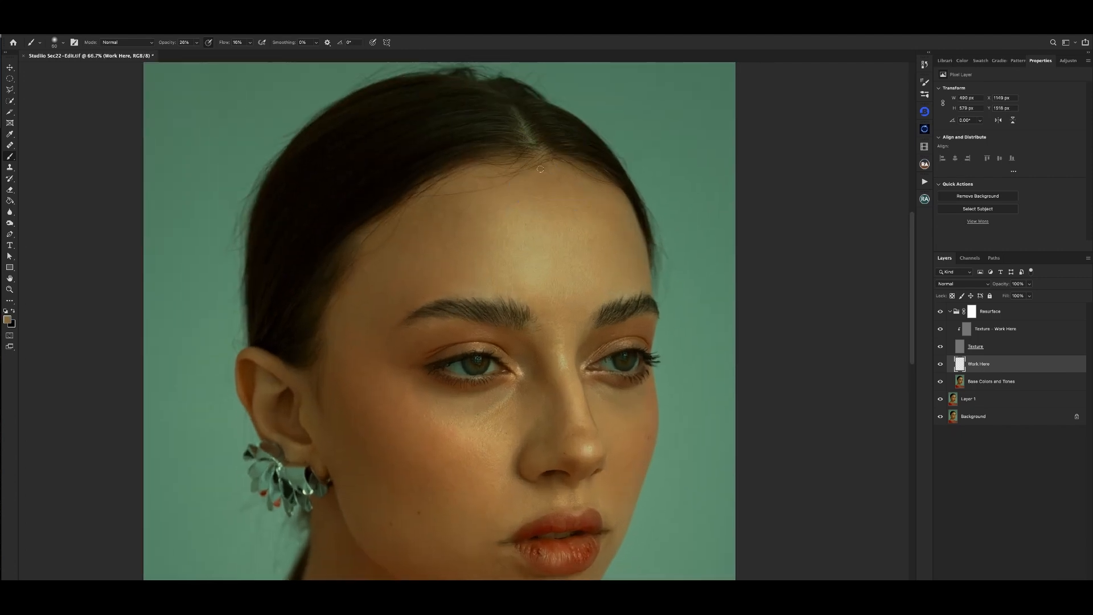
{"action": "left_click_drag", "start_coordinate": [540, 168], "coordinate": [548, 166]}
{"action": "key", "text": "super+minus"}
{"action": "key", "text": "super+plus"}
{"action": "key", "text": "super+minus"}
{"action": "key", "text": "super+plus"}
{"action": "left_click", "coordinate": [569, 182], "text": "alt"}
{"action": "key", "text": "super+minus"}
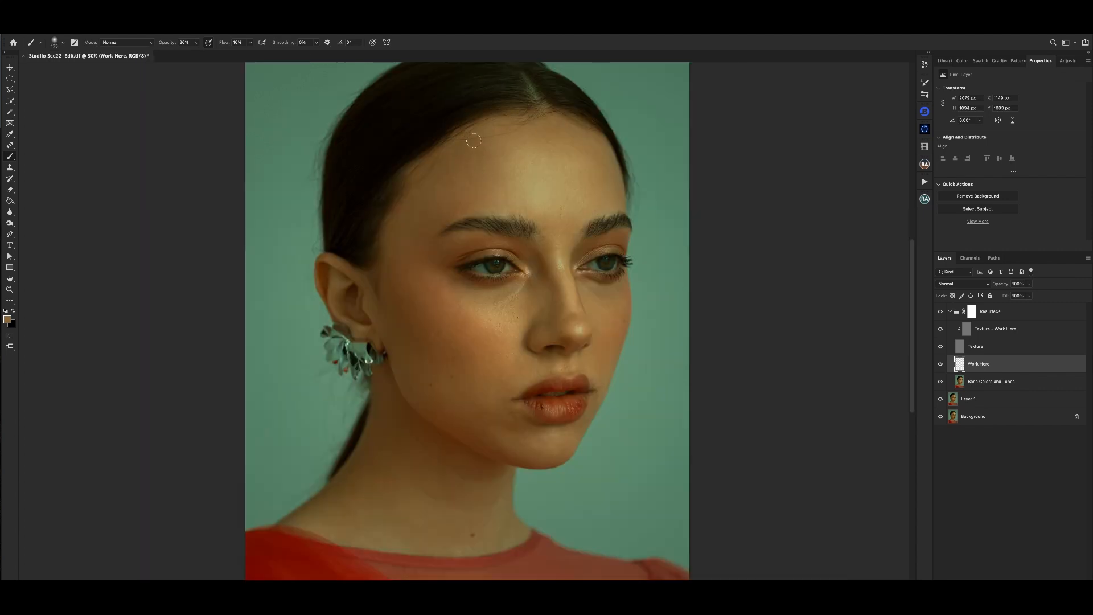
- Reduce the brush size and blend the forehead's outer edge into the hairline, checking the result against the whole portrait
{"action": "key", "text": "super+minus"}
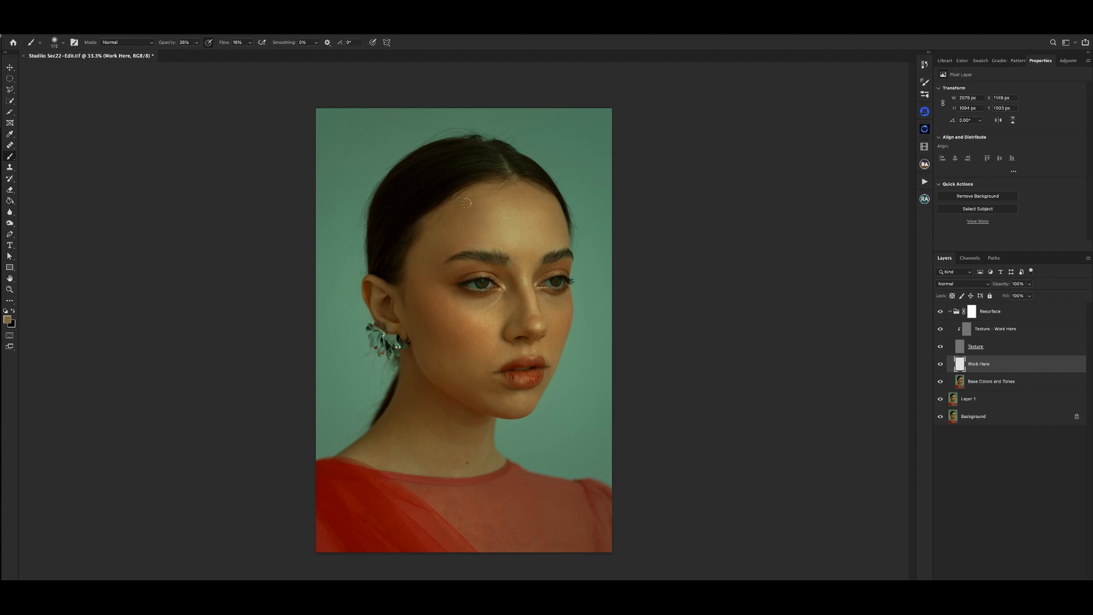
{"action": "key", "text": "bracketright"}
{"action": "key", "text": "bracketleft"}
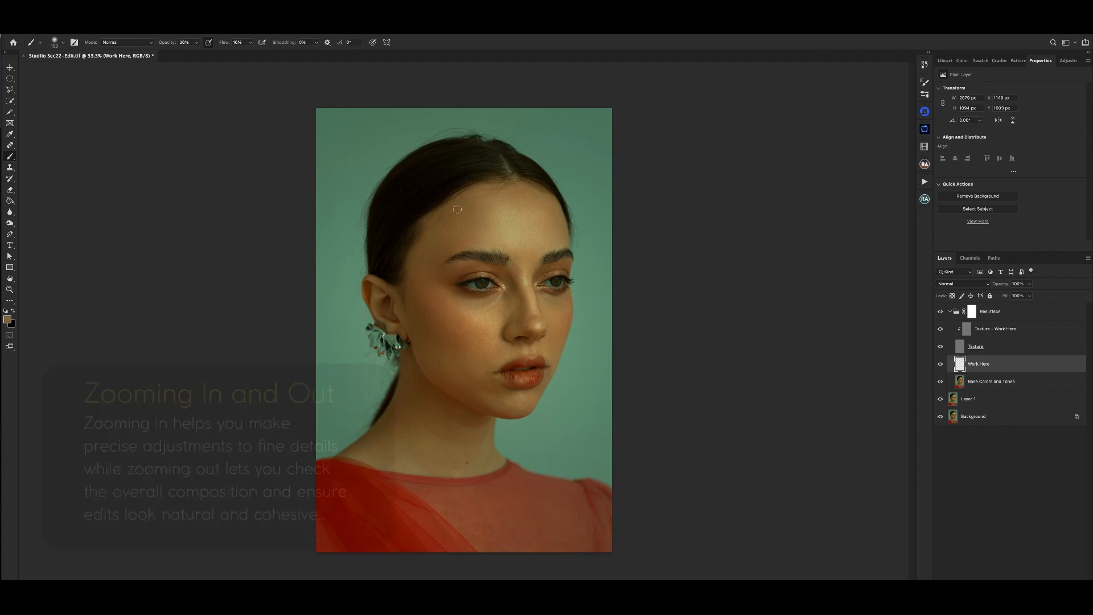
{"action": "key", "text": "super+minus"}
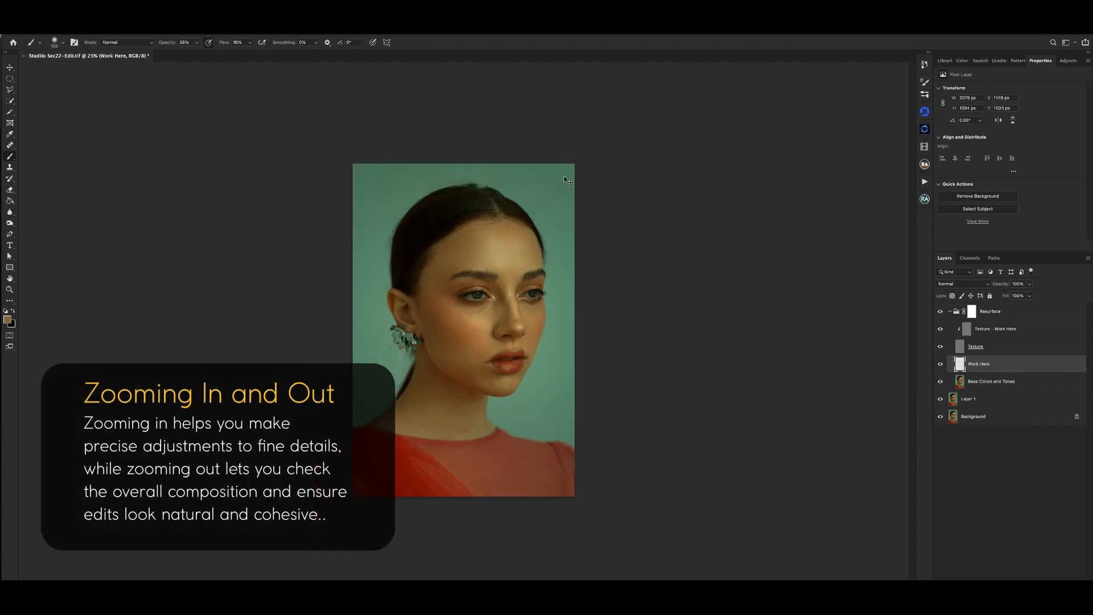
{"action": "key", "text": "super+equal"}
{"action": "key", "text": "super+equal"}
{"action": "left_click_drag", "start_coordinate": [502, 158], "coordinate": [496, 178]}
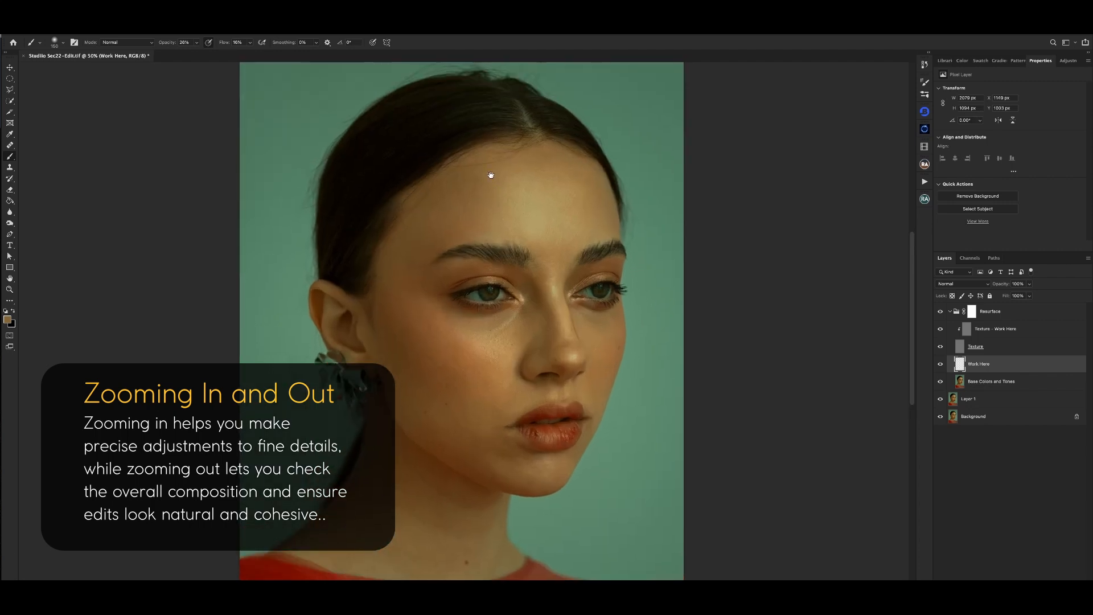
{"action": "key", "text": "bracketleft"}
{"action": "key", "text": "bracketleft"}
{"action": "key", "text": "bracketleft"}
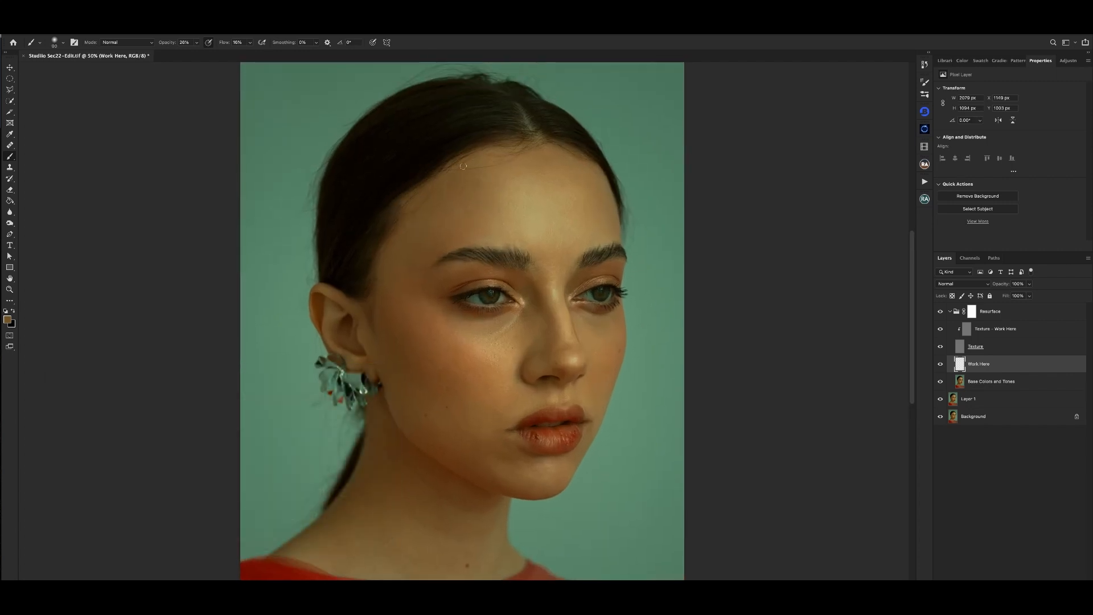
{"action": "key", "text": "bracketleft"}
{"action": "left_click", "coordinate": [415, 231]}
{"action": "key", "text": "ctrl+minus"}
{"action": "key", "text": "ctrl+minus"}
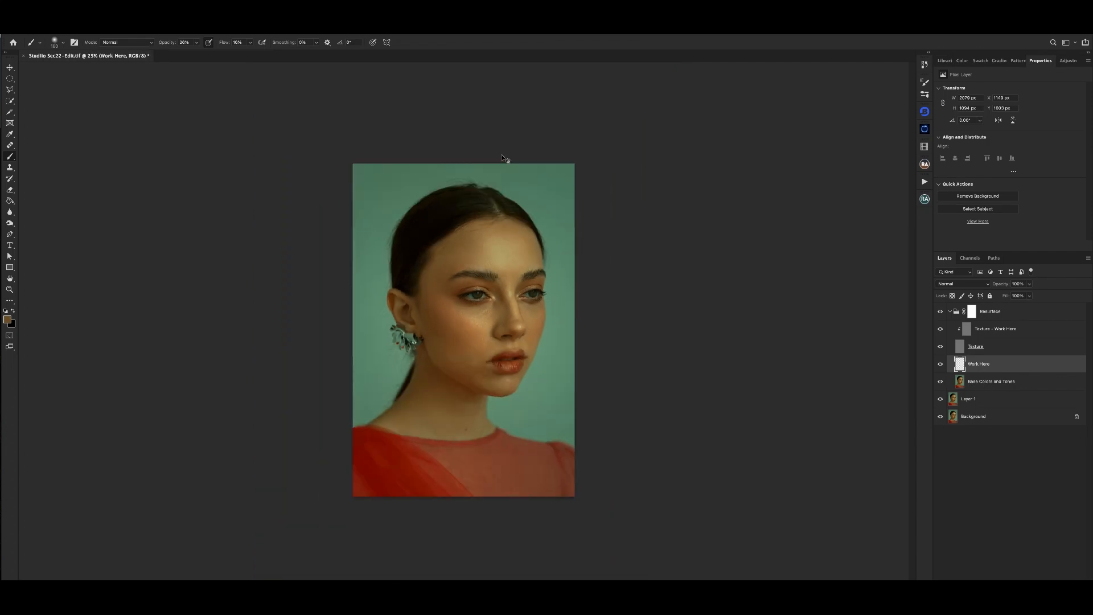
{"action": "key", "text": "ctrl+plus"}
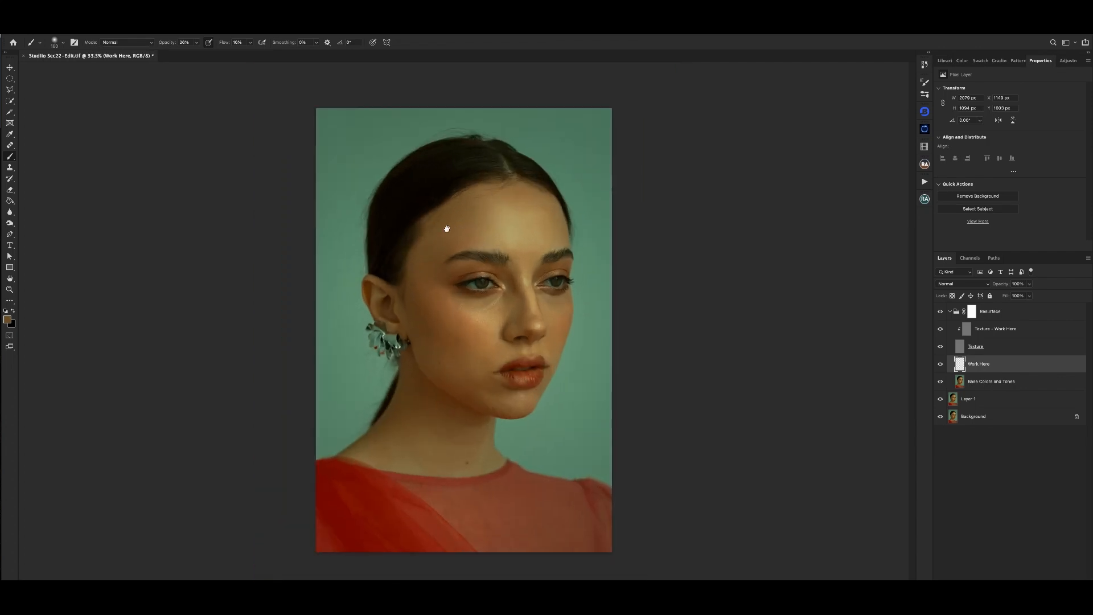
- Sample the forehead skin tone and even out the forehead's color transitions with an enlarged soft brush
{"action": "left_click", "coordinate": [495, 213], "text": "alt"}
{"action": "key", "text": "bracketright"}
{"action": "key", "text": "bracketright"}
{"action": "scroll", "coordinate": [586, 175], "scroll_direction": "down", "scroll_amount": 2}
{"action": "scroll", "coordinate": [579, 183], "scroll_direction": "up", "scroll_amount": 2}
{"action": "key", "text": "super+minus"}
{"action": "key", "text": "super+plus"}
{"action": "key", "text": "super+plus"}
{"action": "left_click_drag", "start_coordinate": [534, 217], "coordinate": [521, 172]}
{"action": "key", "text": "super+minus"}
- Reduce the brush to 100 px and examine the skin around the eyes, nose and cheek up close
{"action": "key", "text": "super+plus"}
{"action": "key", "text": "super+plus"}
{"action": "key", "text": "bracketleft"}
{"action": "key", "text": "bracketleft"}
{"action": "key", "text": "bracketleft"}
{"action": "key", "text": "super+plus"}
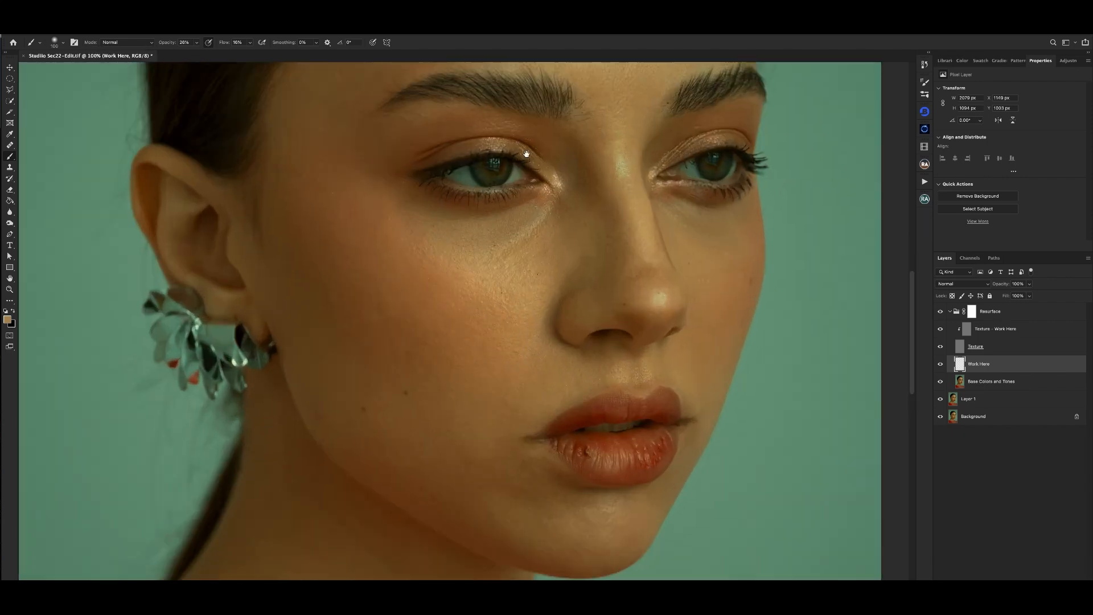
{"action": "left_click_drag", "start_coordinate": [533, 117], "coordinate": [532, 183]}
{"action": "key", "text": "super+minus"}
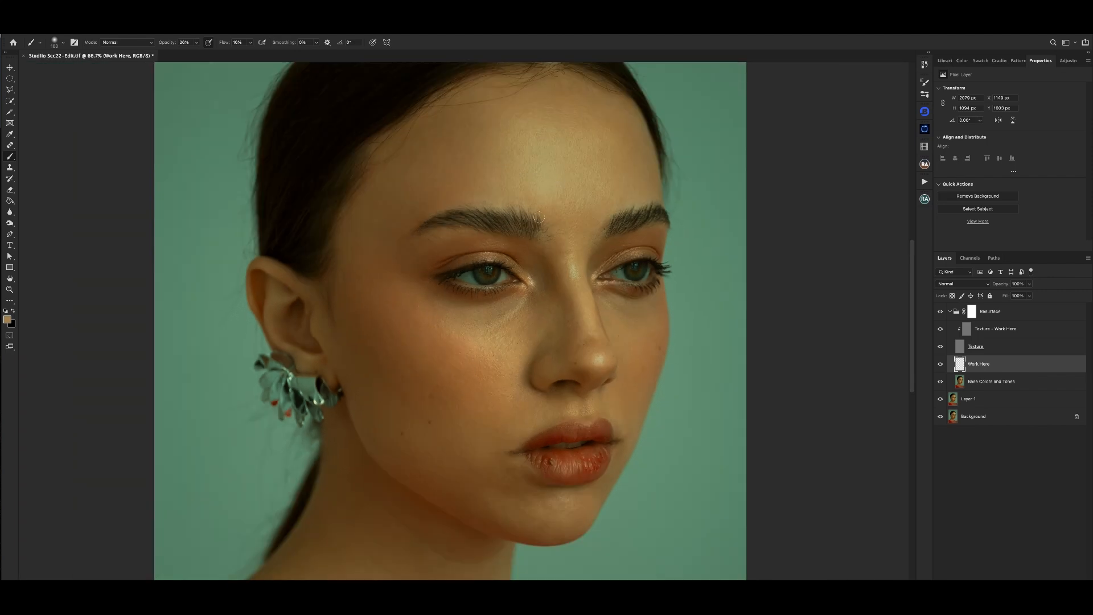
{"action": "key", "text": "super+plus"}
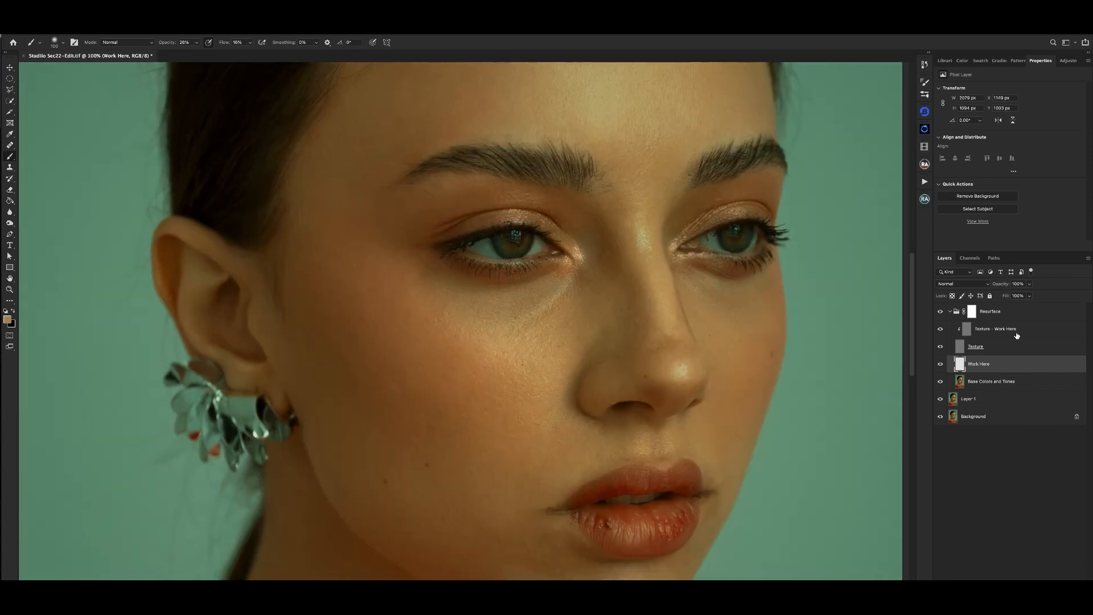
- Switch to the Clone Stamp on the "Texture - Work Here" layer and sample clean skin below the near eyebrow's tail with a smaller brush
{"action": "left_click", "coordinate": [1018, 334]}
{"action": "key", "text": "s"}
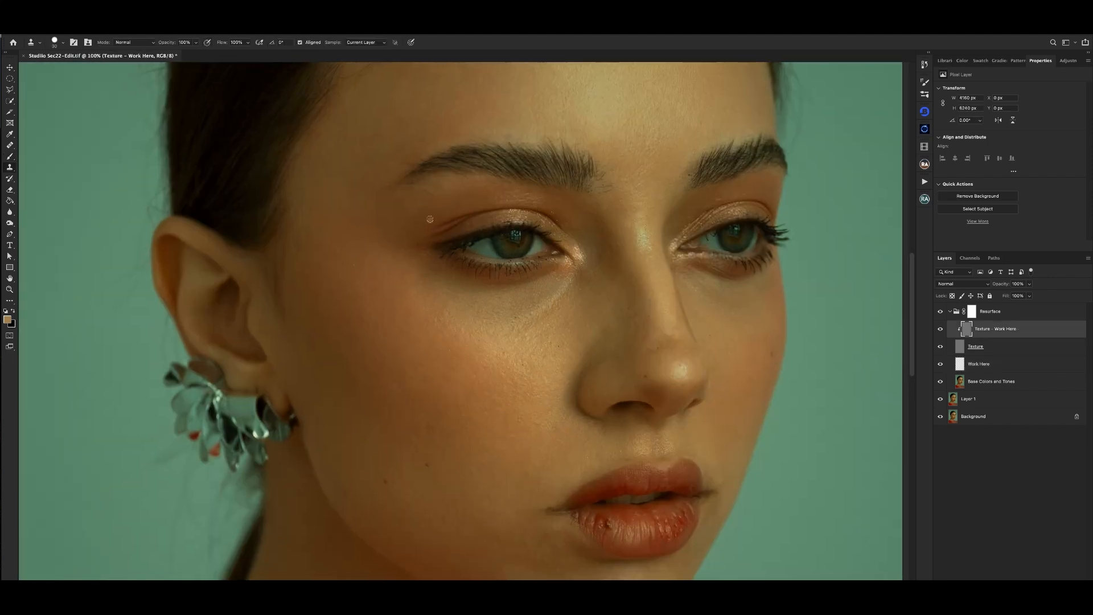
{"action": "key", "text": "super+plus"}
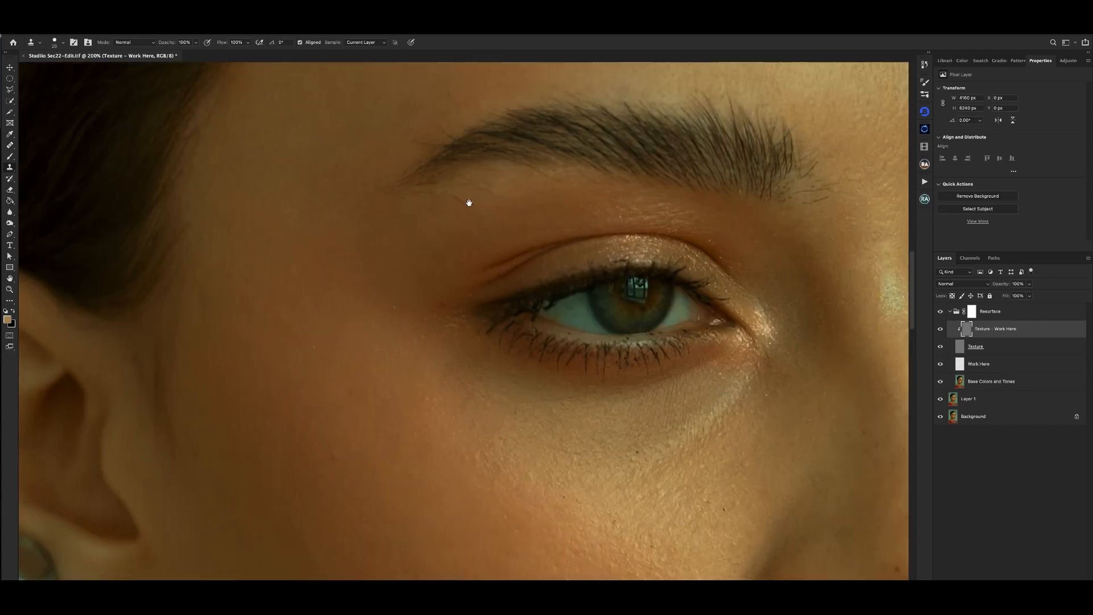
{"action": "key", "text": "bracketleft"}
{"action": "left_click", "coordinate": [461, 213], "text": "alt"}
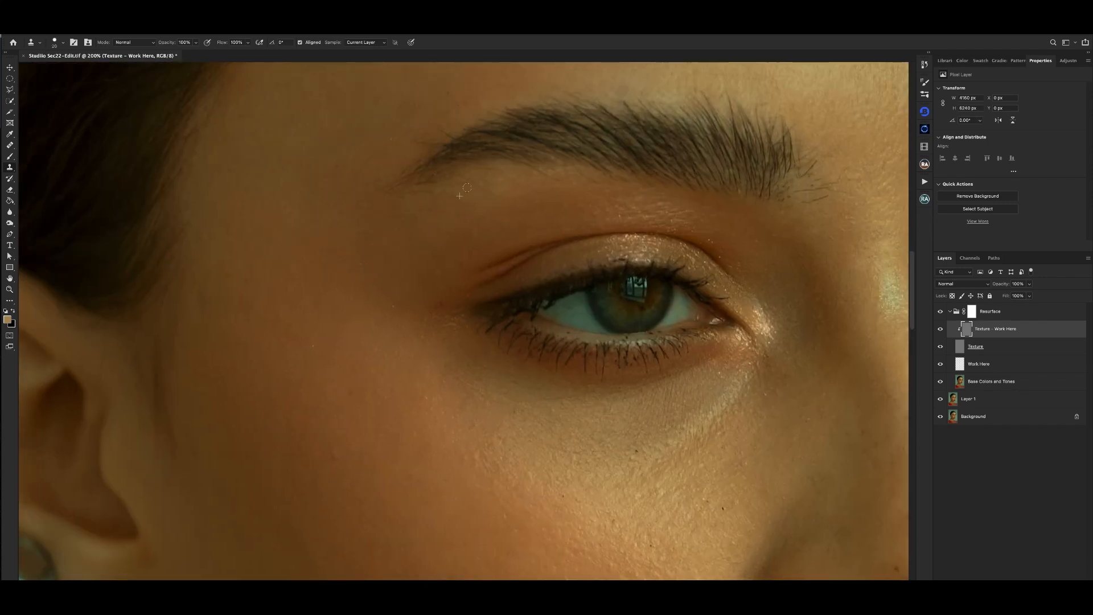
{"action": "key", "text": "bracketright"}
{"action": "key", "text": "bracketleft"}
- Clone clean skin texture over the fine stray hairs beneath the outer tail of the near eyebrow
{"action": "key", "text": "super+minus"}
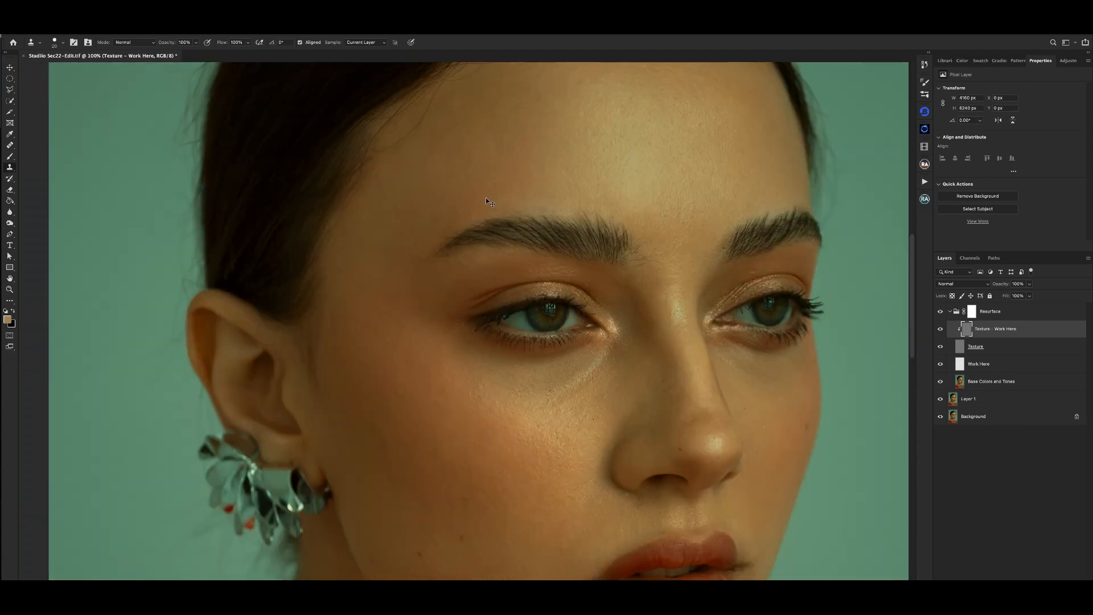
{"action": "key", "text": "super+plus"}
{"action": "left_click", "coordinate": [473, 203]}
{"action": "left_click", "coordinate": [435, 221], "text": "alt"}
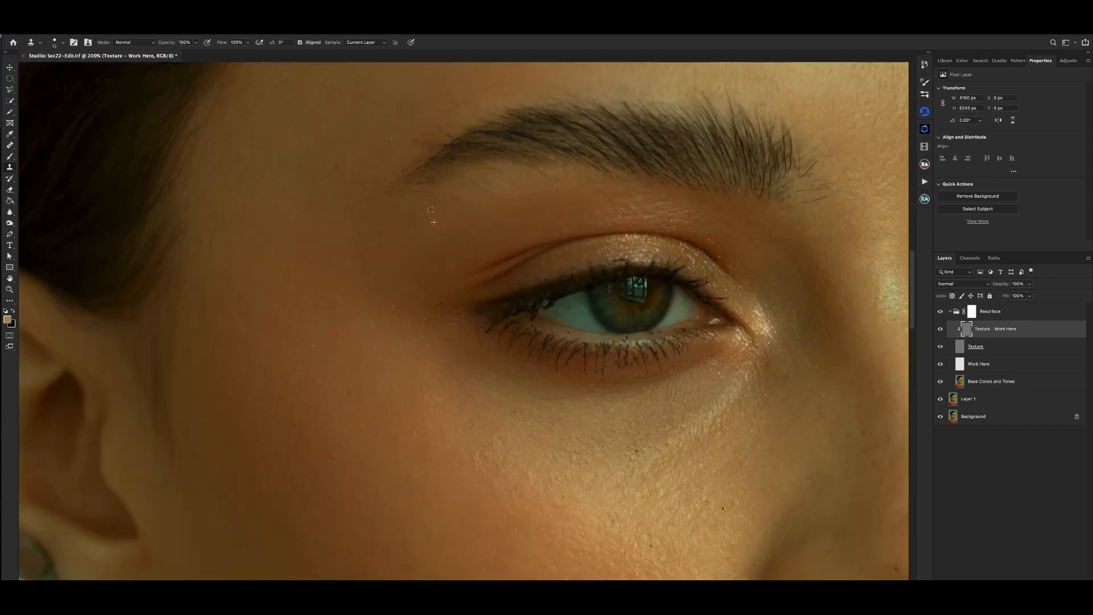
{"action": "left_click_drag", "start_coordinate": [431, 210], "coordinate": [408, 210]}
{"action": "key", "text": "ctrl+minus"}
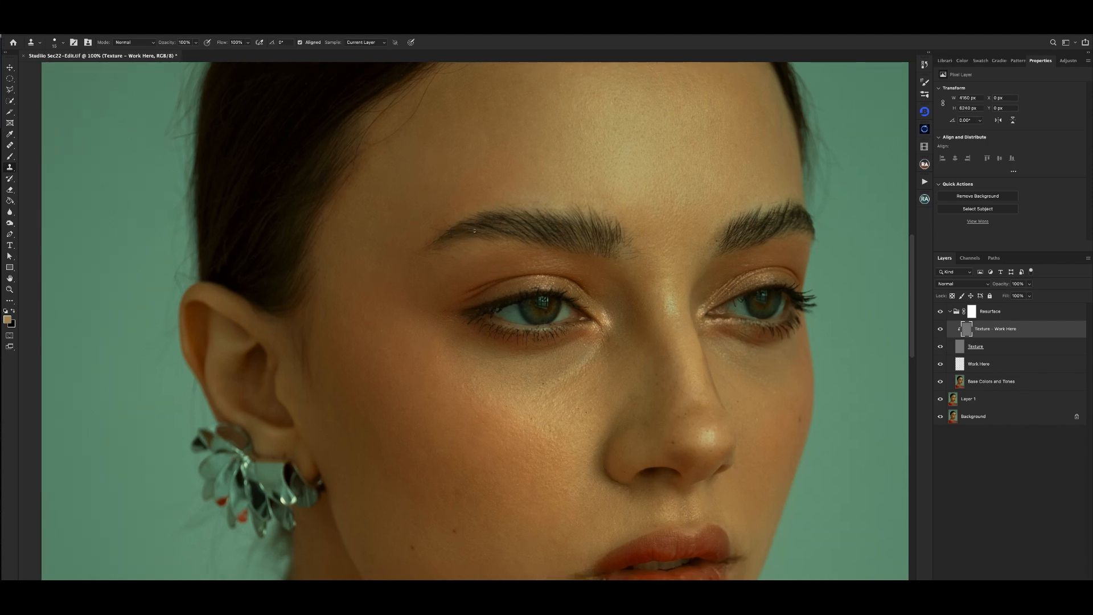
- Clone skin texture over the stray hairs below the inner end of the near eyebrow, beside the nose bridge
{"action": "key", "text": "ctrl+plus"}
{"action": "left_click_drag", "start_coordinate": [594, 219], "coordinate": [480, 225]}
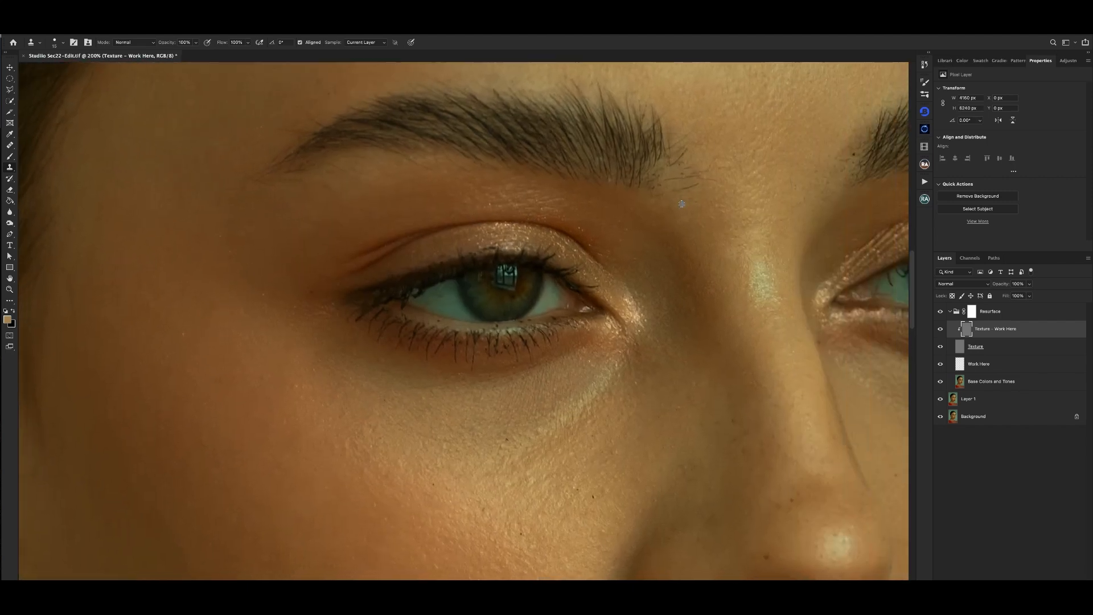
{"action": "key", "text": "ctrl+minus"}
{"action": "key", "text": "ctrl+plus"}
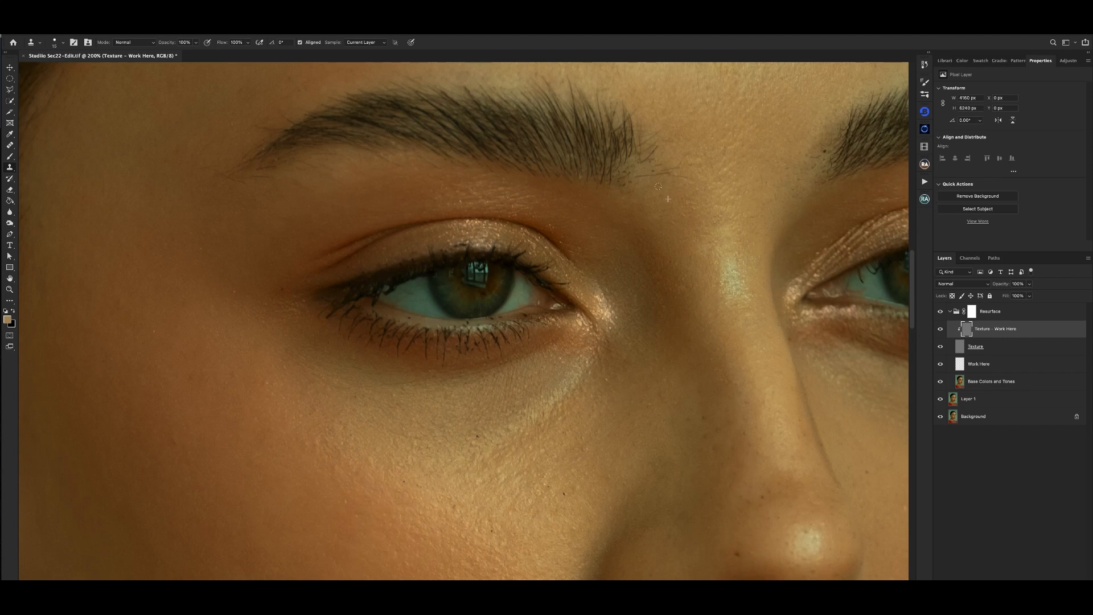
{"action": "mouse_move", "coordinate": [658, 186]}
{"action": "left_mouse_down"}
{"action": "mouse_move", "coordinate": [682, 222]}
{"action": "mouse_move", "coordinate": [669, 213]}
{"action": "left_mouse_up"}
{"action": "left_click", "coordinate": [667, 215], "text": "alt"}
- Refine the cloned texture between the near eyebrow's inner end and the nose bridge, checking it against the wider portrait
{"action": "key", "text": "super+minus"}
{"action": "key", "text": "super+equal"}
{"action": "left_click_drag", "start_coordinate": [691, 208], "coordinate": [676, 217]}
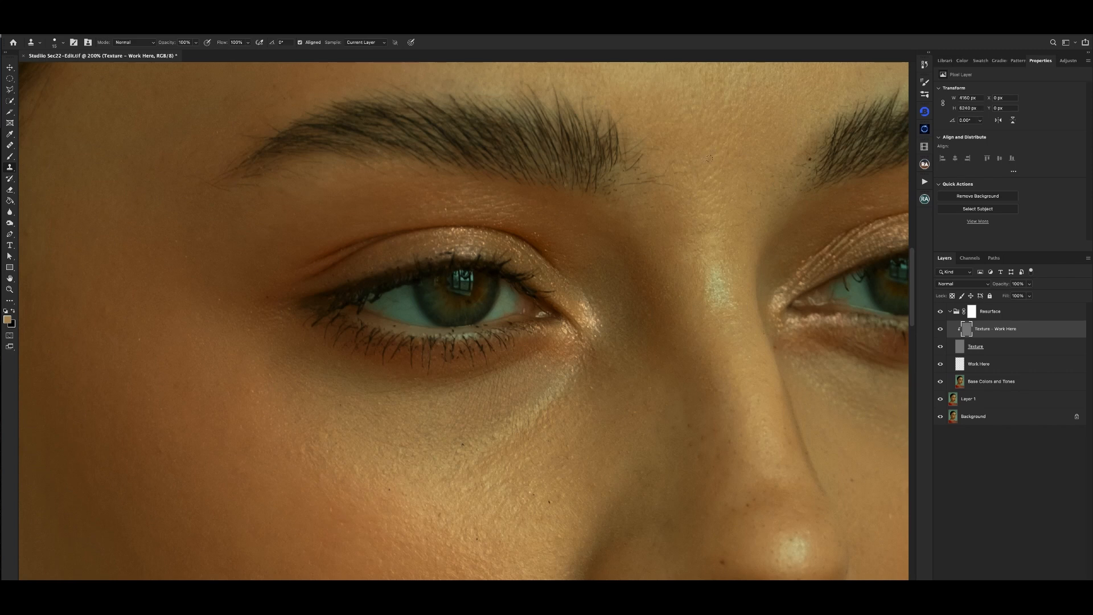
{"action": "left_click_drag", "start_coordinate": [665, 187], "coordinate": [670, 181]}
{"action": "key", "text": "super+minus"}
{"action": "key", "text": "super+minus"}
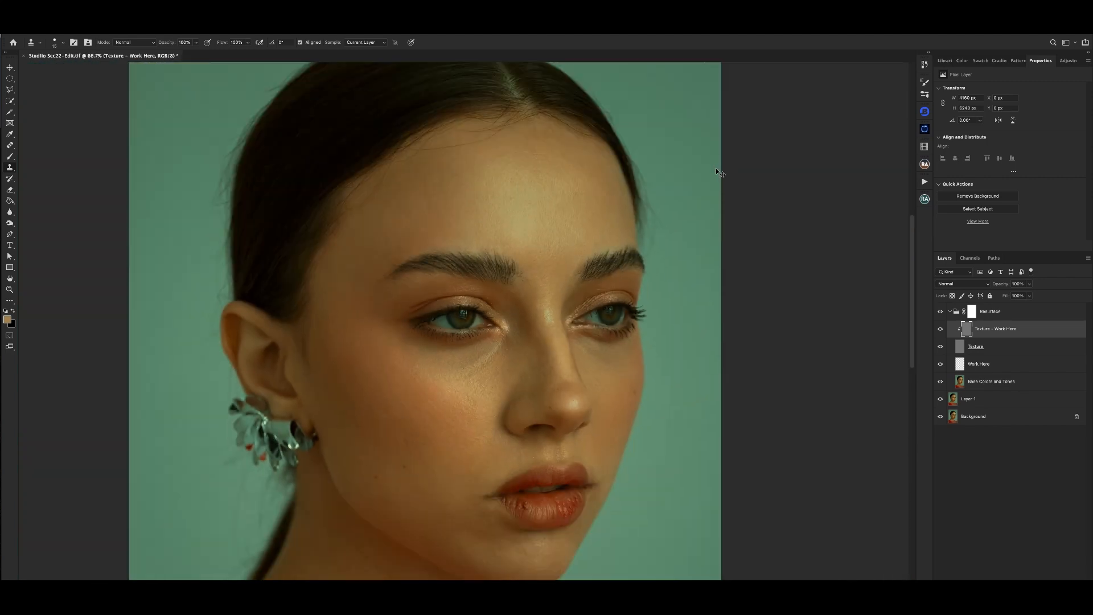
- Enlarge the Clone Stamp brush slightly and clean the skin texture beneath the far eyebrow, above its eyelid
{"action": "key", "text": "super+plus"}
{"action": "key", "text": "super+plus"}
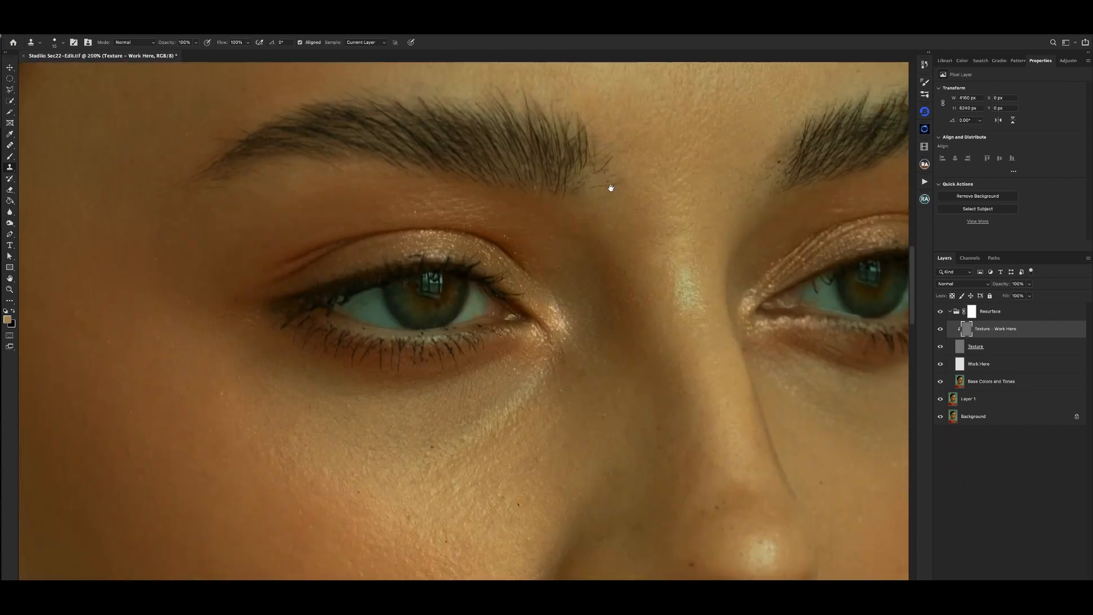
{"action": "scroll", "coordinate": [715, 186], "scroll_direction": "right", "scroll_amount": 4}
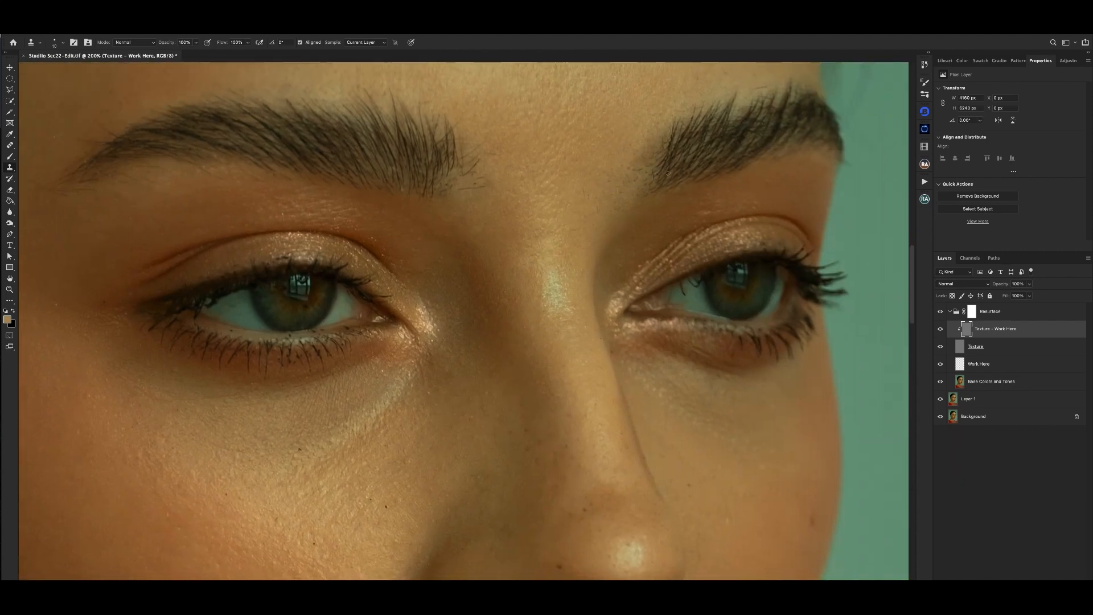
{"action": "key", "text": "bracketright"}
{"action": "left_click_drag", "start_coordinate": [700, 208], "coordinate": [706, 213]}
{"action": "key", "text": "super+minus"}
{"action": "key", "text": "super+minus"}
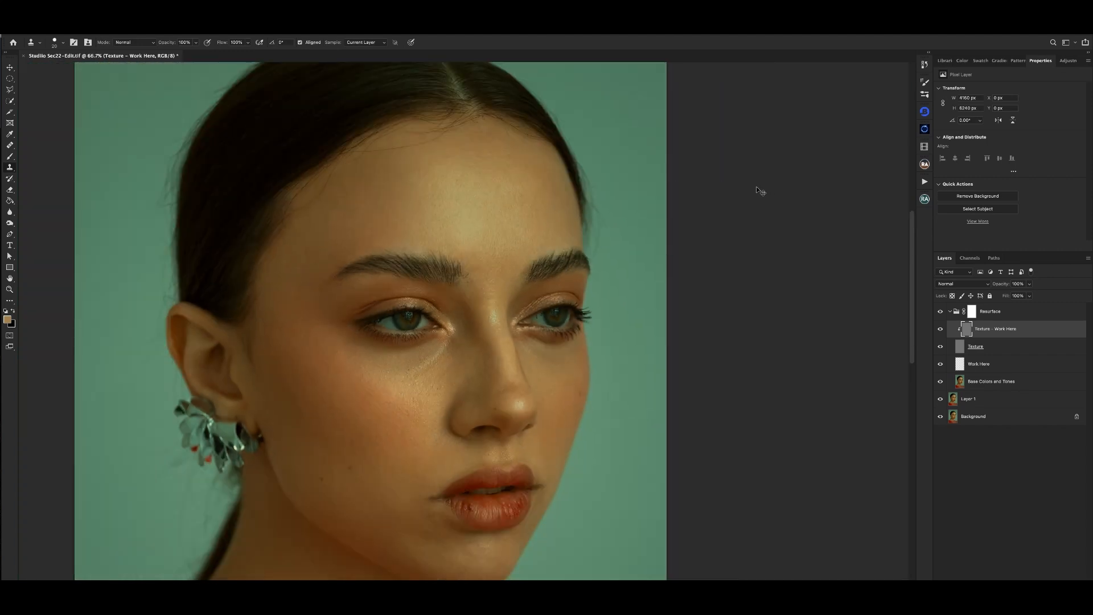
- Clone clean skin texture over small blemishes on the forehead, from above the far eyebrow to the bright central area
{"action": "key", "text": "super+plus"}
{"action": "left_click_drag", "start_coordinate": [609, 166], "coordinate": [559, 227]}
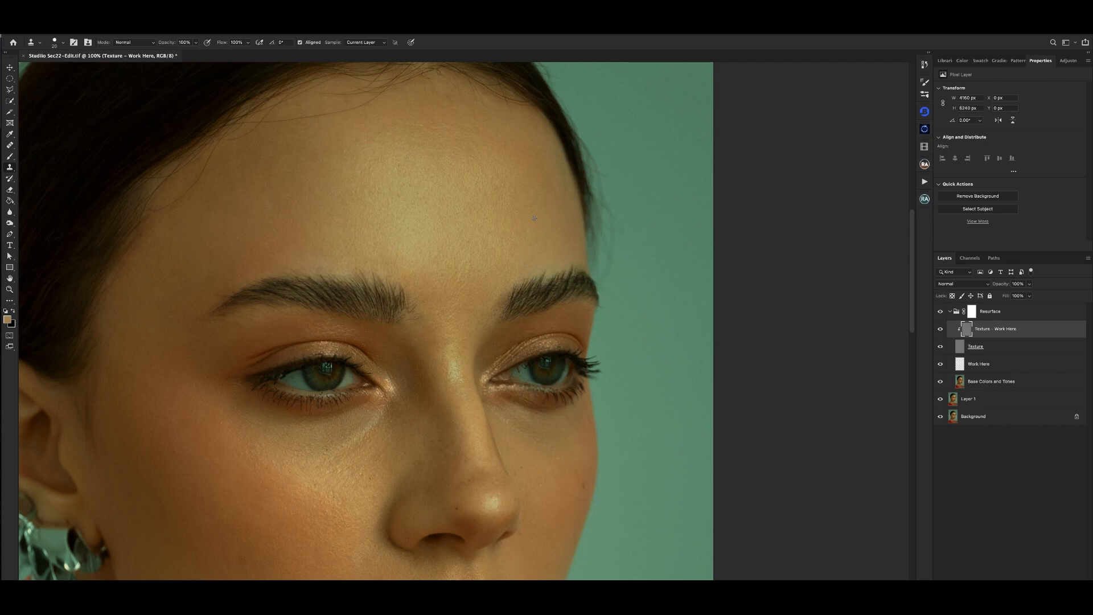
{"action": "key", "text": "super+plus"}
{"action": "left_click_drag", "start_coordinate": [557, 123], "coordinate": [535, 229]}
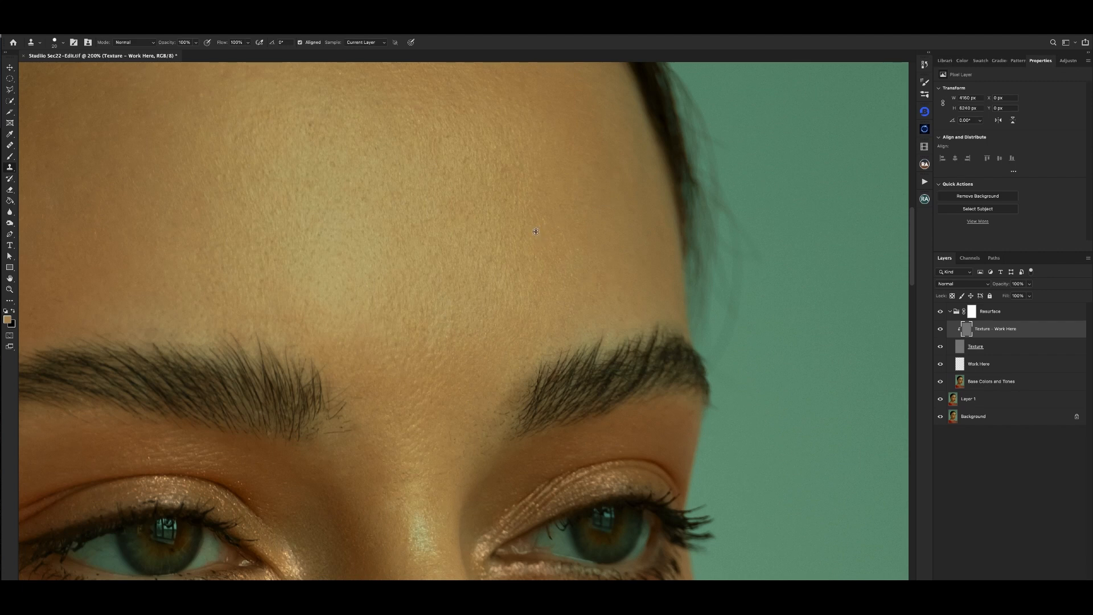
{"action": "left_click", "coordinate": [536, 232], "text": "alt"}
{"action": "scroll", "coordinate": [526, 248], "scroll_direction": "up", "scroll_amount": 2}
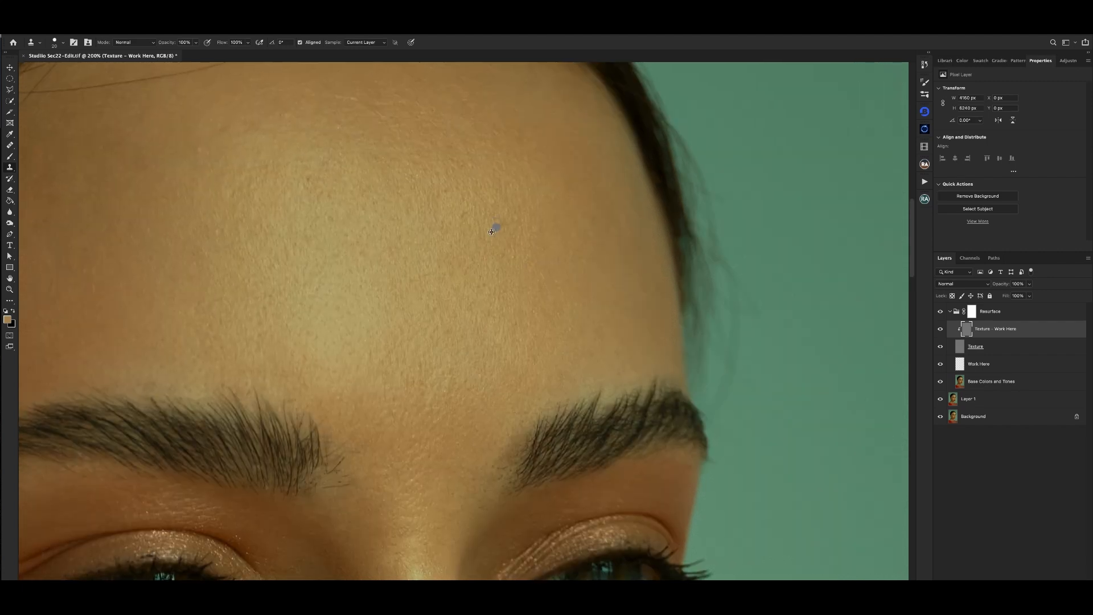
{"action": "left_click_drag", "start_coordinate": [466, 226], "coordinate": [483, 238]}
{"action": "left_click", "coordinate": [323, 219], "text": "alt"}
{"action": "left_click", "coordinate": [325, 195]}
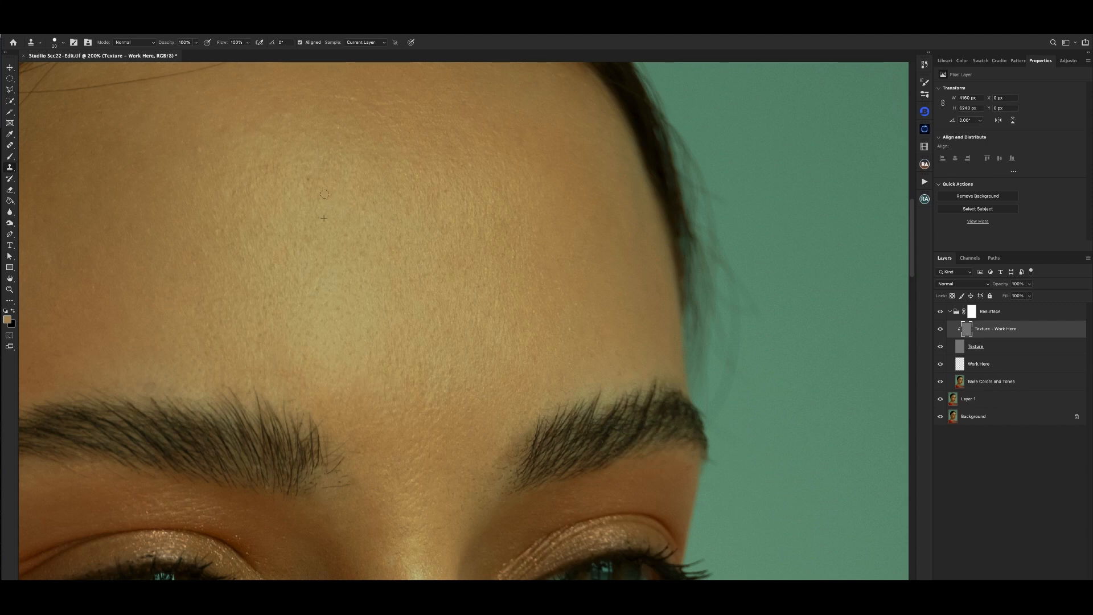
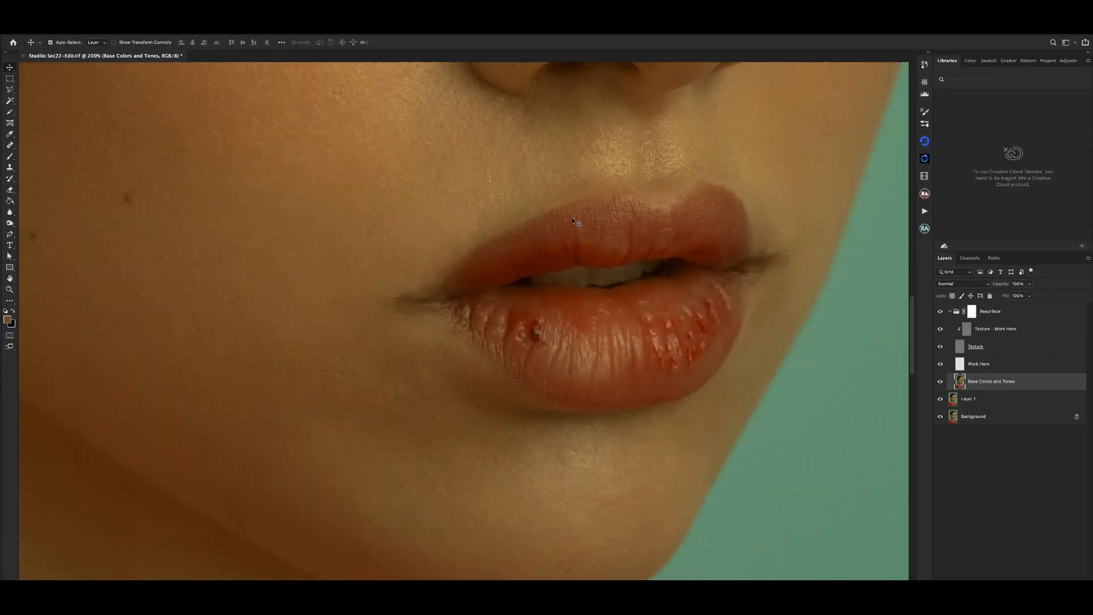
- On the Texture - Work Here layer, use the Clone Stamp to clean the texture of the dark blemish on the lower lip's near side
{"action": "key", "text": "super+plus"}
{"action": "left_click_drag", "start_coordinate": [602, 274], "coordinate": [515, 249]}
{"action": "left_click", "coordinate": [972, 336]}
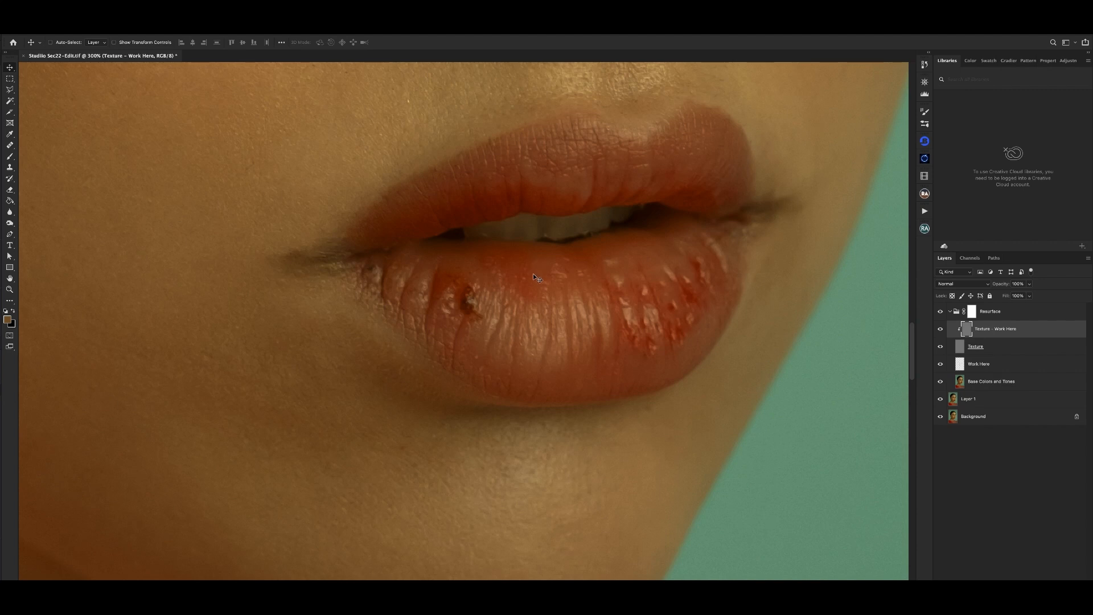
{"action": "key", "text": "s"}
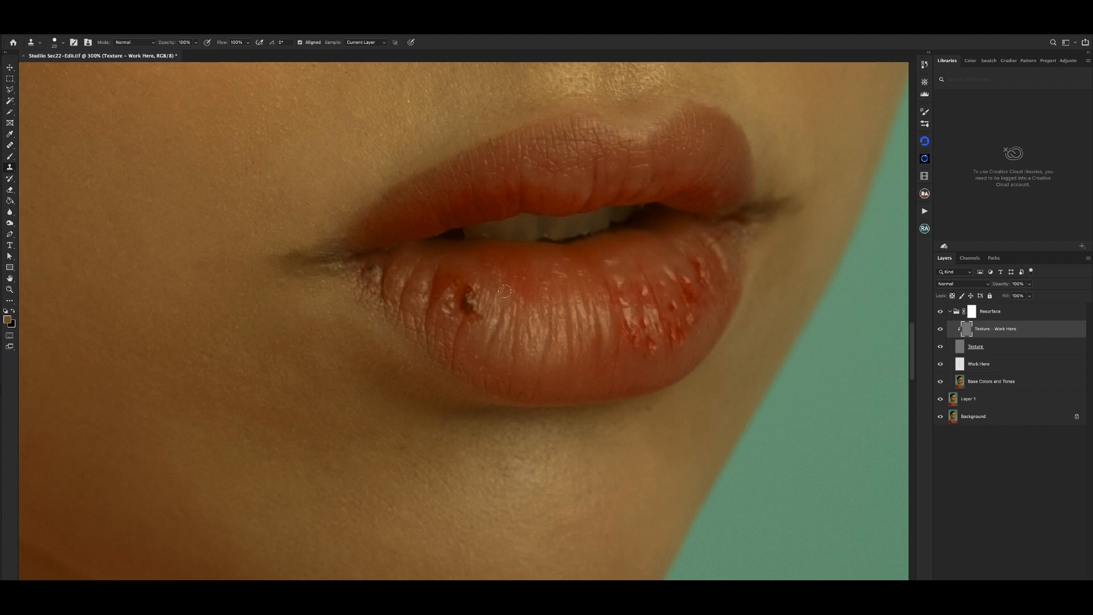
{"action": "left_click", "coordinate": [490, 317], "text": "alt"}
{"action": "left_click", "coordinate": [479, 314]}
{"action": "left_click", "coordinate": [499, 290], "text": "alt"}
{"action": "left_click", "coordinate": [488, 309], "text": "alt"}
{"action": "left_click", "coordinate": [463, 299]}
{"action": "left_click_drag", "start_coordinate": [466, 303], "coordinate": [467, 313]}
- Reduce the Clone Stamp brush and clean the small bumps at the lower lip's upper edge near the near mouth corner
{"action": "key", "text": "bracketleft"}
{"action": "key", "text": "bracketleft"}
{"action": "left_click", "coordinate": [433, 259], "text": "alt"}
{"action": "left_click", "coordinate": [415, 263]}
{"action": "key", "text": "ctrl+minus"}
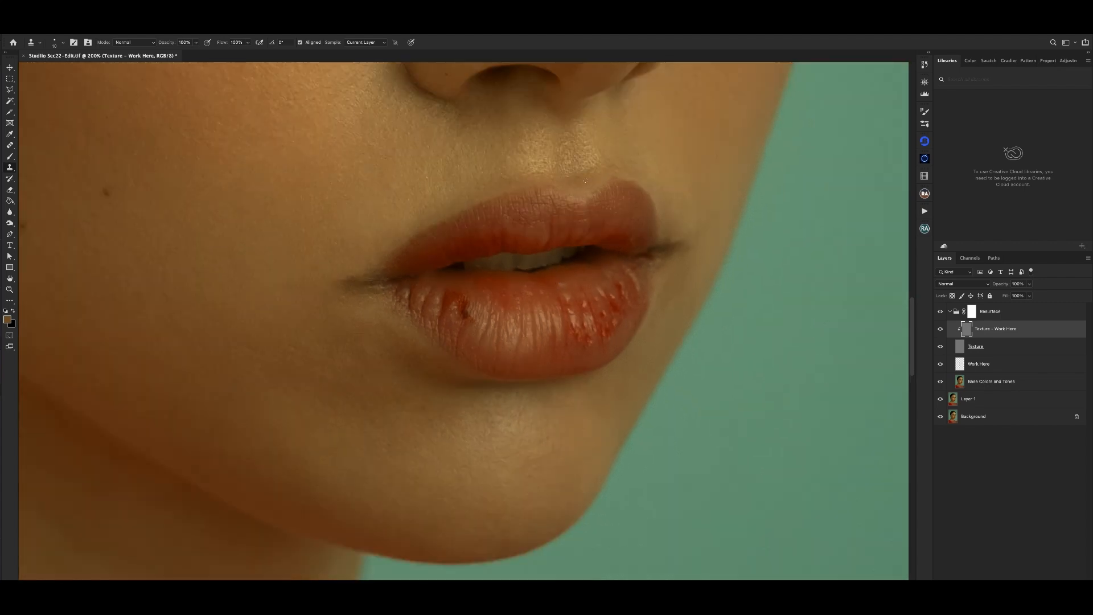
{"action": "key", "text": "ctrl+plus"}
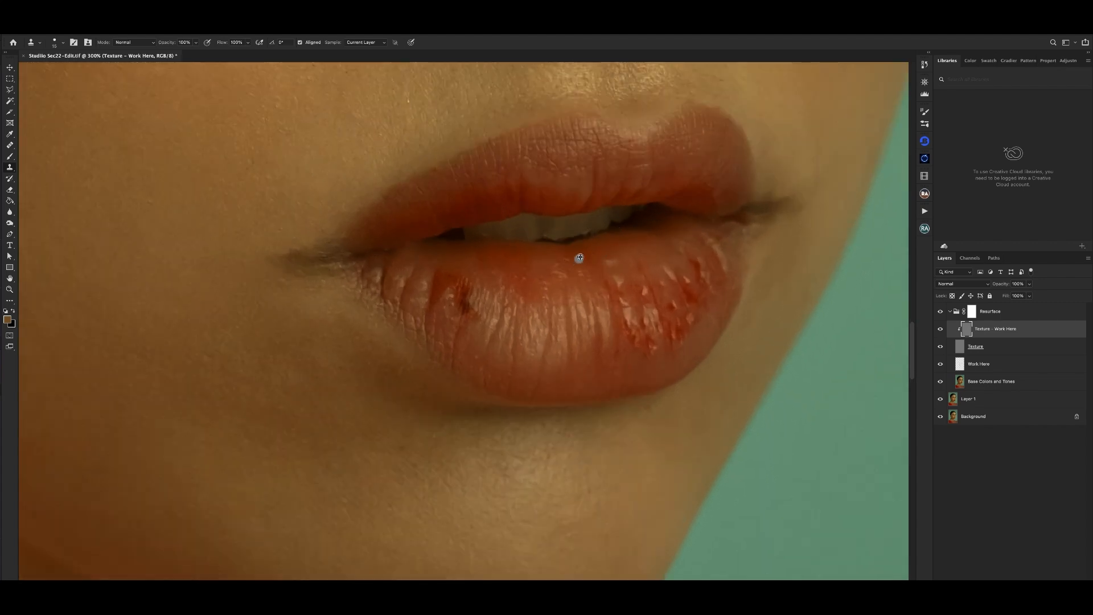
- Clone clean texture along the central upper edge of the lower lip, just beneath the teeth
{"action": "left_click", "coordinate": [579, 257], "text": "alt"}
{"action": "left_click_drag", "start_coordinate": [563, 262], "coordinate": [564, 276]}
{"action": "left_click", "coordinate": [583, 270], "text": "alt"}
{"action": "left_click", "coordinate": [583, 263], "text": "alt"}
{"action": "left_click", "coordinate": [581, 277]}
{"action": "left_click", "coordinate": [673, 260], "text": "alt"}
{"action": "key", "text": "ctrl+minus"}
{"action": "key", "text": "ctrl+plus"}
{"action": "key", "text": "ctrl+plus"}
- Shrink the Clone Stamp brush further and clean the texture where the lips meet at the near mouth corner
{"action": "key", "text": "bracketleft"}
{"action": "key", "text": "bracketleft"}
{"action": "key", "text": "bracketleft"}
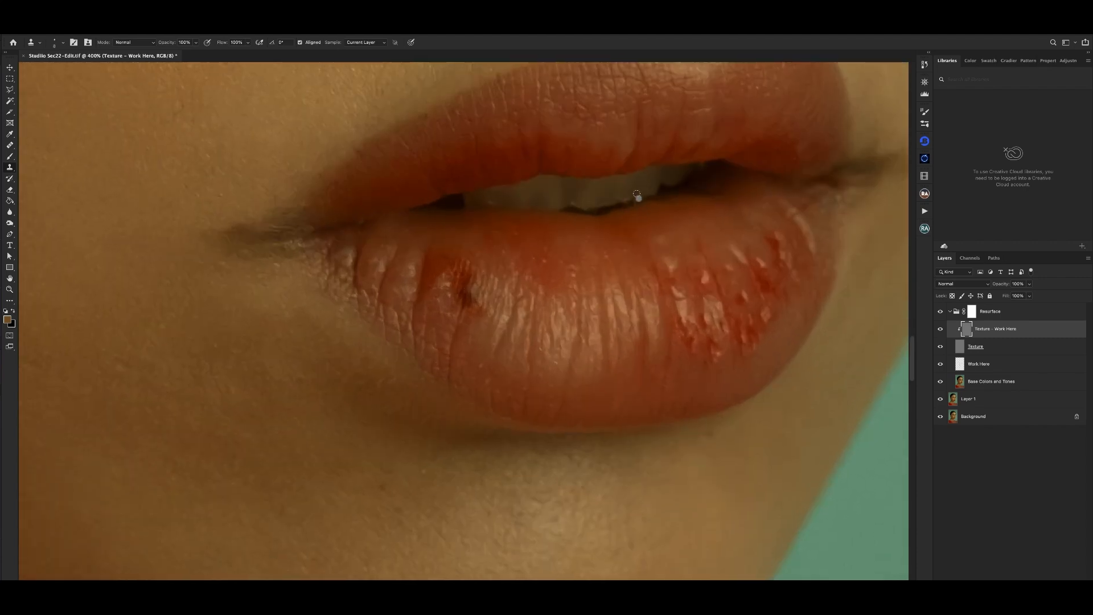
{"action": "key", "text": "ctrl+minus"}
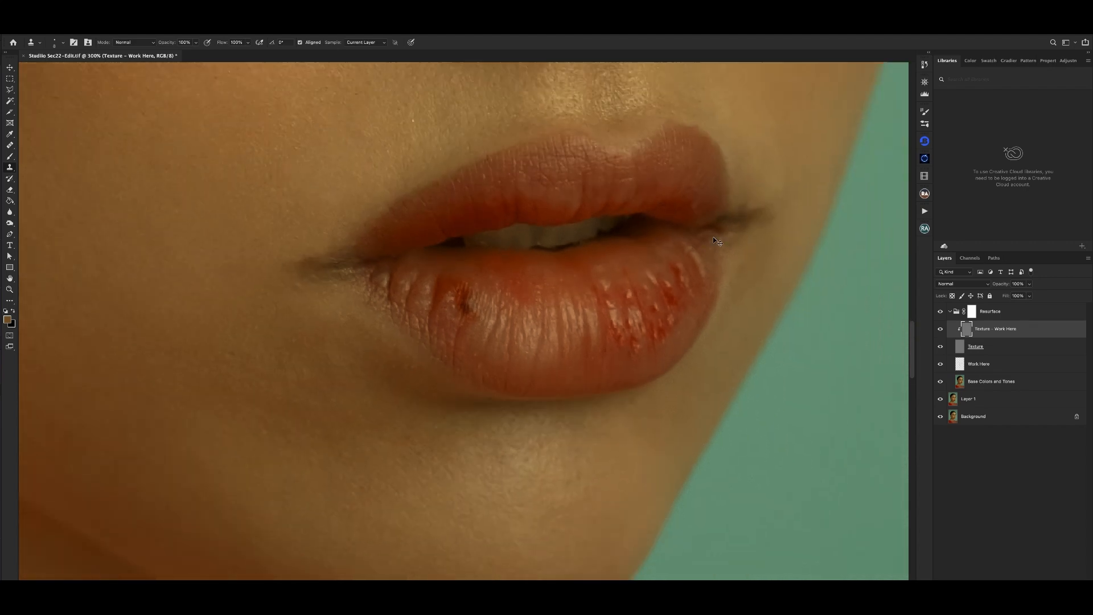
{"action": "key", "text": "ctrl+minus"}
{"action": "key", "text": "ctrl+minus"}
{"action": "key", "text": "ctrl+plus"}
{"action": "key", "text": "ctrl+plus"}
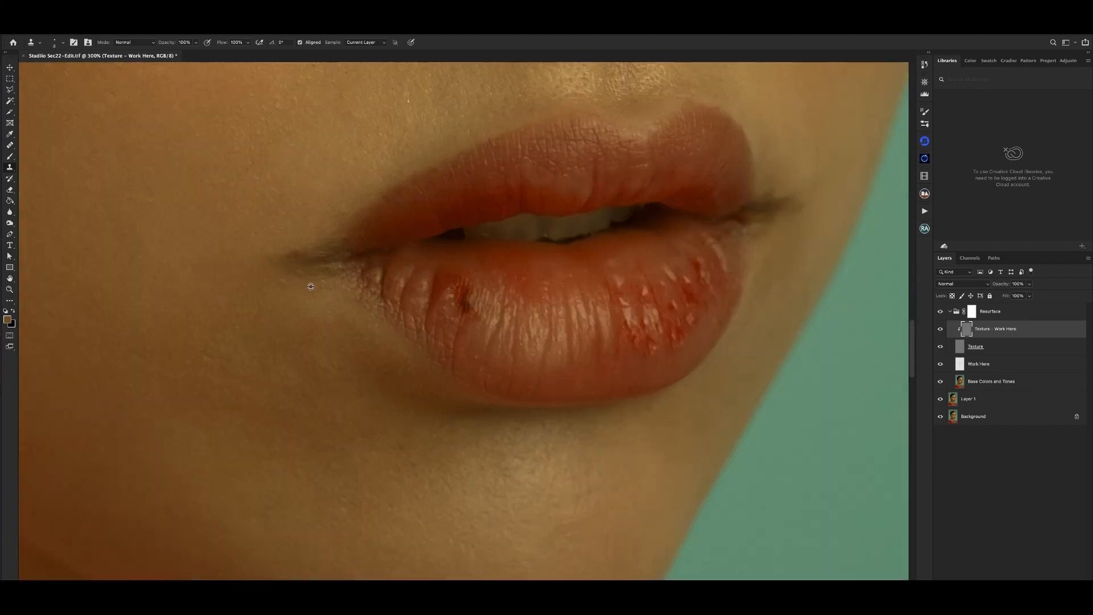
{"action": "left_click", "coordinate": [384, 261], "text": "alt"}
{"action": "left_click_drag", "start_coordinate": [387, 249], "coordinate": [387, 249]}
- Clone lip texture over the bright specks among the red spots on the lower lip's far side
{"action": "left_click", "coordinate": [637, 318], "text": "alt"}
{"action": "left_click_drag", "start_coordinate": [632, 331], "coordinate": [630, 335]}
{"action": "key", "text": "super+minus"}
{"action": "key", "text": "super+minus"}
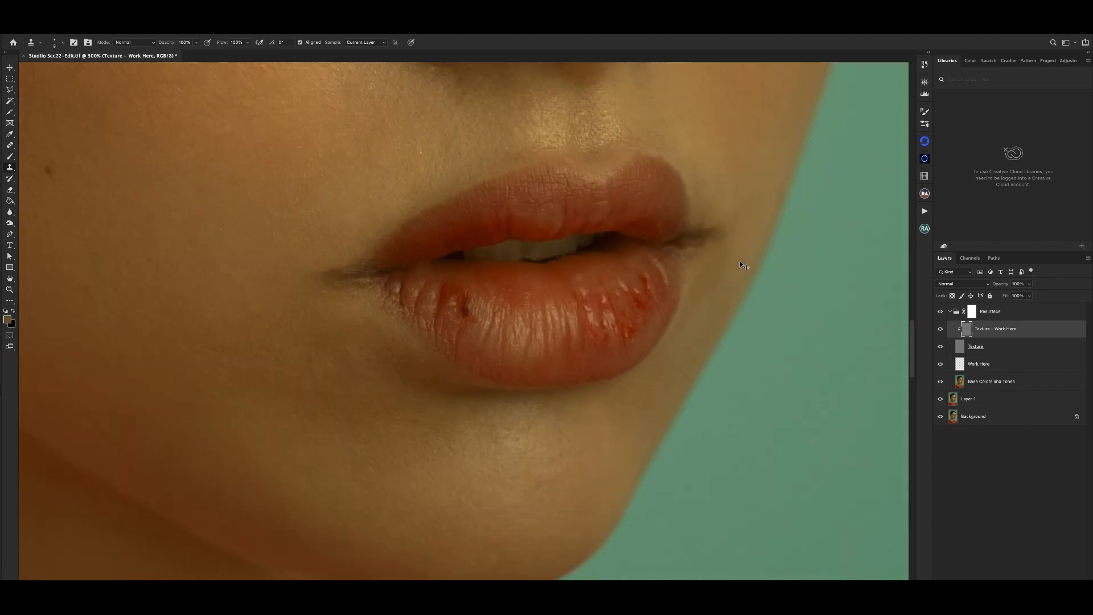
{"action": "key", "text": "super+plus"}
{"action": "key", "text": "super+plus"}
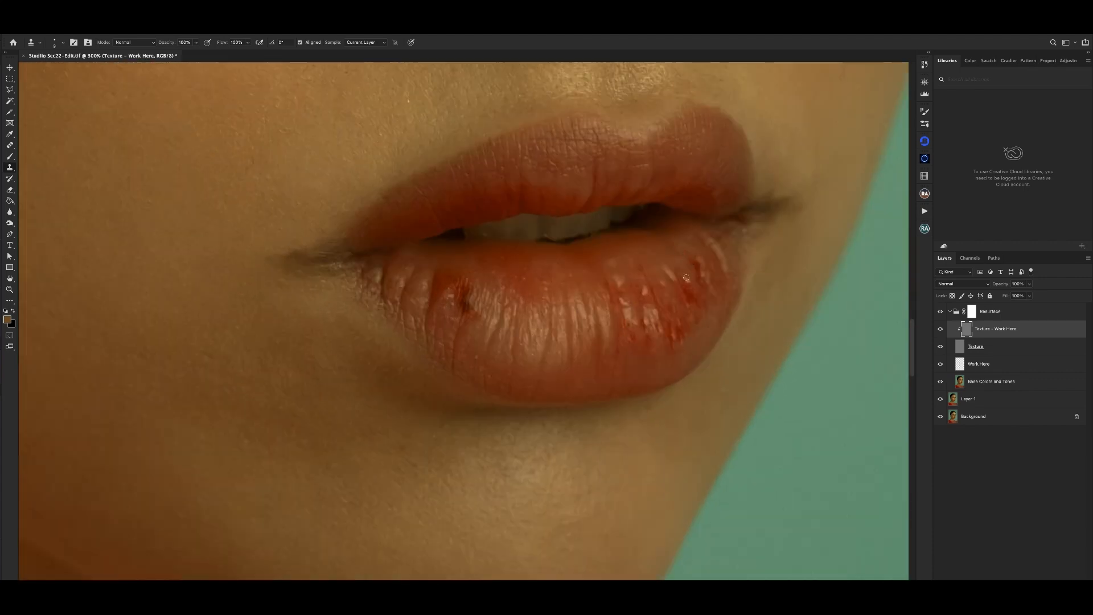
- Clean the remaining rough texture near the lower lip's far outer edge, checking it against the wider portrait
{"action": "left_click", "coordinate": [705, 312], "text": "alt"}
{"action": "left_click_drag", "start_coordinate": [705, 294], "coordinate": [707, 297]}
{"action": "key", "text": "super+minus"}
{"action": "key", "text": "super+minus"}
{"action": "key", "text": "super+plus"}
{"action": "key", "text": "super+plus"}
{"action": "key", "text": "super+minus"}
{"action": "key", "text": "super+minus"}
{"action": "key", "text": "super+minus"}
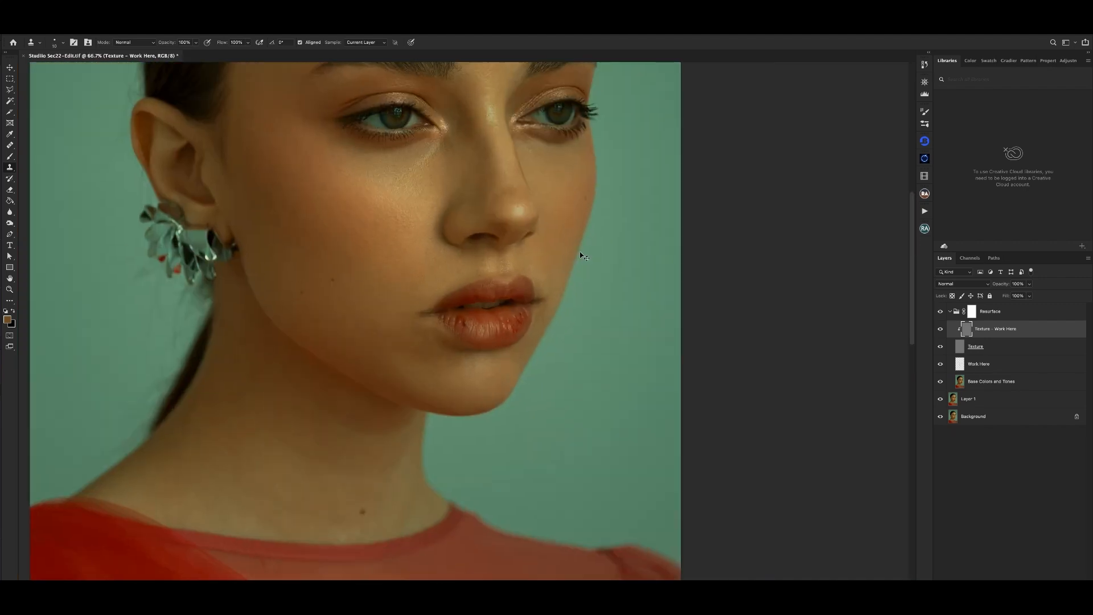
{"action": "key", "text": "super+plus"}
{"action": "key", "text": "super+plus"}
- On the Base Colors and Tones layer, heal the dark blemish on the lower lip's near side with a smaller Healing Brush
{"action": "left_click", "coordinate": [1011, 387]}
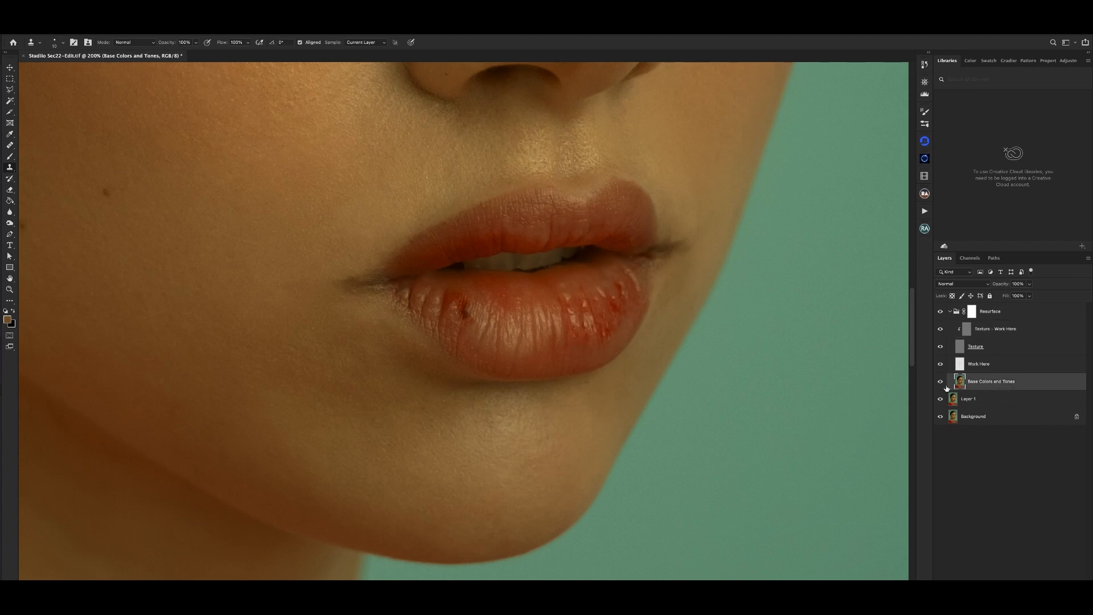
{"action": "key", "text": "super+minus"}
{"action": "key", "text": "super+plus"}
{"action": "key", "text": "j"}
{"action": "left_click", "coordinate": [13, 146]}
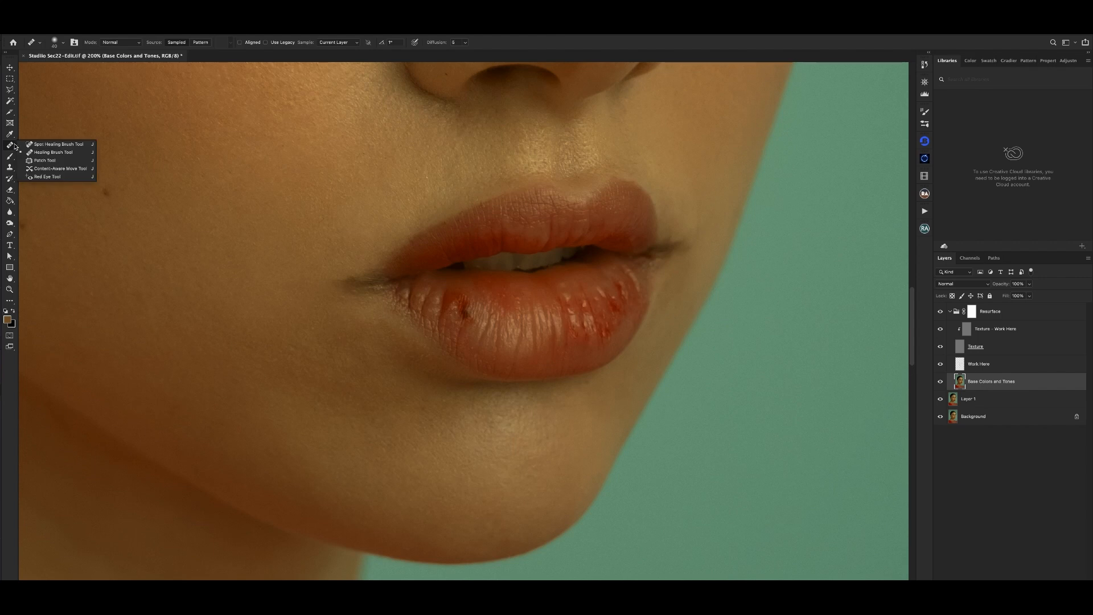
{"action": "left_click", "coordinate": [35, 153]}
{"action": "key", "text": "super+minus"}
{"action": "key", "text": "super+plus"}
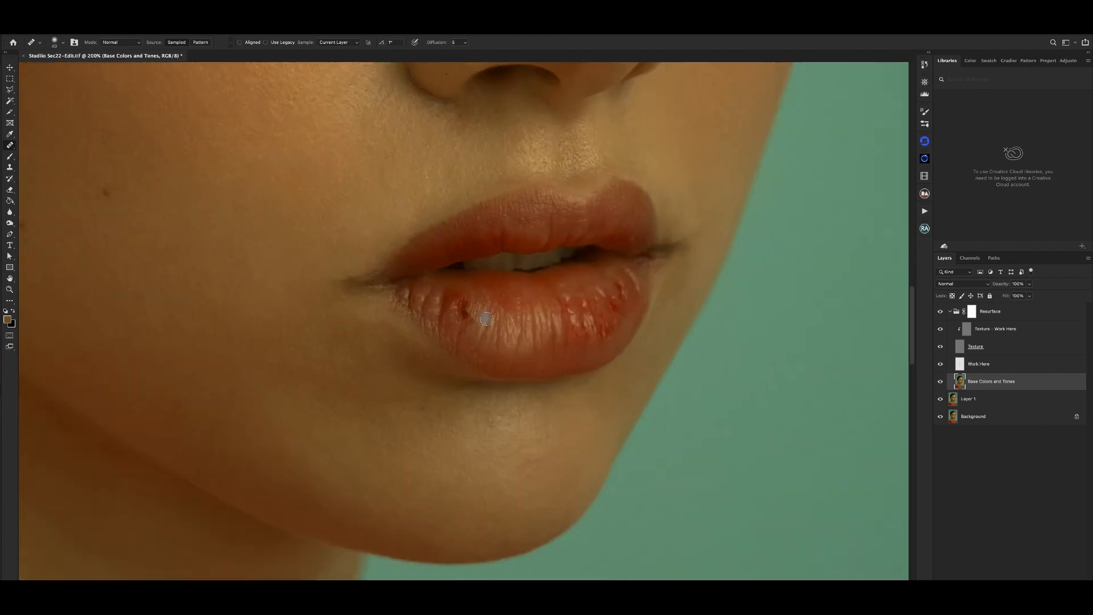
{"action": "key", "text": "["}
{"action": "key", "text": "["}
{"action": "key", "text": "["}
{"action": "left_click", "coordinate": [478, 324], "text": "alt"}
{"action": "left_click", "coordinate": [472, 320]}
{"action": "left_click", "coordinate": [477, 319], "text": "alt"}
{"action": "left_click_drag", "start_coordinate": [466, 317], "coordinate": [469, 306]}
{"action": "left_click", "coordinate": [475, 314], "text": "alt"}
- Heal the leftover discoloration around the former blemish, out toward the near edge of the lower lip
{"action": "left_click", "coordinate": [459, 320]}
{"action": "left_click", "coordinate": [451, 328], "text": "alt"}
{"action": "left_click_drag", "start_coordinate": [453, 307], "coordinate": [452, 308]}
{"action": "left_click", "coordinate": [469, 329], "text": "alt"}
{"action": "left_click", "coordinate": [456, 318]}
- Compare the healed lower lip with the full portrait and inspect the mouth area at several magnifications
{"action": "key", "text": "super+minus"}
{"action": "key", "text": "super+minus"}
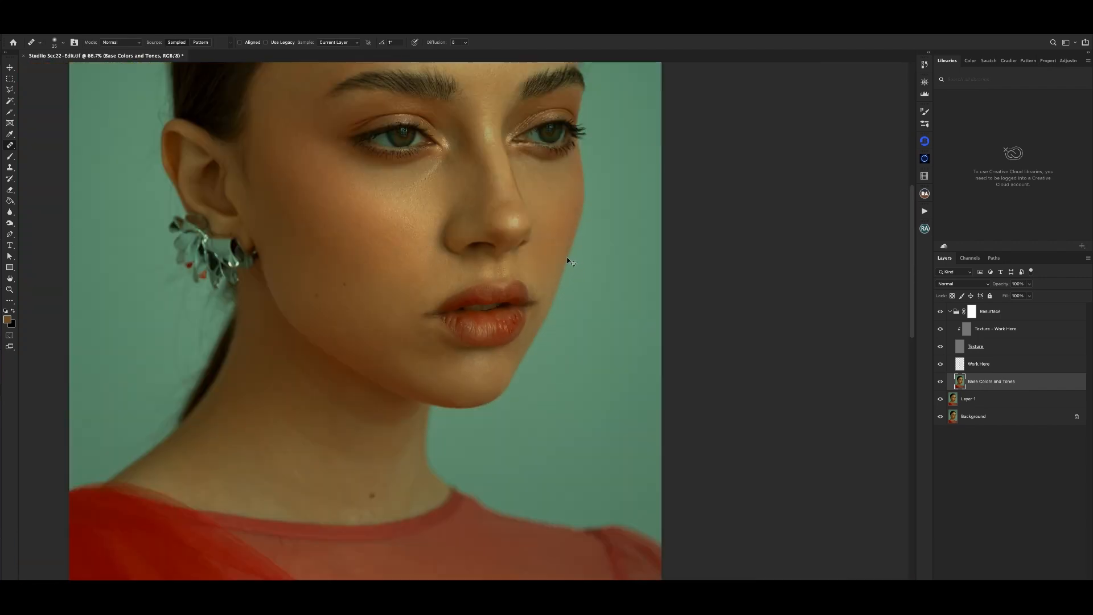
{"action": "key", "text": "super+plus"}
{"action": "key", "text": "super+plus"}
{"action": "key", "text": "super+minus"}
{"action": "key", "text": "super+minus"}
{"action": "key", "text": "super+minus"}
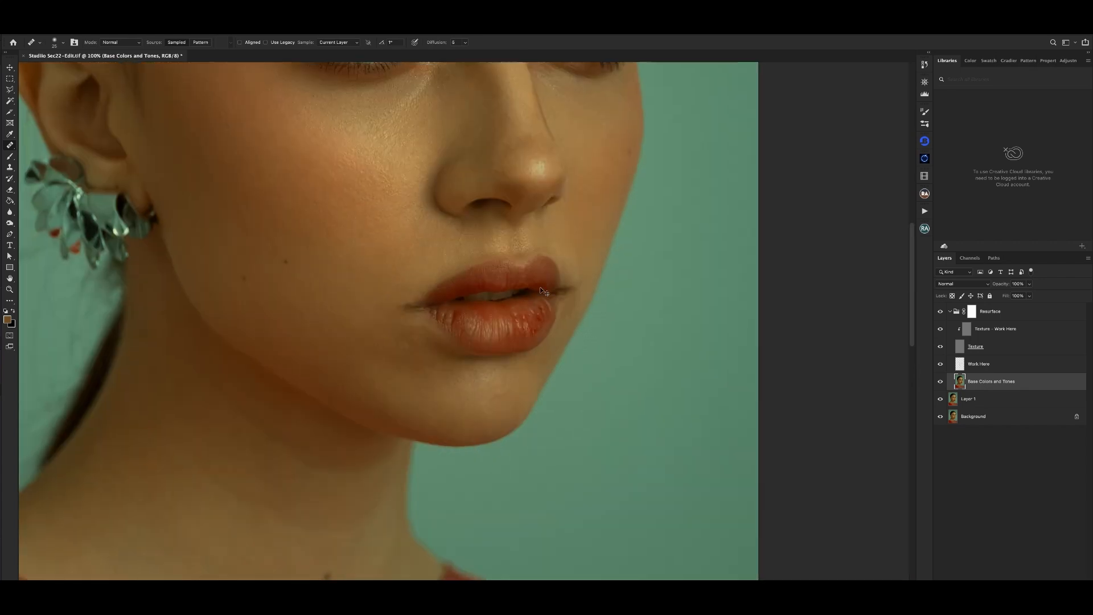
{"action": "key", "text": "super+minus"}
{"action": "key", "text": "super+plus"}
{"action": "key", "text": "super+plus"}
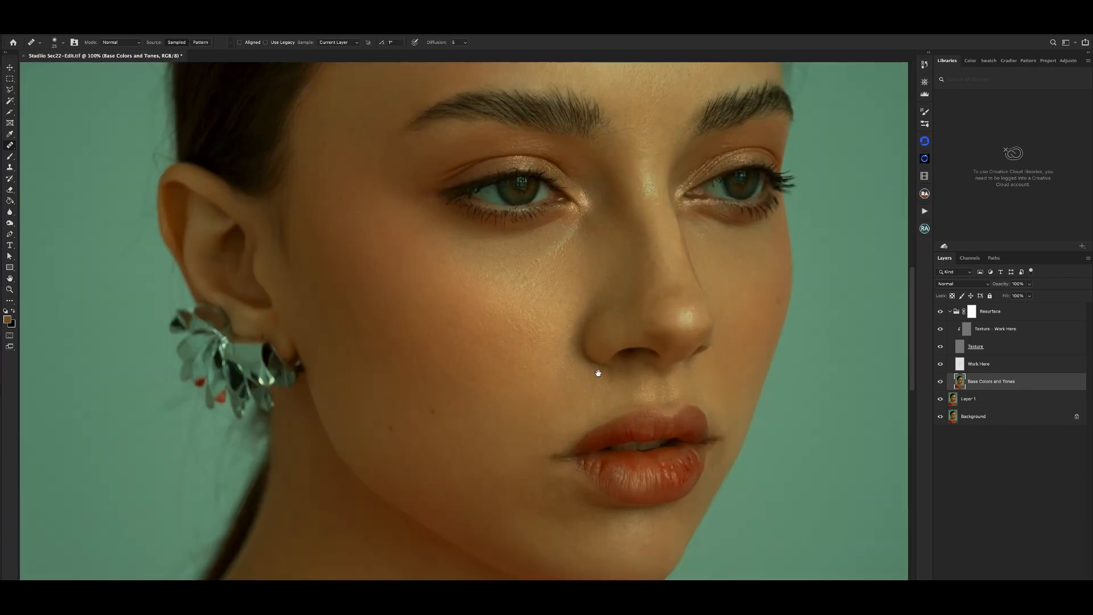
{"action": "left_click_drag", "start_coordinate": [598, 371], "coordinate": [496, 243]}
{"action": "key", "text": "super+plus"}
{"action": "left_click_drag", "start_coordinate": [582, 341], "coordinate": [485, 257]}
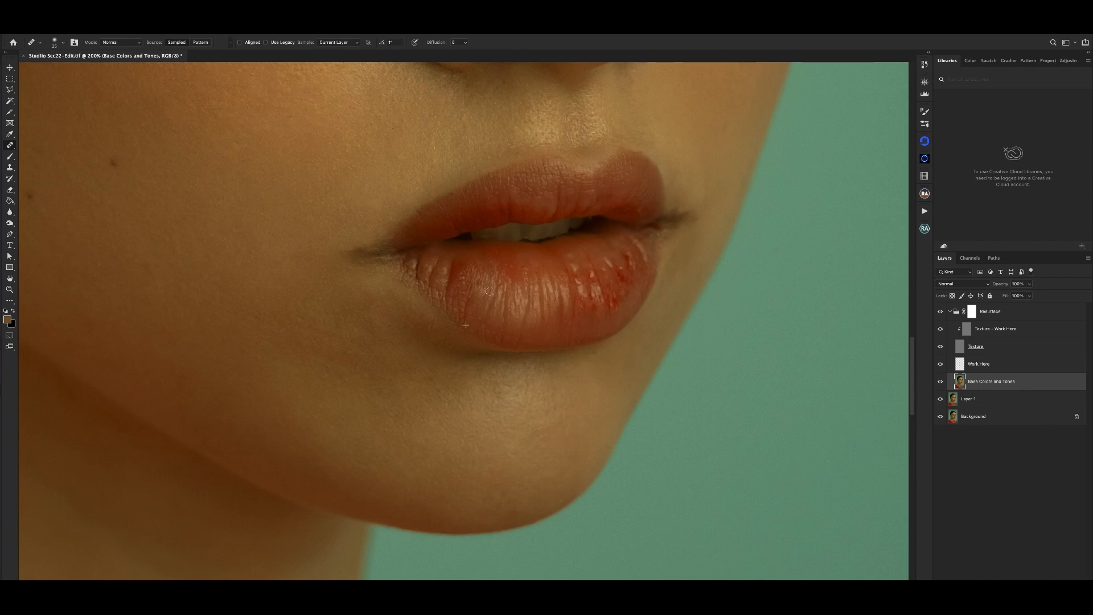
- Even out the color in the central part of the lower lip with the Healing Brush
{"action": "left_click_drag", "start_coordinate": [501, 318], "coordinate": [526, 310]}
{"action": "left_click", "coordinate": [536, 300]}
{"action": "key", "text": "ctrl+minus"}
{"action": "key", "text": "ctrl+minus"}
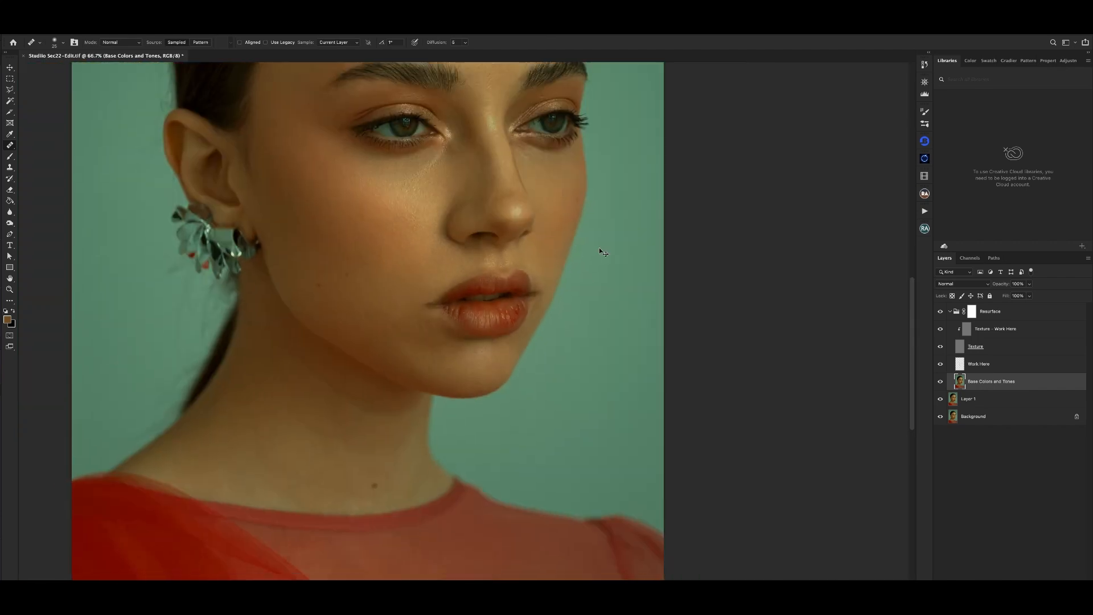
{"action": "key", "text": "ctrl+plus"}
{"action": "key", "text": "ctrl+plus"}
{"action": "key", "text": "ctrl+plus"}
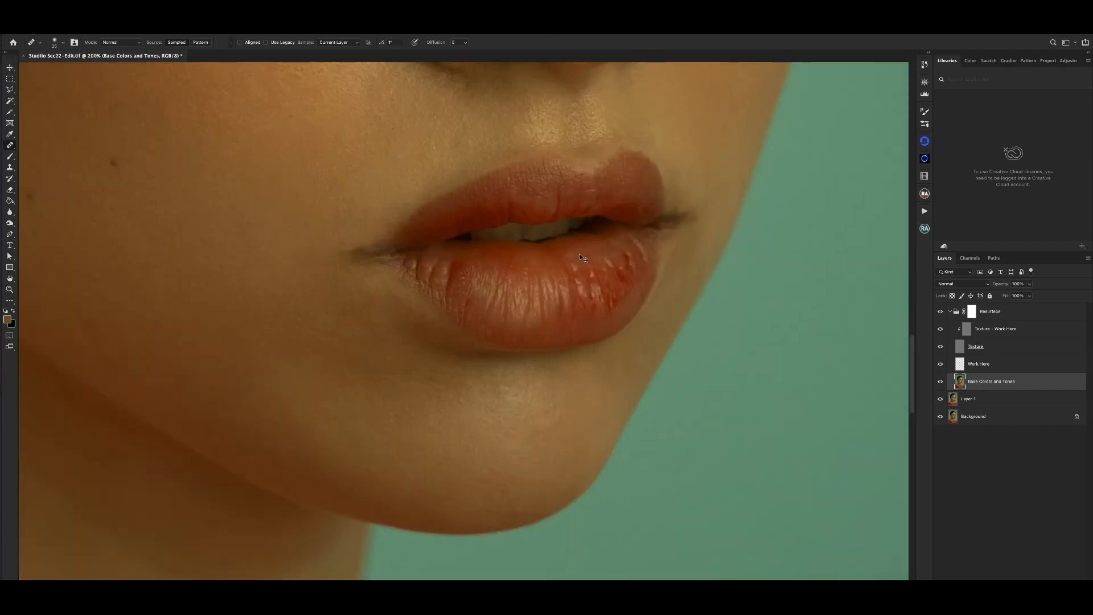
- Heal the remaining uneven tones between the near side and the center of the lower lip
{"action": "left_click", "coordinate": [482, 256], "text": "alt"}
{"action": "left_click", "coordinate": [471, 247]}
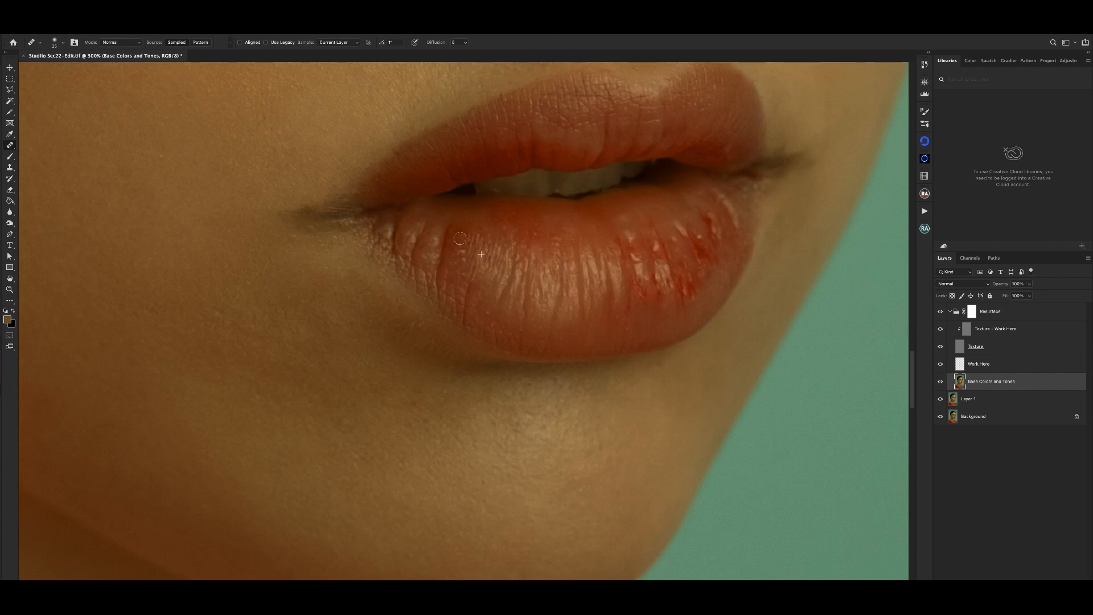
{"action": "left_click", "coordinate": [460, 262], "text": "alt"}
{"action": "left_click", "coordinate": [451, 241]}
- Examine the lower lip's color correction both close up and within the wider portrait
{"action": "key", "text": "ctrl+minus"}
{"action": "key", "text": "ctrl+minus"}
{"action": "key", "text": "ctrl+minus"}
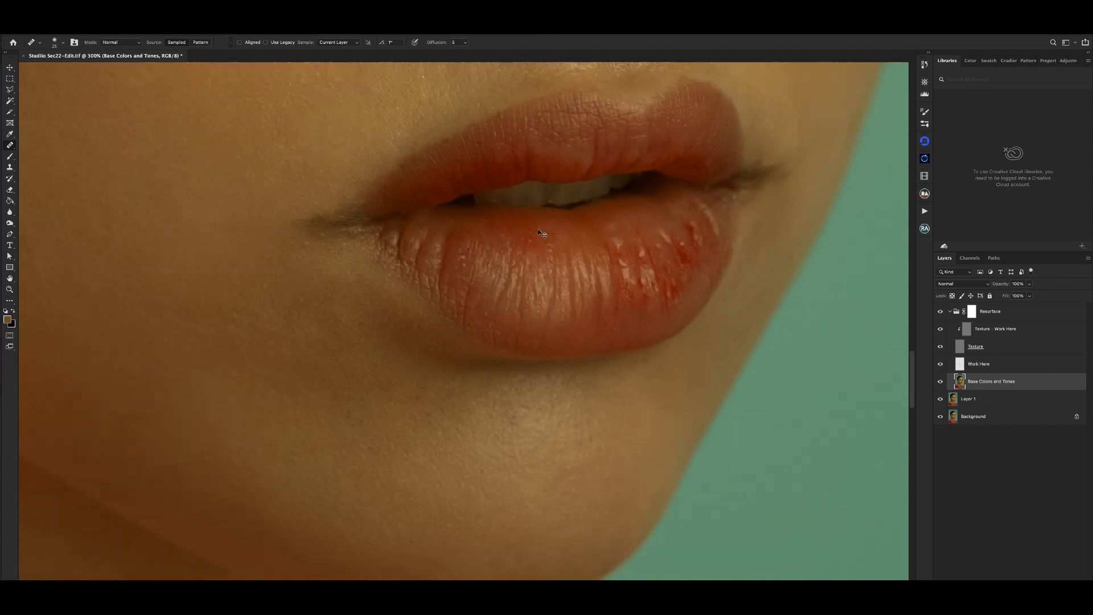
{"action": "key", "text": "ctrl+plus"}
{"action": "key", "text": "ctrl+plus"}
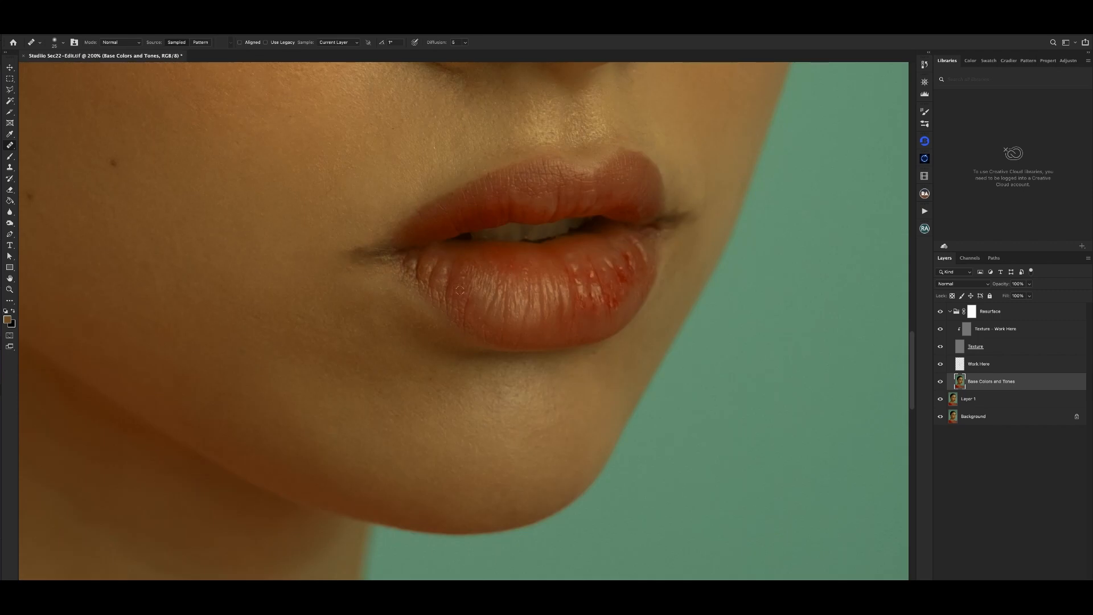
{"action": "key", "text": "ctrl+minus"}
{"action": "key", "text": "ctrl+minus"}
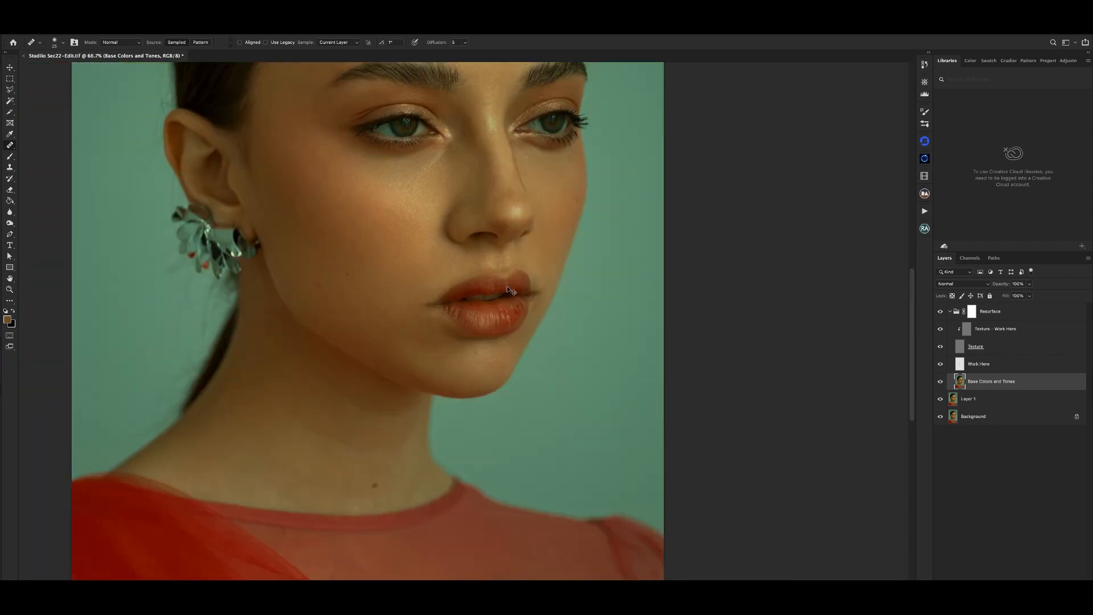
{"action": "key", "text": "ctrl+plus"}
{"action": "key", "text": "ctrl+plus"}
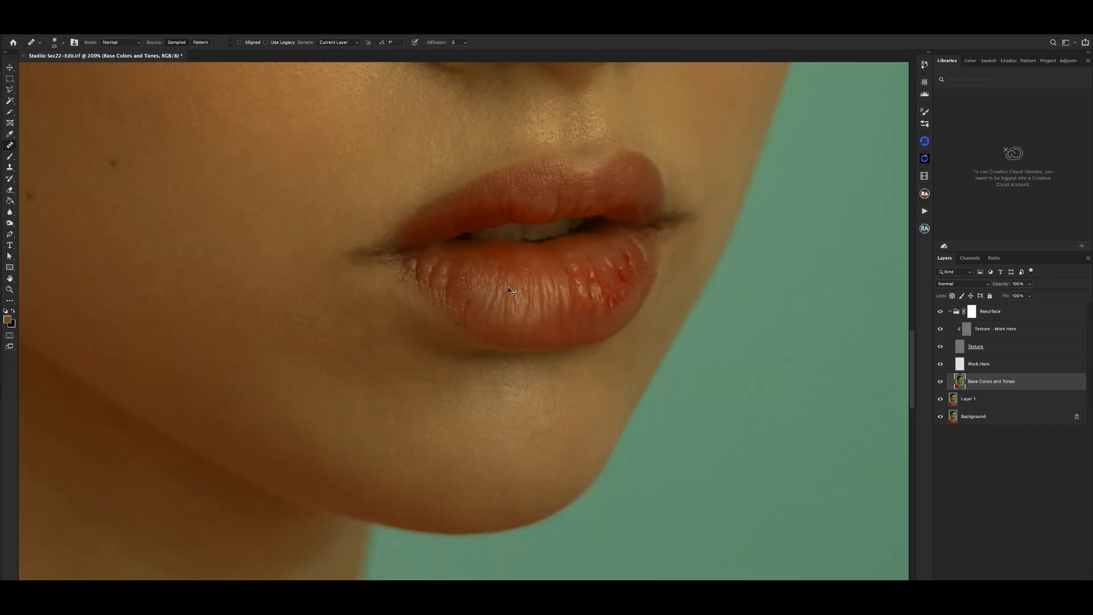
- On the Texture - Work Here layer, enlarge the Clone Stamp brush slightly and refine the lip texture over the healed near-side area
{"action": "left_click", "coordinate": [1001, 329]}
{"action": "key", "text": "s"}
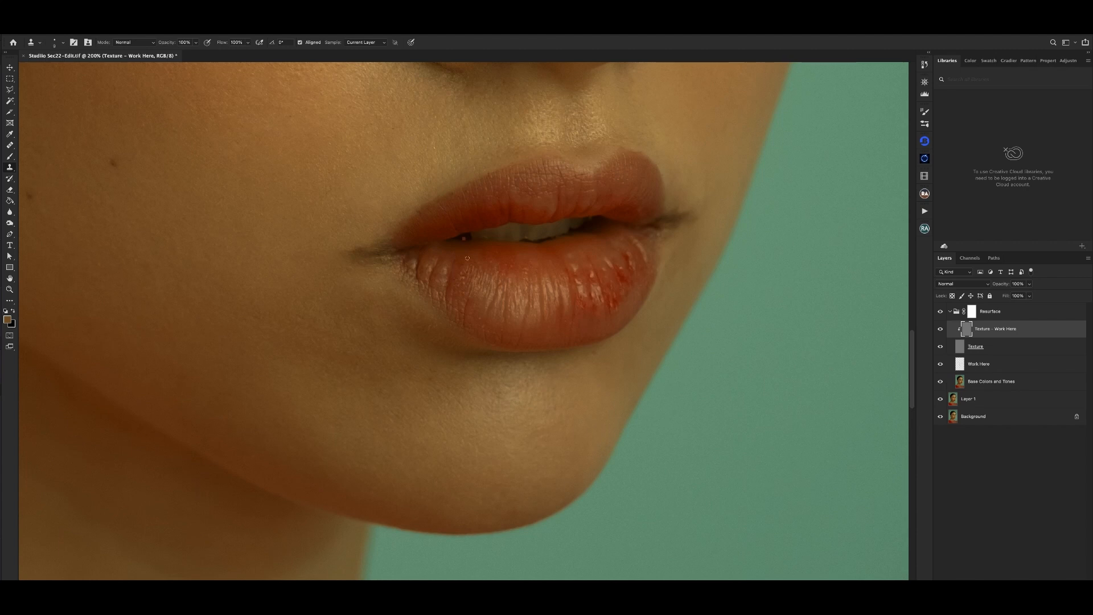
{"action": "key", "text": "bracketright"}
{"action": "key", "text": "ctrl+0"}
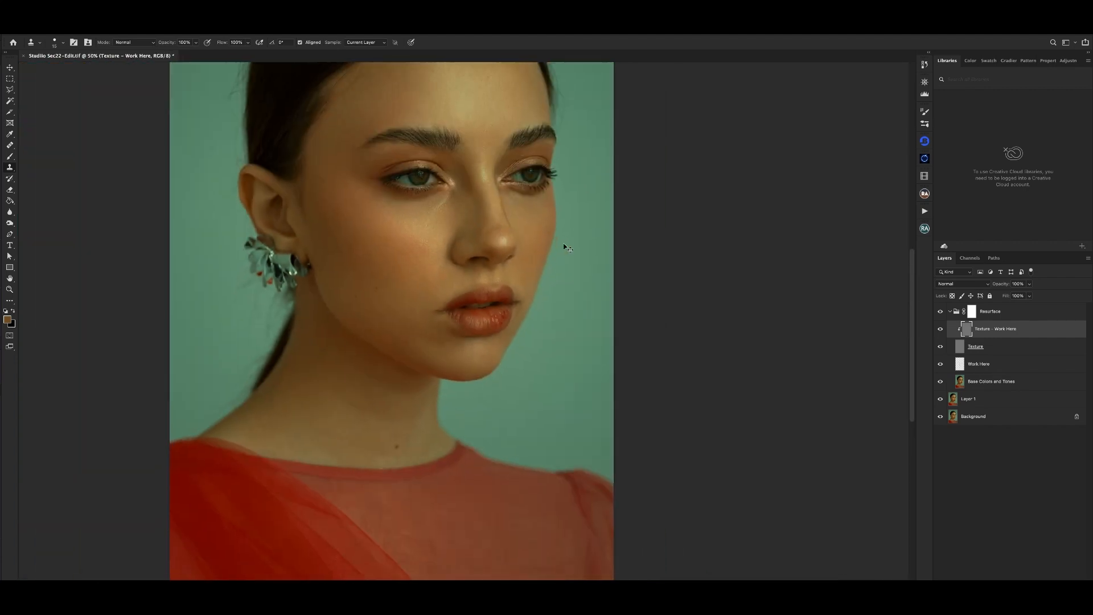
{"action": "key", "text": "super+plus"}
{"action": "key", "text": "super+plus"}
{"action": "key", "text": "super+plus"}
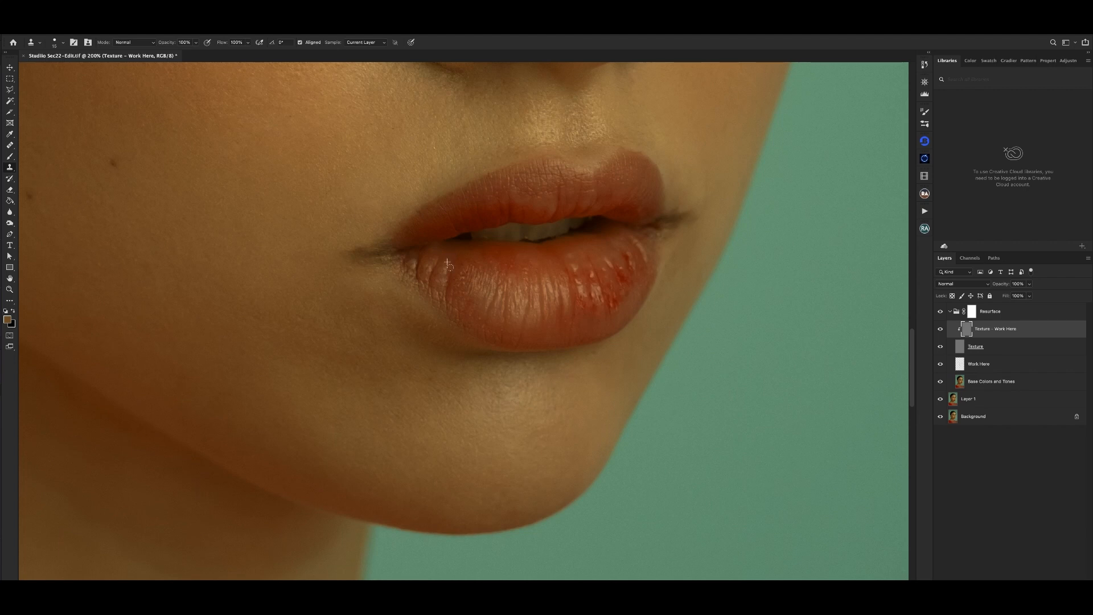
{"action": "left_click", "coordinate": [457, 281], "text": "alt"}
{"action": "mouse_move", "coordinate": [467, 270]}
{"action": "left_mouse_down"}
{"action": "mouse_move", "coordinate": [455, 299]}
{"action": "mouse_move", "coordinate": [462, 277]}
{"action": "mouse_move", "coordinate": [471, 312]}
{"action": "mouse_move", "coordinate": [464, 272]}
{"action": "left_mouse_up"}
{"action": "left_click", "coordinate": [457, 298], "text": "alt"}
{"action": "left_click", "coordinate": [468, 303], "text": "alt"}
{"action": "left_click", "coordinate": [462, 299], "text": "alt"}
{"action": "key", "text": "ctrl+minus"}
{"action": "key", "text": "ctrl+minus"}
{"action": "key", "text": "ctrl+minus"}
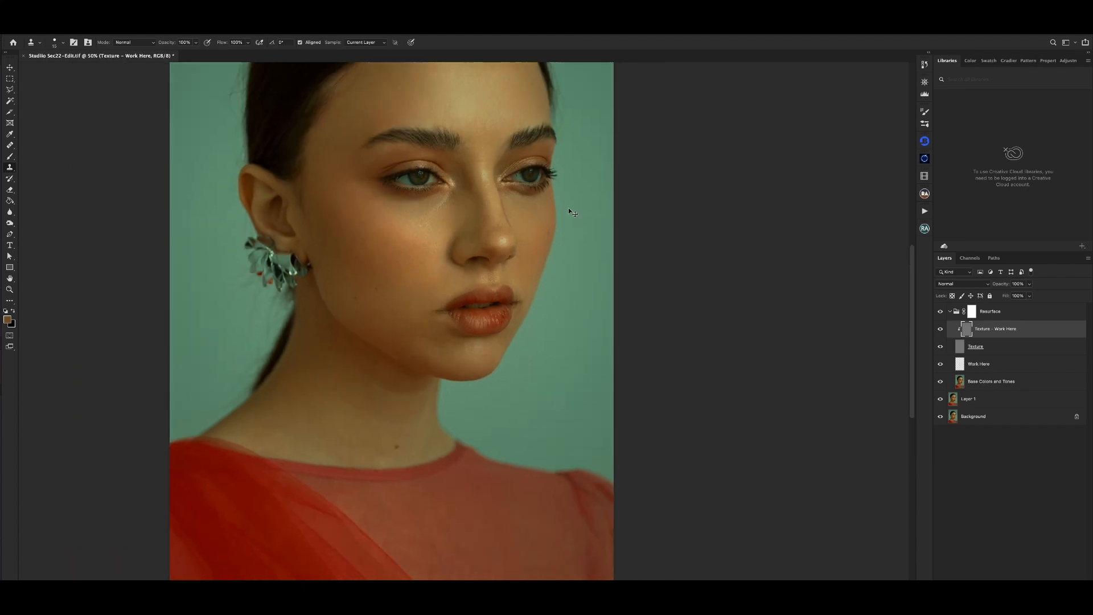
- On the Base Colors and Tones layer, use the Healing Brush to remove the upper red spots on the lower lip's far side
{"action": "key", "text": "ctrl+plus"}
{"action": "key", "text": "ctrl+plus"}
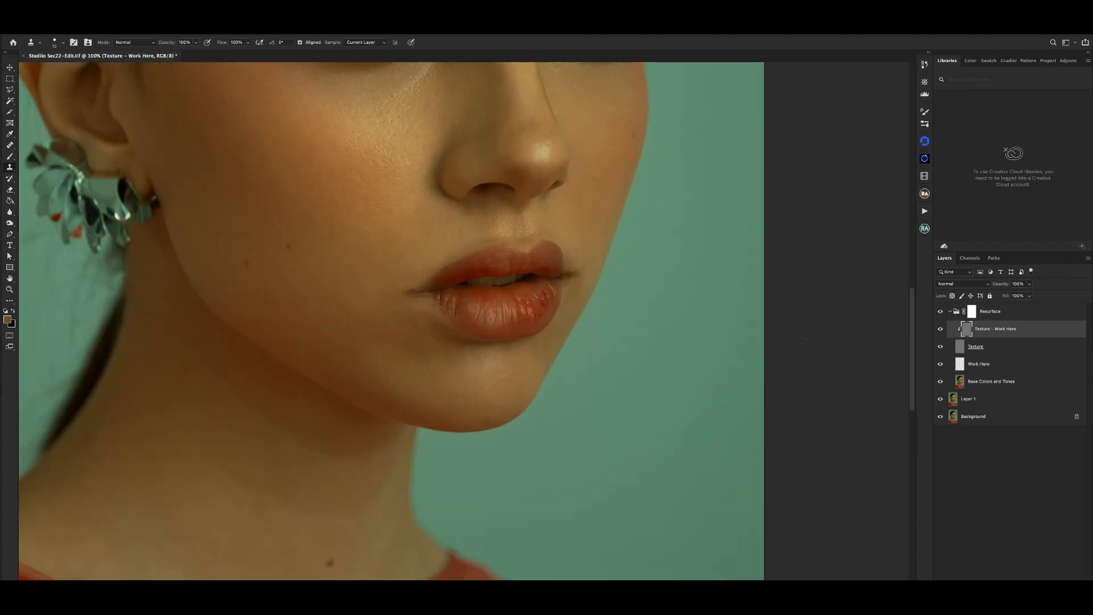
{"action": "left_click", "coordinate": [991, 389]}
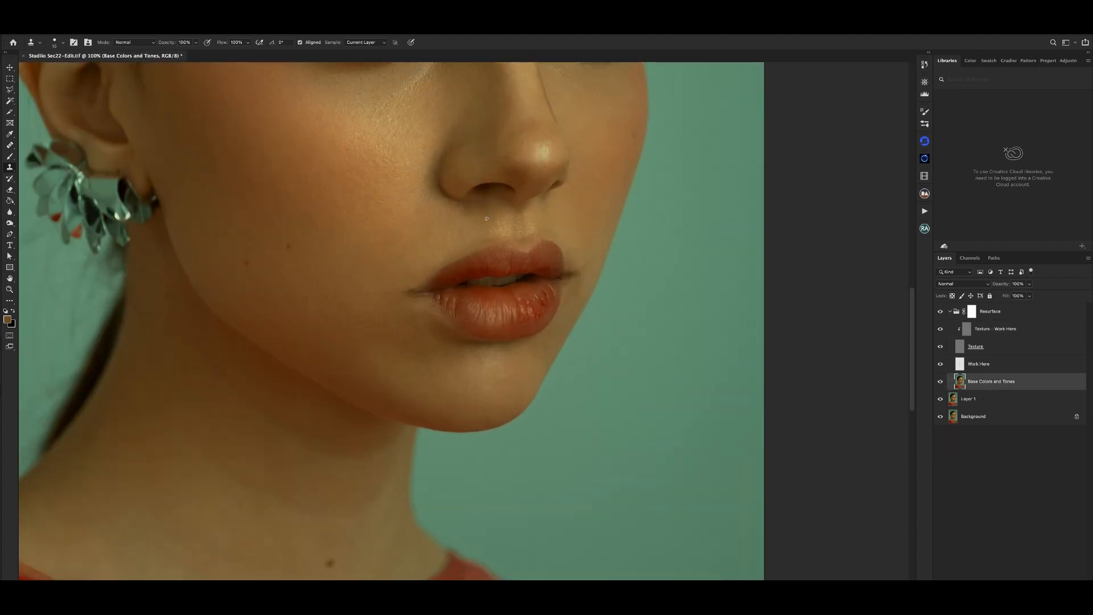
{"action": "key", "text": "j"}
{"action": "key", "text": "ctrl+plus"}
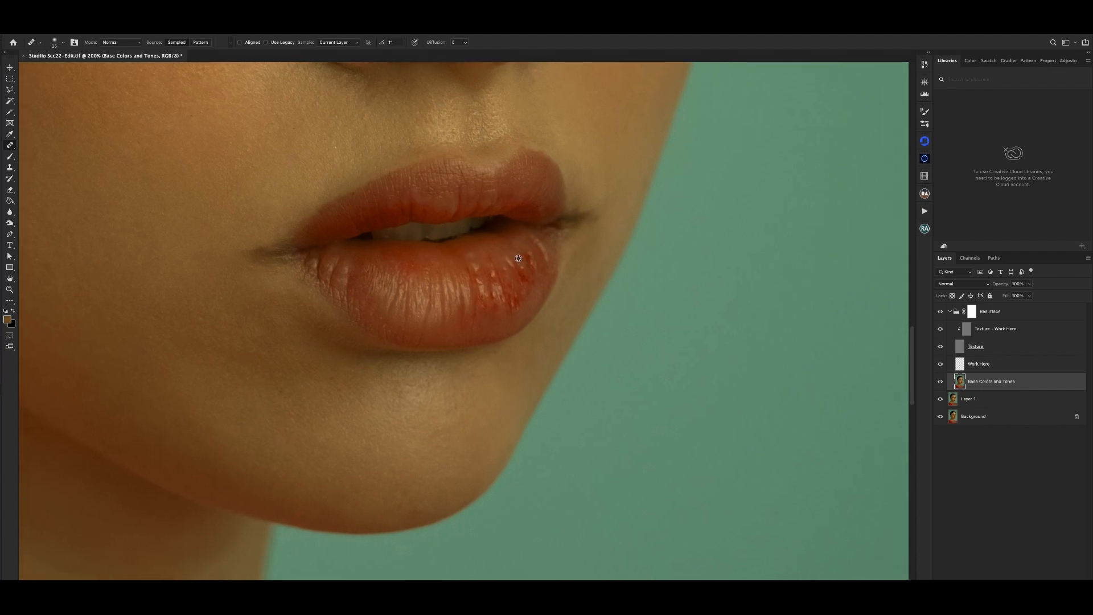
{"action": "left_click", "coordinate": [518, 259], "text": "alt"}
{"action": "left_click", "coordinate": [538, 269], "text": "alt"}
{"action": "key", "text": "super+minus"}
{"action": "key", "text": "super+minus"}
{"action": "key", "text": "super+plus"}
{"action": "key", "text": "super+plus"}
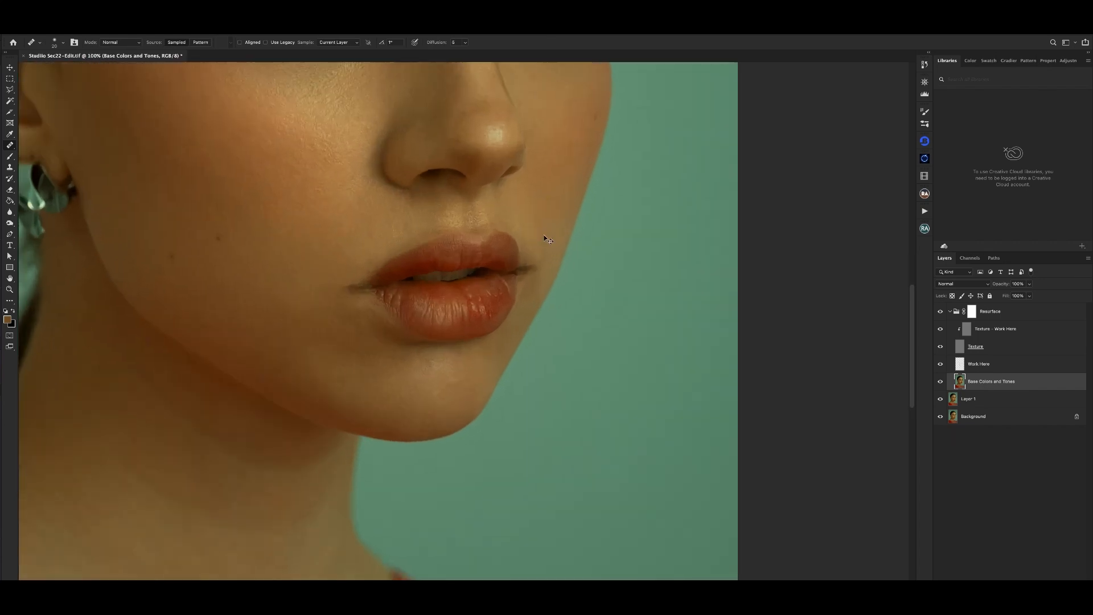
- Heal the lower red spots on the lower lip's far side and check the result against the wider portrait
{"action": "key", "text": "super+plus"}
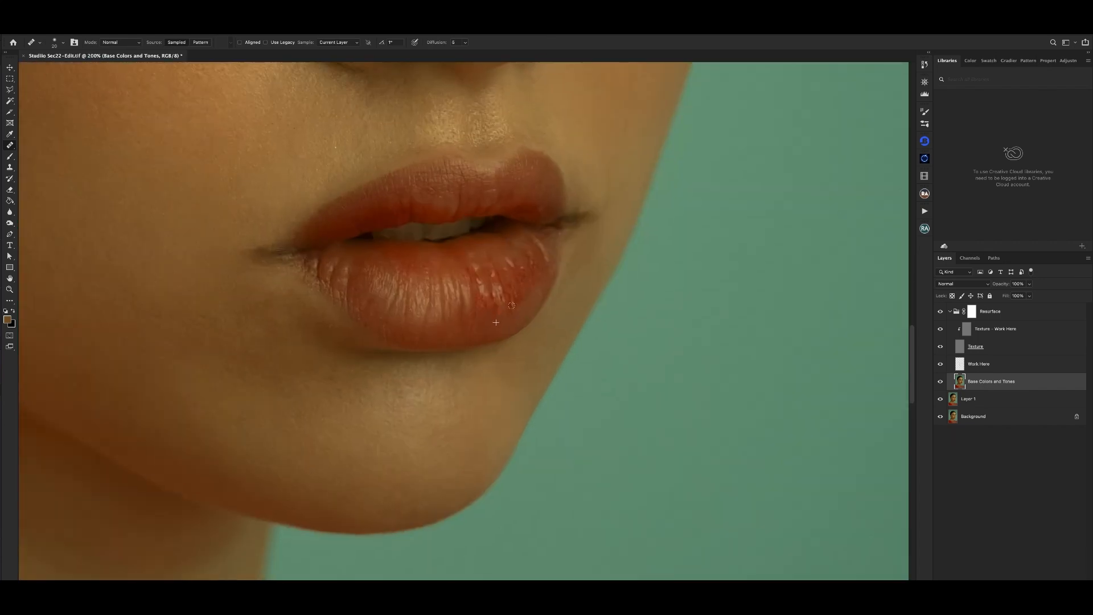
{"action": "left_click", "coordinate": [511, 305]}
{"action": "left_click", "coordinate": [486, 311]}
{"action": "key", "text": "super+minus"}
{"action": "key", "text": "super+minus"}
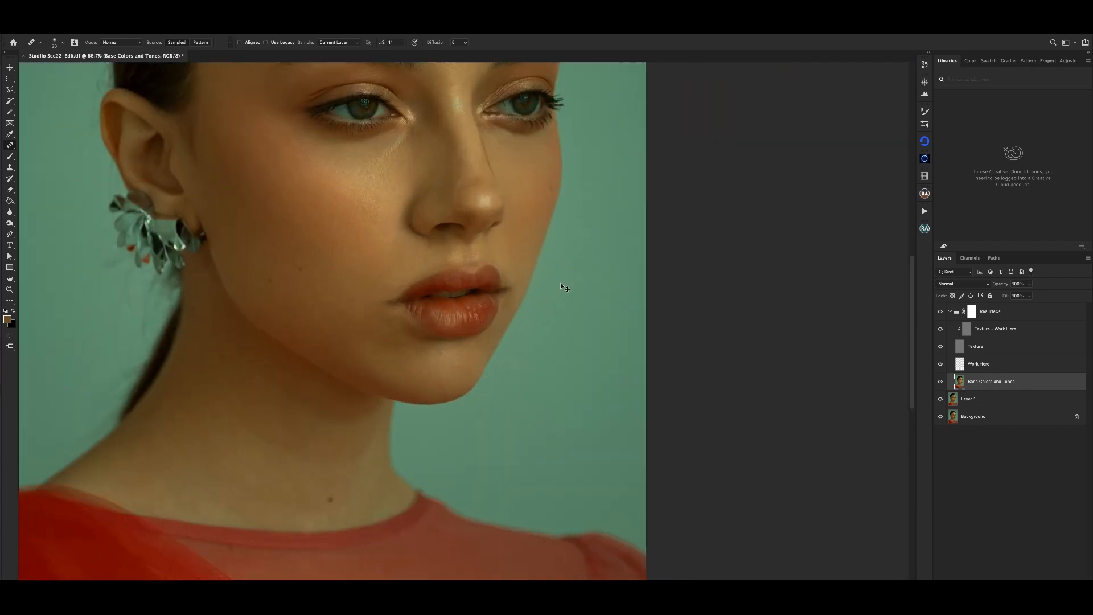
{"action": "key", "text": "super+plus"}
{"action": "key", "text": "super+plus"}
- On the Texture - Work Here layer, use the Clone Stamp to smooth the rough texture on the lower lip's far side
{"action": "left_click", "coordinate": [1005, 330]}
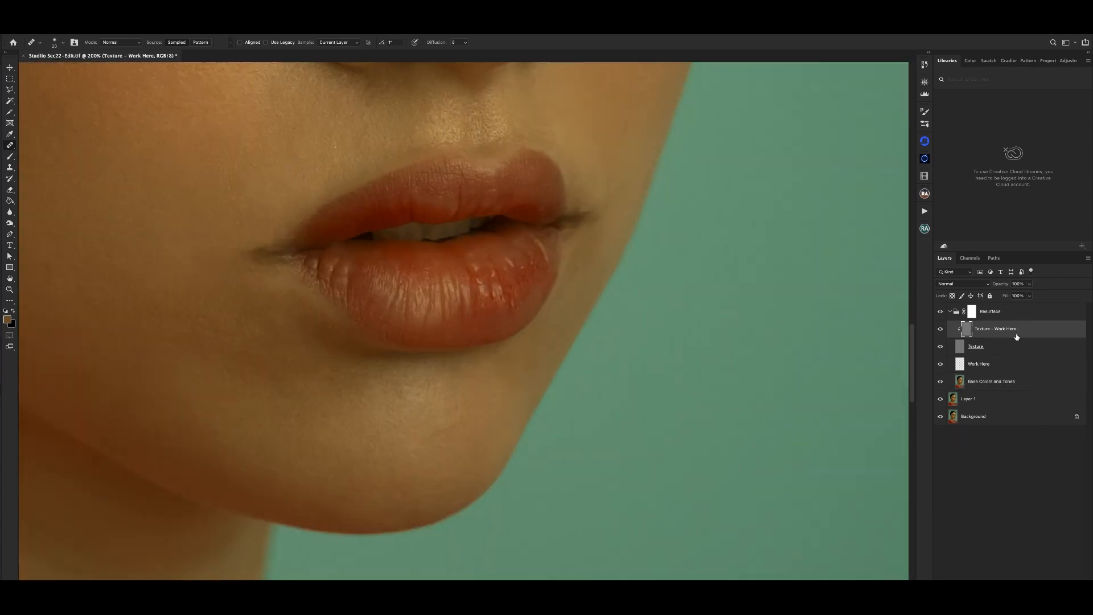
{"action": "key", "text": "s"}
{"action": "key", "text": "super+plus"}
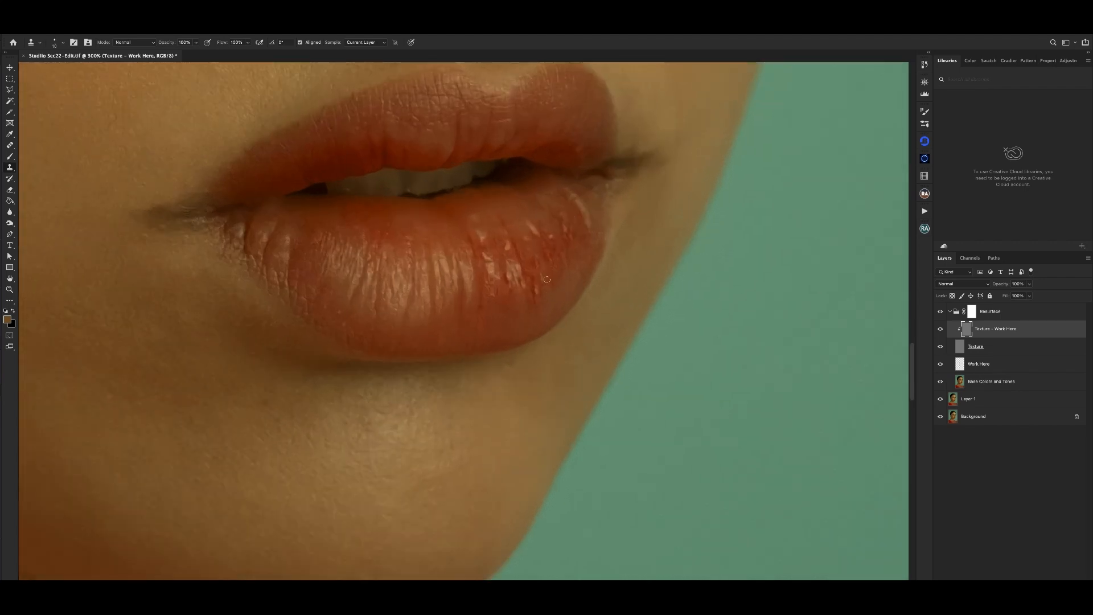
{"action": "left_click", "coordinate": [548, 286], "text": "alt"}
{"action": "left_click_drag", "start_coordinate": [536, 291], "coordinate": [538, 300]}
{"action": "key", "text": "super+minus"}
{"action": "key", "text": "super+minus"}
{"action": "left_click_drag", "start_coordinate": [447, 221], "coordinate": [488, 274]}
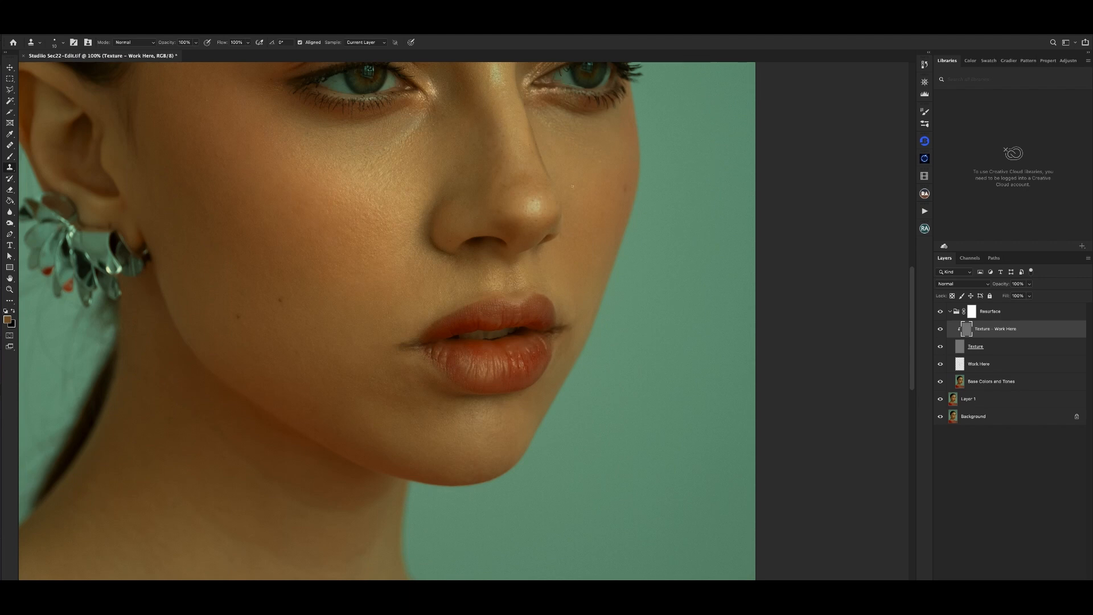
- Examine the lip texture at different magnifications, focusing on the lower lip's far side
{"action": "key", "text": "v"}
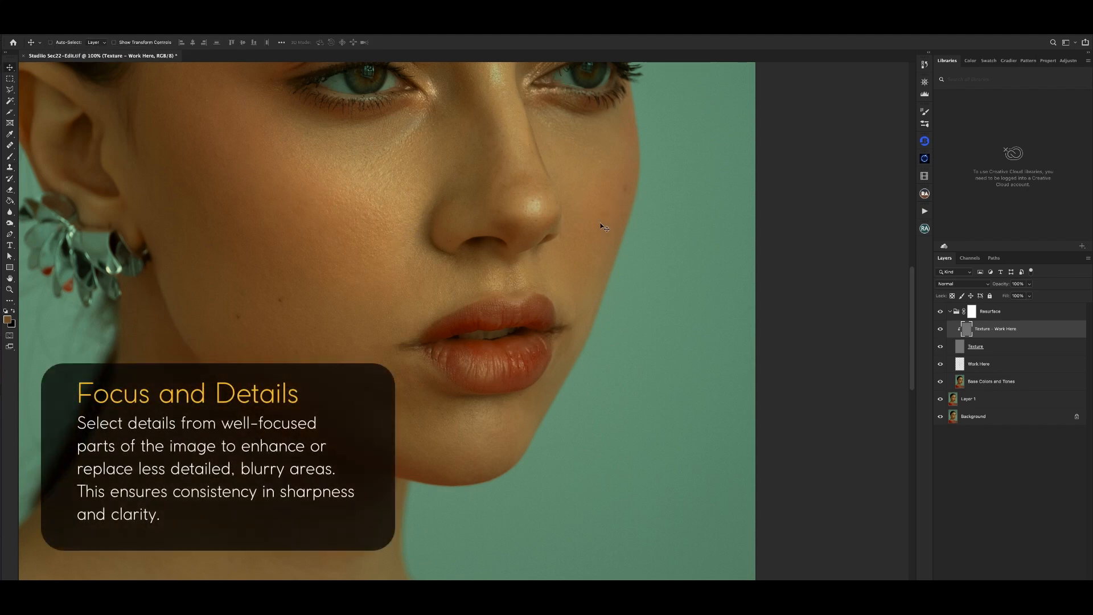
{"action": "key", "text": "super+plus"}
{"action": "key", "text": "super+plus"}
{"action": "left_click_drag", "start_coordinate": [588, 288], "coordinate": [542, 207]}
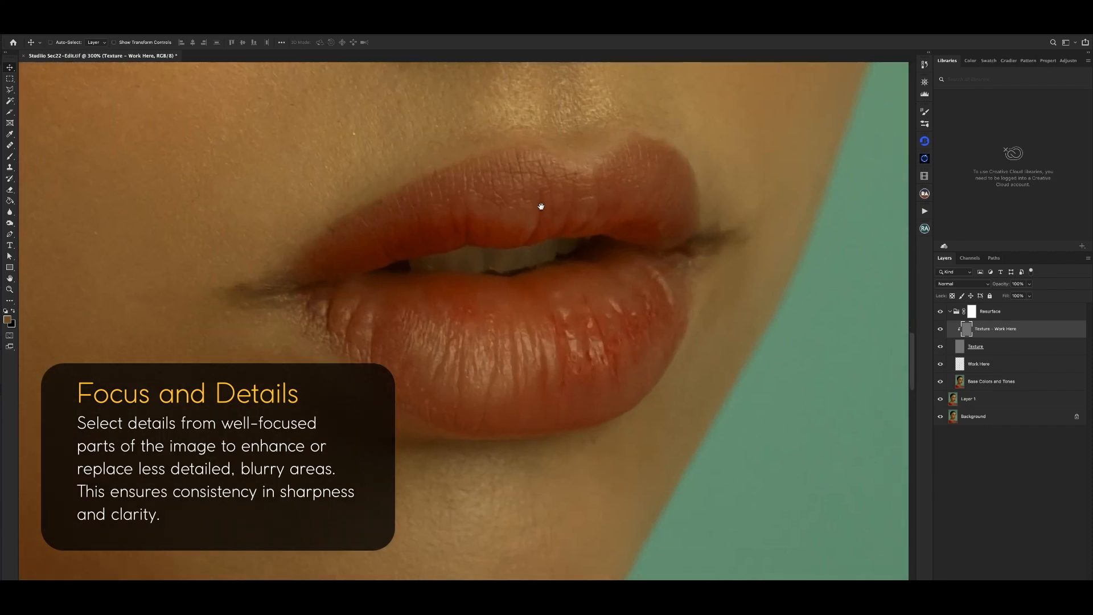
{"action": "key", "text": "super+minus"}
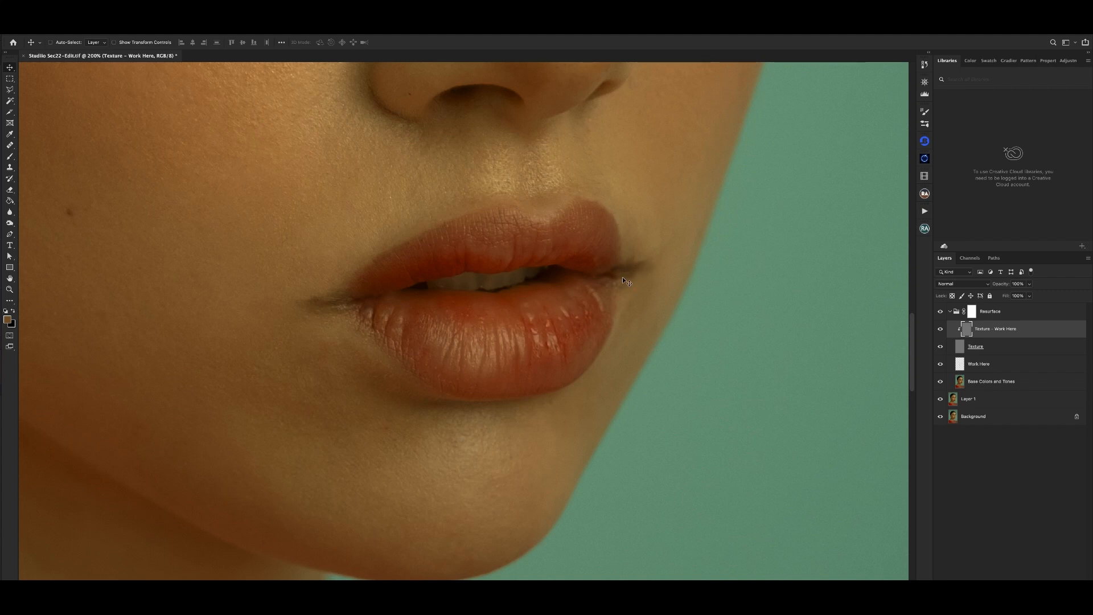
{"action": "key", "text": "super+plus"}
{"action": "left_click_drag", "start_coordinate": [600, 283], "coordinate": [545, 252]}
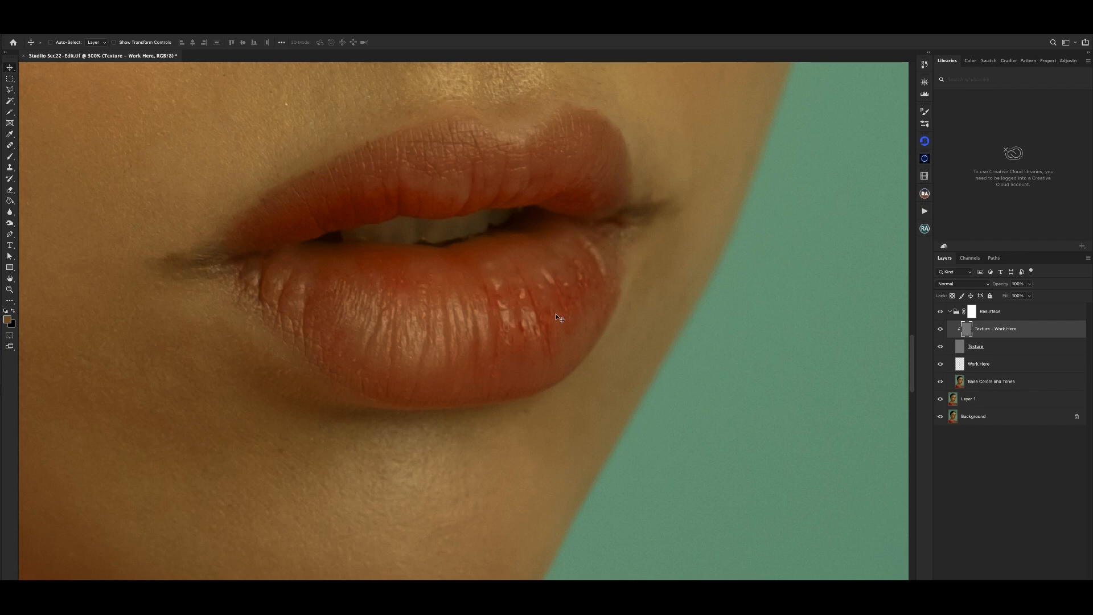
- Clone clean texture over the spots near the bottom of the lower lip's far side and check the result against the wider portrait
{"action": "key", "text": "s"}
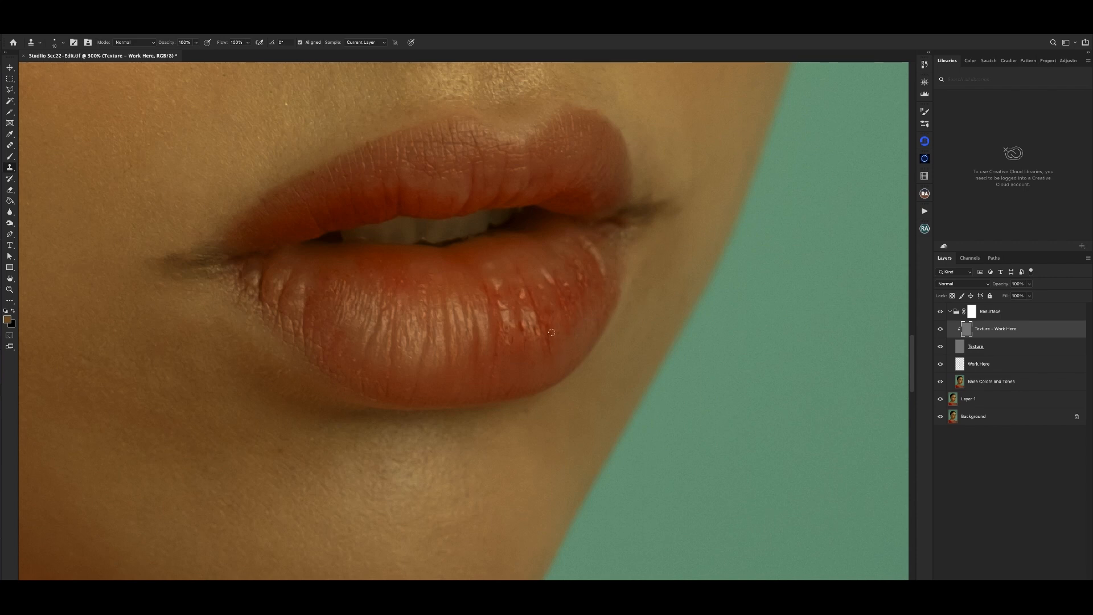
{"action": "left_click", "coordinate": [558, 343], "text": "alt"}
{"action": "left_click", "coordinate": [550, 351]}
{"action": "key", "text": "ctrl+minus"}
{"action": "key", "text": "ctrl+minus"}
{"action": "key", "text": "ctrl+minus"}
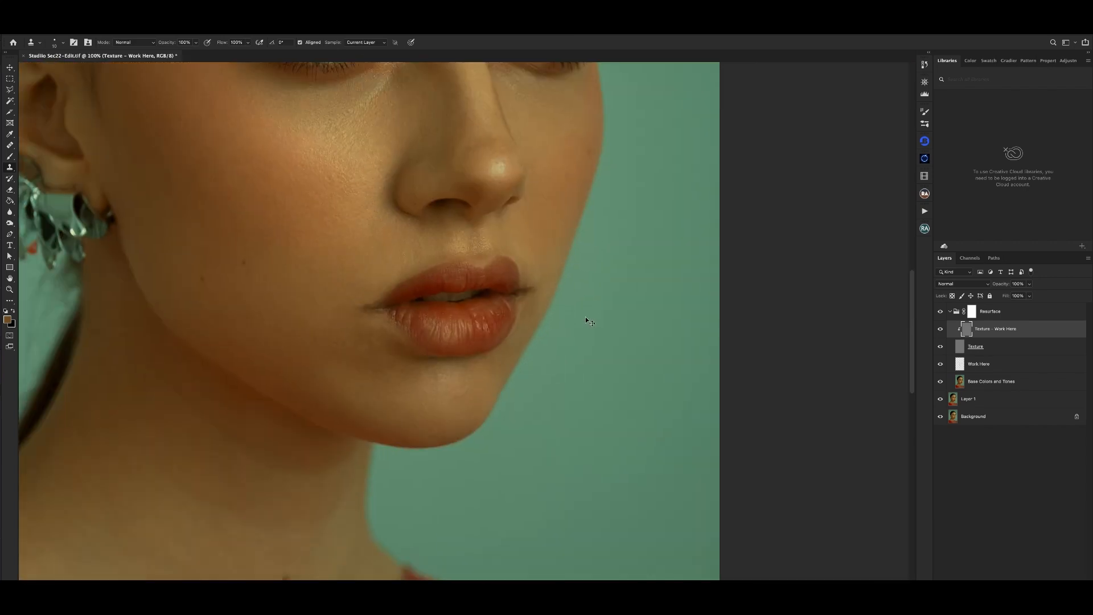
{"action": "key", "text": "ctrl+plus"}
{"action": "key", "text": "ctrl+plus"}
{"action": "key", "text": "ctrl+plus"}
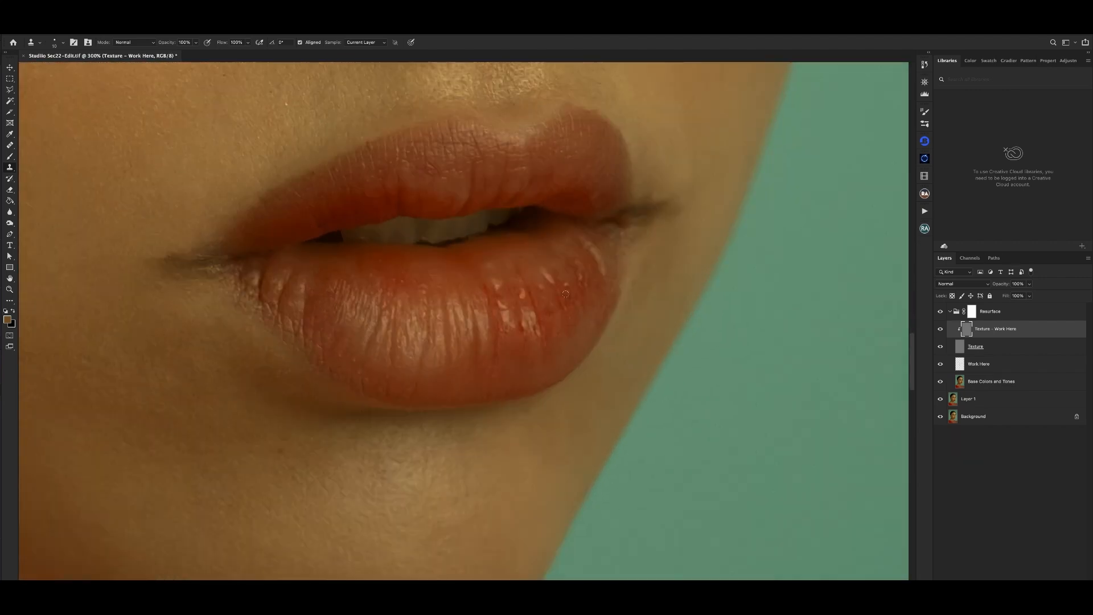
- Clone clean lip texture over the bumps and bright specks along the upper part of the lower lip's far side
{"action": "left_click", "coordinate": [498, 283]}
{"action": "mouse_move", "coordinate": [496, 285]}
{"action": "left_mouse_down"}
{"action": "mouse_move", "coordinate": [524, 302]}
{"action": "mouse_move", "coordinate": [521, 294]}
{"action": "mouse_move", "coordinate": [545, 297]}
{"action": "mouse_move", "coordinate": [539, 287]}
{"action": "mouse_move", "coordinate": [584, 285]}
{"action": "left_mouse_up"}
{"action": "left_click", "coordinate": [525, 304], "text": "alt"}
{"action": "left_click", "coordinate": [522, 294]}
{"action": "left_click", "coordinate": [569, 296], "text": "alt"}
{"action": "left_click", "coordinate": [587, 296], "text": "alt"}
{"action": "key", "text": "ctrl+minus"}
{"action": "key", "text": "ctrl+minus"}
{"action": "key", "text": "ctrl+minus"}
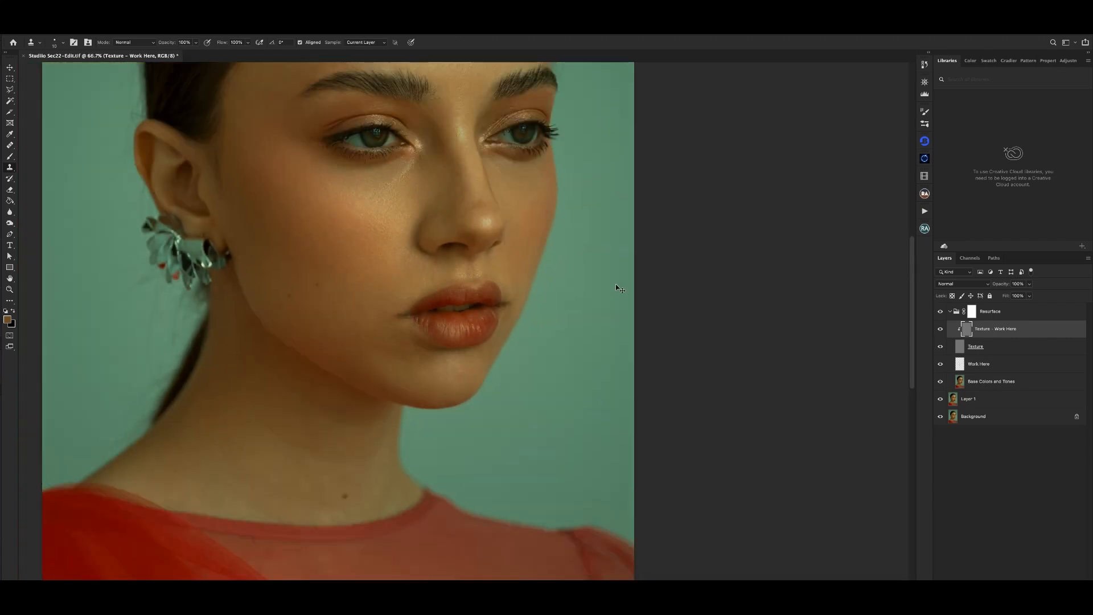
- Examine the retouched lip texture close up and within the whole portrait
{"action": "key", "text": "ctrl+plus"}
{"action": "key", "text": "ctrl+plus"}
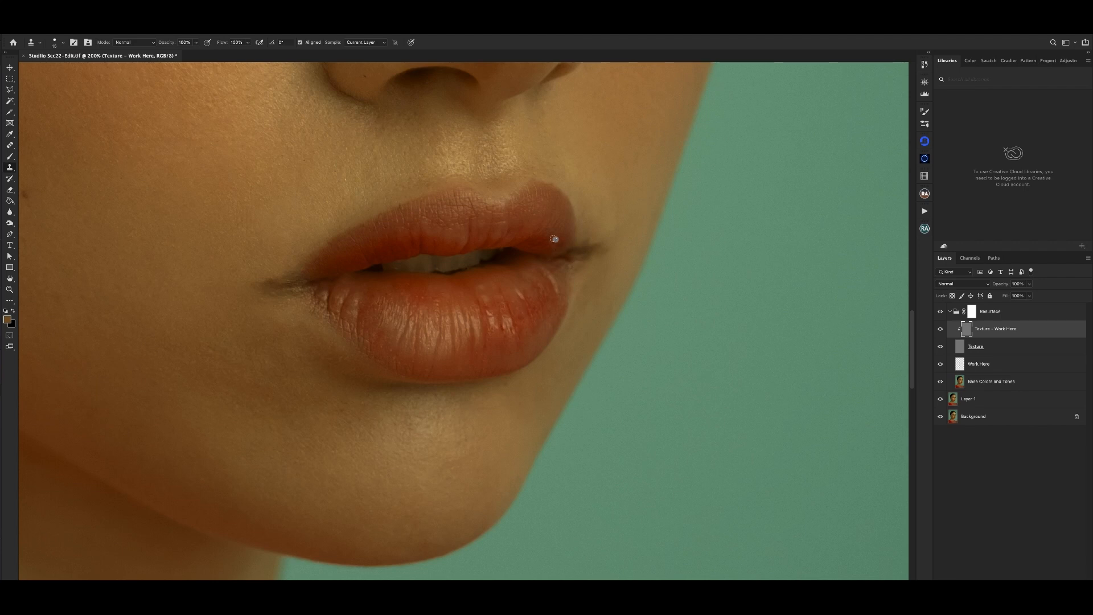
{"action": "key", "text": "ctrl+minus"}
{"action": "key", "text": "ctrl+minus"}
{"action": "key", "text": "ctrl+minus"}
{"action": "key", "text": "ctrl+minus"}
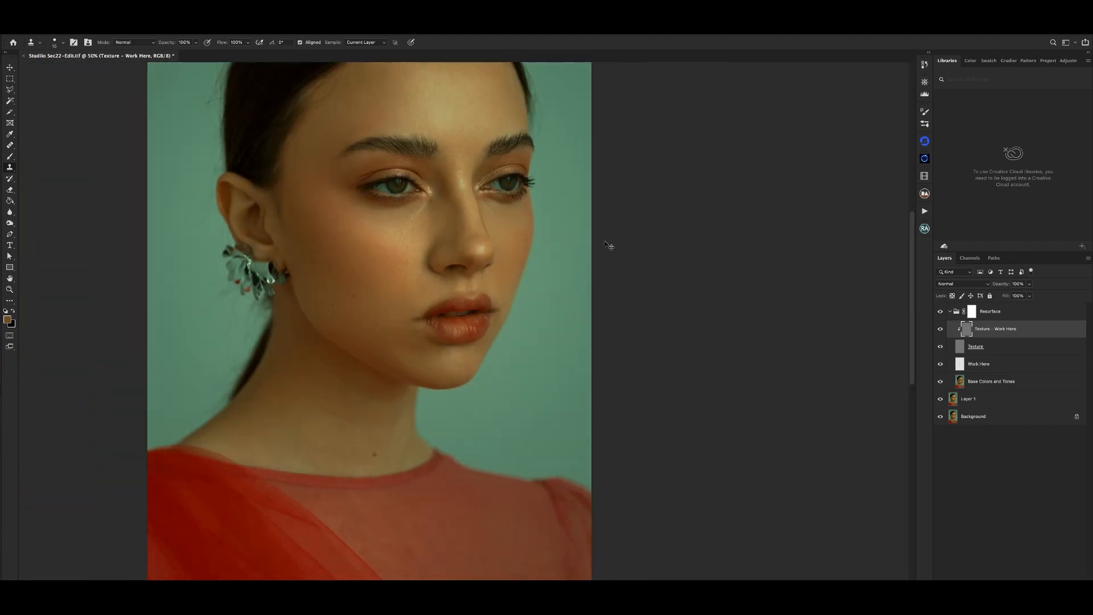
{"action": "key", "text": "ctrl+plus"}
{"action": "key", "text": "ctrl+plus"}
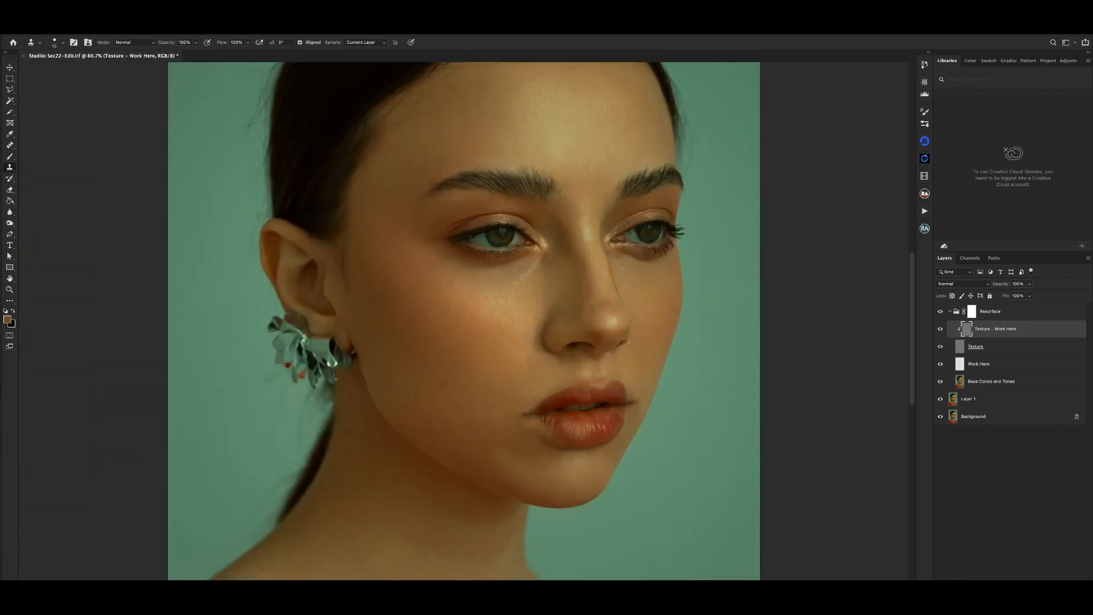
{"action": "left_click_drag", "start_coordinate": [595, 345], "coordinate": [533, 244]}
- On the Work Here layer, sample a lower-lip color for the Brush, shrink the brush and even out the far-side tones
{"action": "left_click", "coordinate": [1003, 368]}
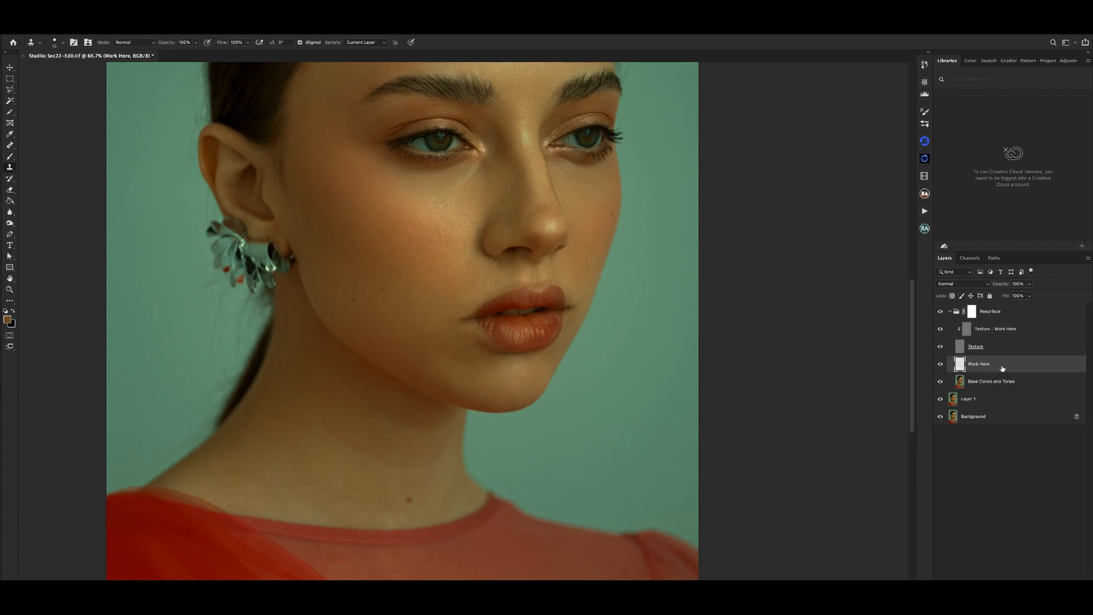
{"action": "key", "text": "b"}
{"action": "key", "text": "ctrl+plus"}
{"action": "key", "text": "ctrl+plus"}
{"action": "left_click_drag", "start_coordinate": [566, 263], "coordinate": [444, 181]}
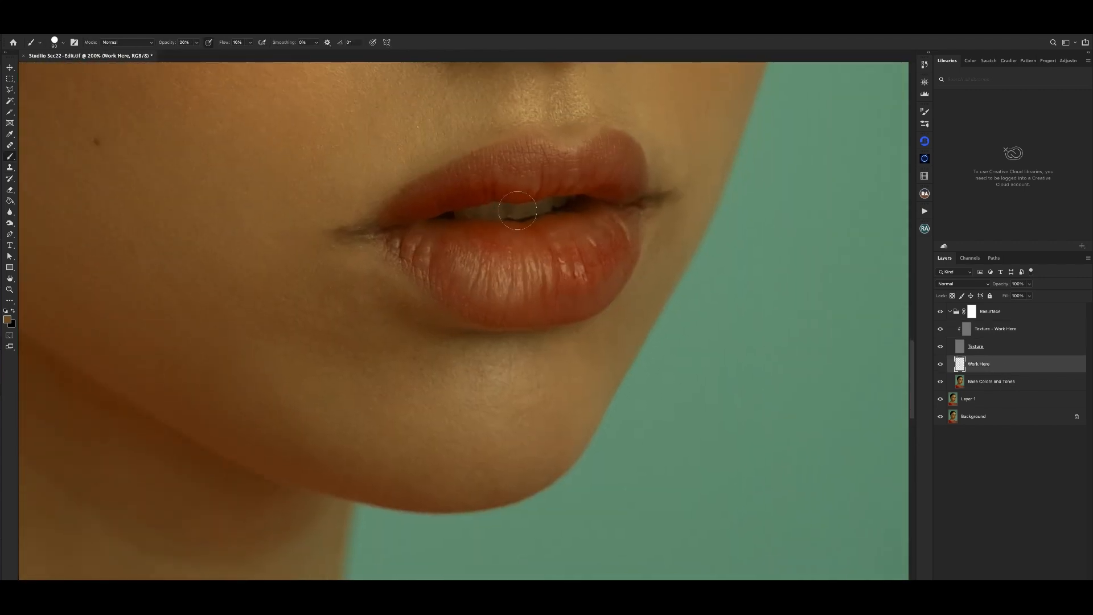
{"action": "left_click", "coordinate": [547, 270], "text": "alt"}
{"action": "key", "text": "ctrl+minus"}
{"action": "key", "text": "bracketleft"}
{"action": "key", "text": "bracketleft"}
{"action": "key", "text": "bracketleft"}
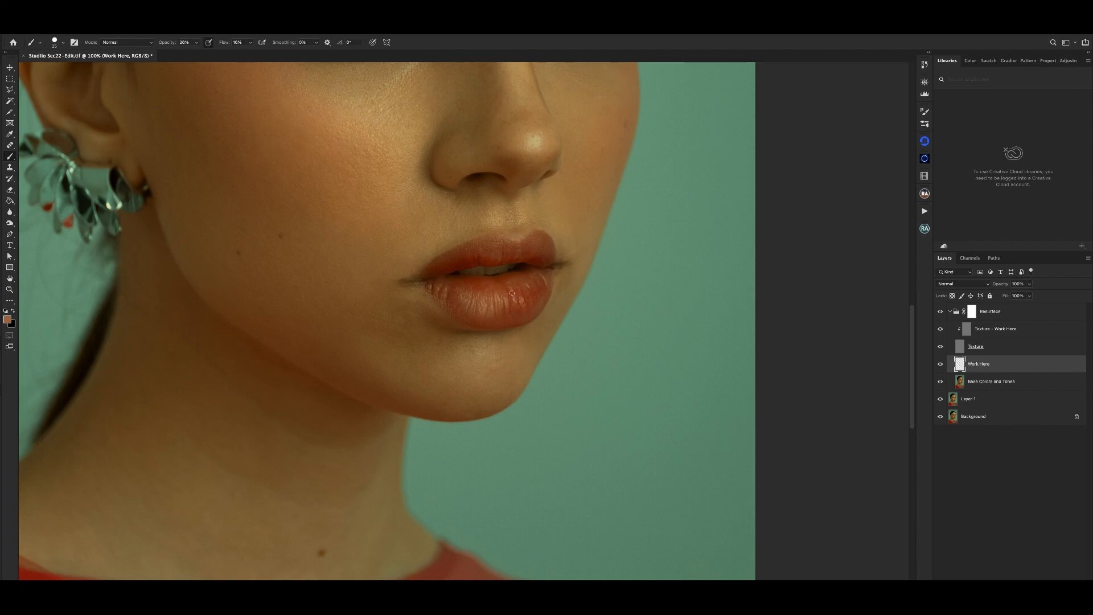
{"action": "key", "text": "bracketleft"}
{"action": "key", "text": "ctrl+plus"}
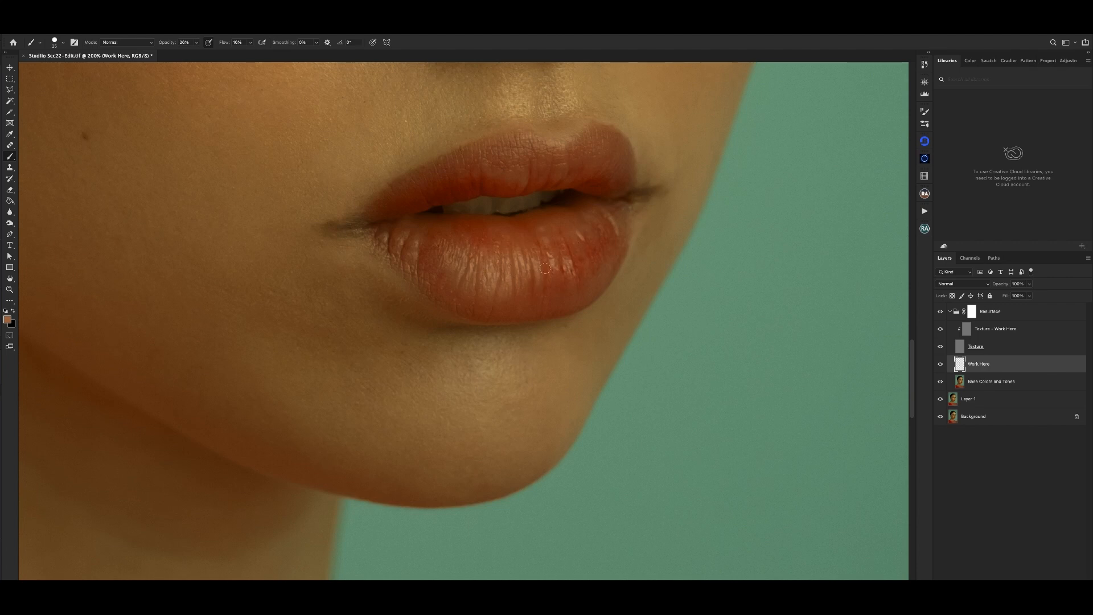
- Paint over the uneven red tones on the lower lip's far side with the Brush, adjusting the brush size
{"action": "key", "text": "super+minus"}
{"action": "key", "text": "super+minus"}
{"action": "key", "text": "super+plus"}
{"action": "key", "text": "super+plus"}
{"action": "key", "text": "bracketleft"}
{"action": "left_click_drag", "start_coordinate": [593, 246], "coordinate": [580, 266]}
{"action": "left_click", "coordinate": [582, 274], "text": "alt"}
{"action": "key", "text": "bracketright"}
{"action": "key", "text": "super+minus"}
{"action": "key", "text": "super+minus"}
{"action": "key", "text": "super+equal"}
{"action": "key", "text": "super+equal"}
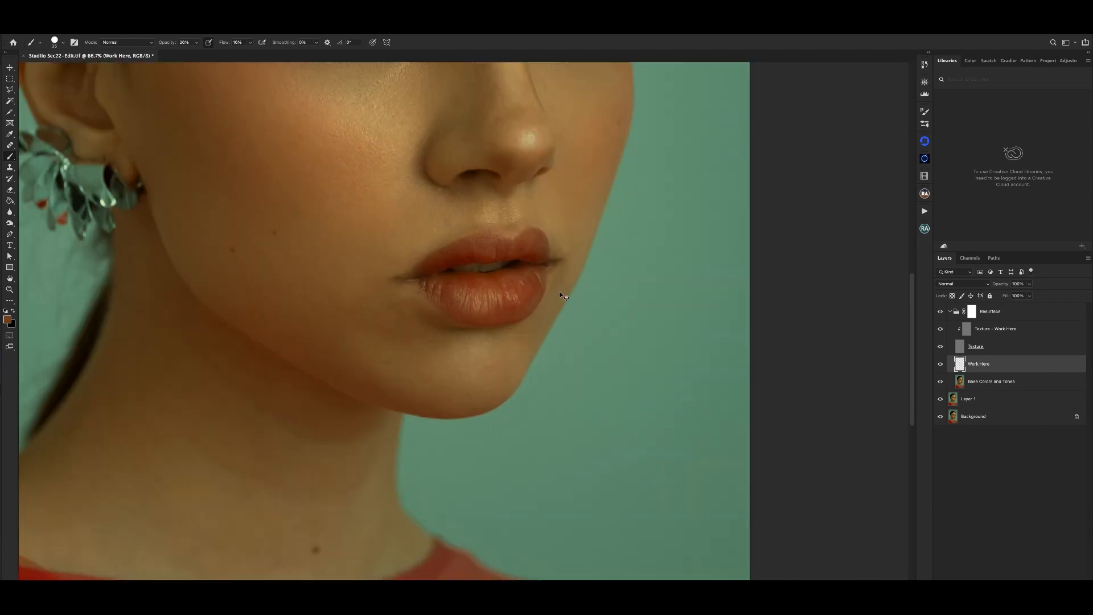
- Sample a color from the lower lip's far side, shrink the brush and blend the remaining red patches there
{"action": "left_click", "coordinate": [571, 278], "text": "alt"}
{"action": "key", "text": "bracketleft"}
{"action": "key", "text": "bracketleft"}
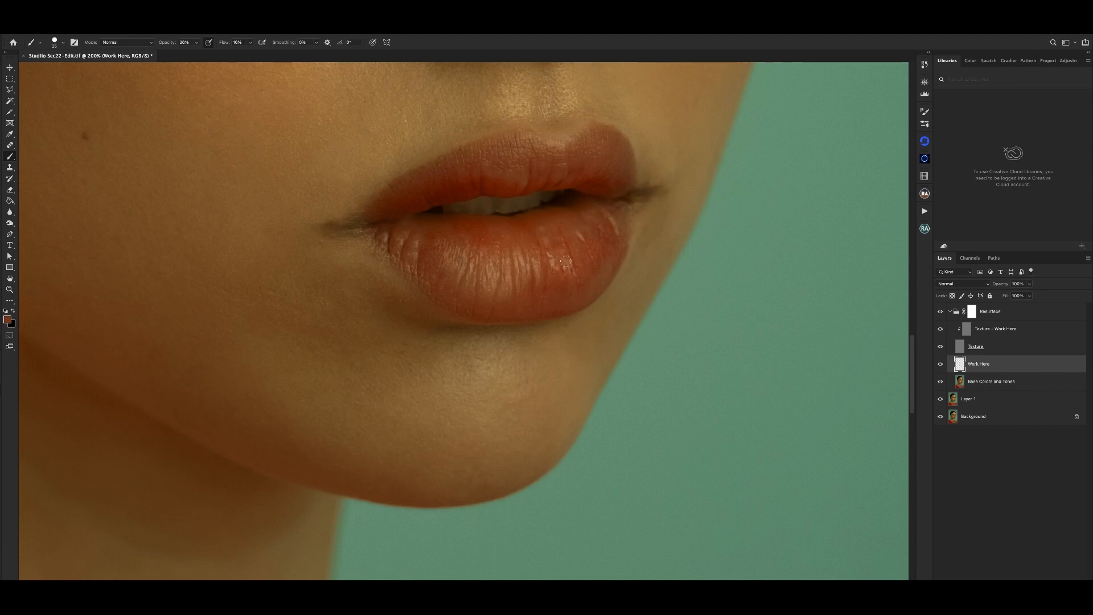
{"action": "key", "text": "super+minus"}
{"action": "key", "text": "super+minus"}
{"action": "key", "text": "super+minus"}
{"action": "key", "text": "super+minus"}
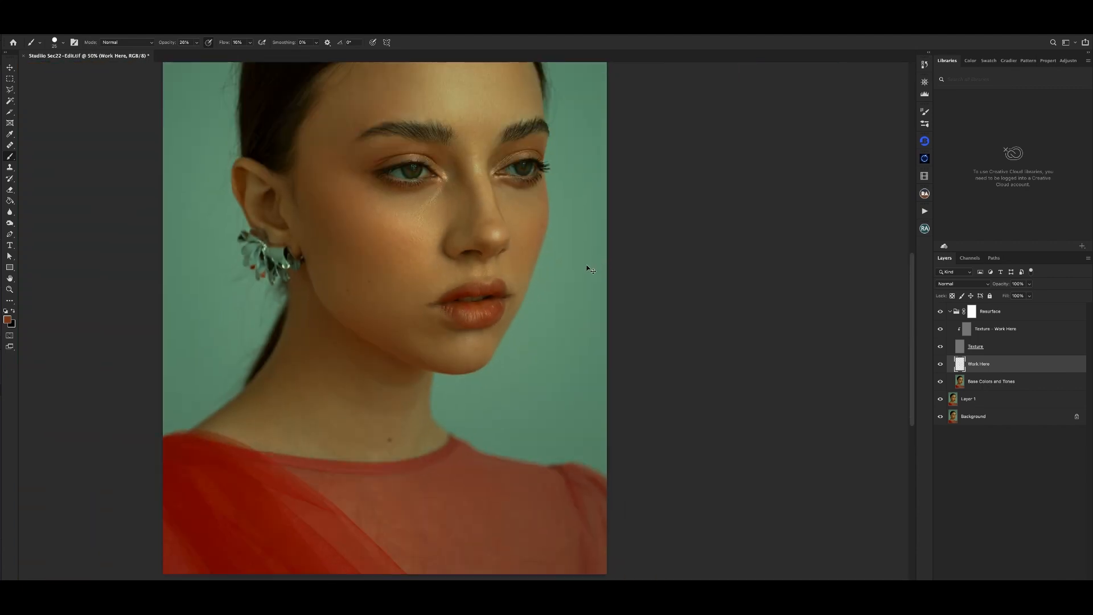
- Softly brush color over the near side of the lower lip to even its tone
{"action": "key", "text": "super+equal"}
{"action": "key", "text": "super+equal"}
{"action": "key", "text": "super+equal"}
{"action": "left_click", "coordinate": [495, 312], "text": "alt"}
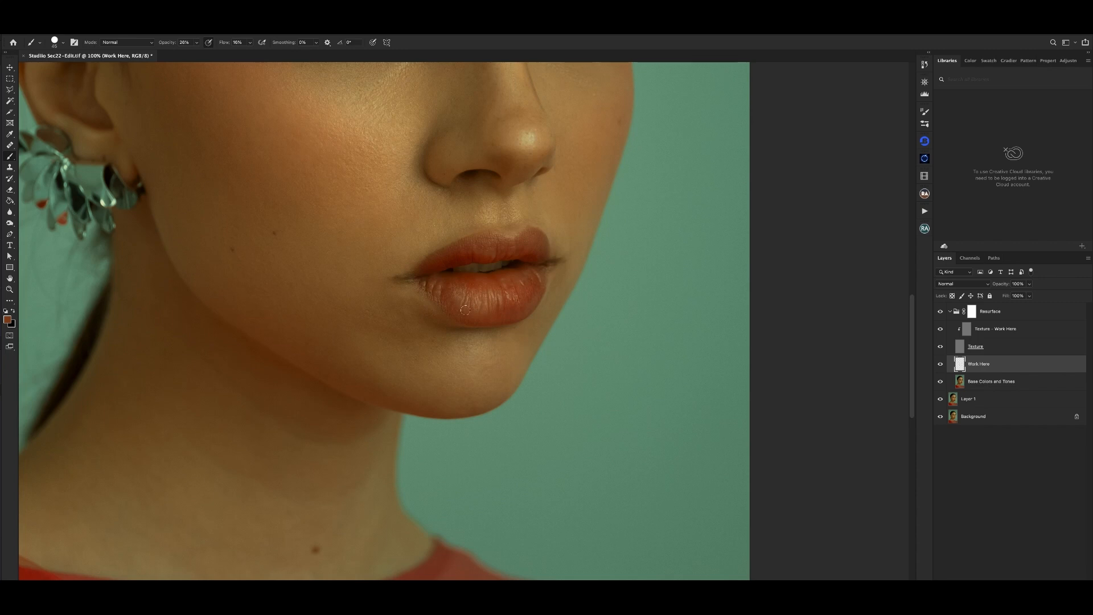
{"action": "key", "text": "bracketleft"}
{"action": "scroll", "coordinate": [467, 293], "scroll_direction": "down", "scroll_amount": 2}
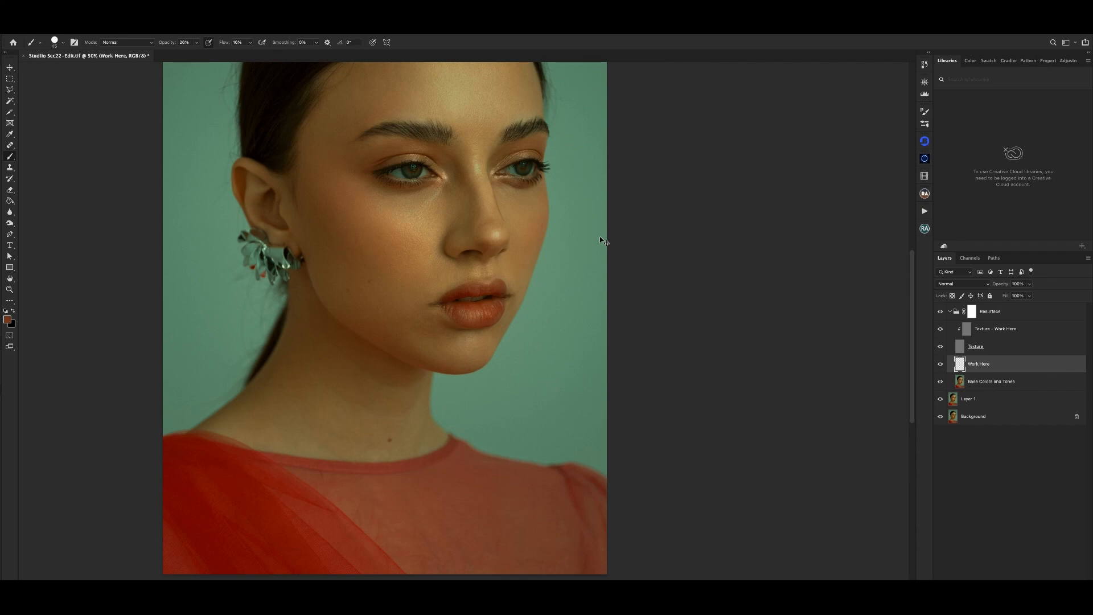
- Sample a lighter color from the middle of the lower lip and blend the surrounding tones with a slightly smaller brush
{"action": "key", "text": "super+plus"}
{"action": "key", "text": "super+plus"}
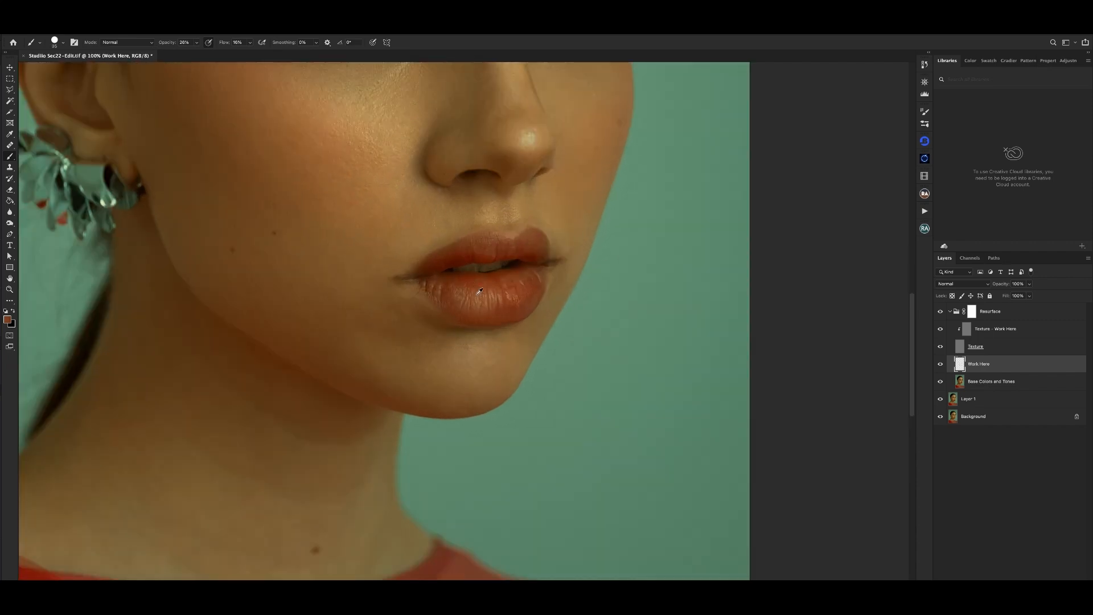
{"action": "left_click", "coordinate": [477, 294], "text": "alt"}
{"action": "key", "text": "bracketleft"}
{"action": "key", "text": "super+minus"}
{"action": "key", "text": "super+minus"}
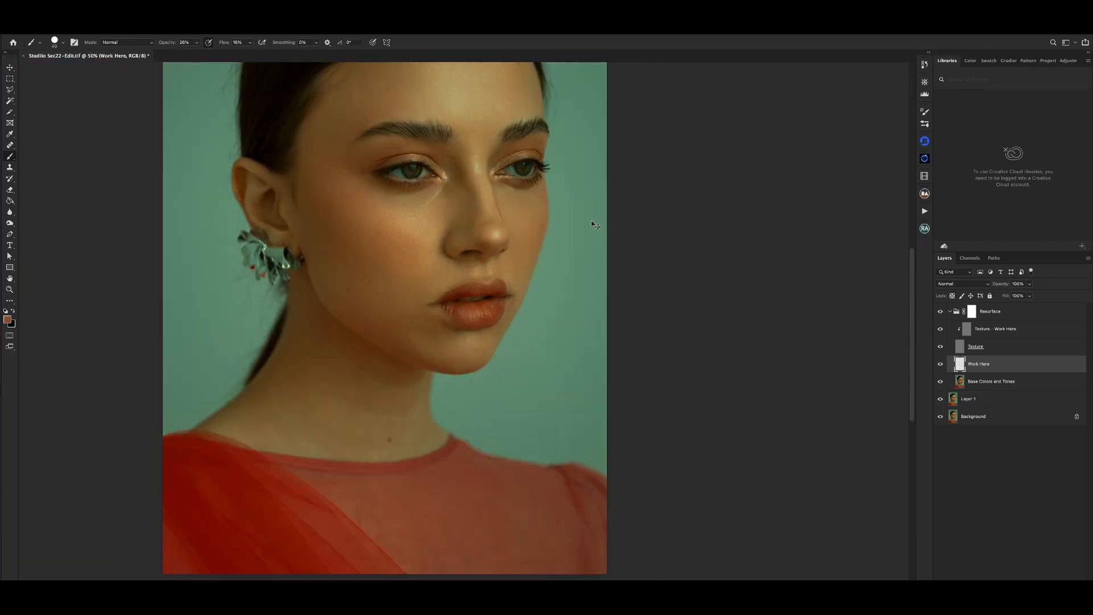
- Sample the color near the lower lip's upper edge and paint it along that edge toward the far side
{"action": "key", "text": "super+plus"}
{"action": "key", "text": "super+plus"}
{"action": "left_click", "coordinate": [455, 279], "text": "alt"}
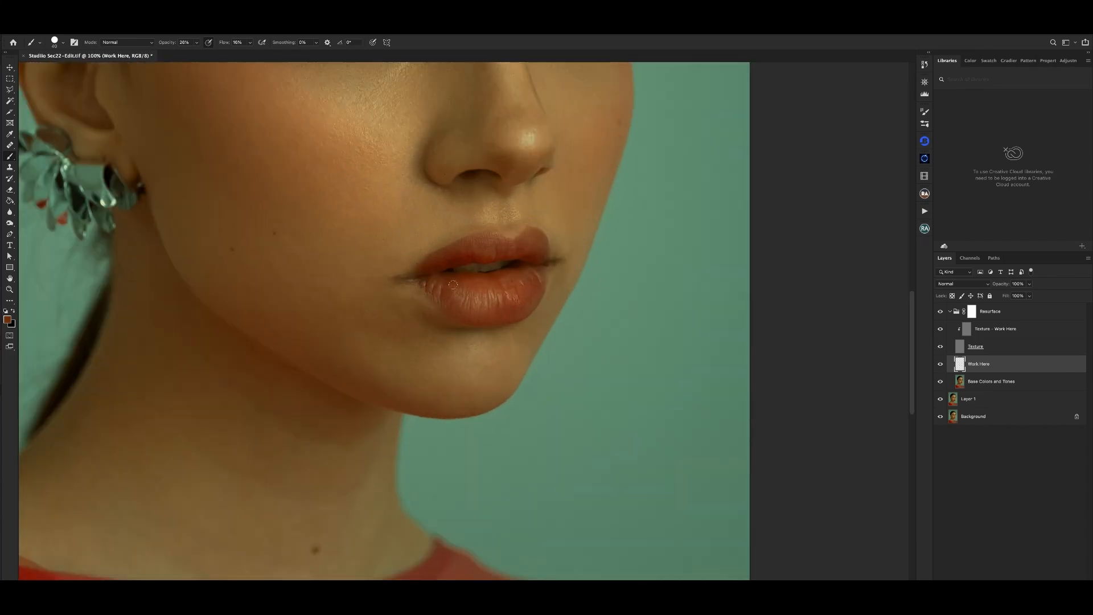
{"action": "left_click_drag", "start_coordinate": [457, 282], "coordinate": [529, 271]}
{"action": "key", "text": "super+minus"}
{"action": "key", "text": "super+minus"}
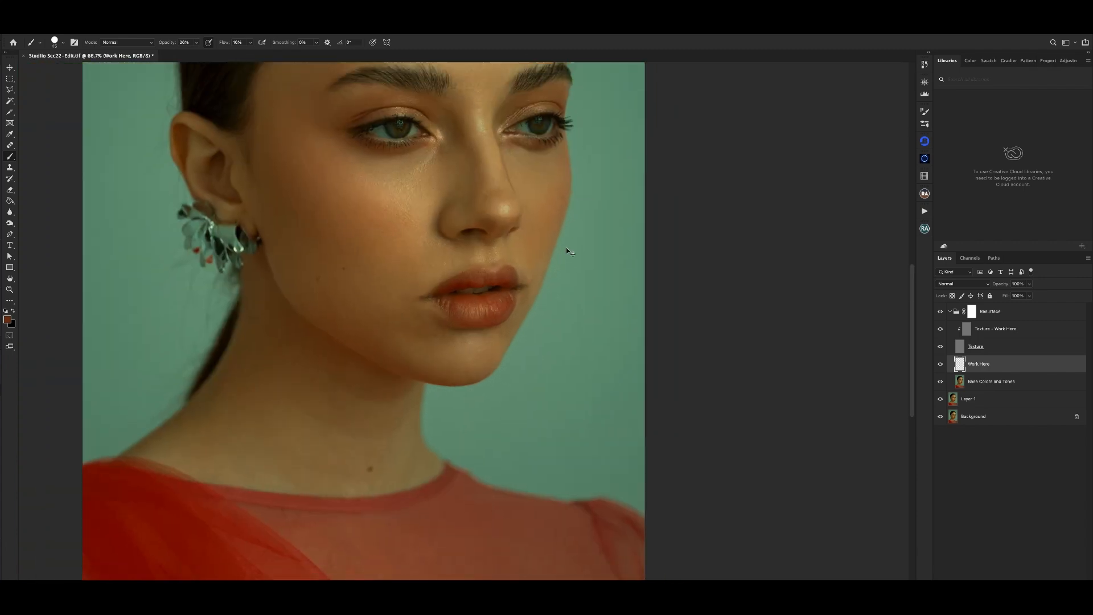
- Sample a color from the center of the lower lip, reduce the brush size and refine the adjoining far-side tones
{"action": "key", "text": "super+plus"}
{"action": "key", "text": "super+plus"}
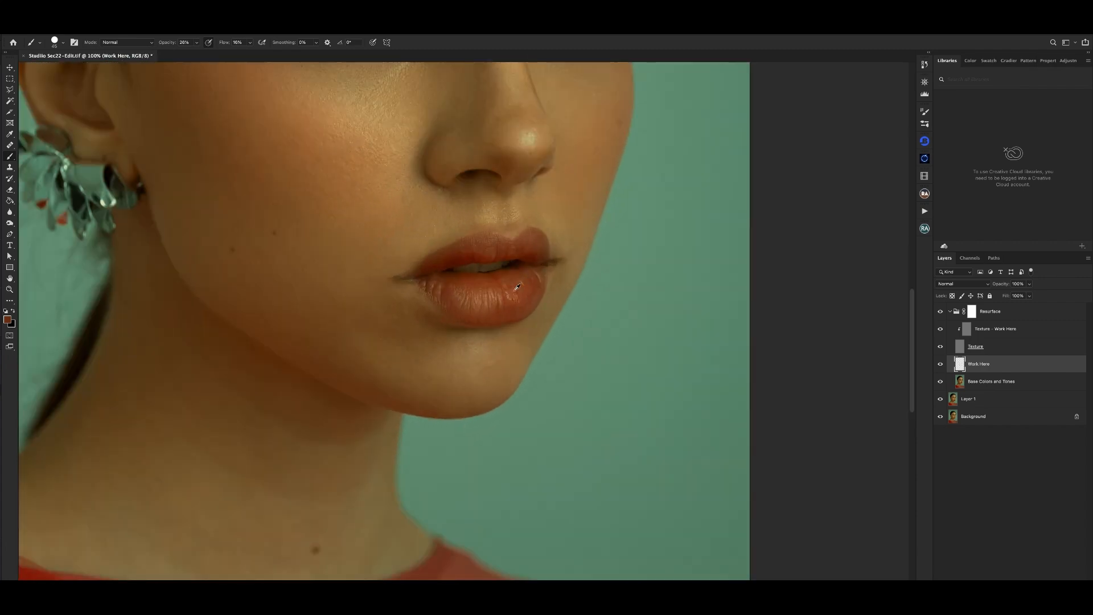
{"action": "left_click", "coordinate": [498, 294], "text": "alt"}
{"action": "key", "text": "bracketleft"}
{"action": "key", "text": "bracketleft"}
{"action": "key", "text": "bracketleft"}
{"action": "key", "text": "super+minus"}
{"action": "key", "text": "super+minus"}
{"action": "key", "text": "super+minus"}
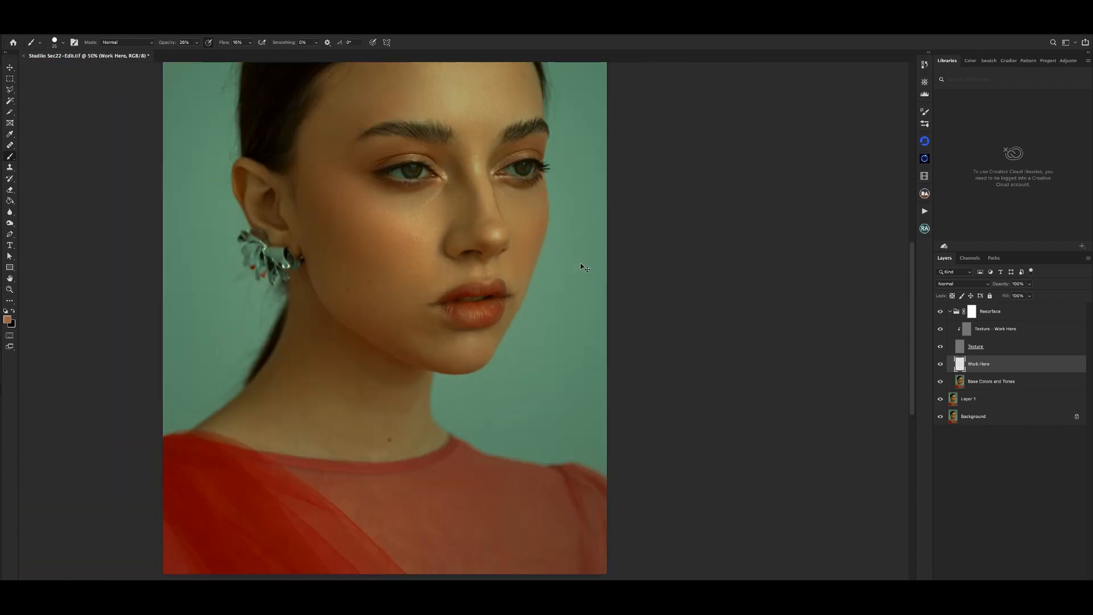
- Sample a close-up color from the lower lip's far half and paint over the remaining red marks with a small brush
{"action": "key", "text": "super+plus"}
{"action": "key", "text": "super+plus"}
{"action": "key", "text": "super+plus"}
{"action": "key", "text": "super+plus"}
{"action": "left_click_drag", "start_coordinate": [599, 343], "coordinate": [476, 210]}
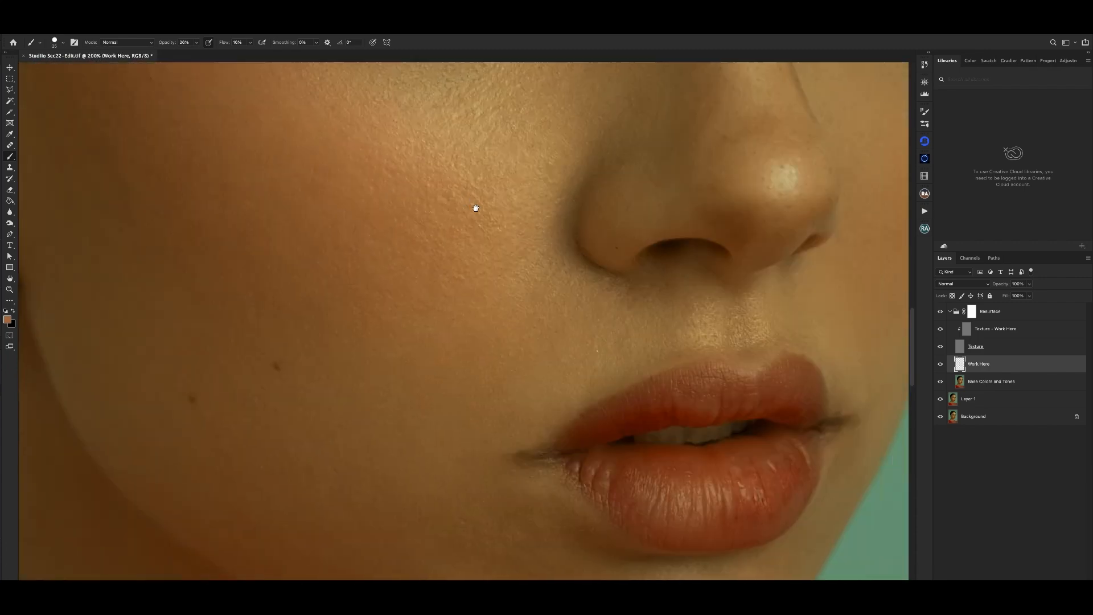
{"action": "left_click_drag", "start_coordinate": [507, 269], "coordinate": [335, 103]}
{"action": "key", "text": "bracketleft"}
{"action": "left_click", "coordinate": [541, 303], "text": "alt"}
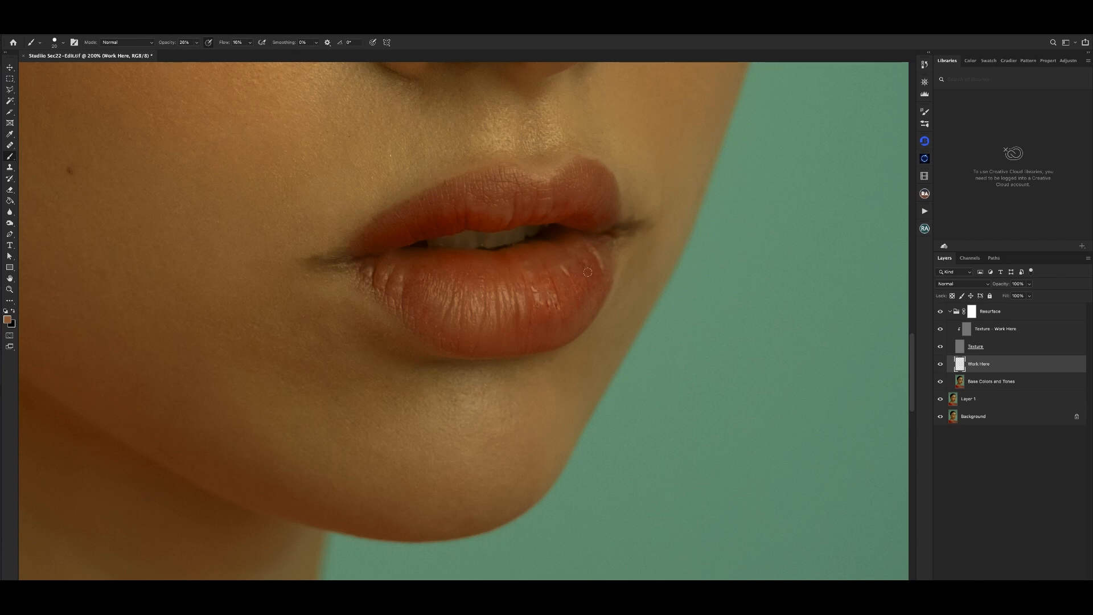
{"action": "key", "text": "super+minus"}
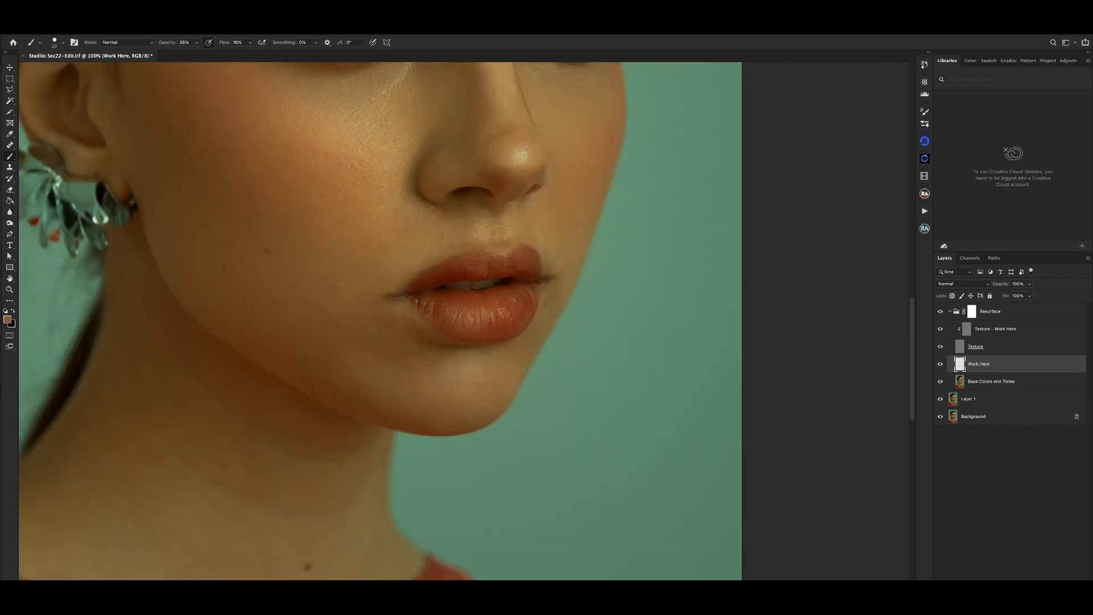
- Refine the last small tone differences on the lower lip's far side and compare the result close up and zoomed out
{"action": "left_click", "coordinate": [503, 295], "text": "alt"}
{"action": "key", "text": "super+minus"}
{"action": "key", "text": "super+plus"}
{"action": "key", "text": "super+plus"}
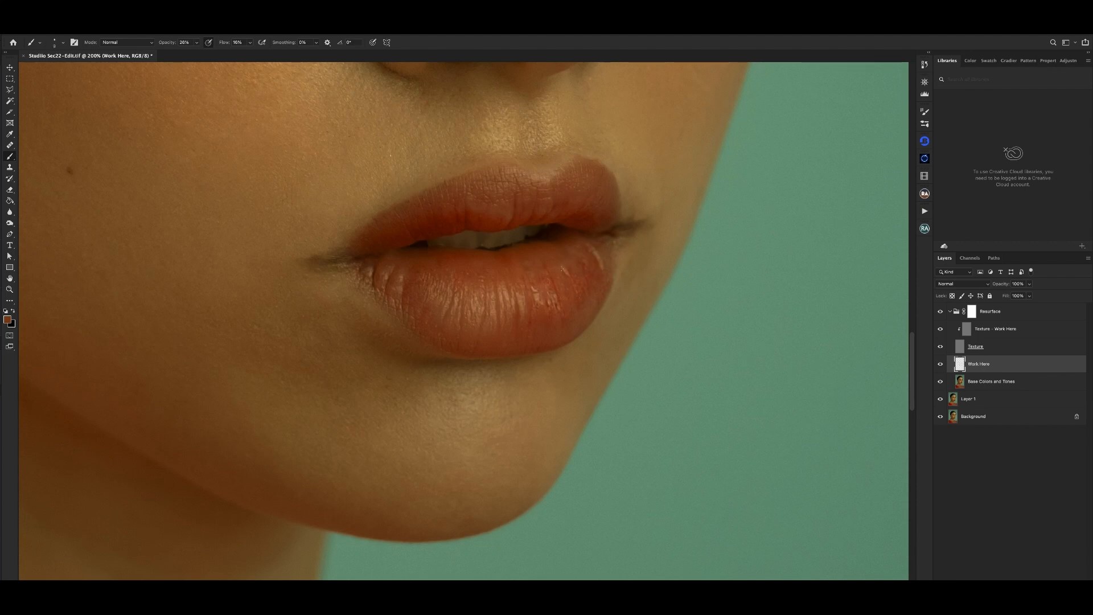
{"action": "key", "text": "super+minus"}
{"action": "key", "text": "super+minus"}
{"action": "key", "text": "super+minus"}
{"action": "key", "text": "super+plus"}
{"action": "key", "text": "super+plus"}
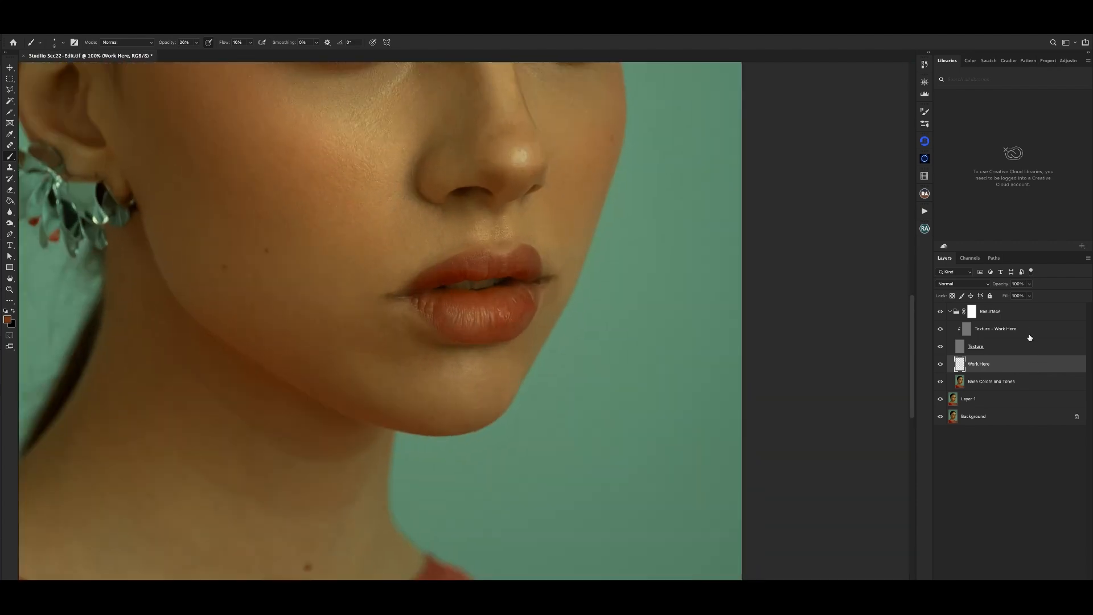
- On the Texture - Work Here layer, use the Clone Stamp to clean the texture marks on the lower lip's far half
{"action": "left_click", "coordinate": [1029, 334]}
{"action": "key", "text": "s"}
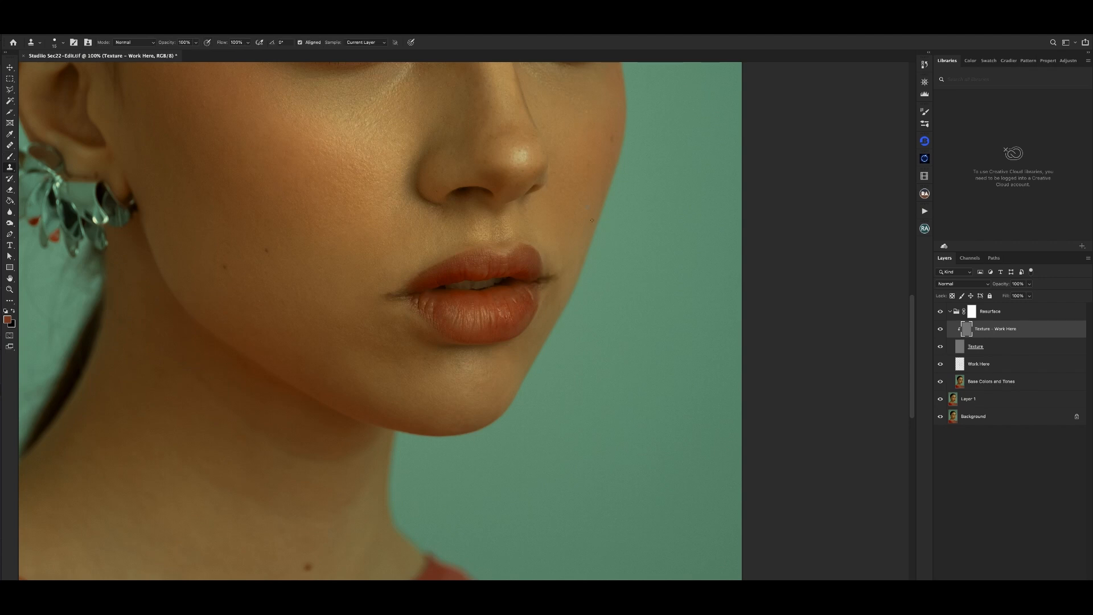
{"action": "key", "text": "super+plus"}
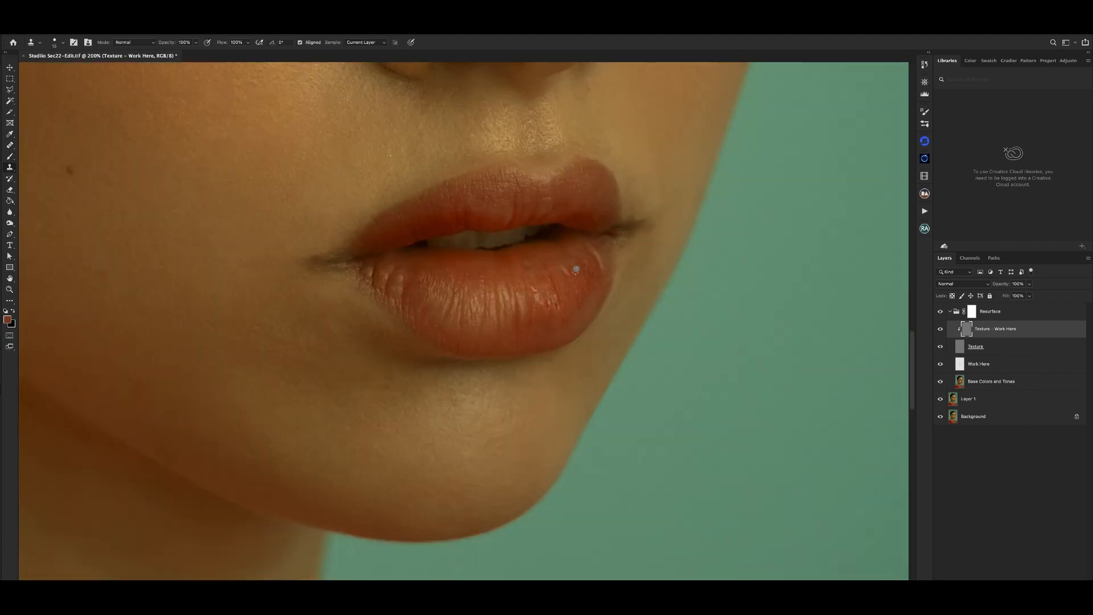
{"action": "left_click", "coordinate": [571, 282], "text": "alt"}
{"action": "left_click_drag", "start_coordinate": [571, 278], "coordinate": [567, 280]}
{"action": "left_click", "coordinate": [557, 269], "text": "alt"}
{"action": "key", "text": "super+minus"}
{"action": "key", "text": "super+minus"}
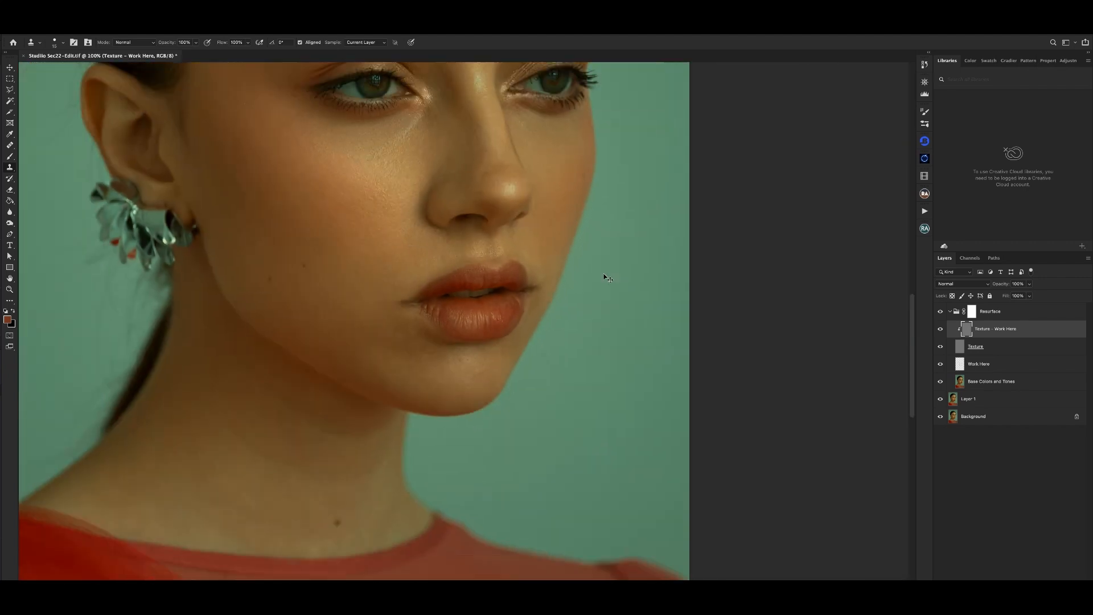
- Clone clean texture over the remaining small marks near the lower lip's upper edge, just right of its center
{"action": "key", "text": "super+plus"}
{"action": "key", "text": "super+plus"}
{"action": "left_click", "coordinate": [537, 267], "text": "alt"}
{"action": "left_click", "coordinate": [538, 259]}
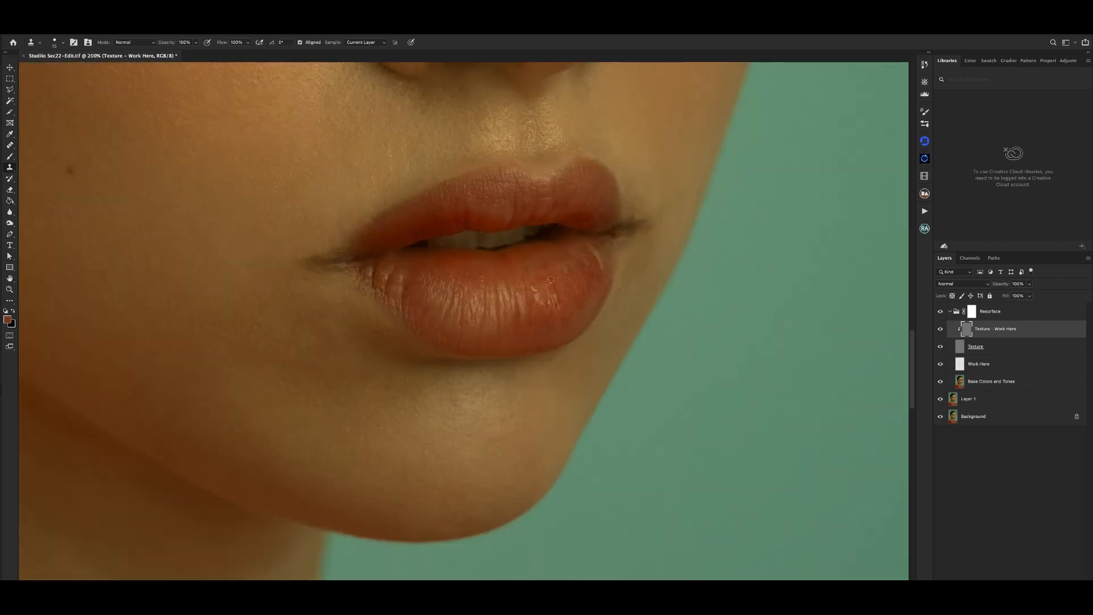
- Review the whole retouched portrait at several zoom levels and collapse the Resurface group
{"action": "key", "text": "super+minus"}
{"action": "key", "text": "super+minus"}
{"action": "key", "text": "super+minus"}
{"action": "key", "text": "super+minus"}
{"action": "key", "text": "super+minus"}
{"action": "key", "text": "super+minus"}
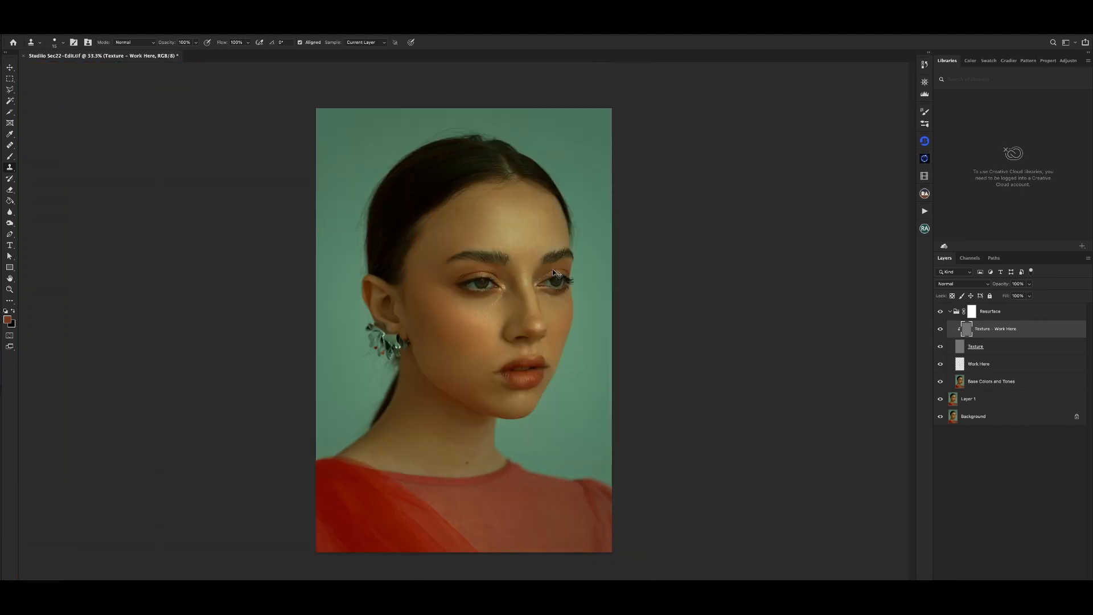
{"action": "key", "text": "super+minus"}
{"action": "key", "text": "super+minus"}
{"action": "key", "text": "super+plus"}
{"action": "key", "text": "super+plus"}
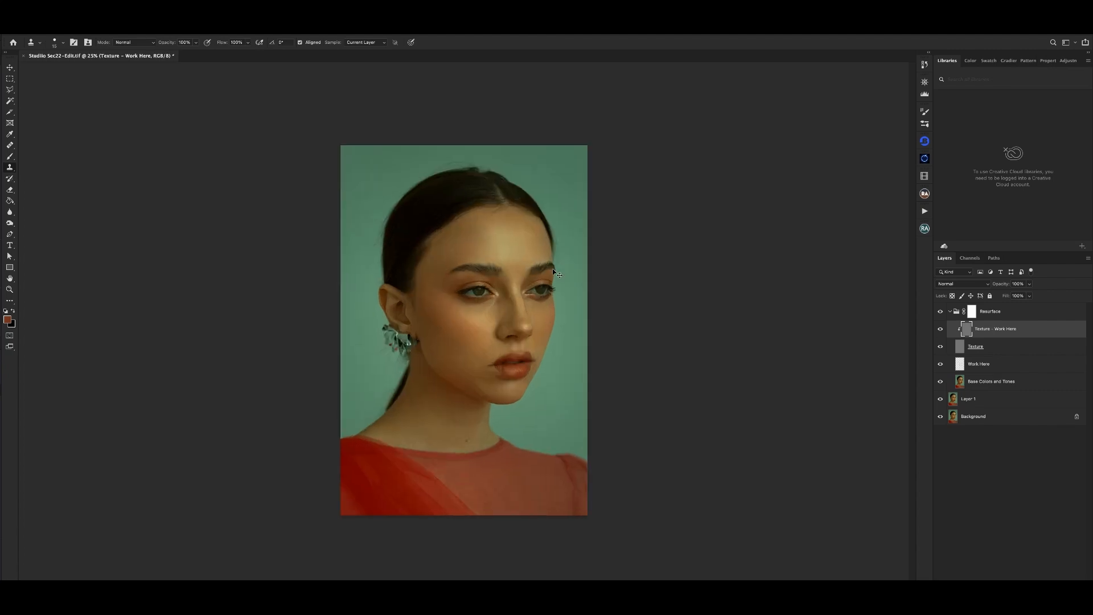
{"action": "key", "text": "super+plus"}
{"action": "key", "text": "super+plus"}
{"action": "key", "text": "super+minus"}
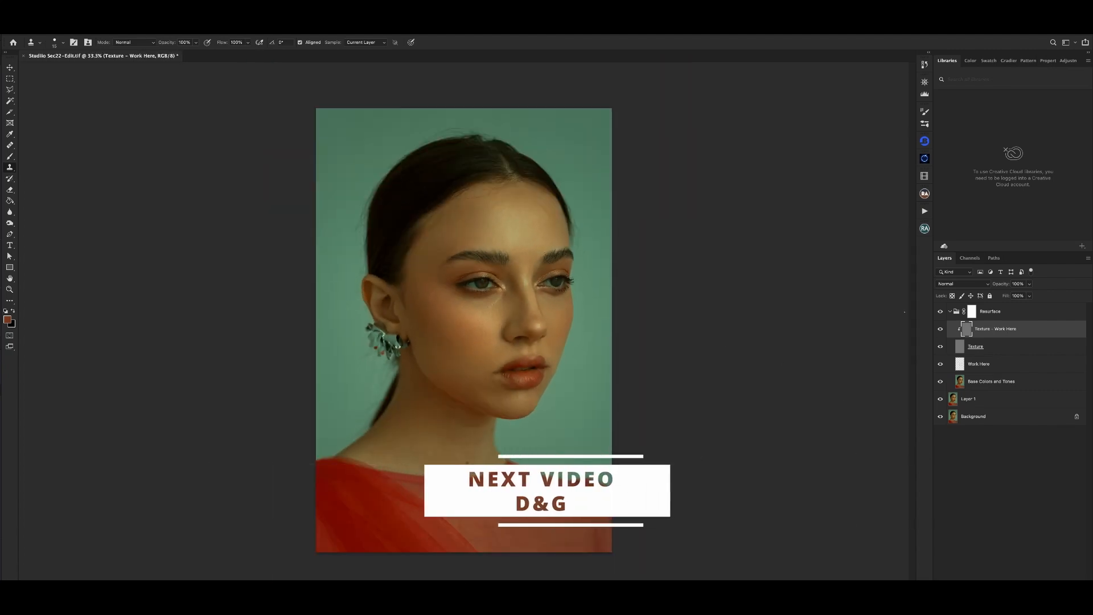
{"action": "left_click", "coordinate": [951, 311]}
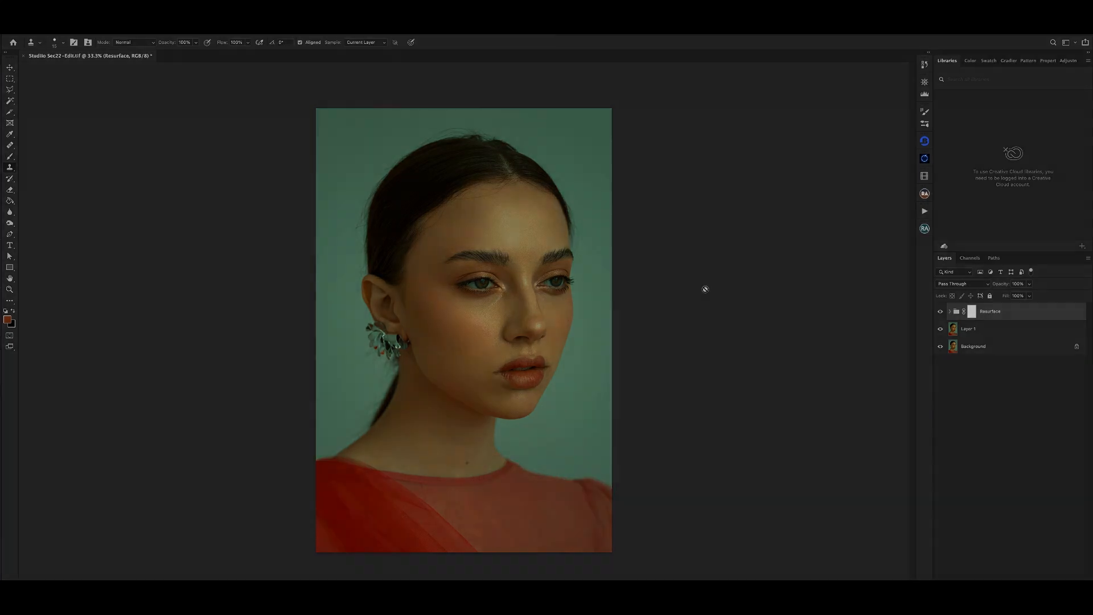